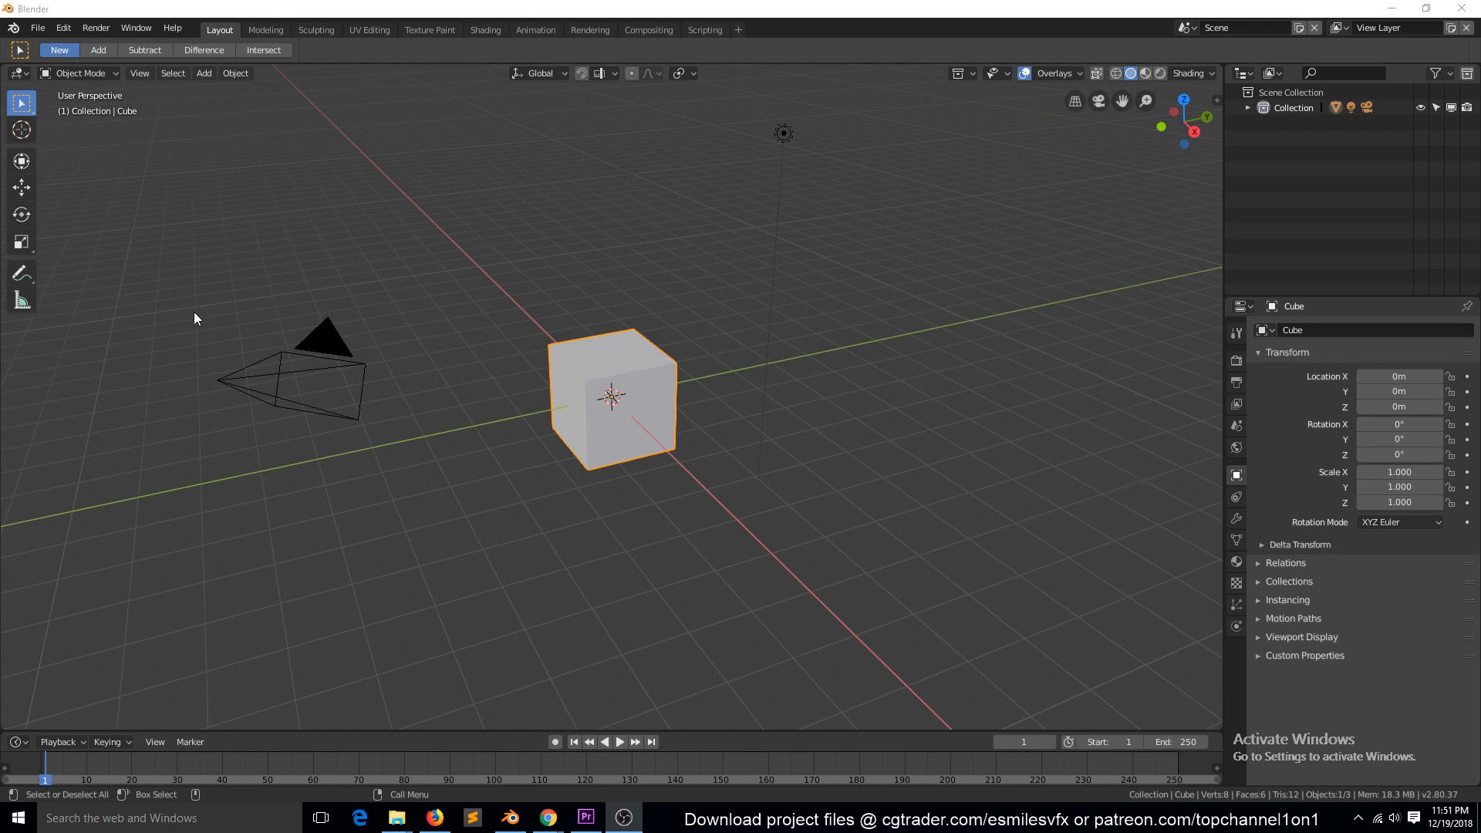
click(21, 274)
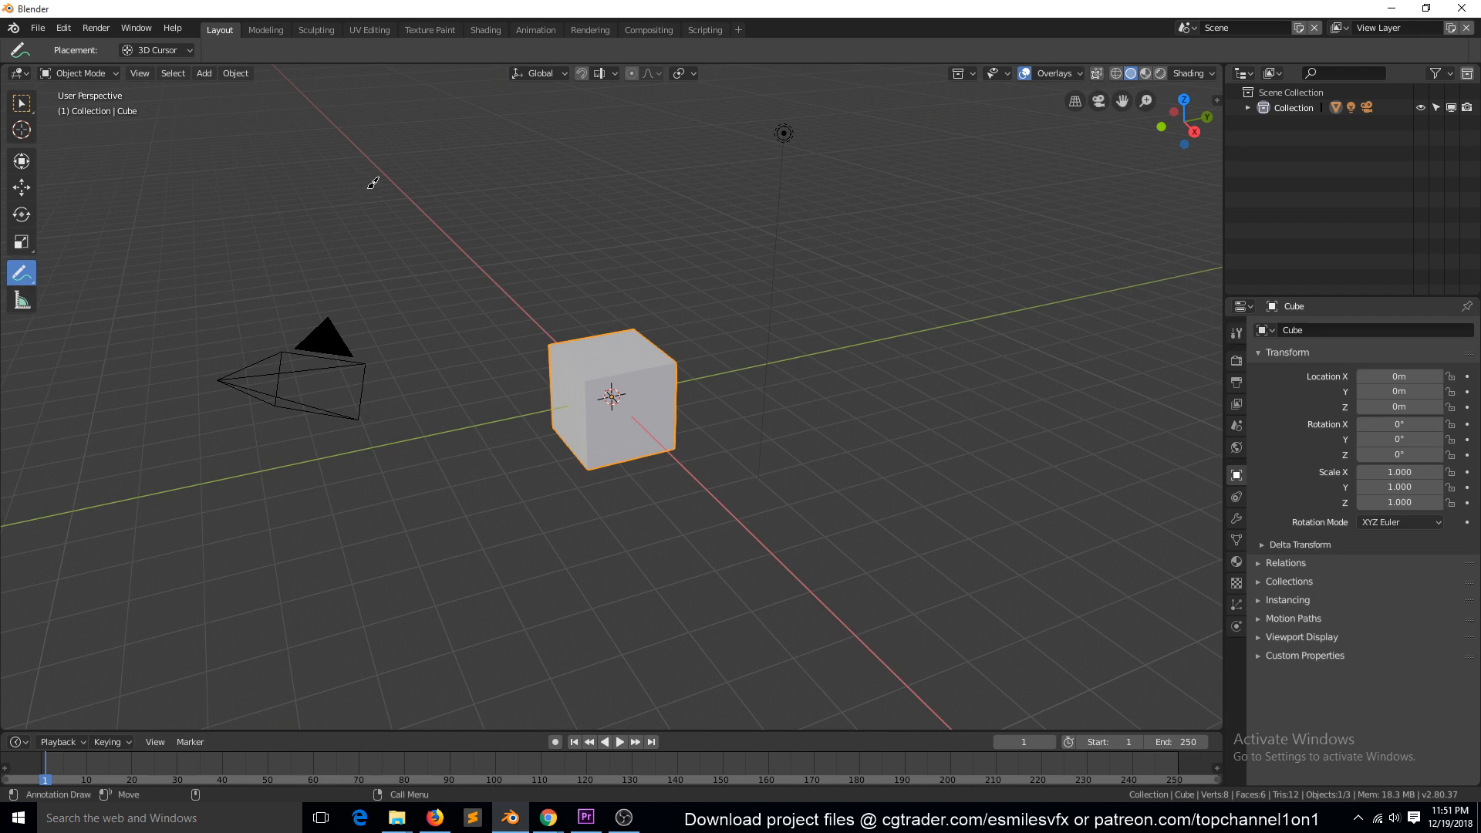
mouse_move(379, 173)
mouse_down()
mouse_move(417, 291)
mouse_move(486, 270)
mouse_move(498, 168)
mouse_move(395, 153)
mouse_move(374, 174)
mouse_move(505, 146)
mouse_up()
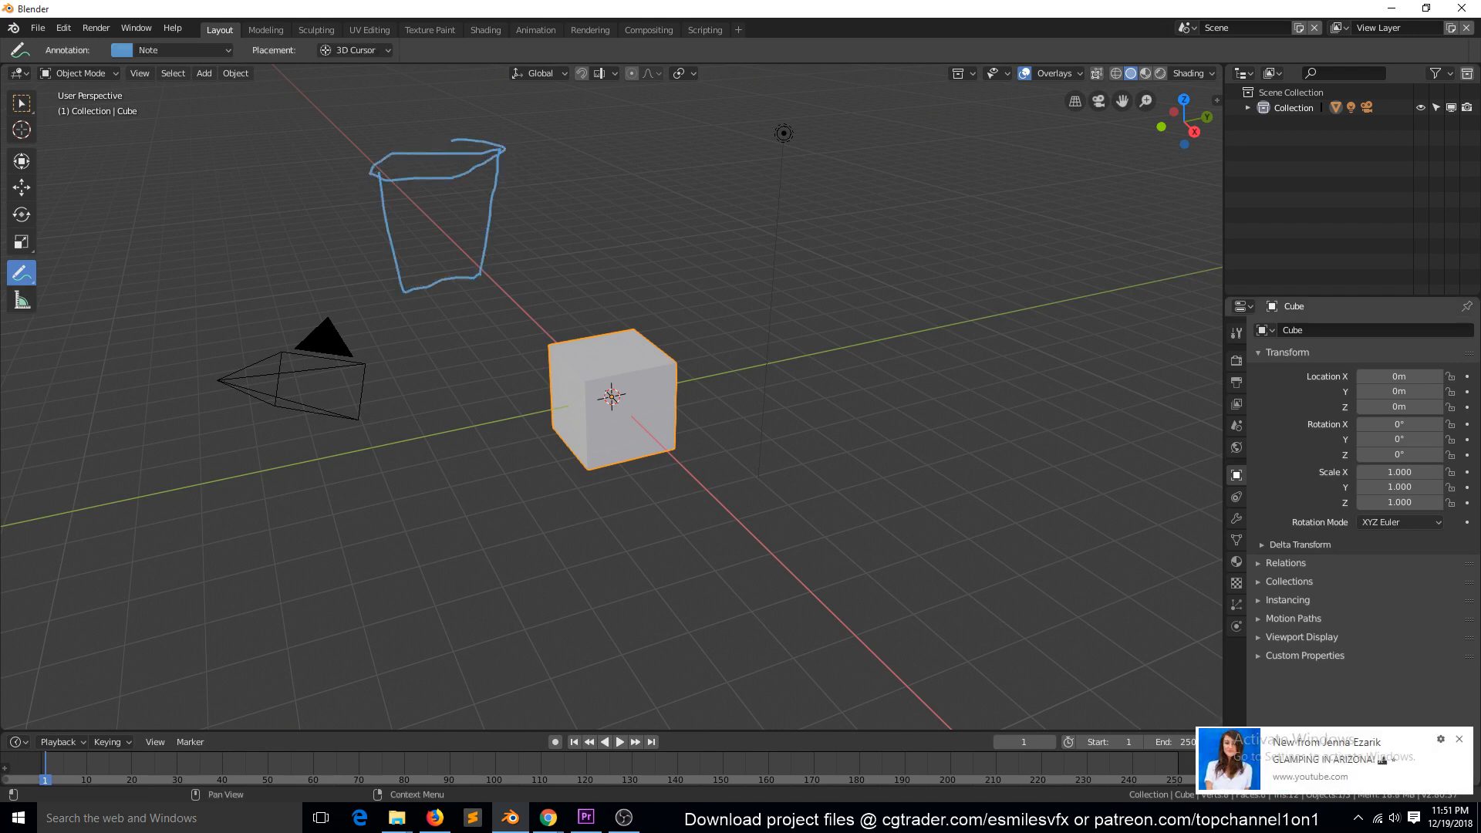
click(1459, 740)
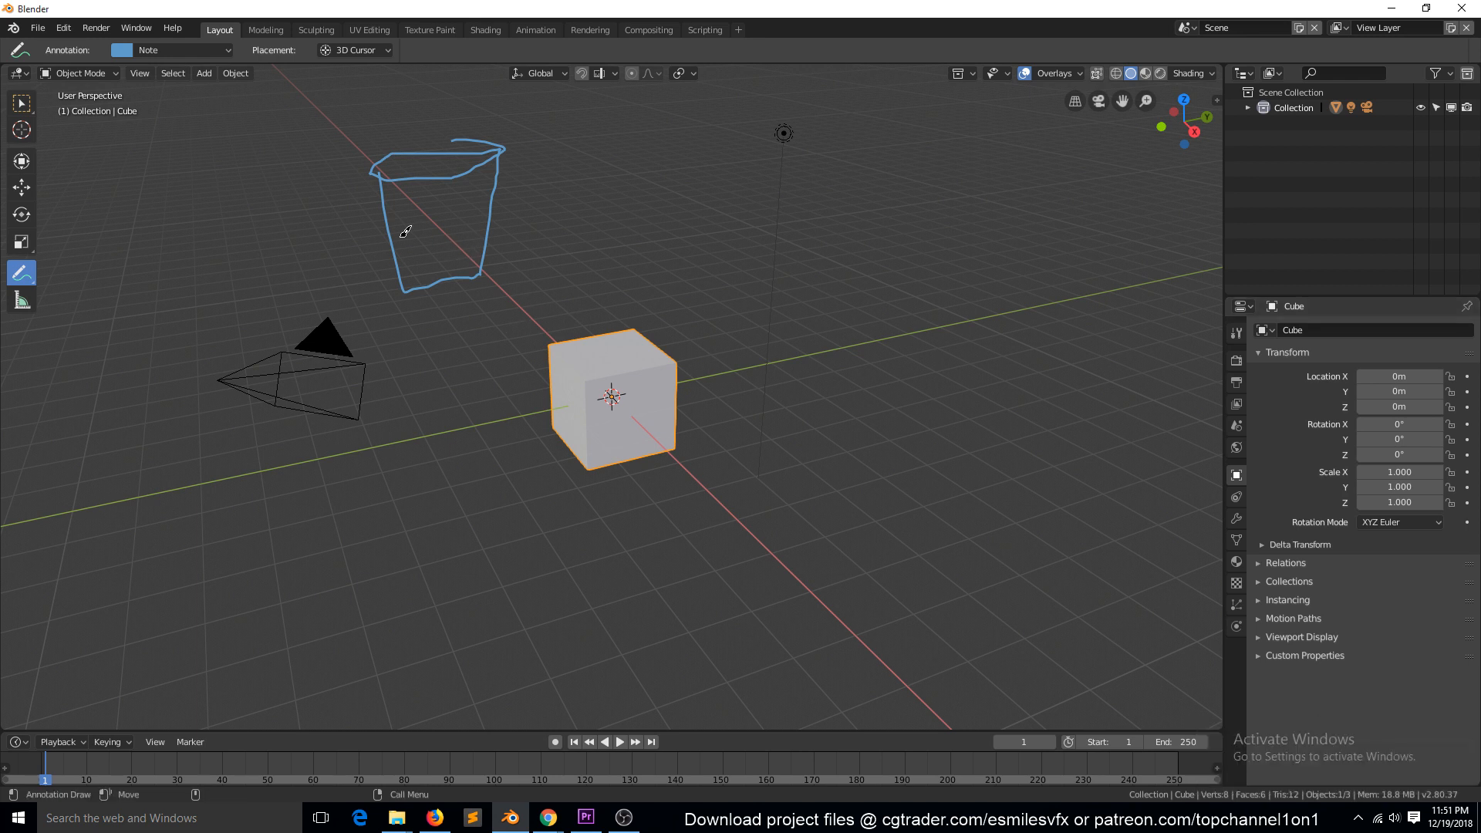
mouse_move(393, 226)
mouse_down()
mouse_move(488, 224)
mouse_move(393, 236)
mouse_move(482, 270)
mouse_up()
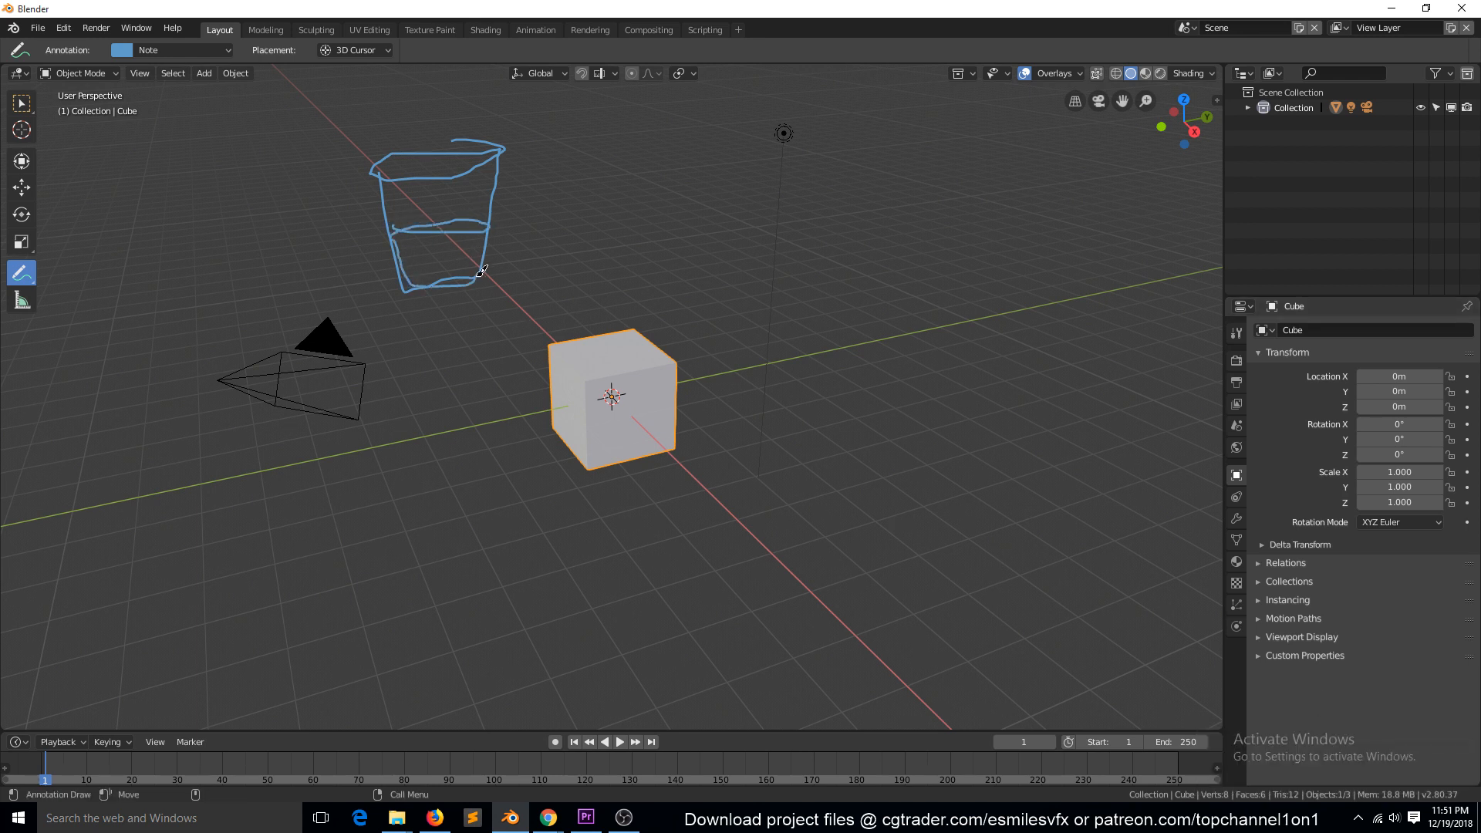
mouse_move(64, 135)
mouse_down()
mouse_move(106, 189)
mouse_move(73, 127)
mouse_move(283, 198)
mouse_move(282, 171)
mouse_up()
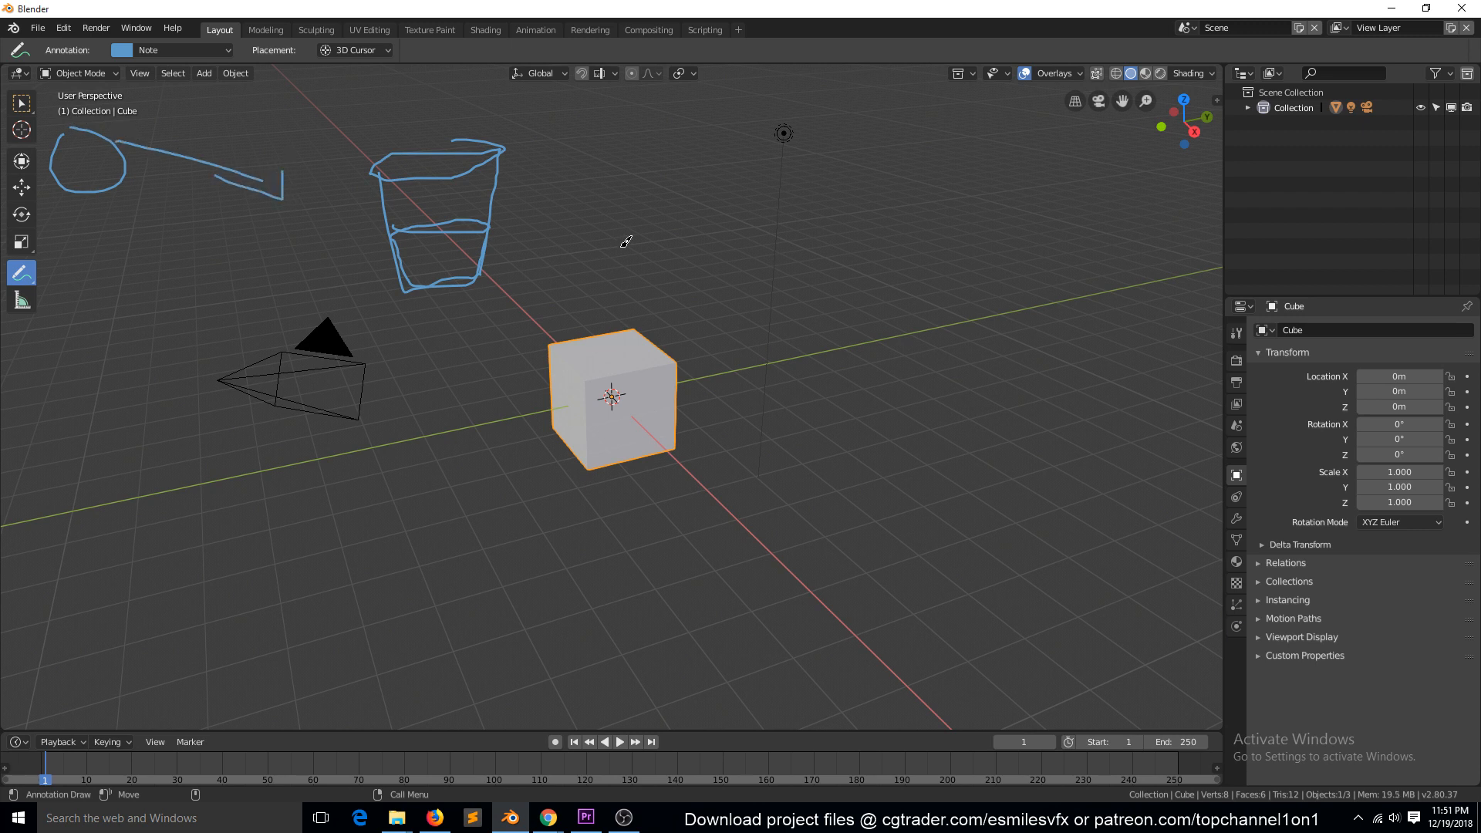
mouse_move(494, 257)
mouse_down()
mouse_move(620, 137)
mouse_move(694, 250)
mouse_move(516, 280)
mouse_move(667, 266)
mouse_move(684, 245)
mouse_up()
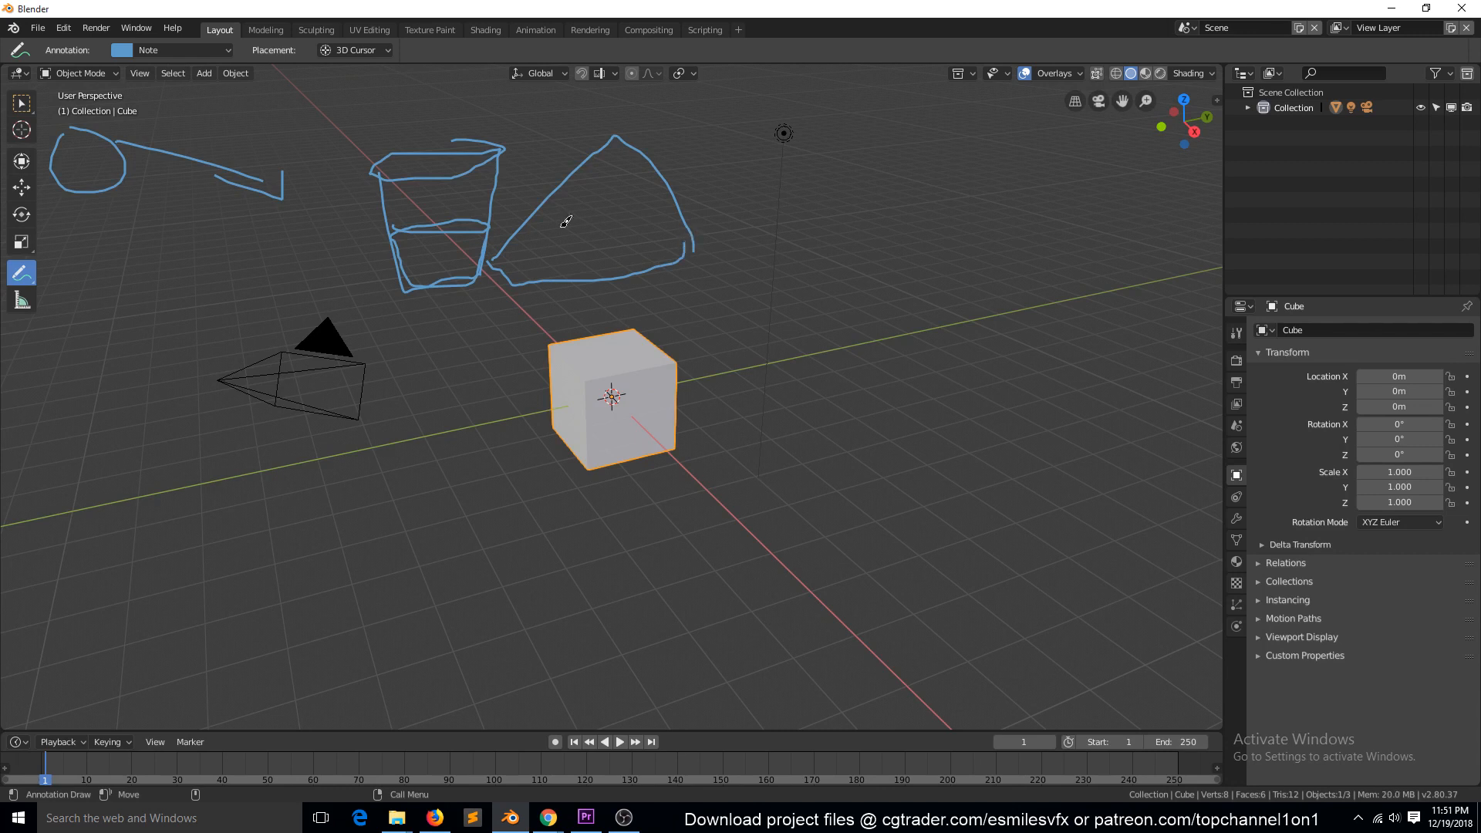
mouse_move(548, 242)
mouse_down()
mouse_move(649, 225)
mouse_move(680, 264)
mouse_move(575, 257)
mouse_up()
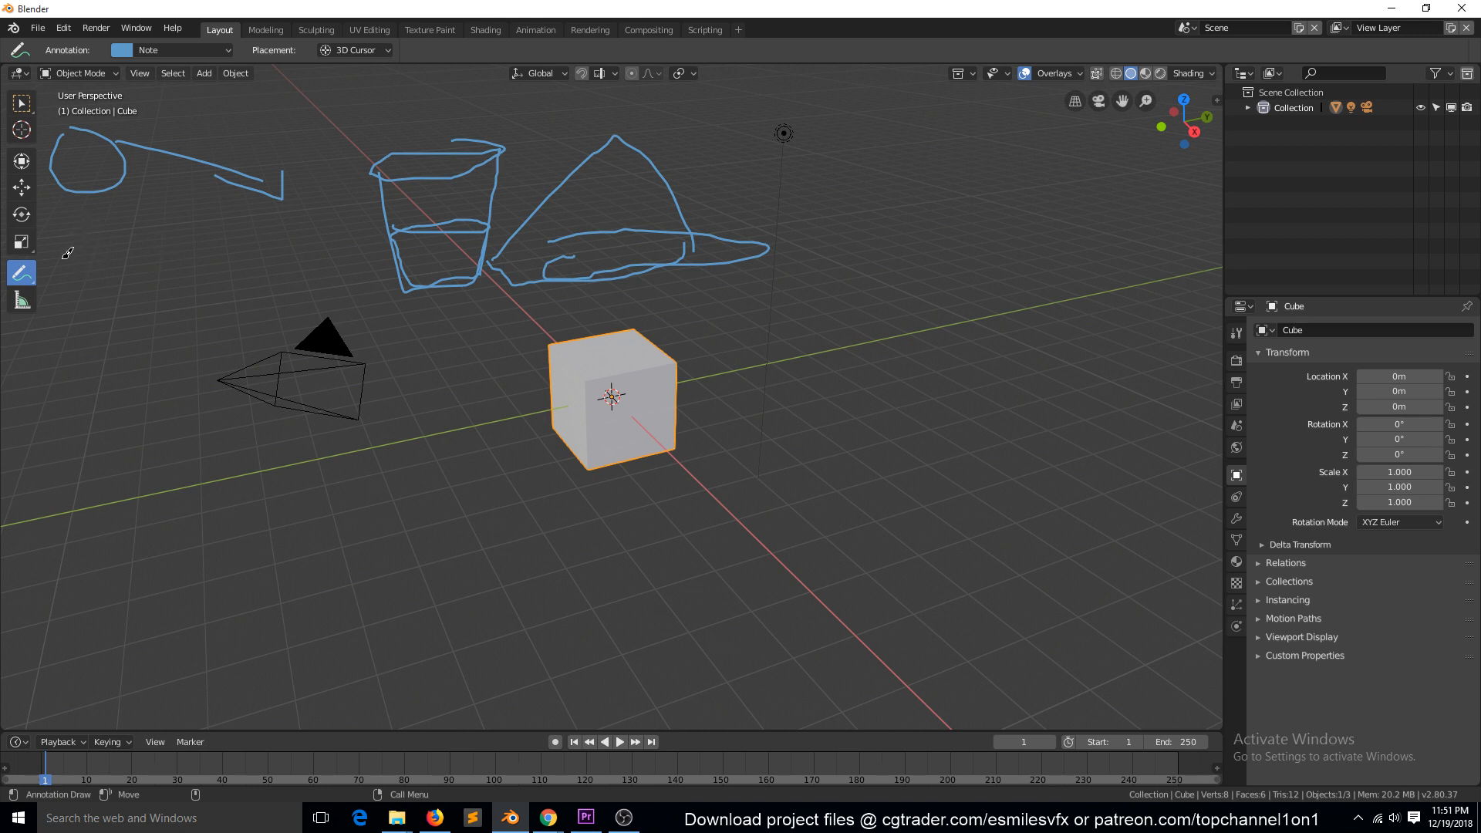
mouse_move(59, 225)
mouse_down()
mouse_move(179, 236)
mouse_move(165, 272)
mouse_up()
drag(462, 309, 429, 313)
mouse_move(144, 302)
mouse_down()
mouse_move(155, 361)
mouse_move(340, 265)
mouse_move(189, 344)
mouse_move(200, 324)
mouse_move(309, 337)
mouse_up()
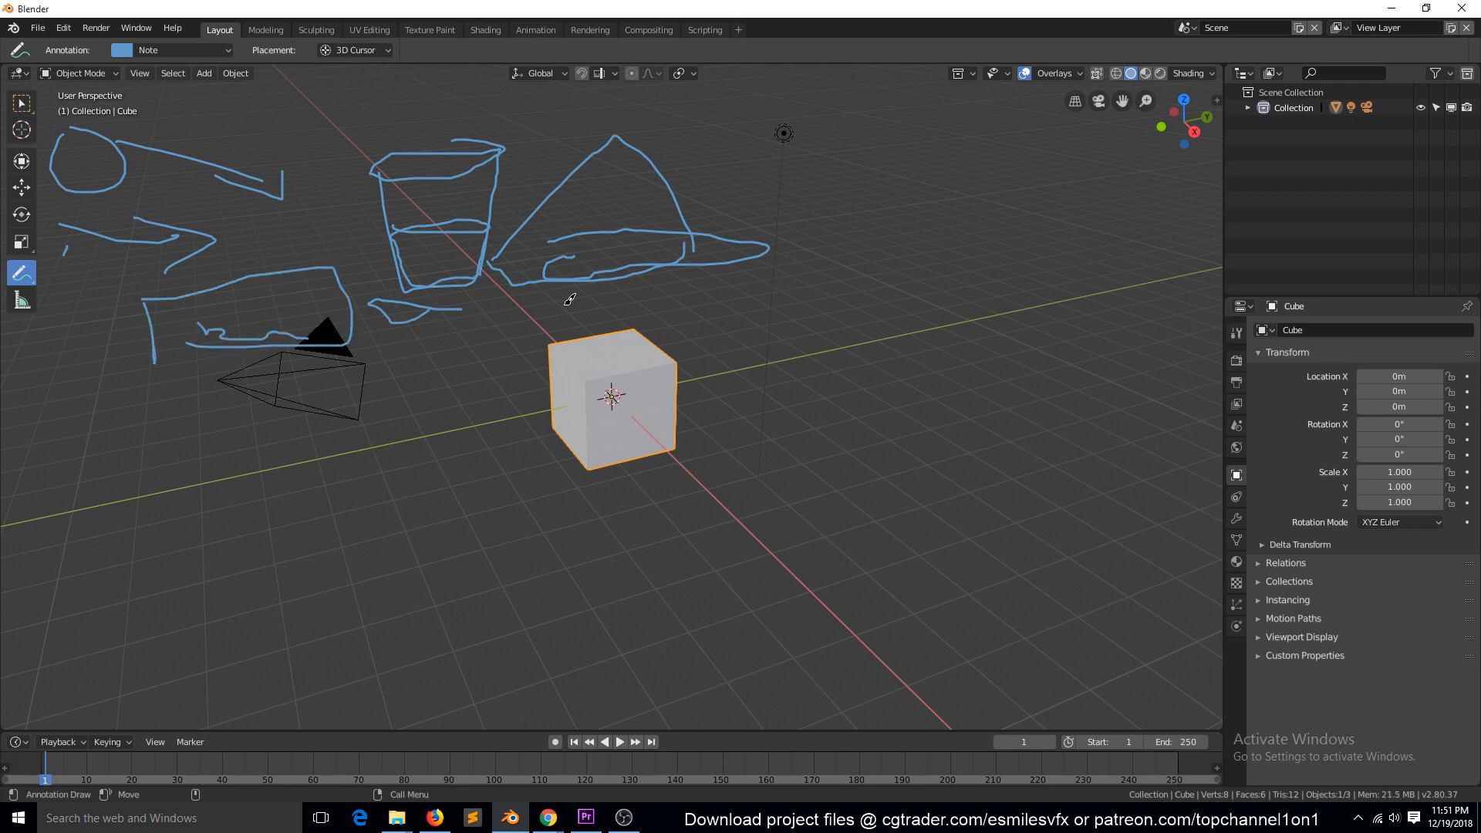
mouse_move(507, 251)
mouse_down()
mouse_move(685, 271)
mouse_move(763, 225)
mouse_up()
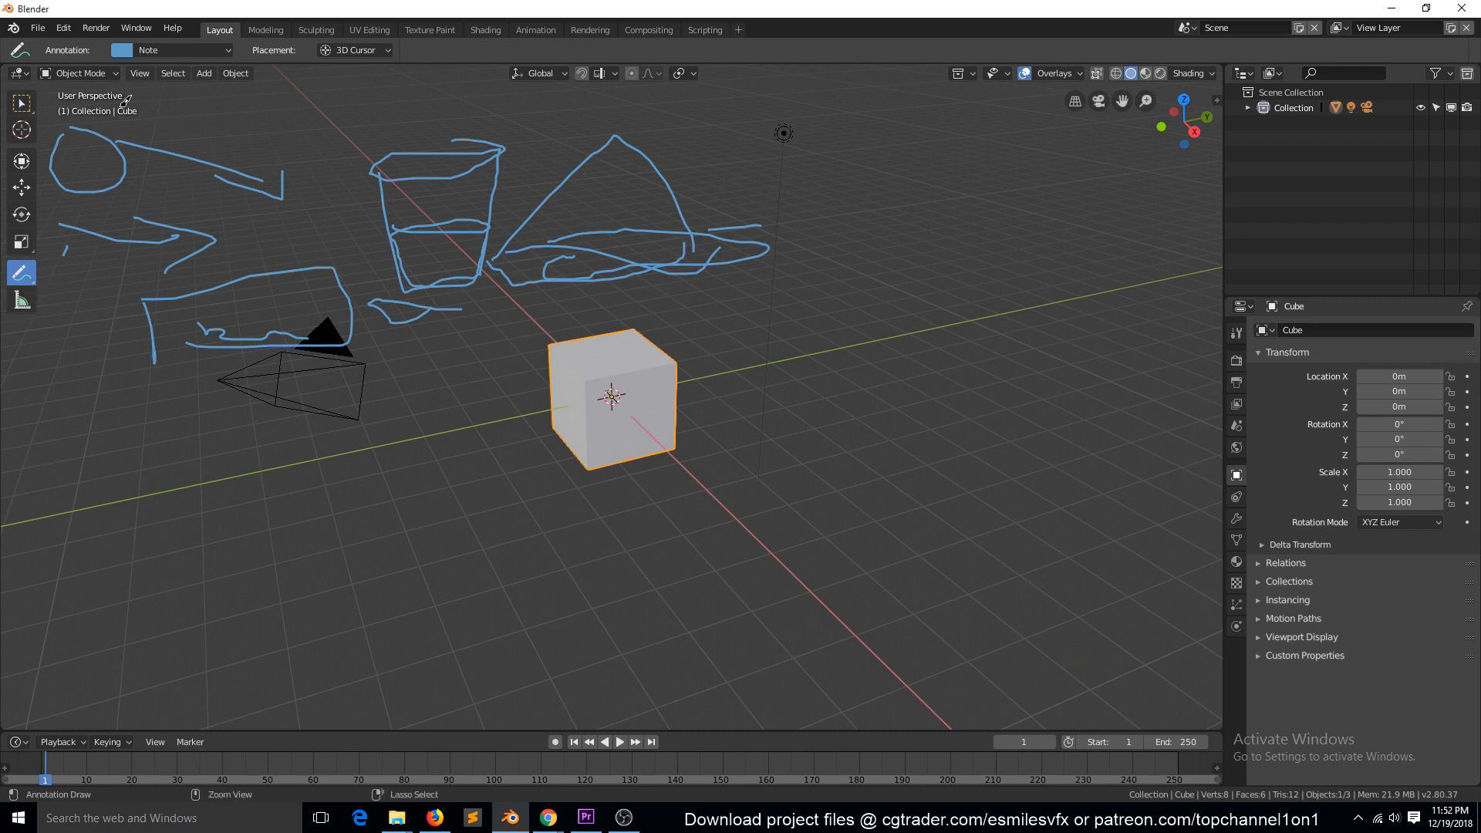
key(ctrl+n)
click(278, 233)
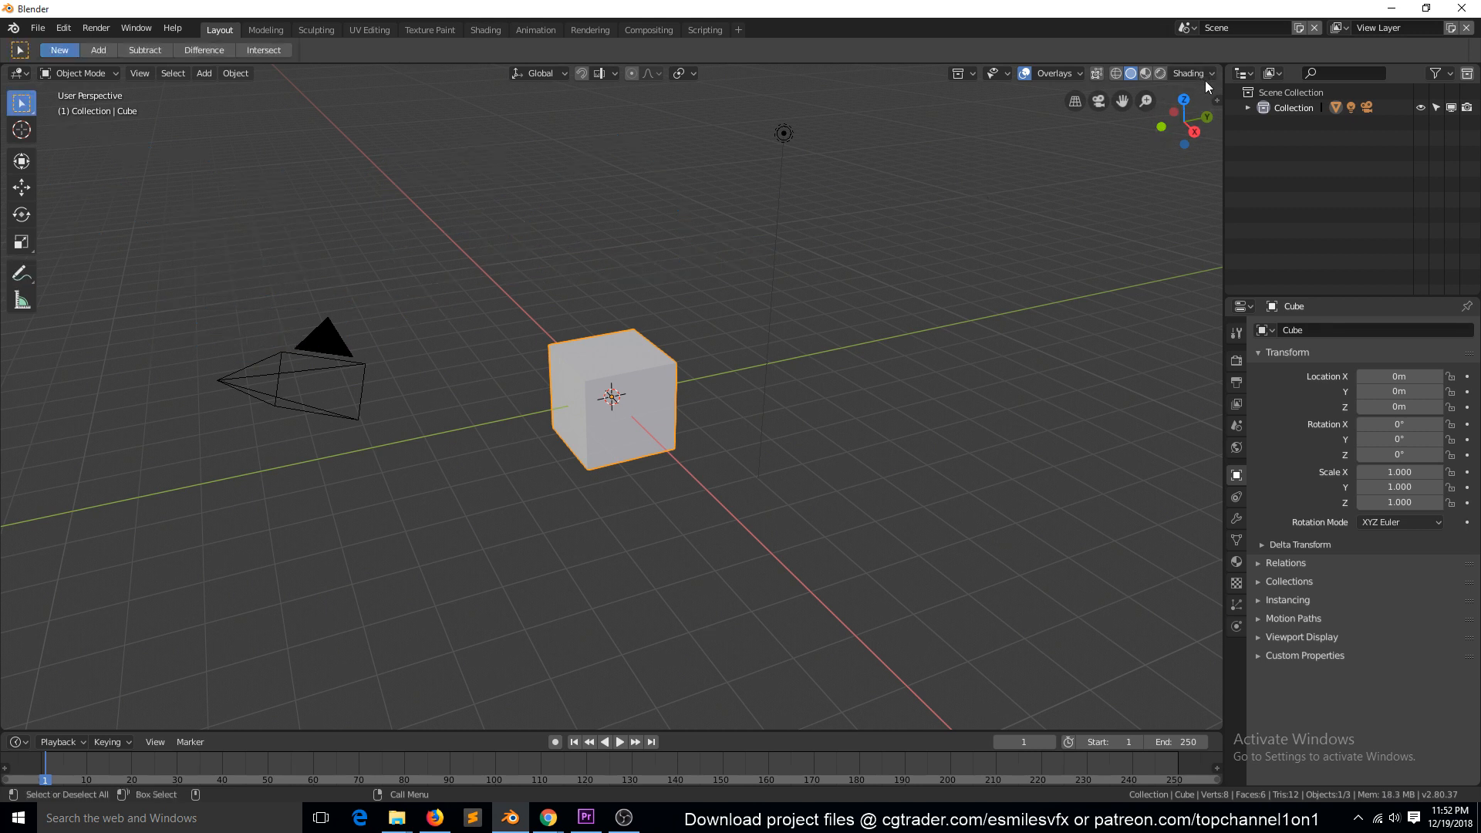
Start the Shortcut VUr key display from the 3D viewport's sidebar
key(m)
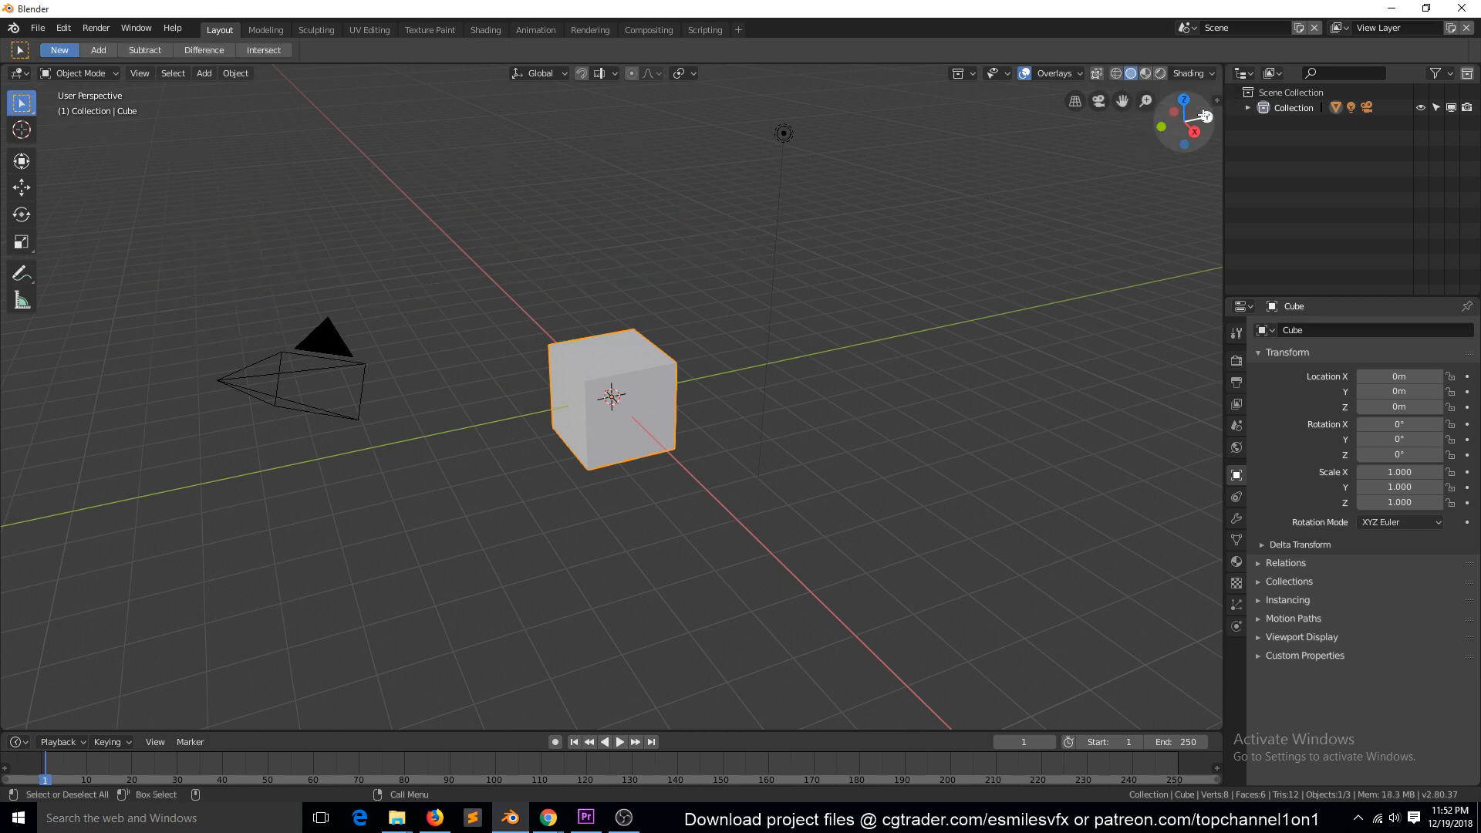
click(1217, 100)
click(1221, 154)
click(1150, 116)
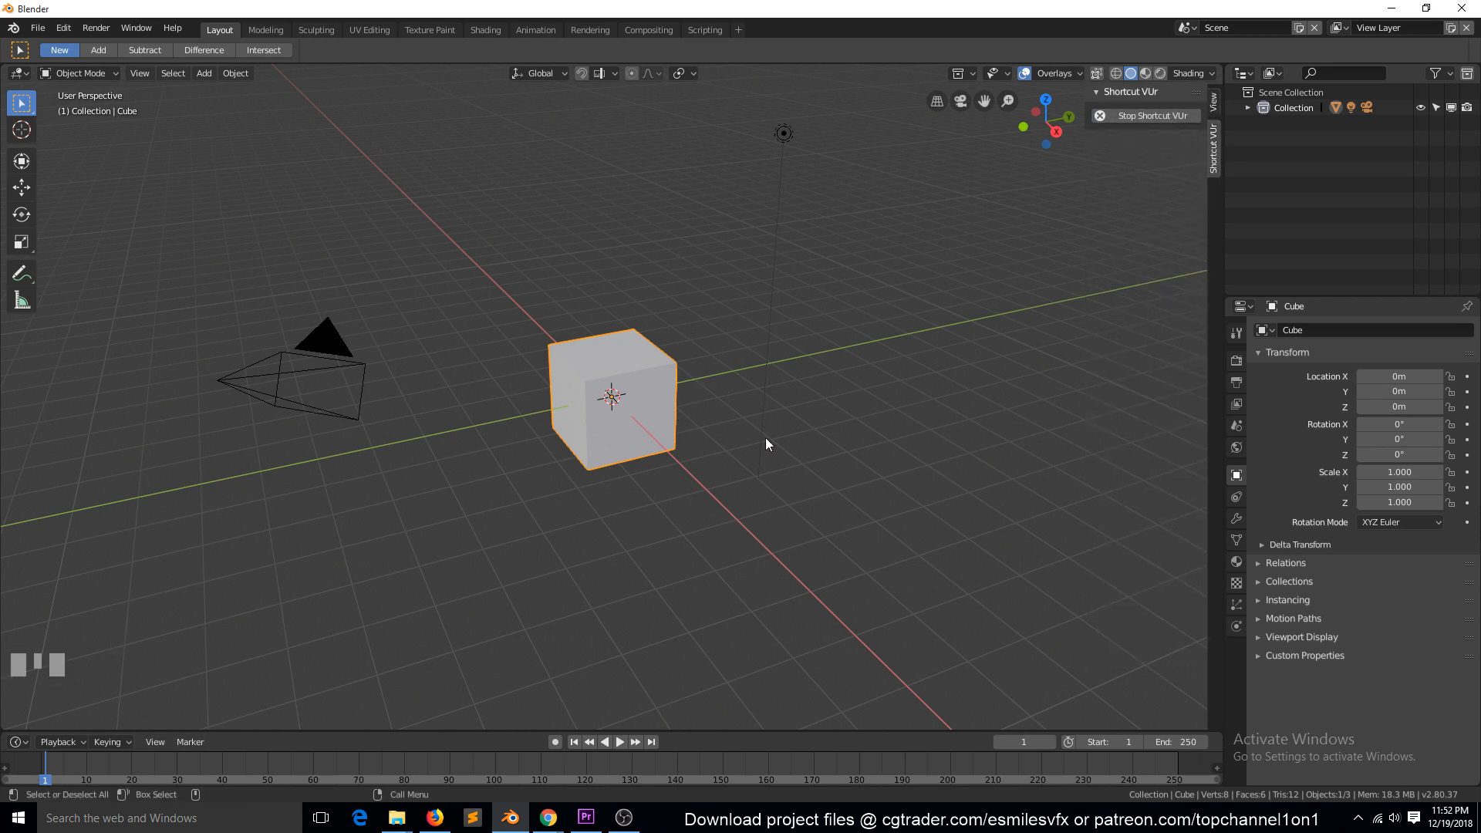
Delete the default cube from the scene
key(x)
click(727, 396)
key(shift+a)
mouse_move(675, 382)
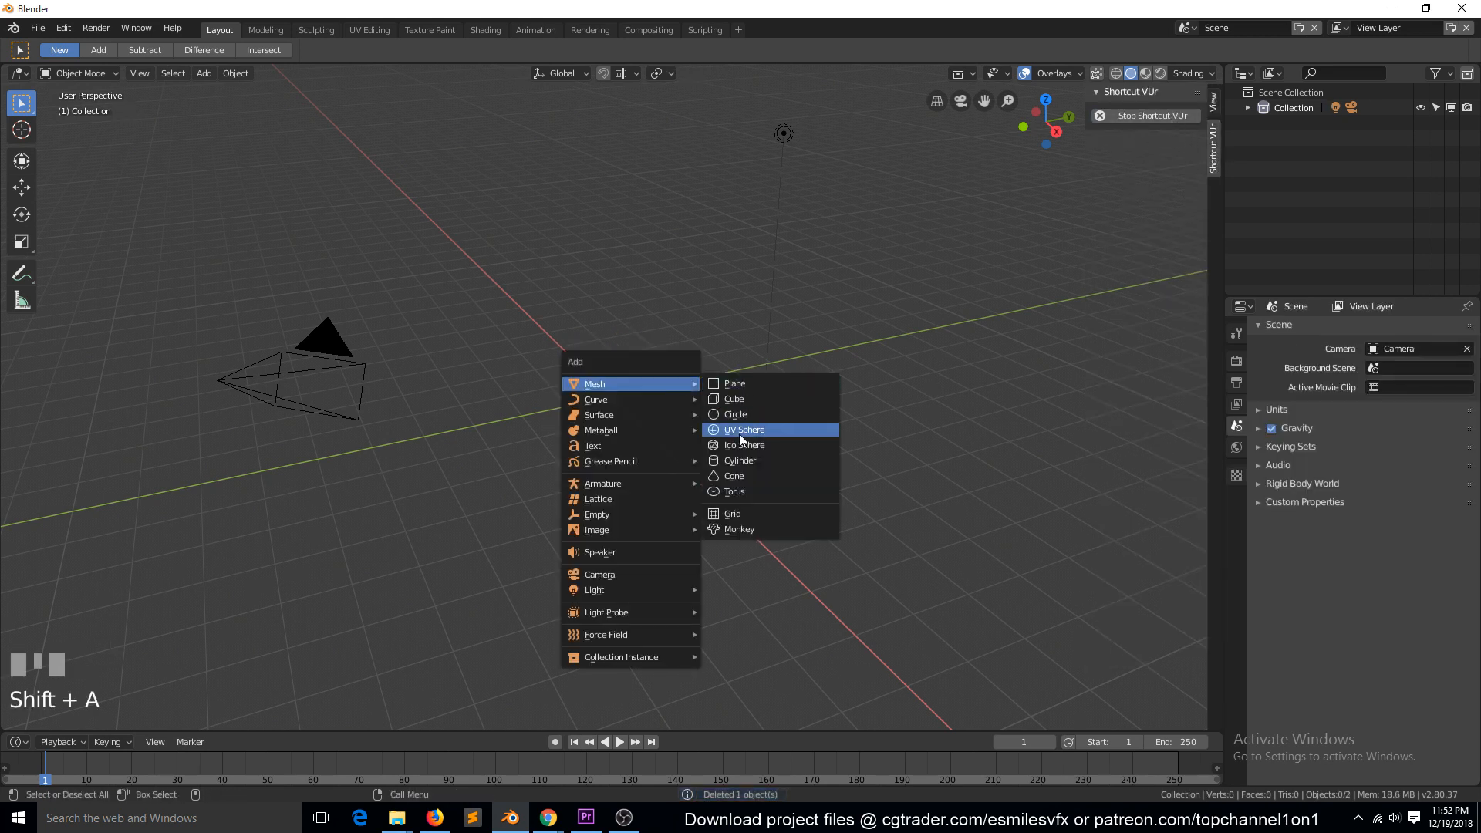
click(730, 414)
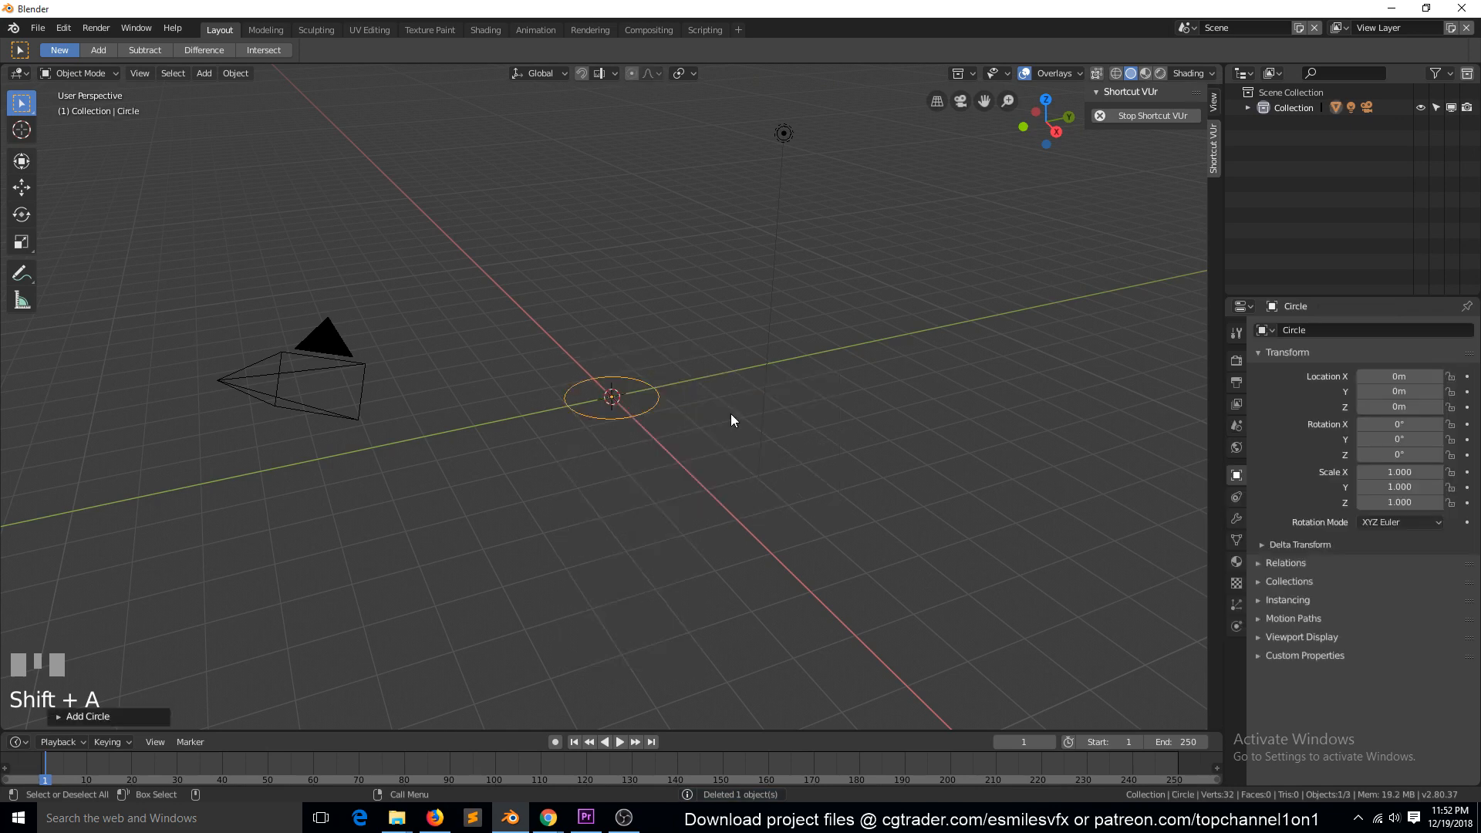
key(KP_Decimal)
key(Tab)
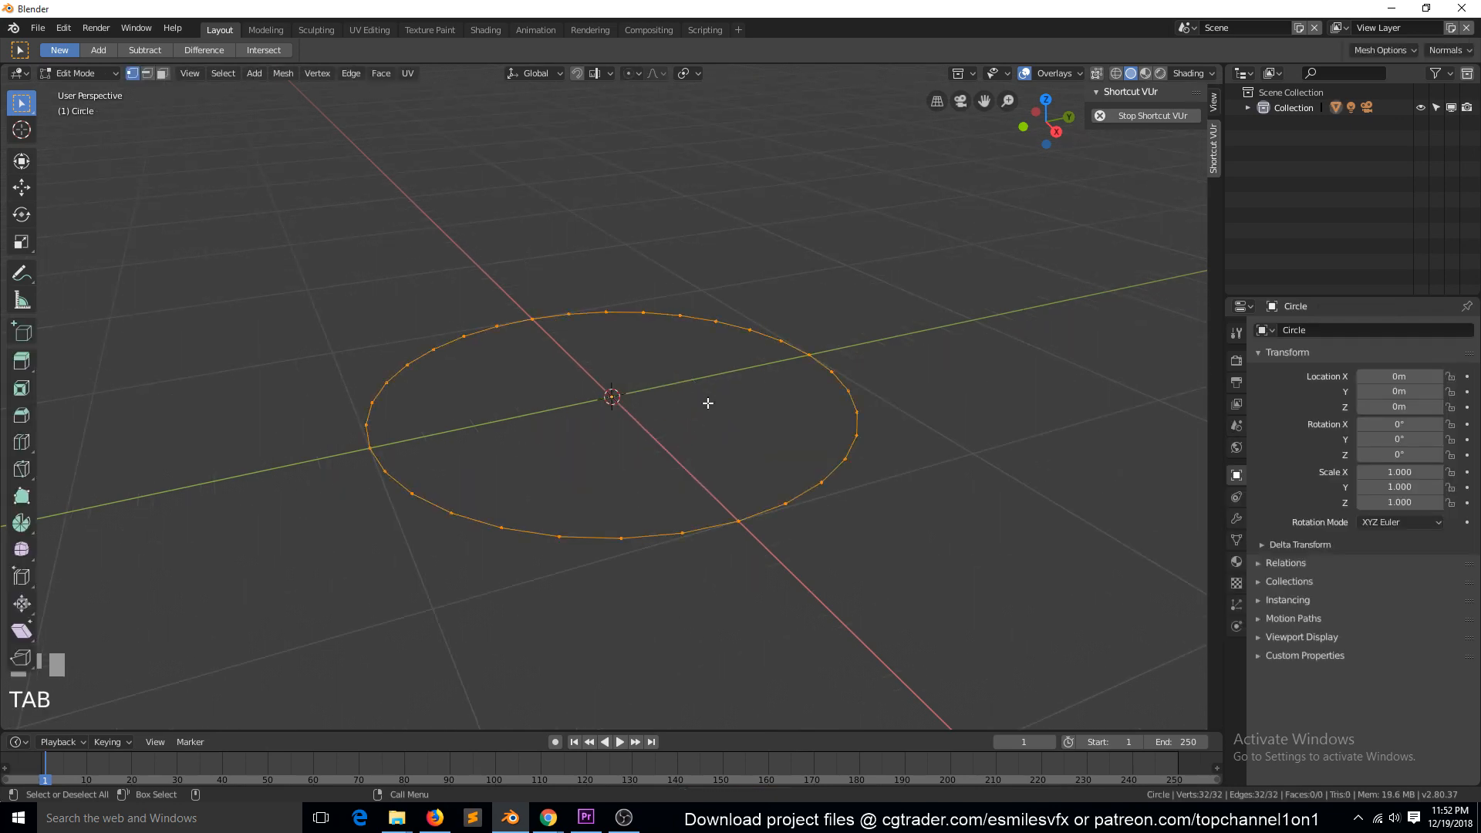
scroll(717, 461, down, 3)
scroll(717, 460, down, 1)
key(Tab)
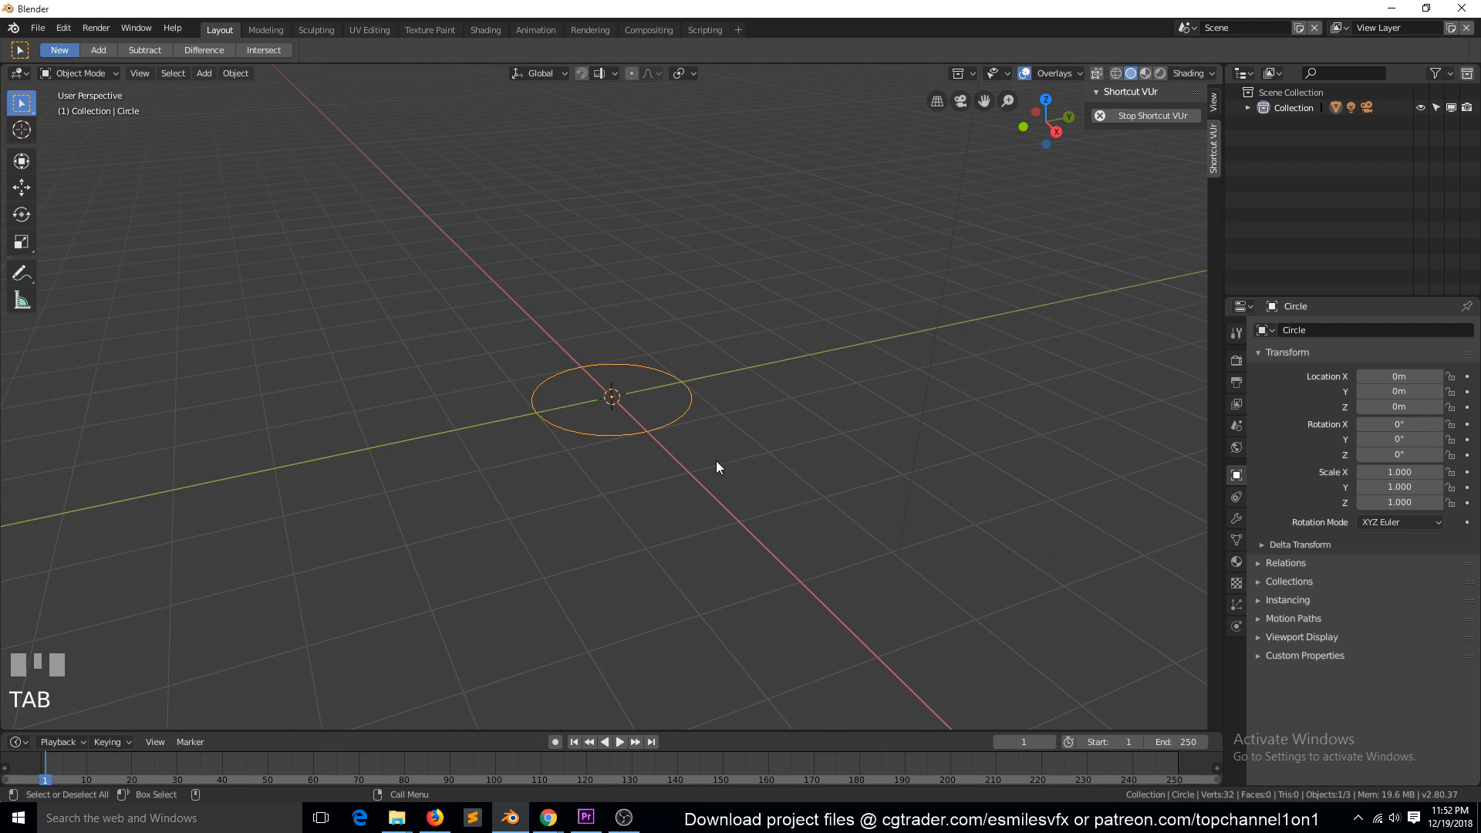
key(x)
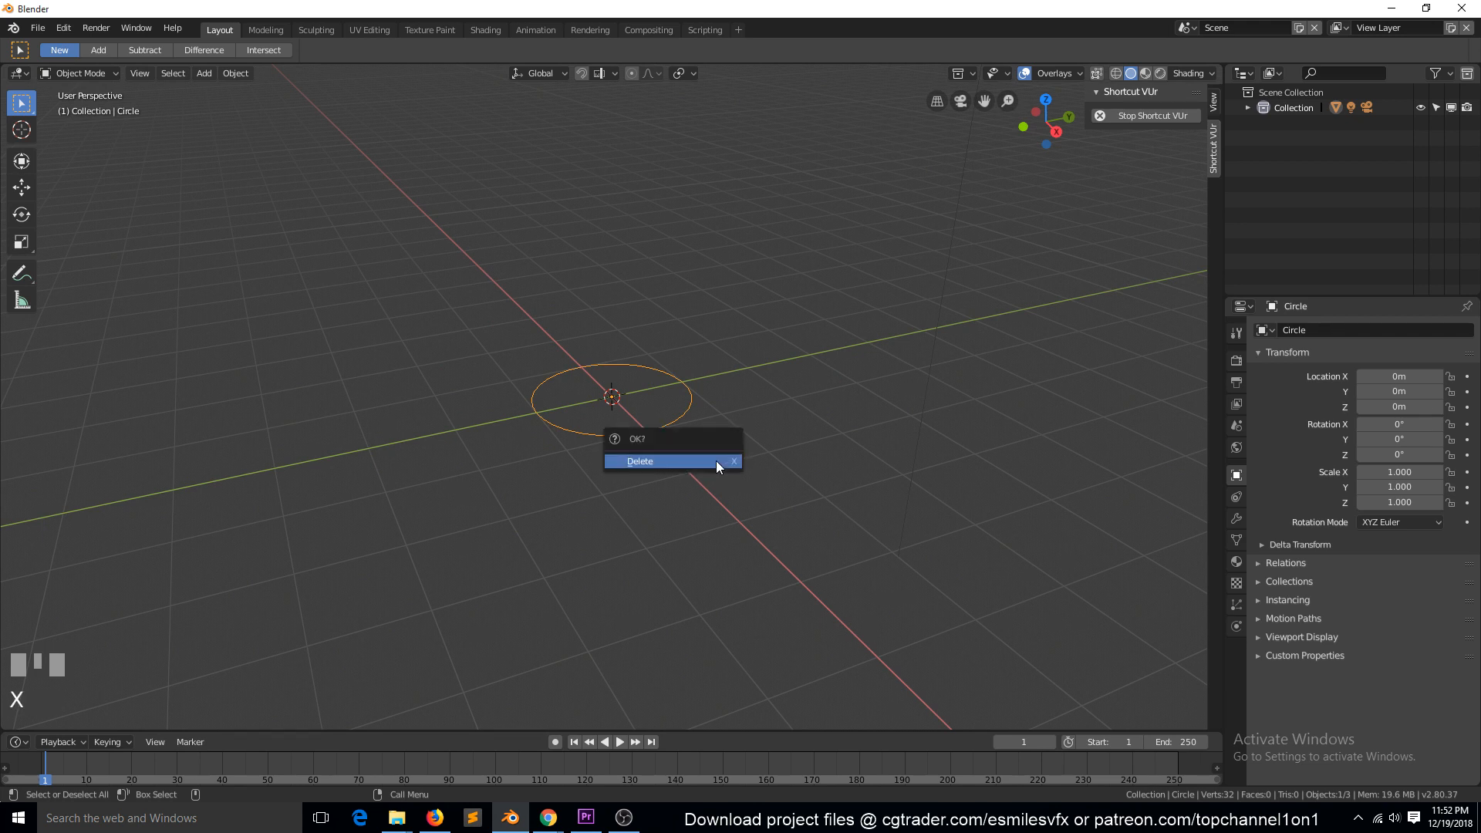
click(716, 467)
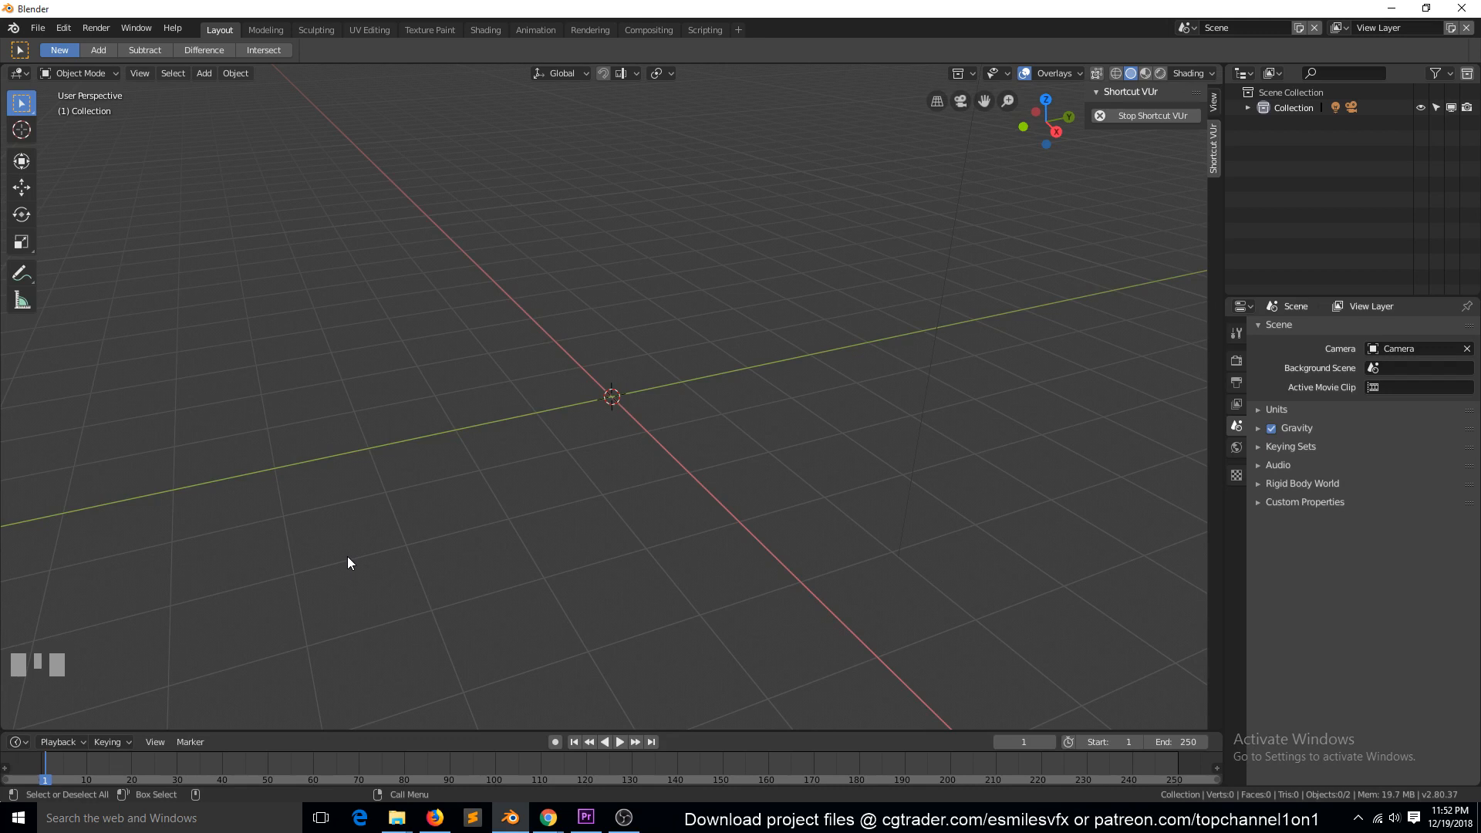
Add a mesh circle at the world origin with a radius of 0.15 m
key(shift+a)
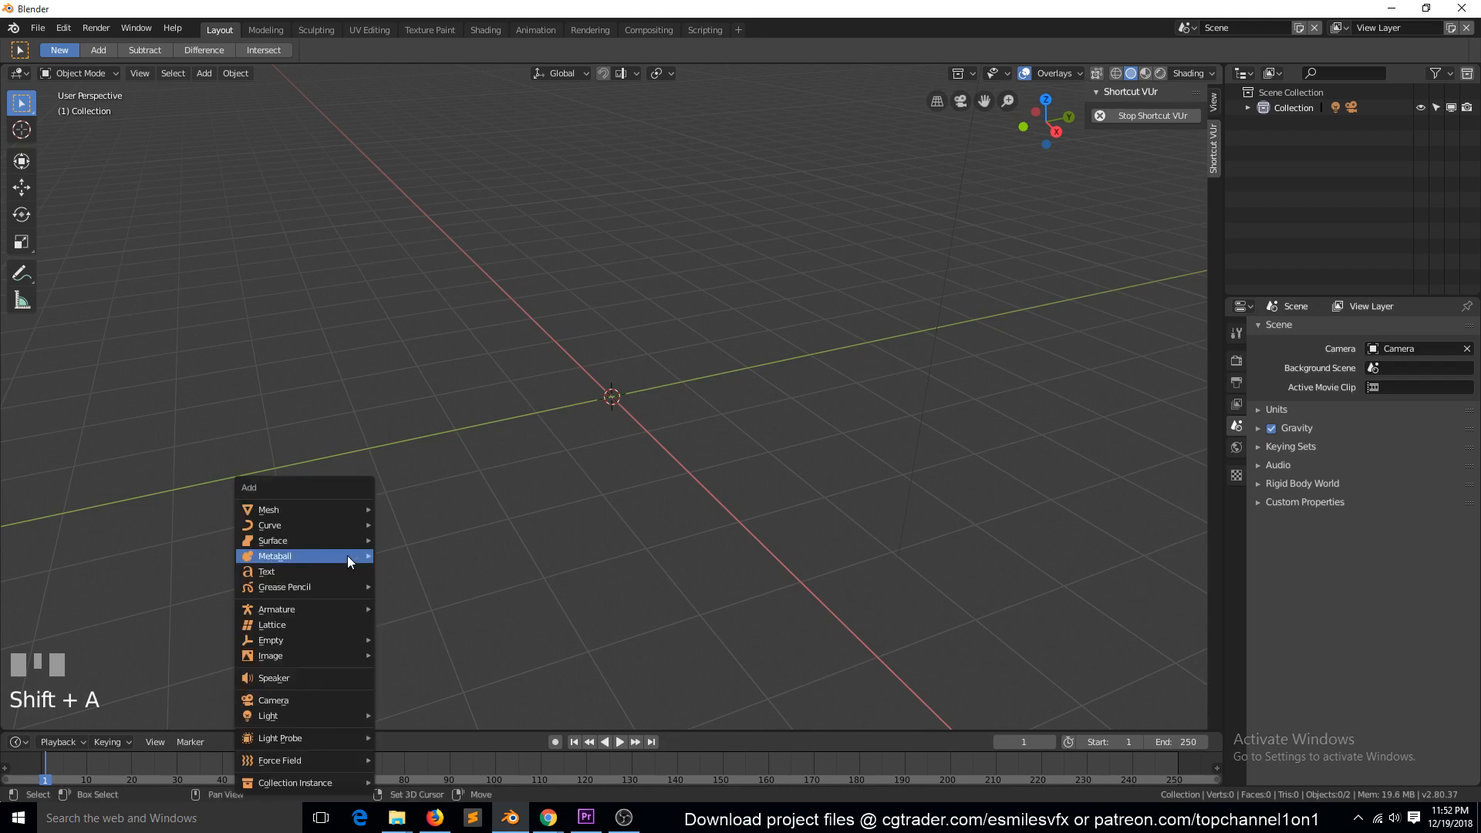
mouse_move(341, 513)
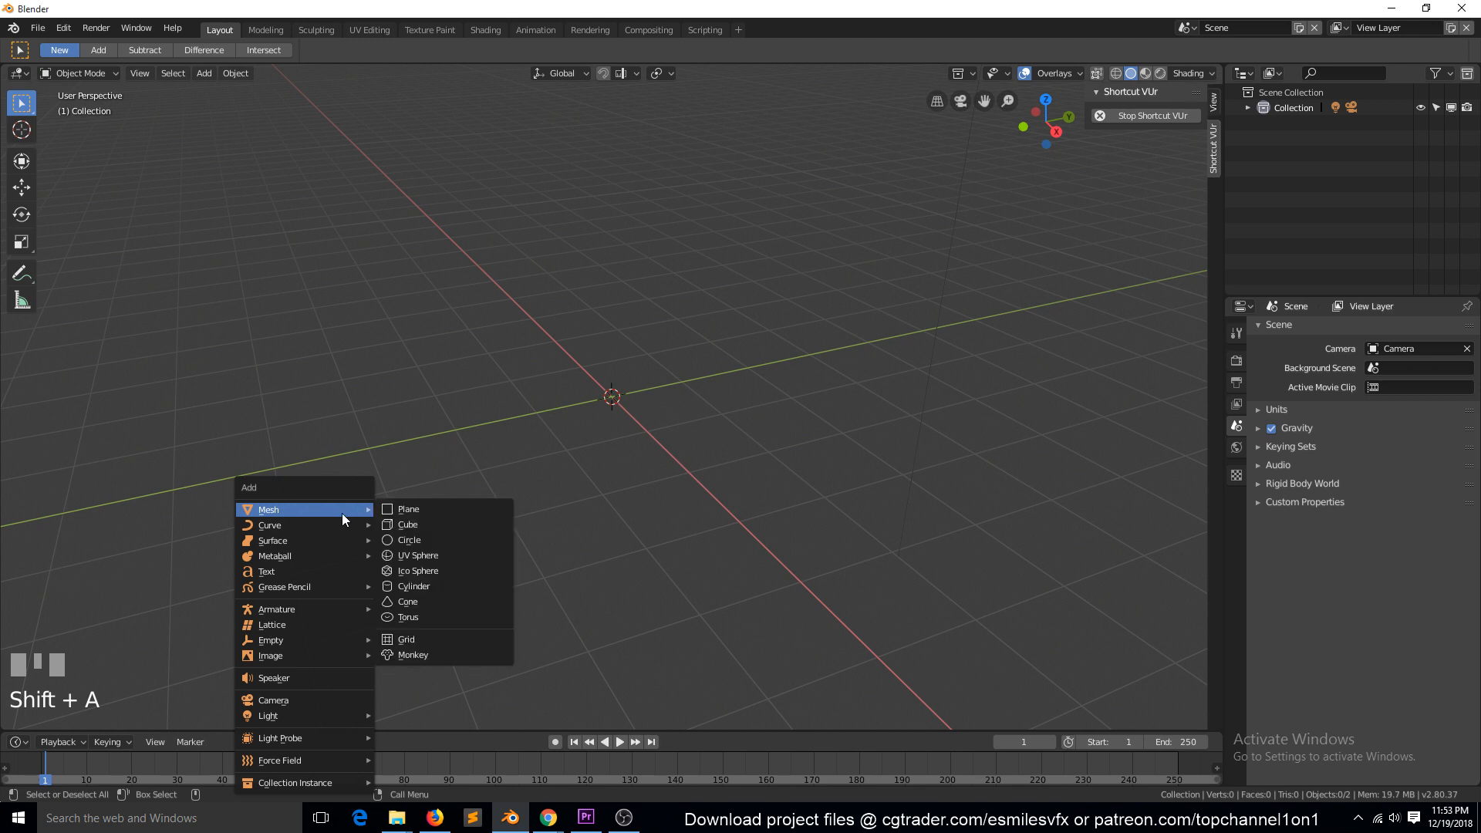
click(420, 543)
click(54, 716)
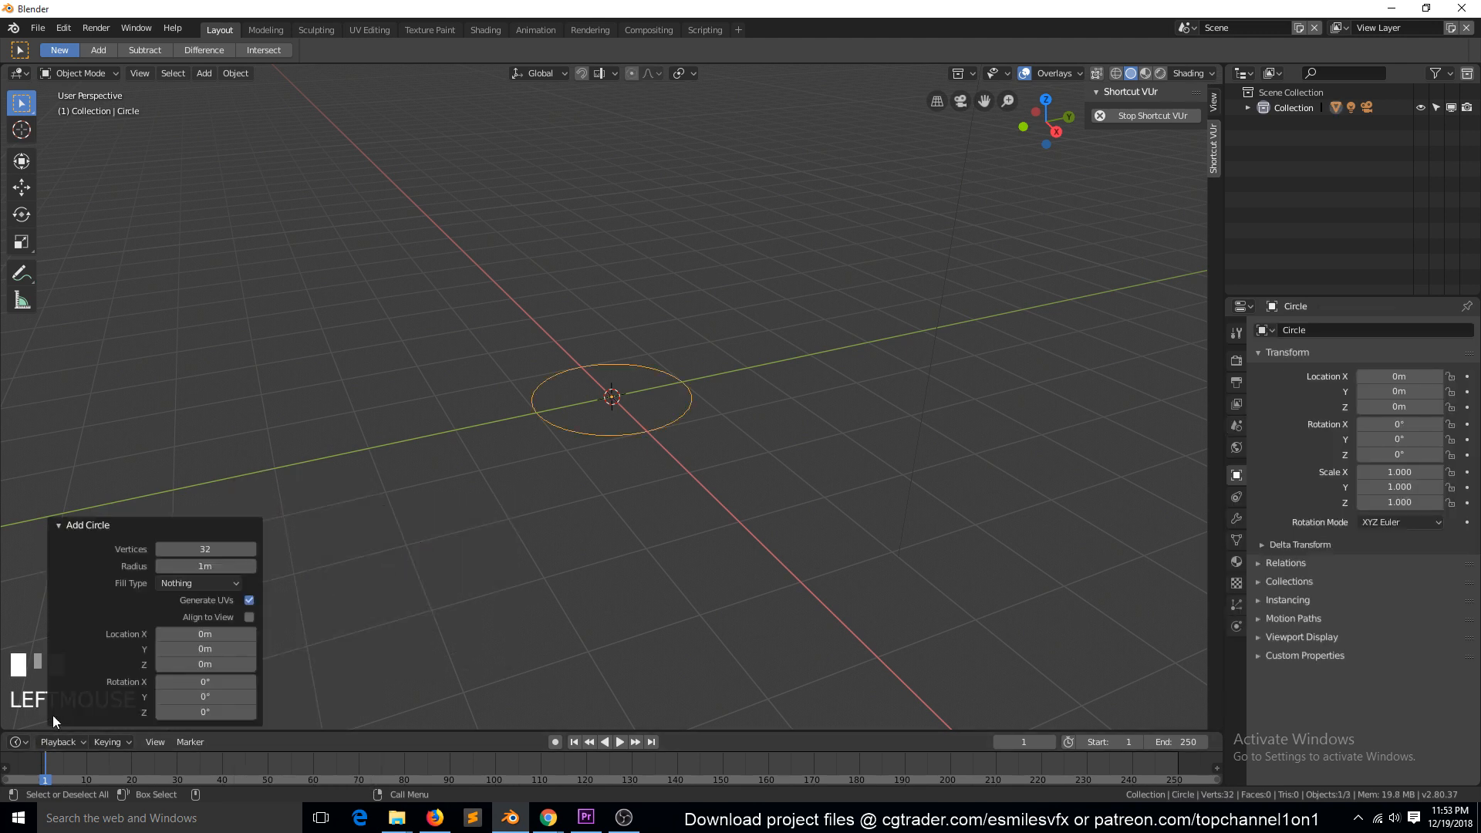
click(208, 567)
key(BackSpace)
key(BackSpace)
text(.15)
click(116, 573)
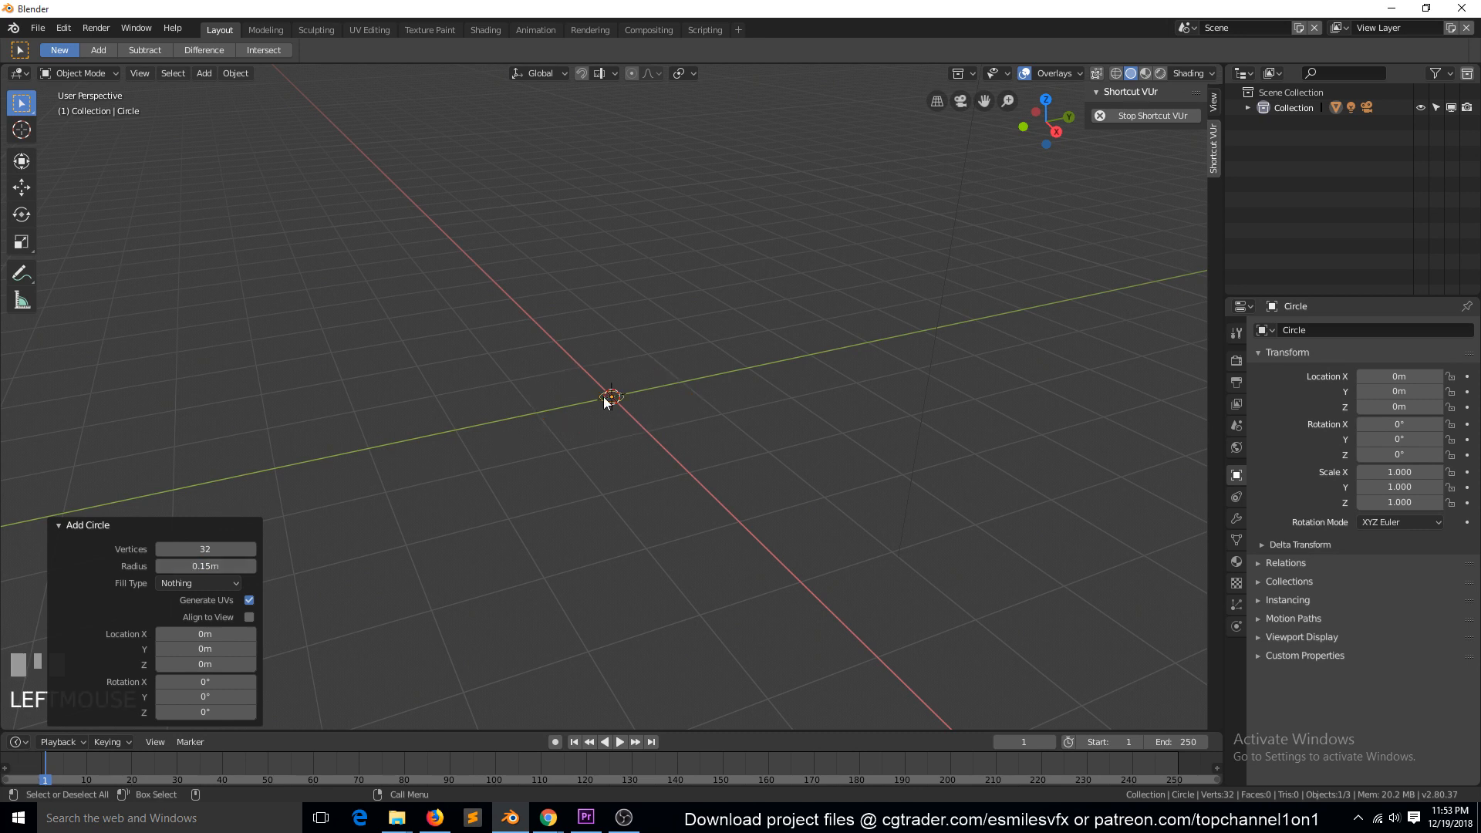
Extrude all of the circle's vertices upward along Z by about 0.5 m to form the cup wall
key(KP_Decimal)
scroll(753, 466, down, 6)
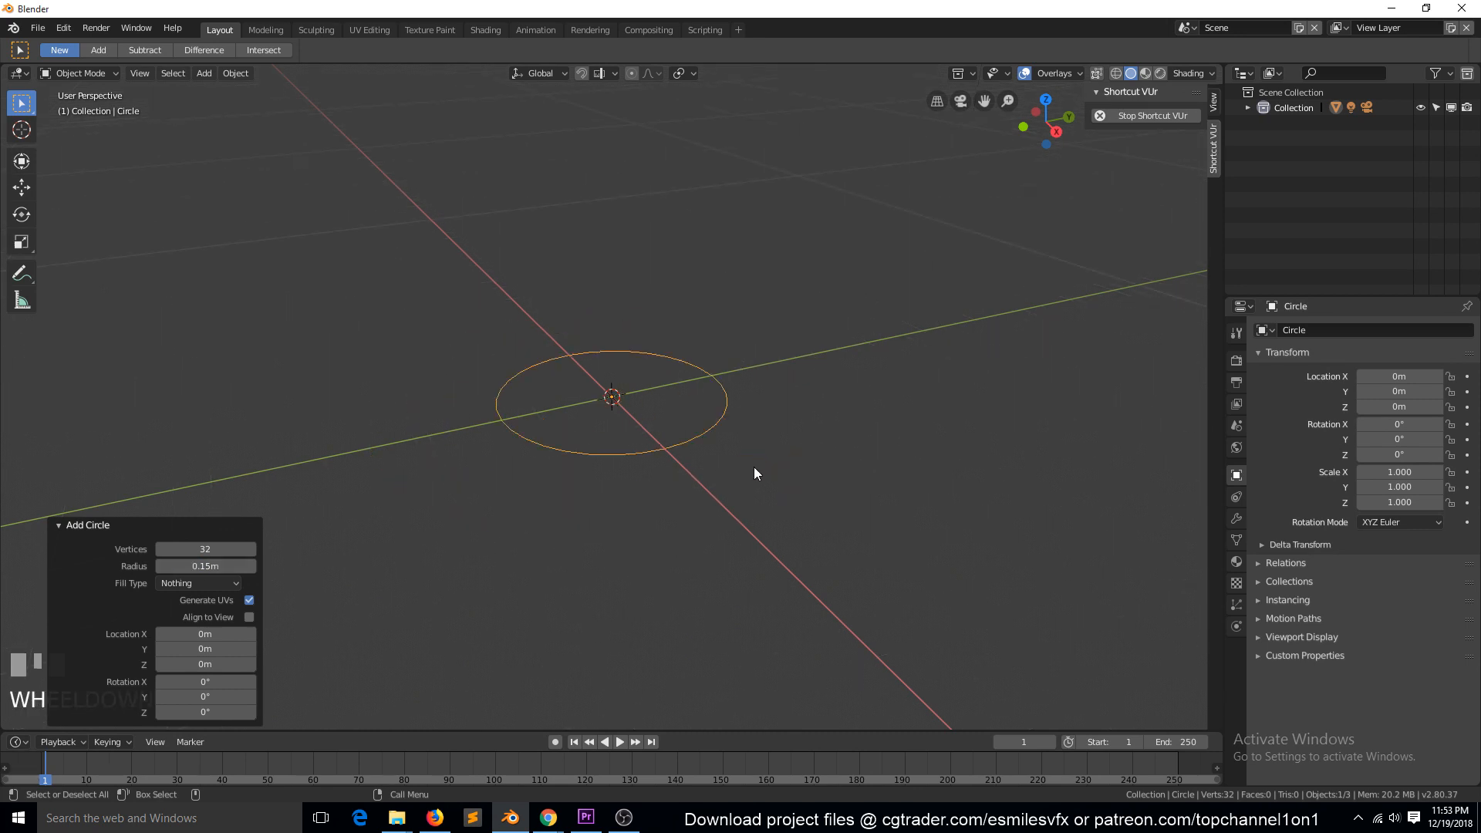
scroll(690, 445, down, 3)
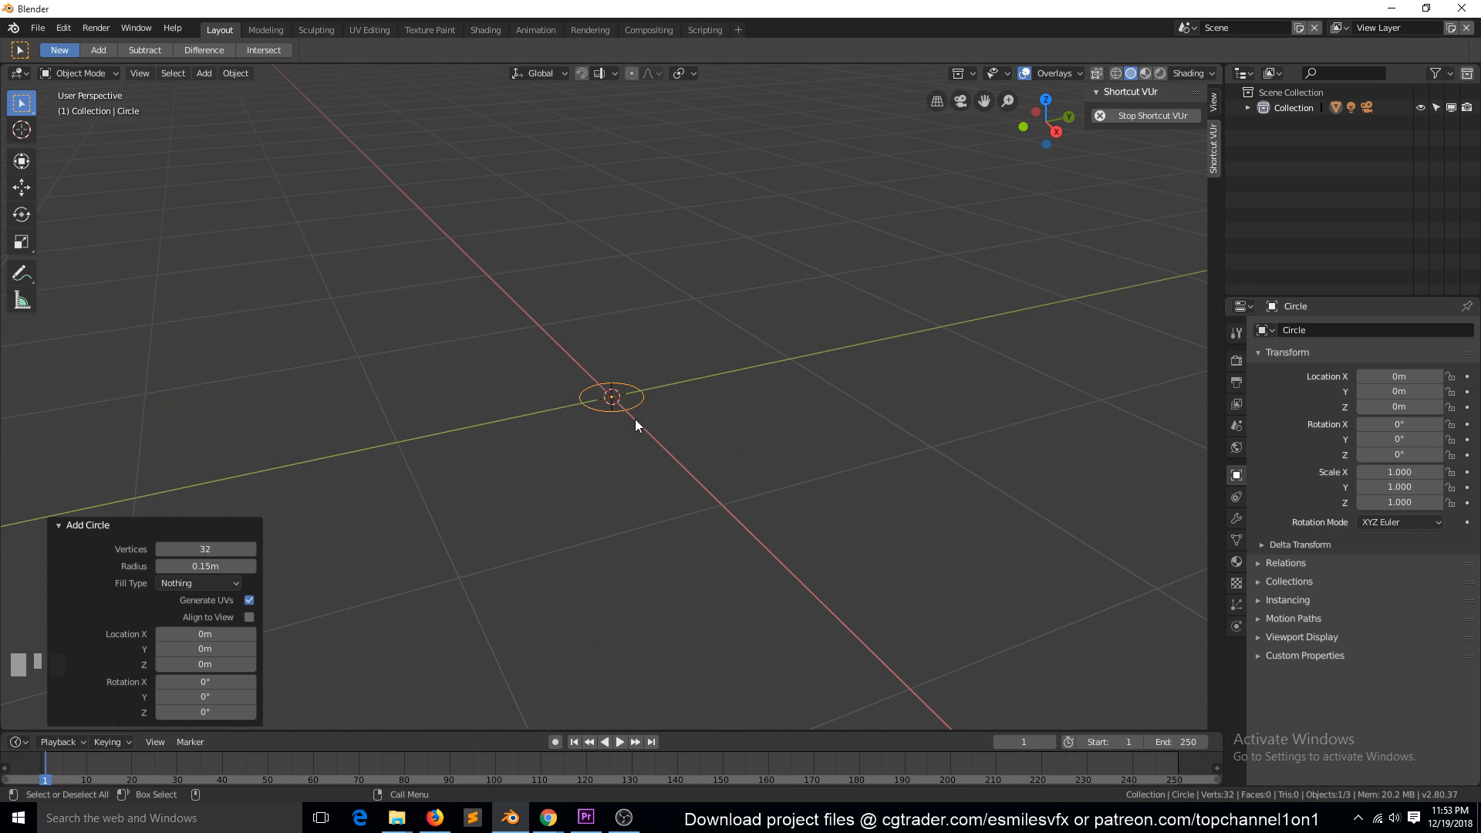
key(Tab)
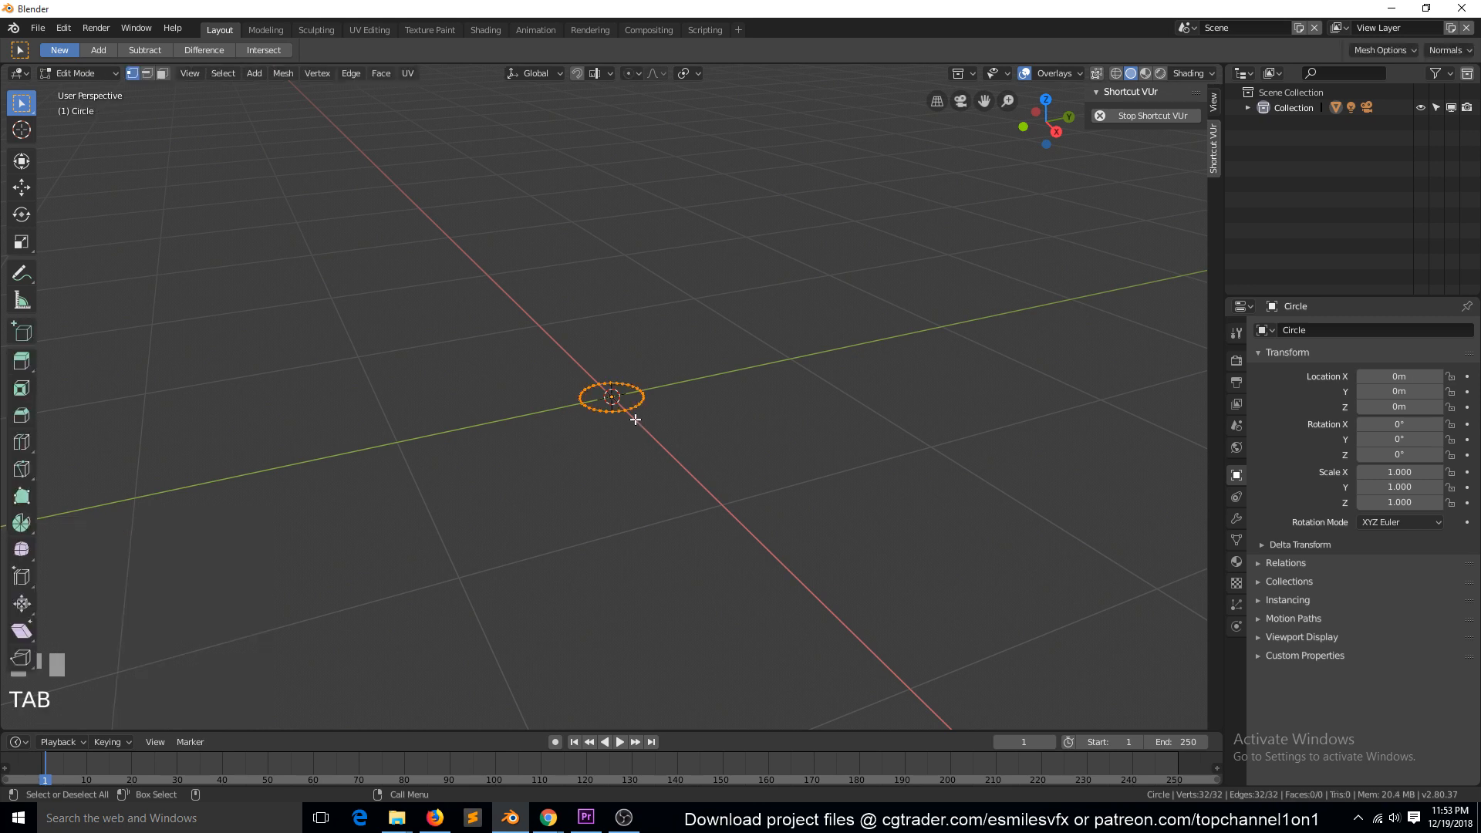
key(e)
key(z)
click(662, 318)
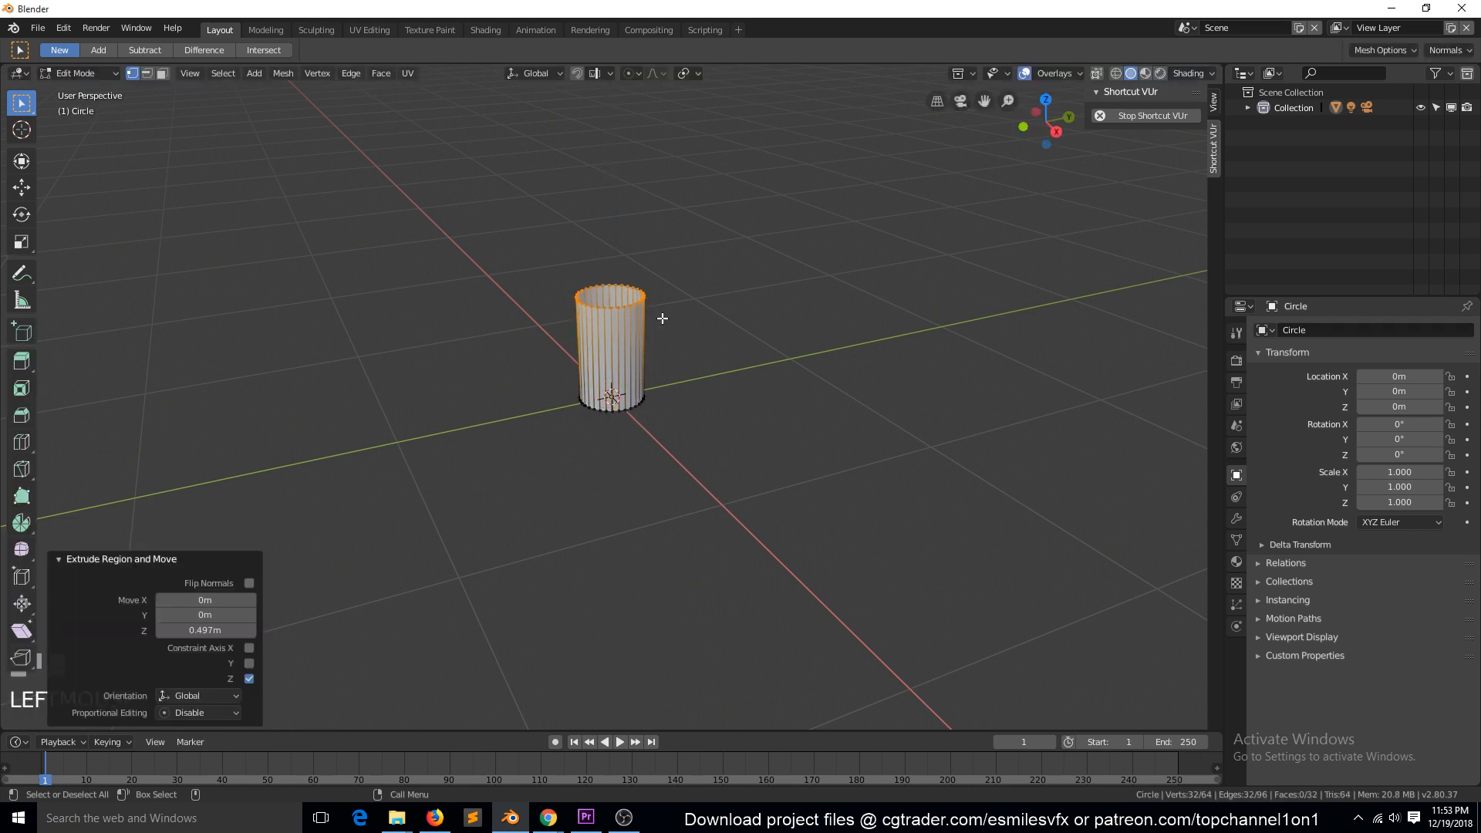
In front view, scale the cup's top rim outward by a factor of about 1.445 to taper the wall
key(KP_1)
scroll(662, 318, up, 4)
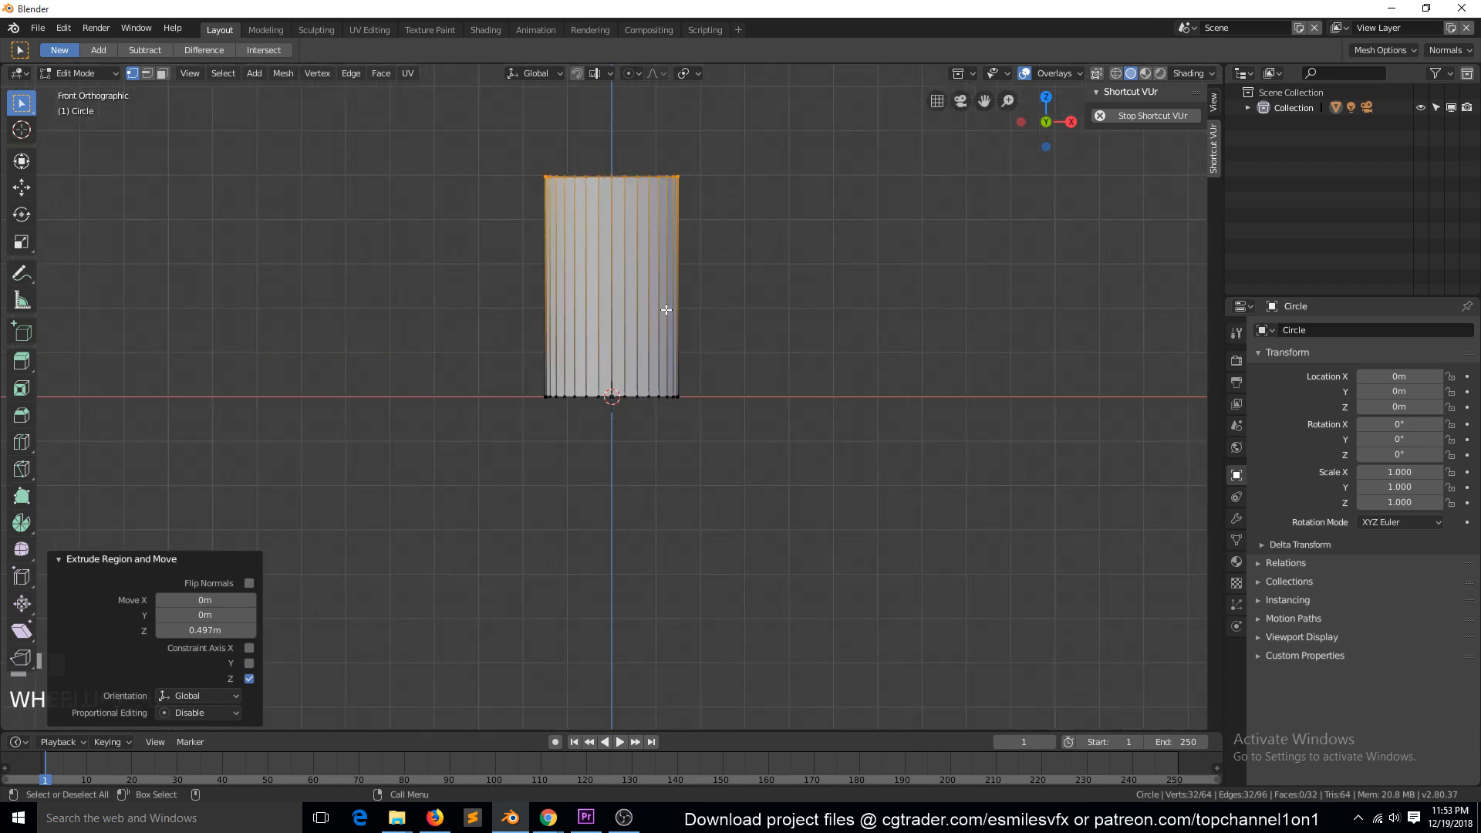
key(s)
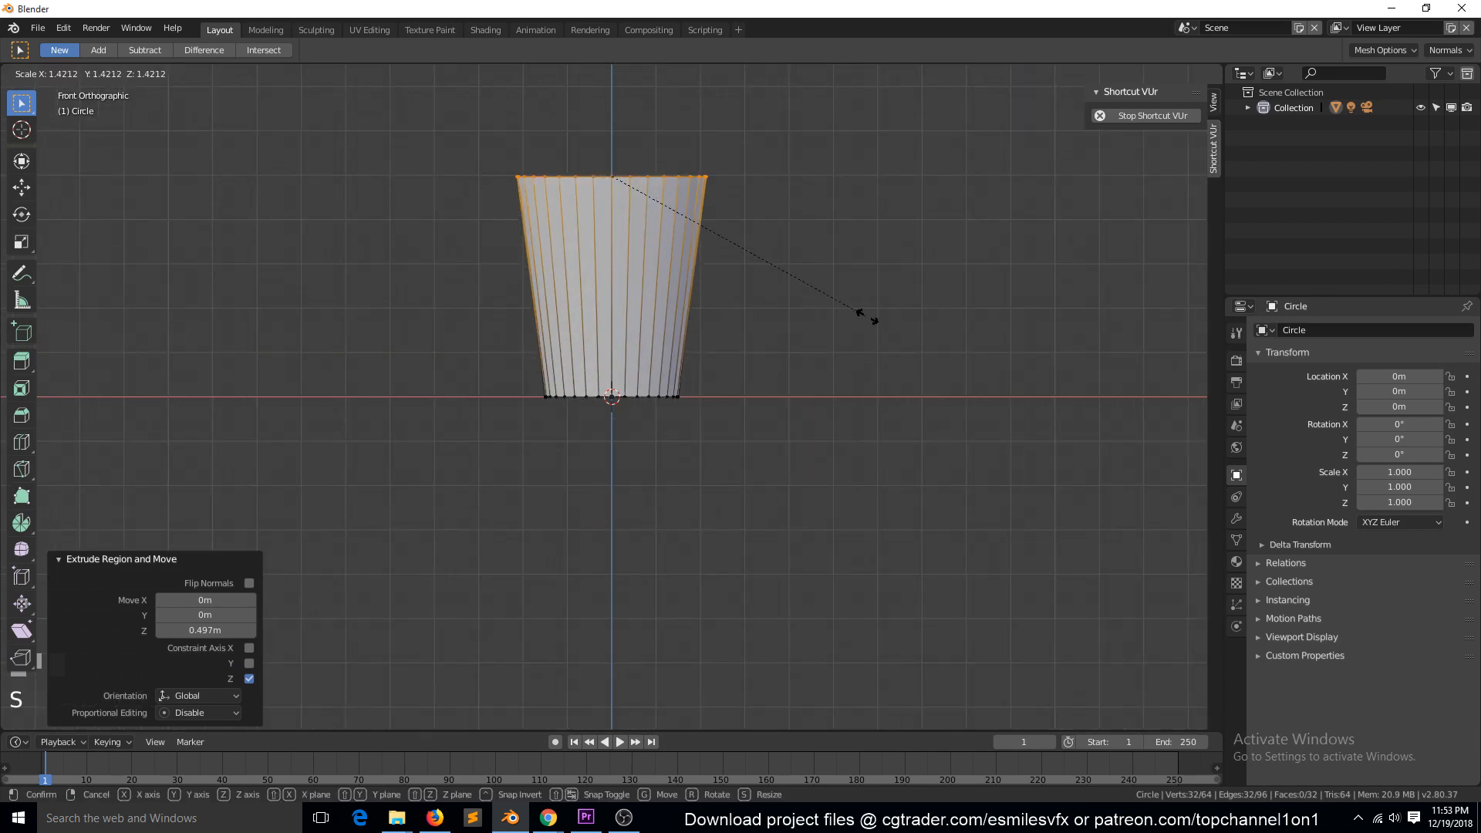
click(872, 320)
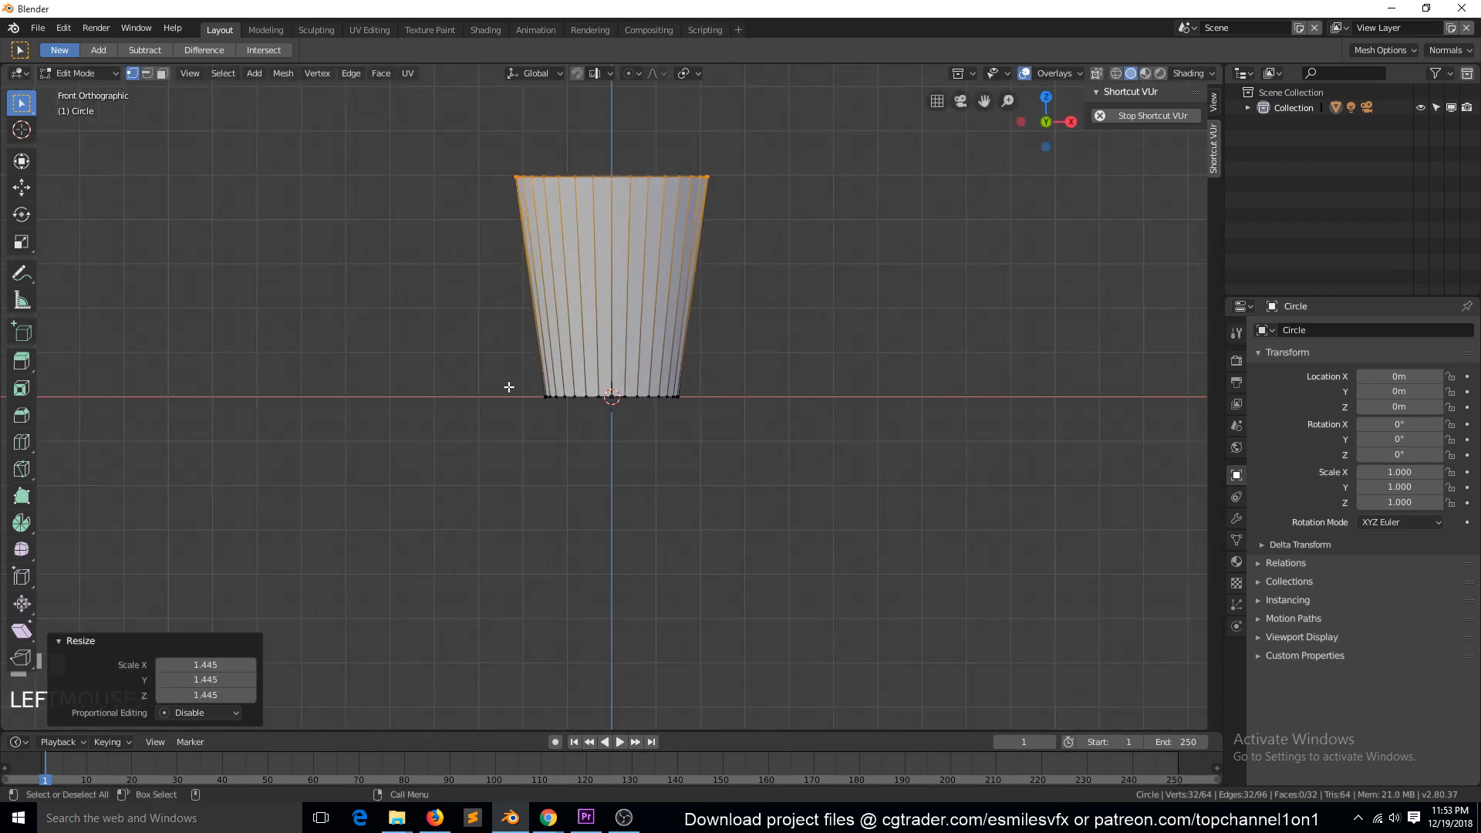
Extrude the cup's bottom edge loop in place and scale the new loop inward by a factor of about 0.656
key(grave)
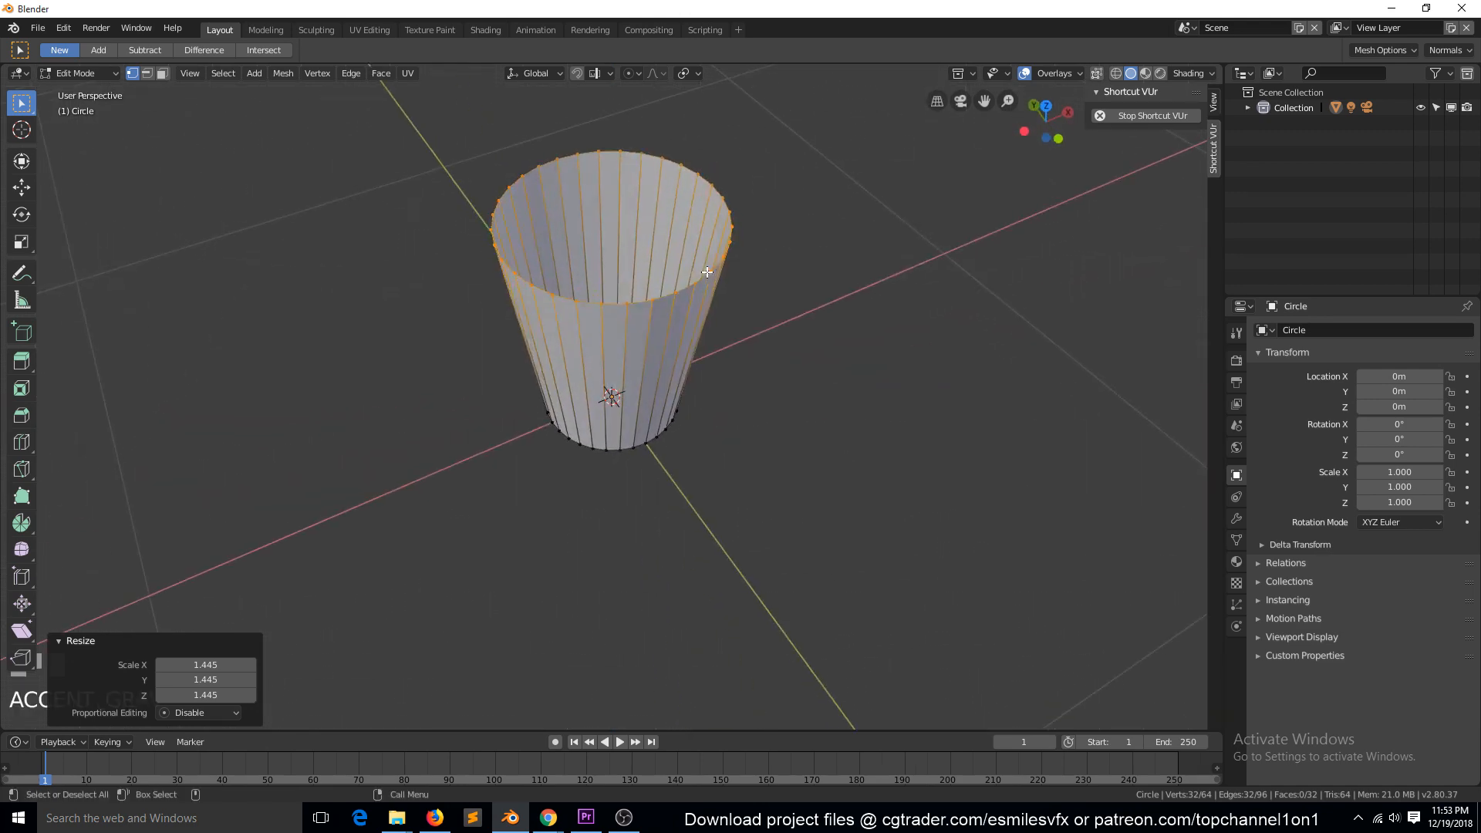
middle_drag(623, 409, 637, 345)
scroll(637, 345, up, 3)
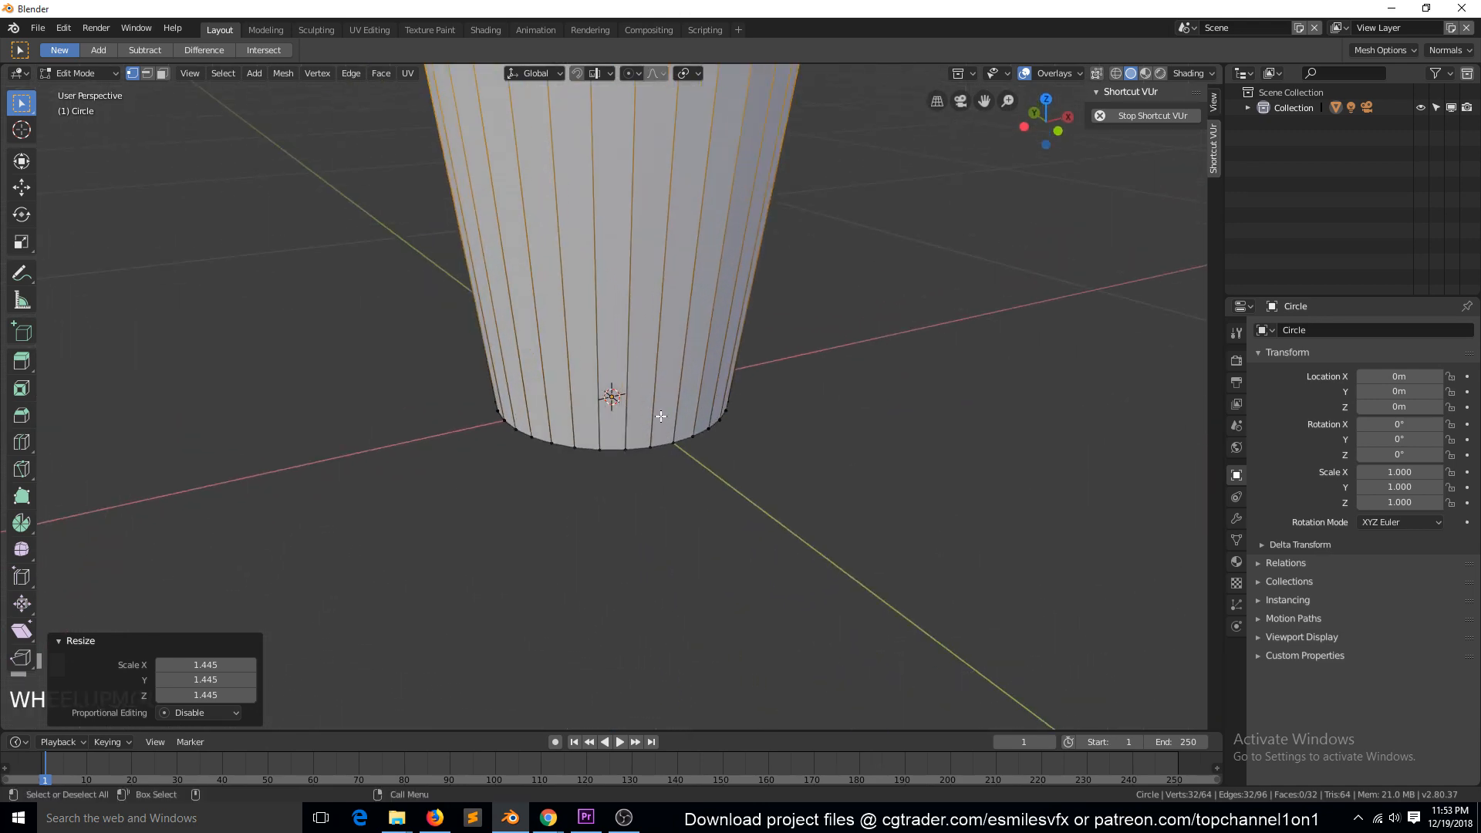
middle_drag(662, 416, 645, 281)
alt+click(631, 353)
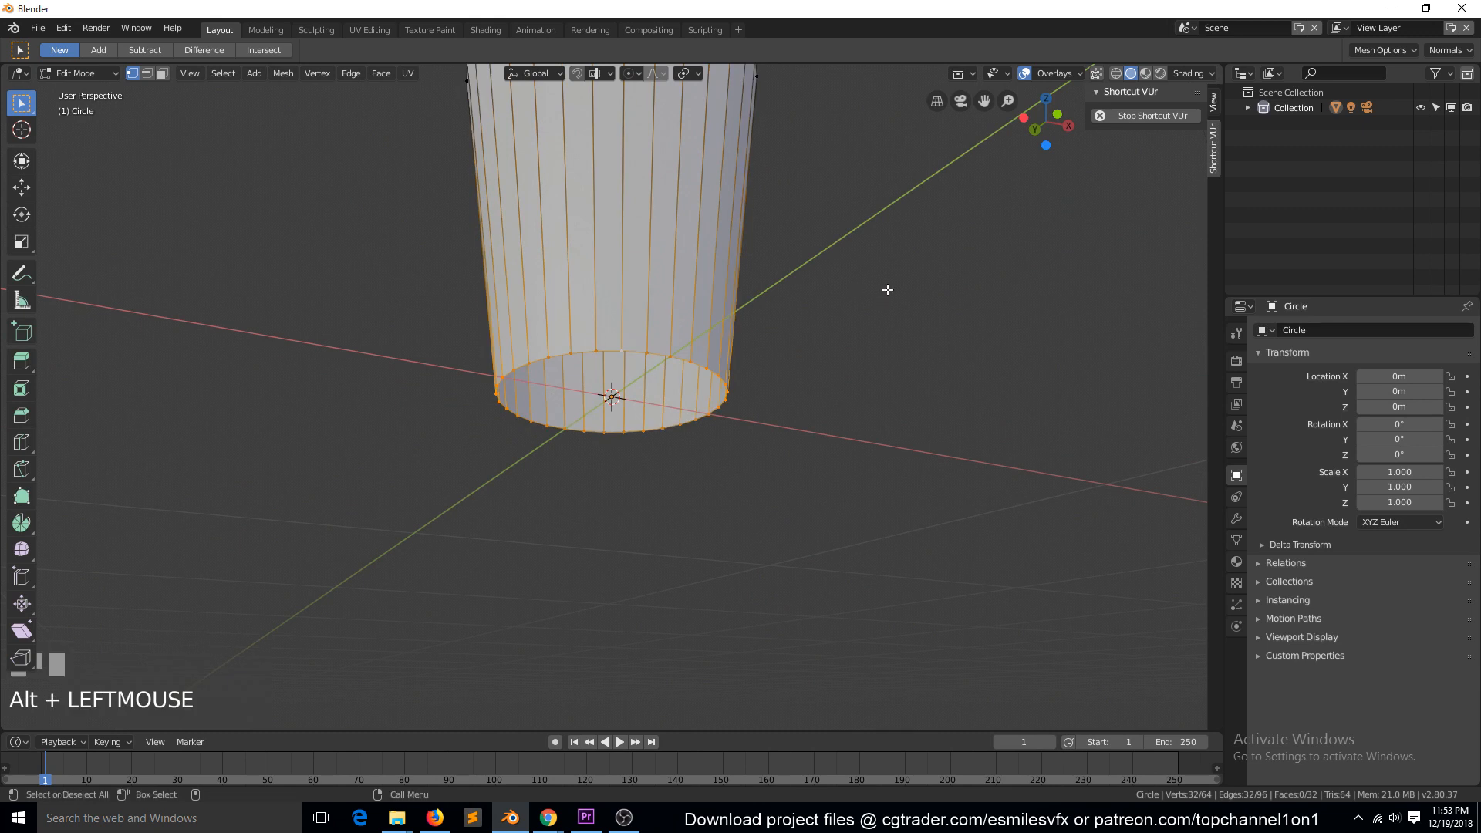
key(e)
right_click(887, 289)
key(s)
click(827, 318)
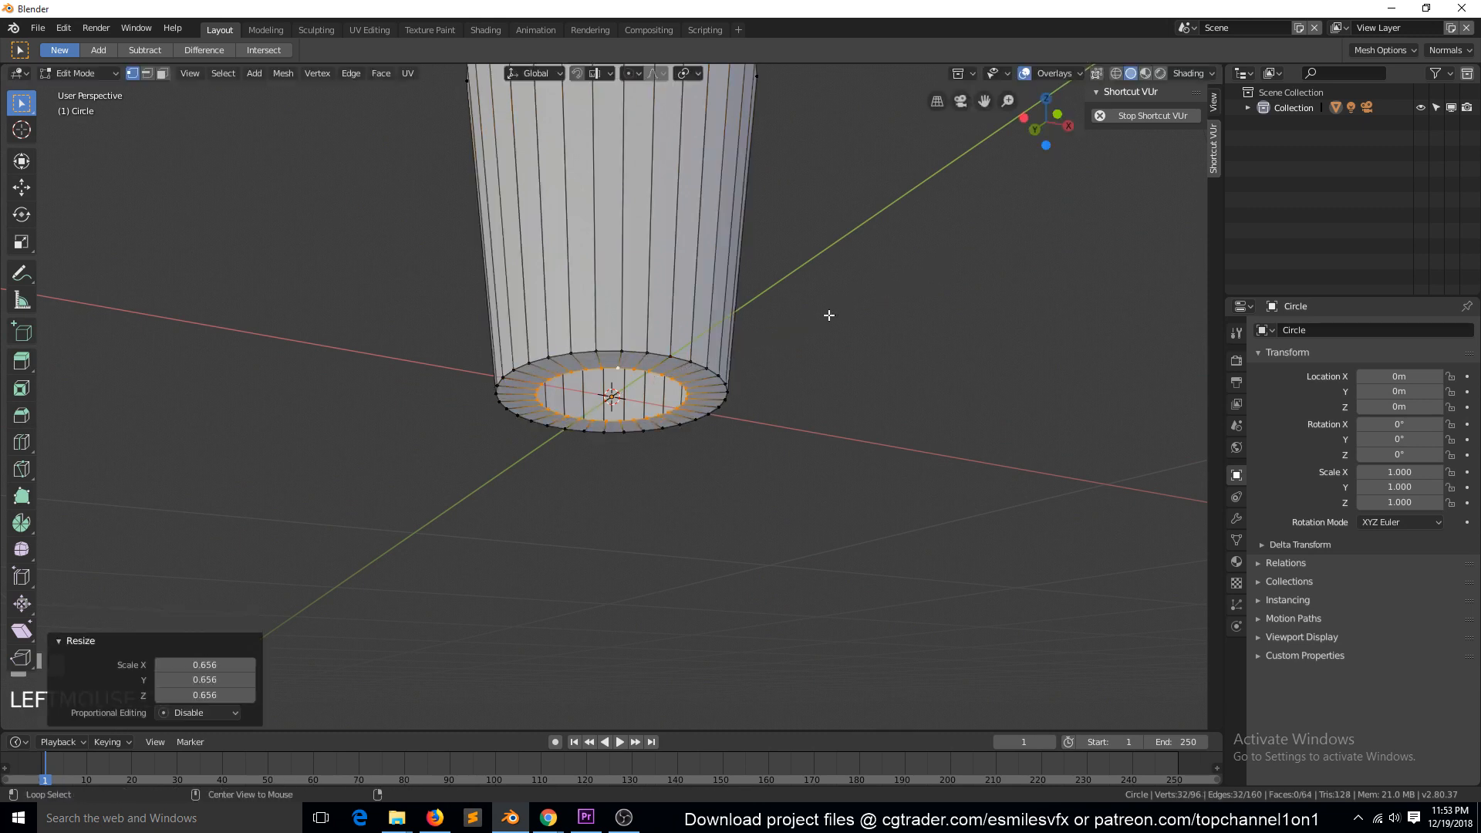
Merge the inner bottom loop into a single point at its center to close the base, and return to Object Mode
key(alt+m)
click(821, 289)
key(Tab)
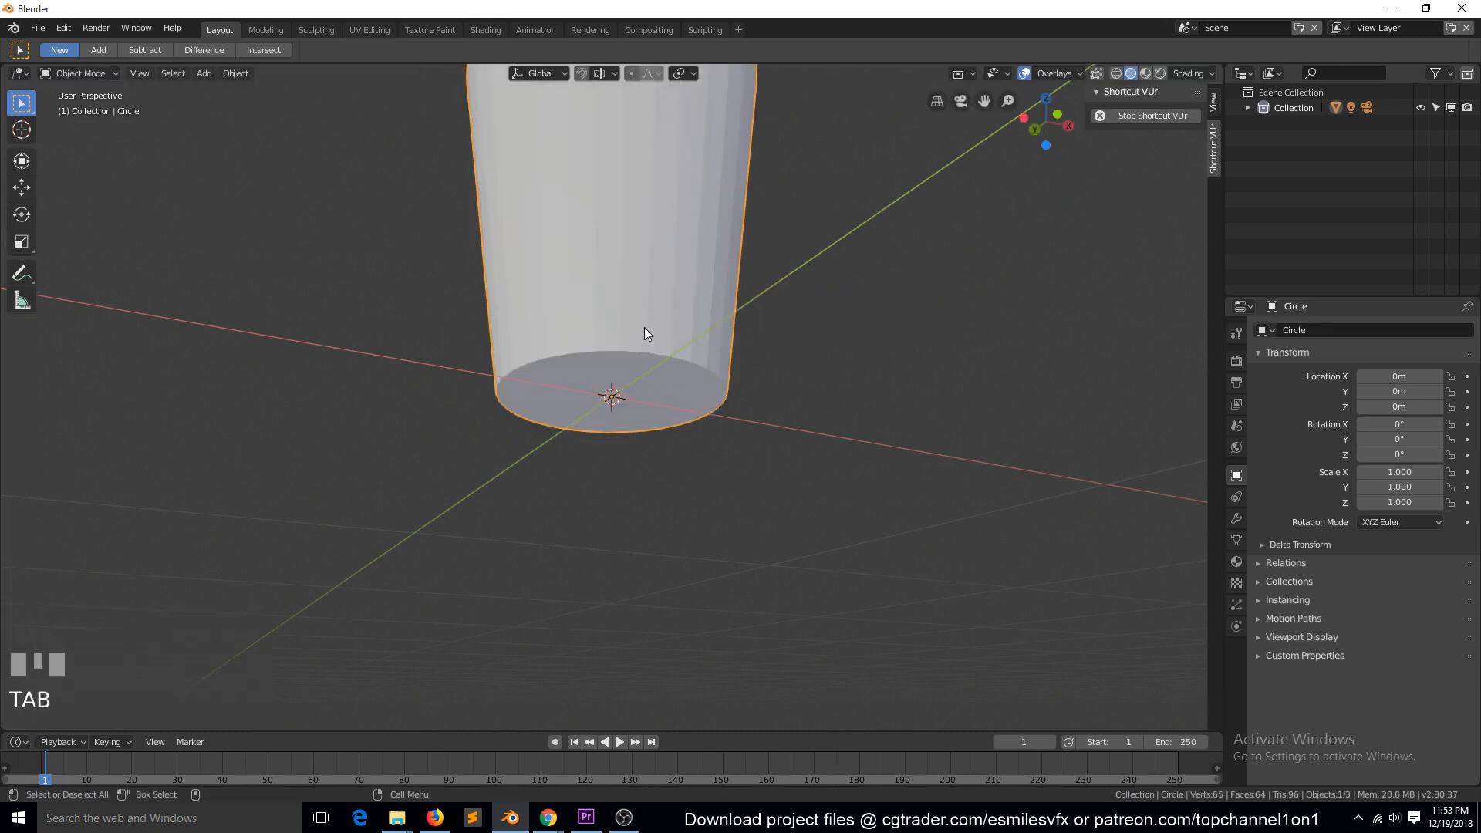
scroll(642, 333, down, 5)
middle_drag(635, 348, 641, 318)
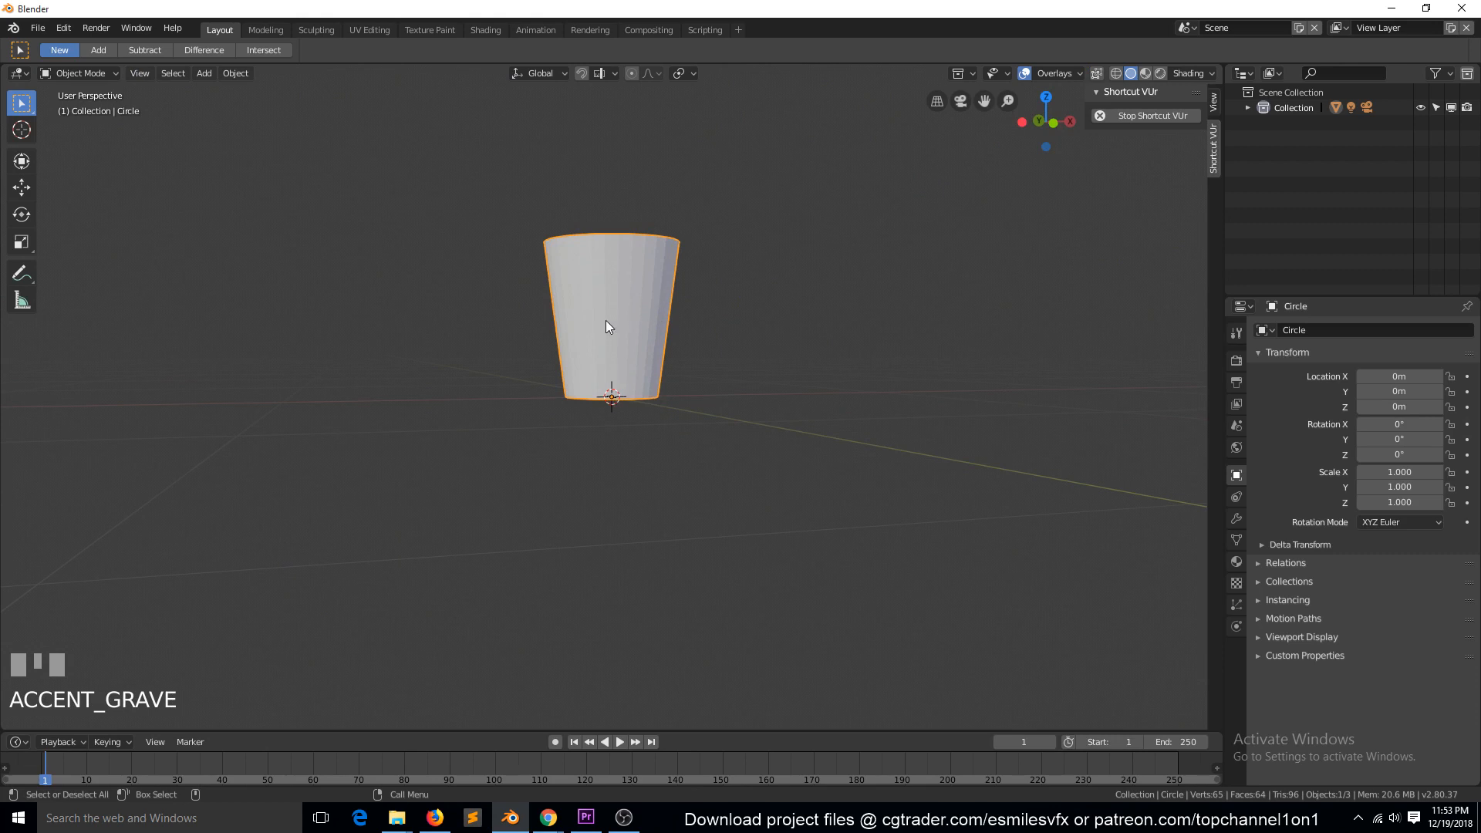
In front view, add an ico sphere mesh at the world origin, leaving its initial size
middle_drag(605, 321, 627, 363)
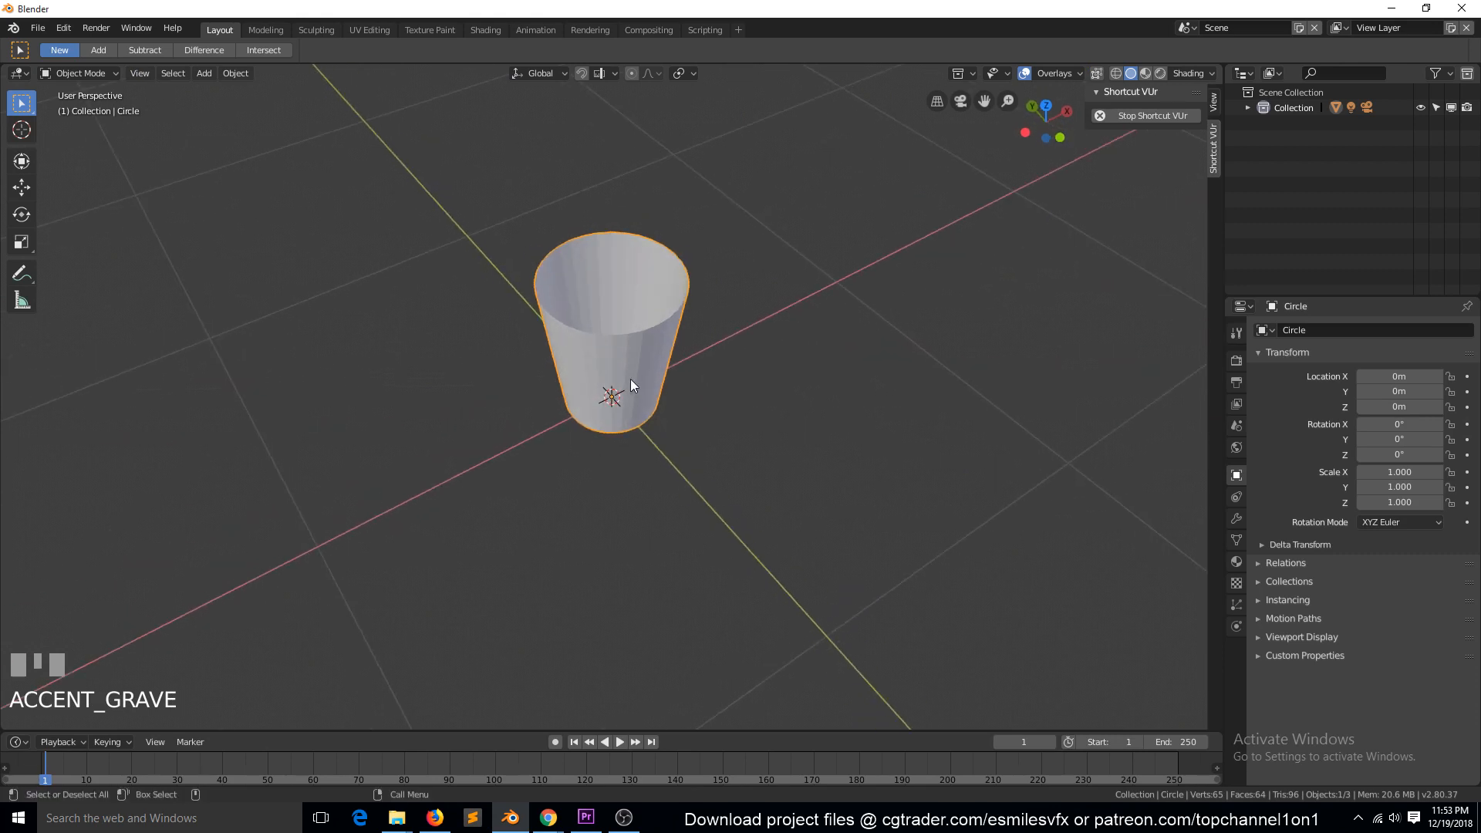
key(KP_1)
scroll(631, 378, down, 2)
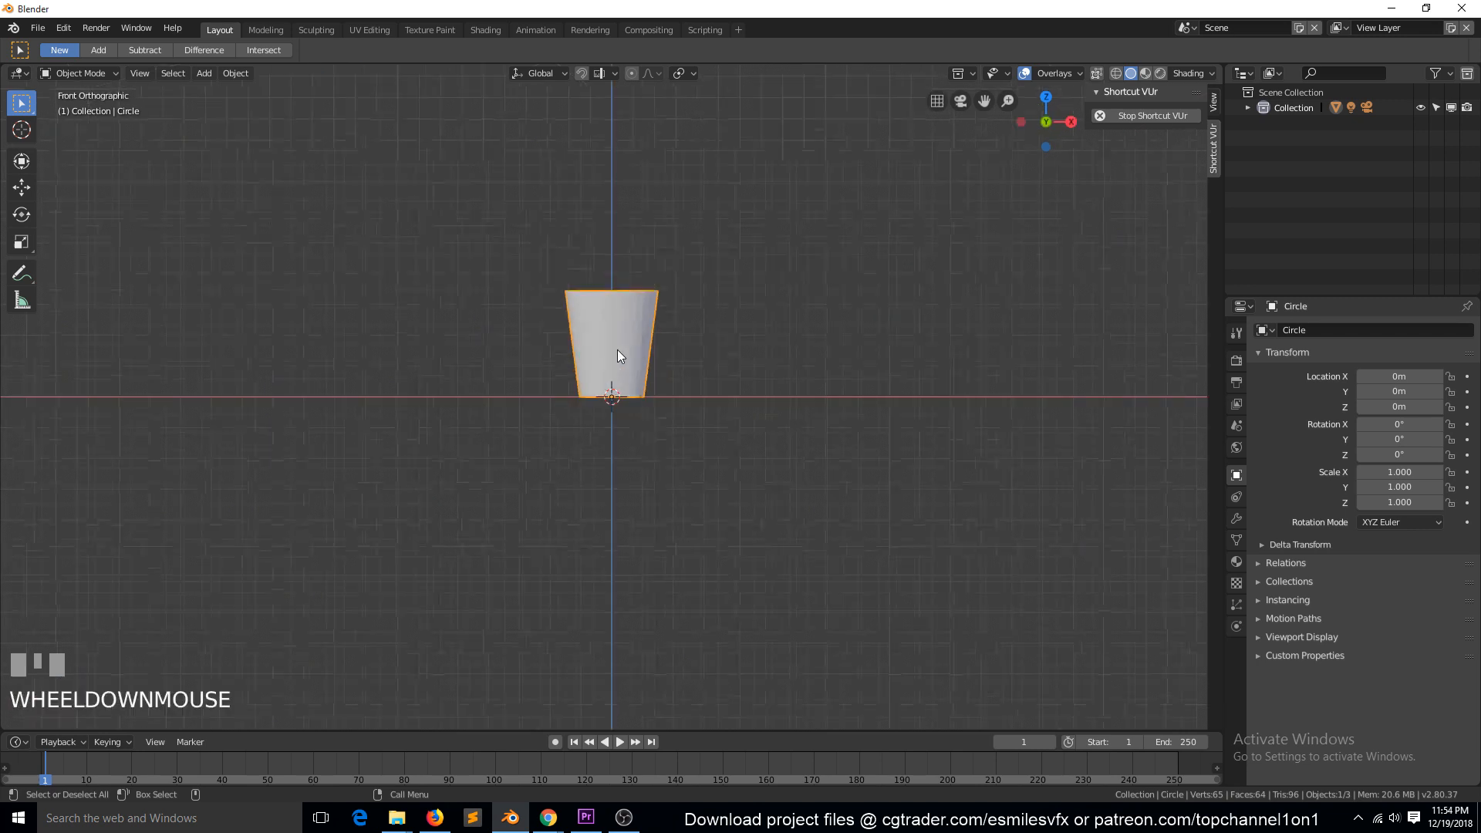
key(shift+a)
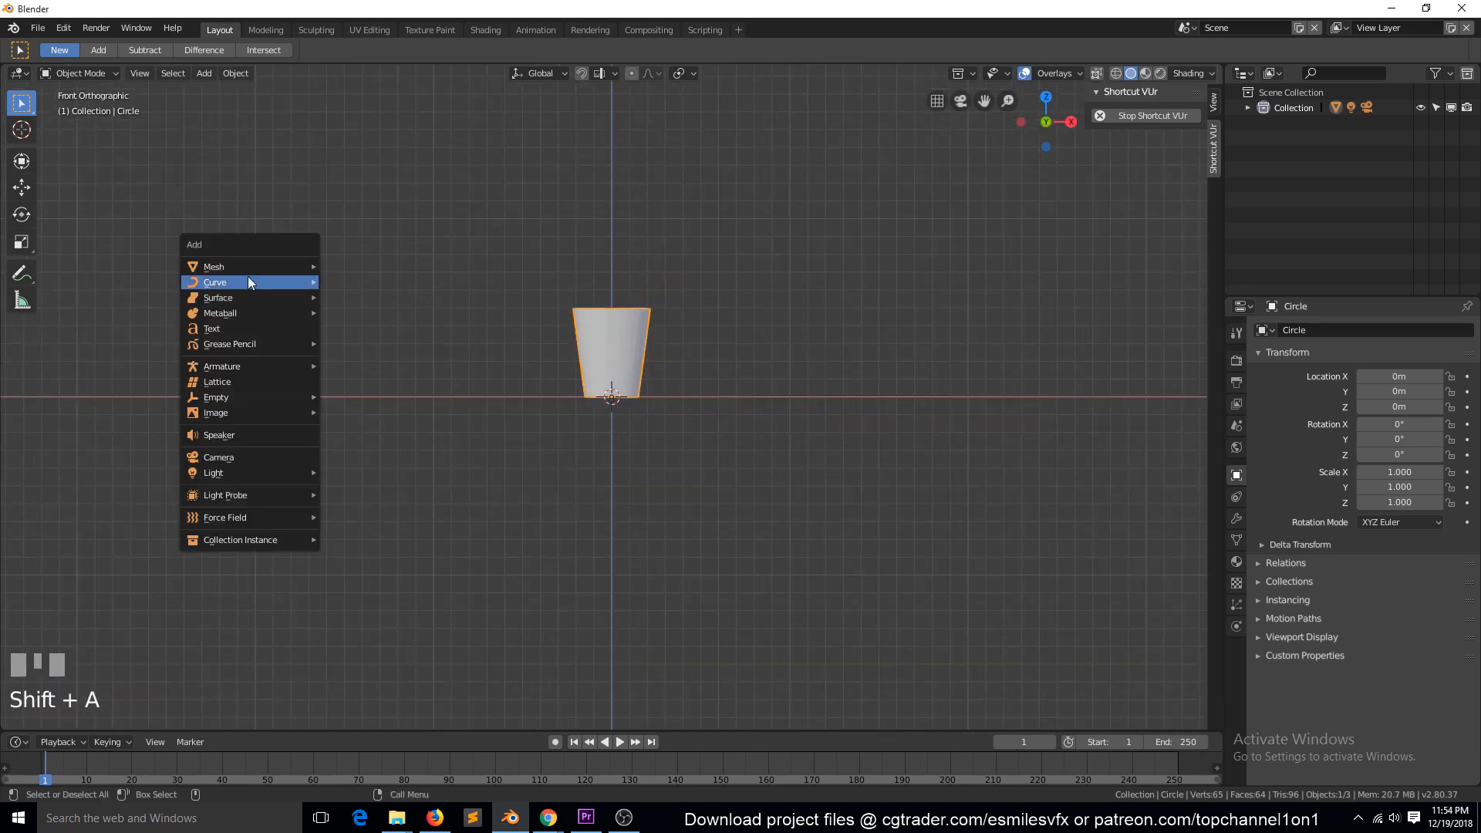
mouse_move(308, 267)
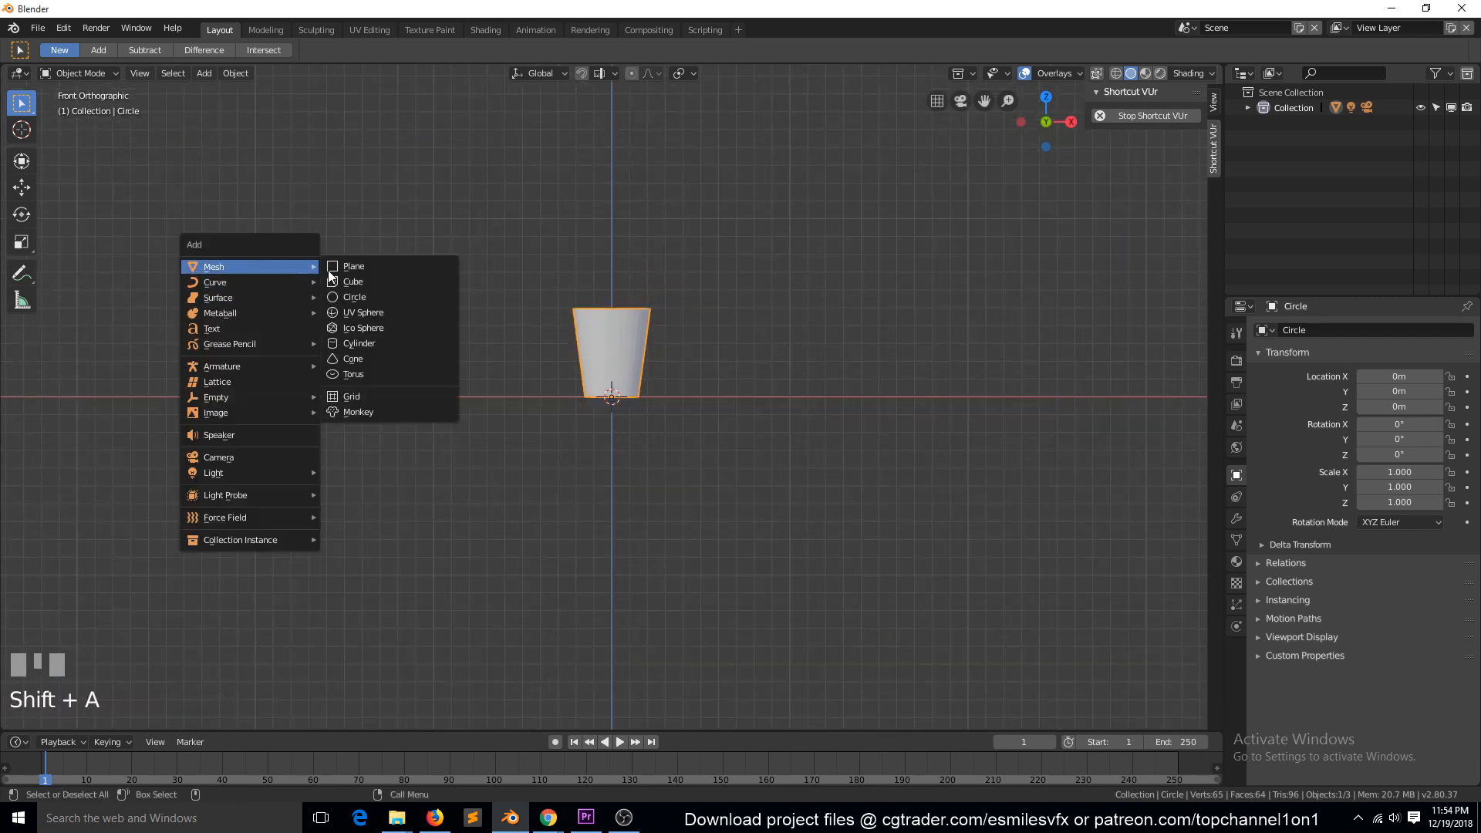
click(352, 328)
key(s)
right_click(873, 478)
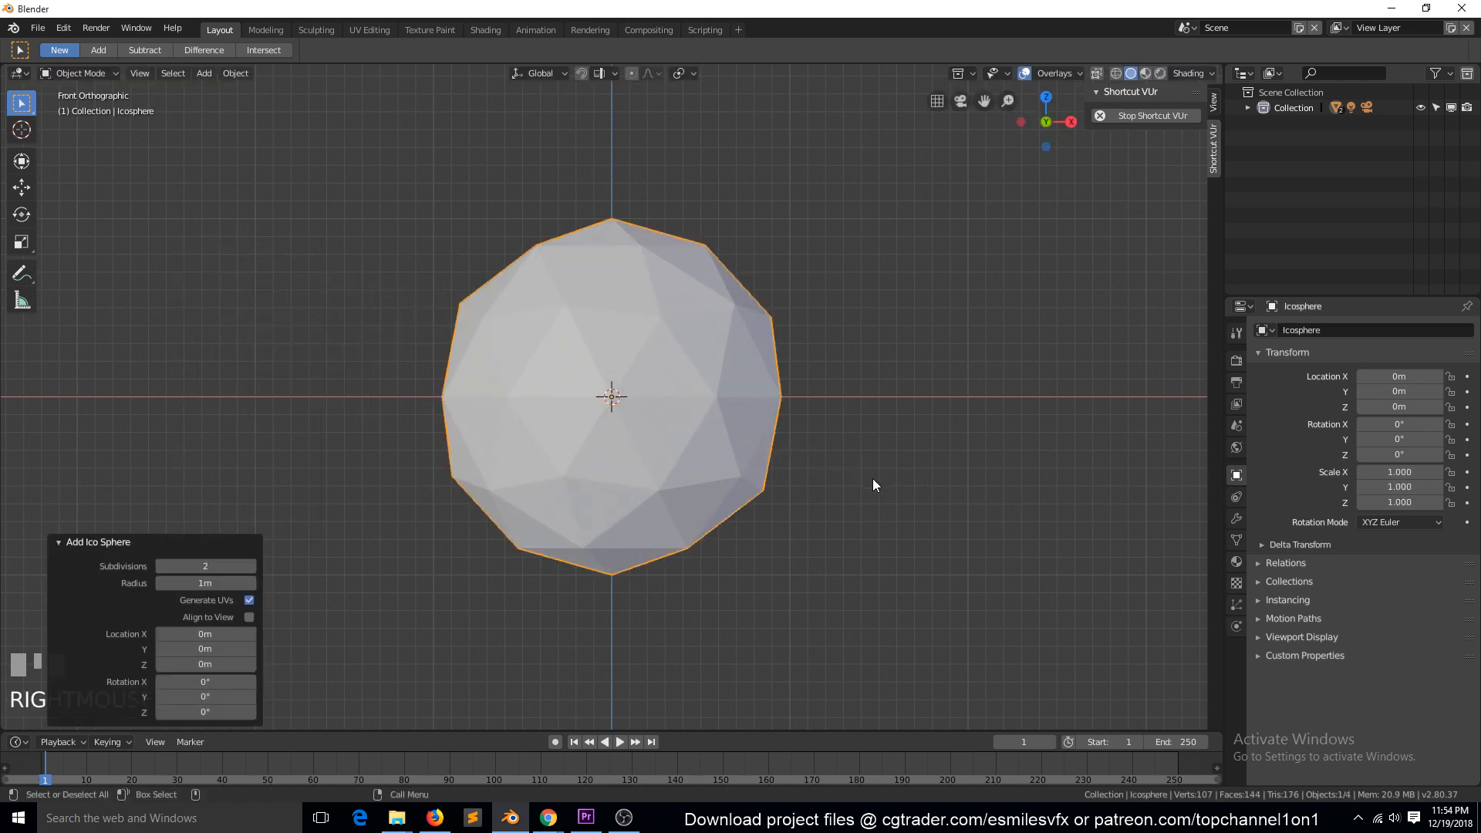
Set the new ico sphere's subdivisions to 3
click(250, 567)
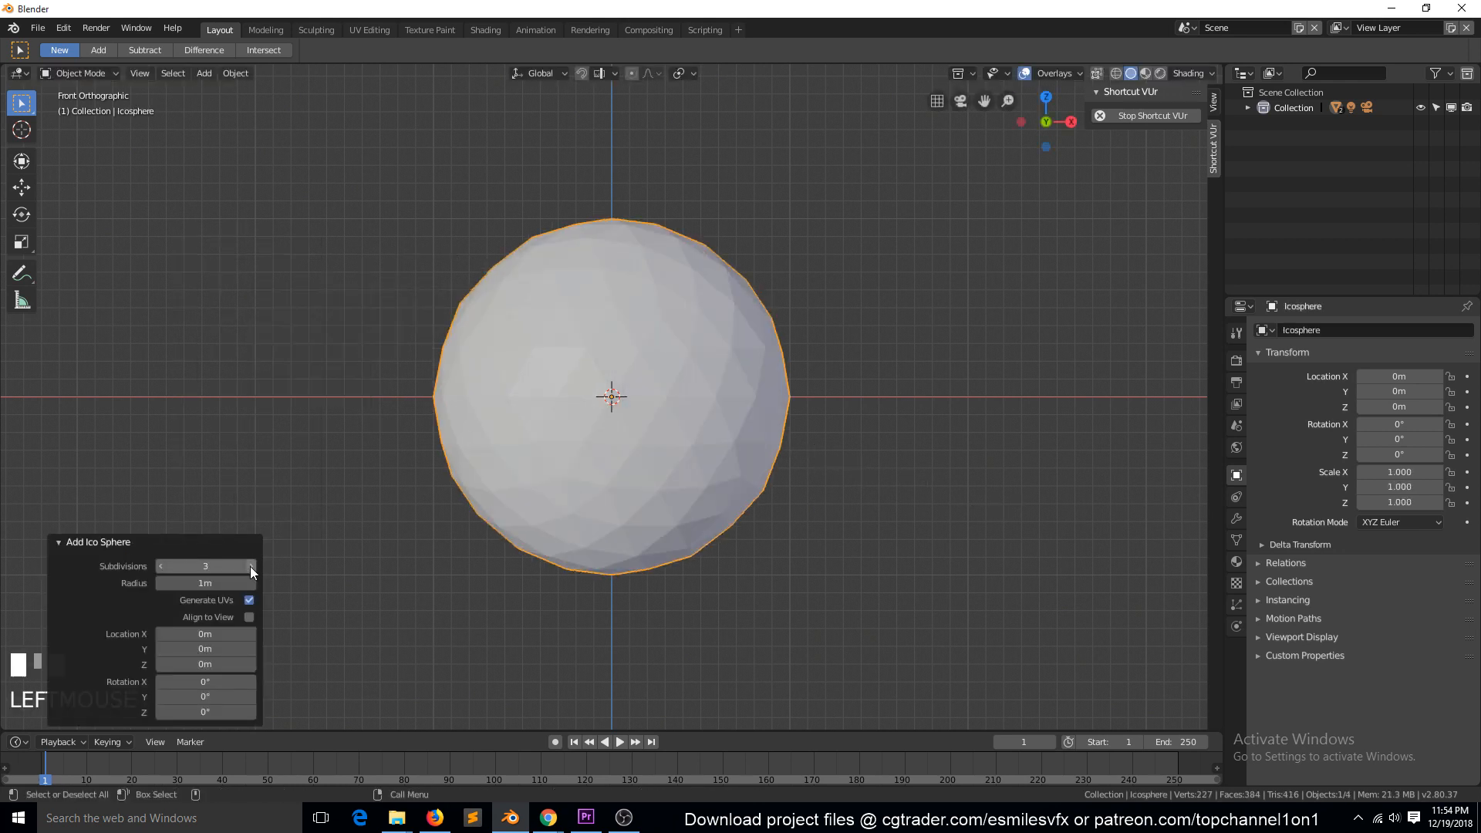
click(161, 567)
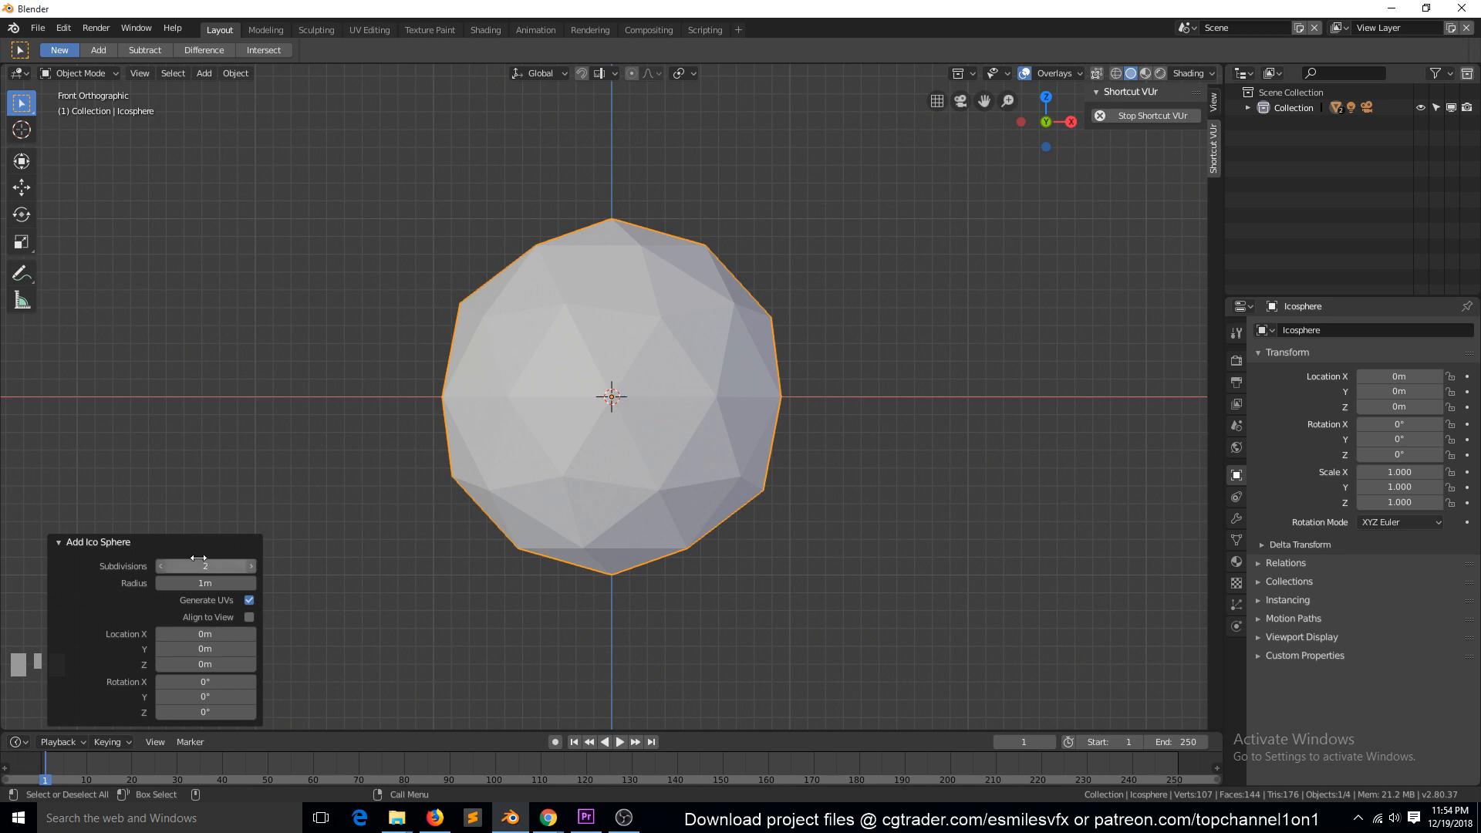
click(253, 566)
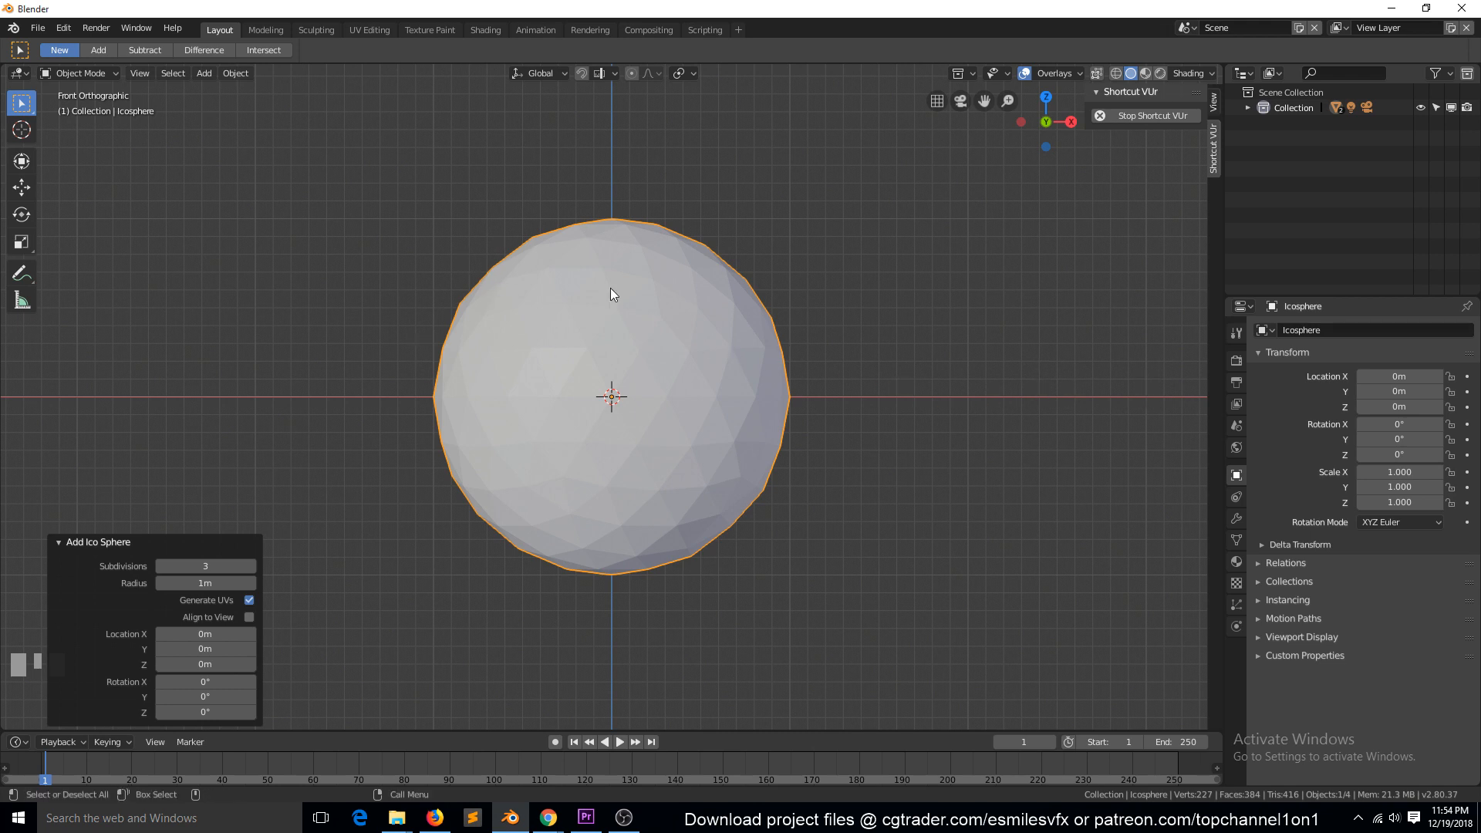
click(160, 564)
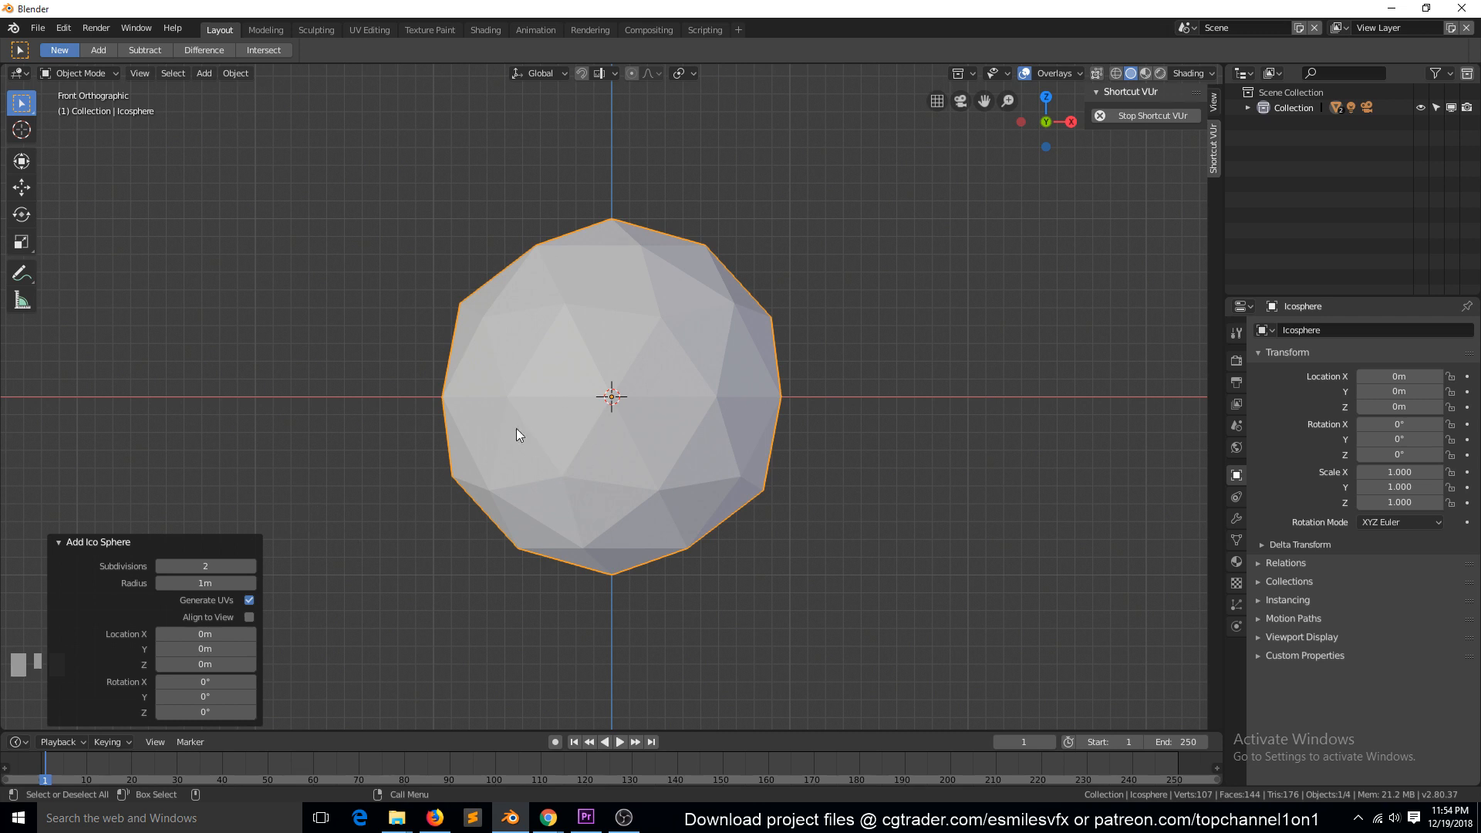
click(248, 565)
Scale the ico sphere down to about 0.151 and move it beside the cup to about X -1.877 m, Z 0.425 m
key(s)
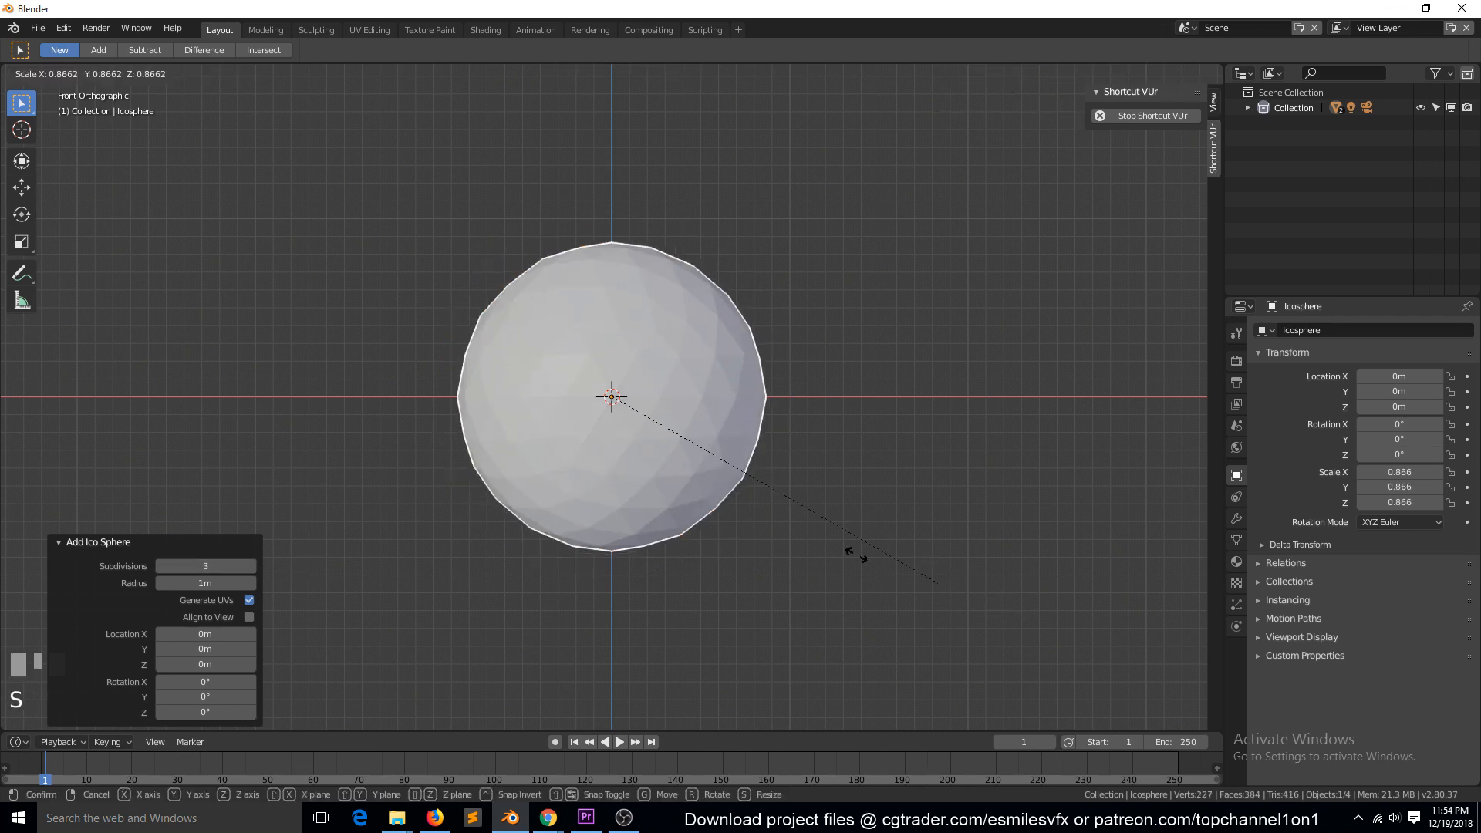
click(642, 438)
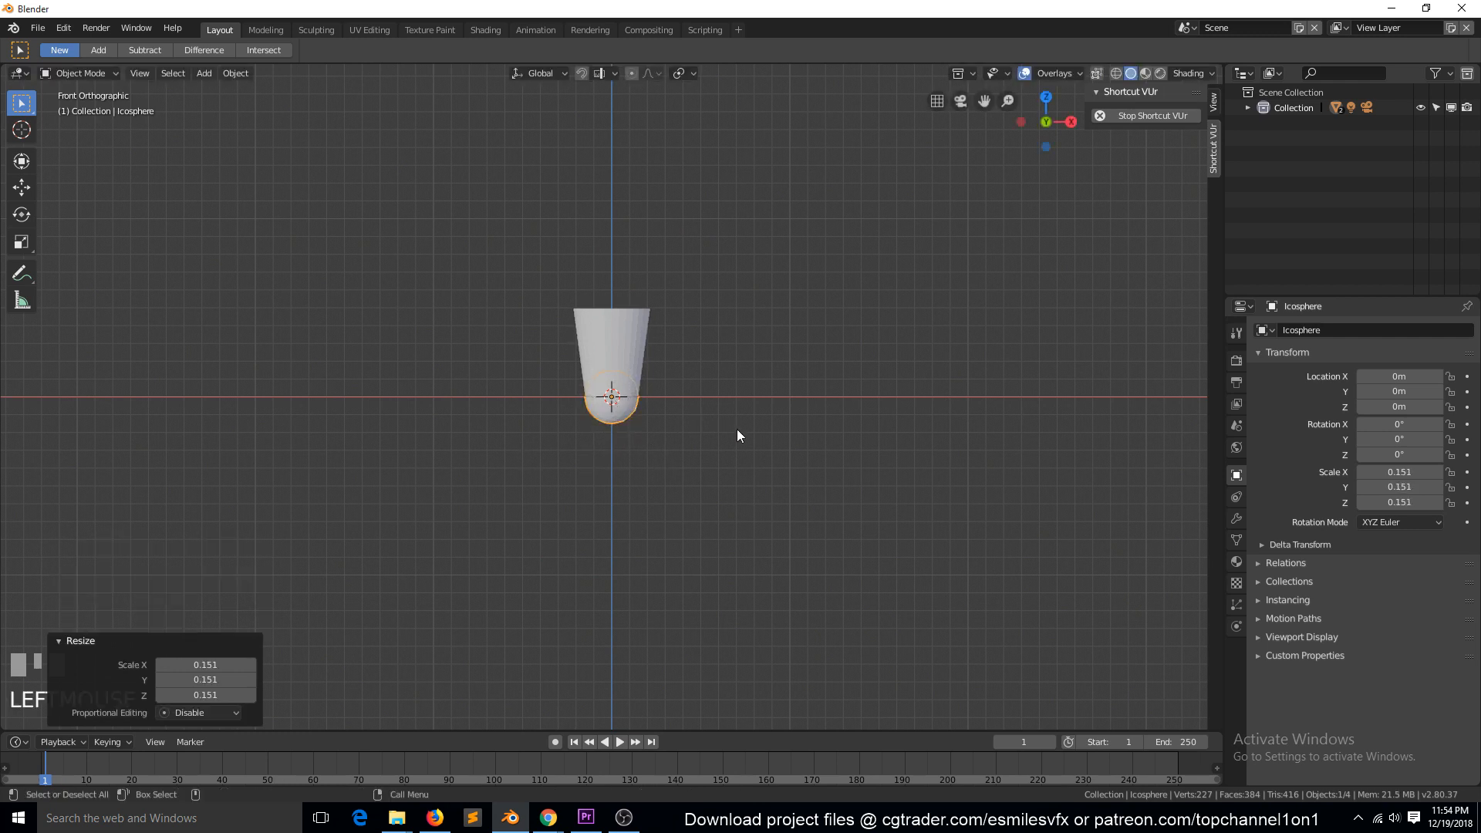
key(g)
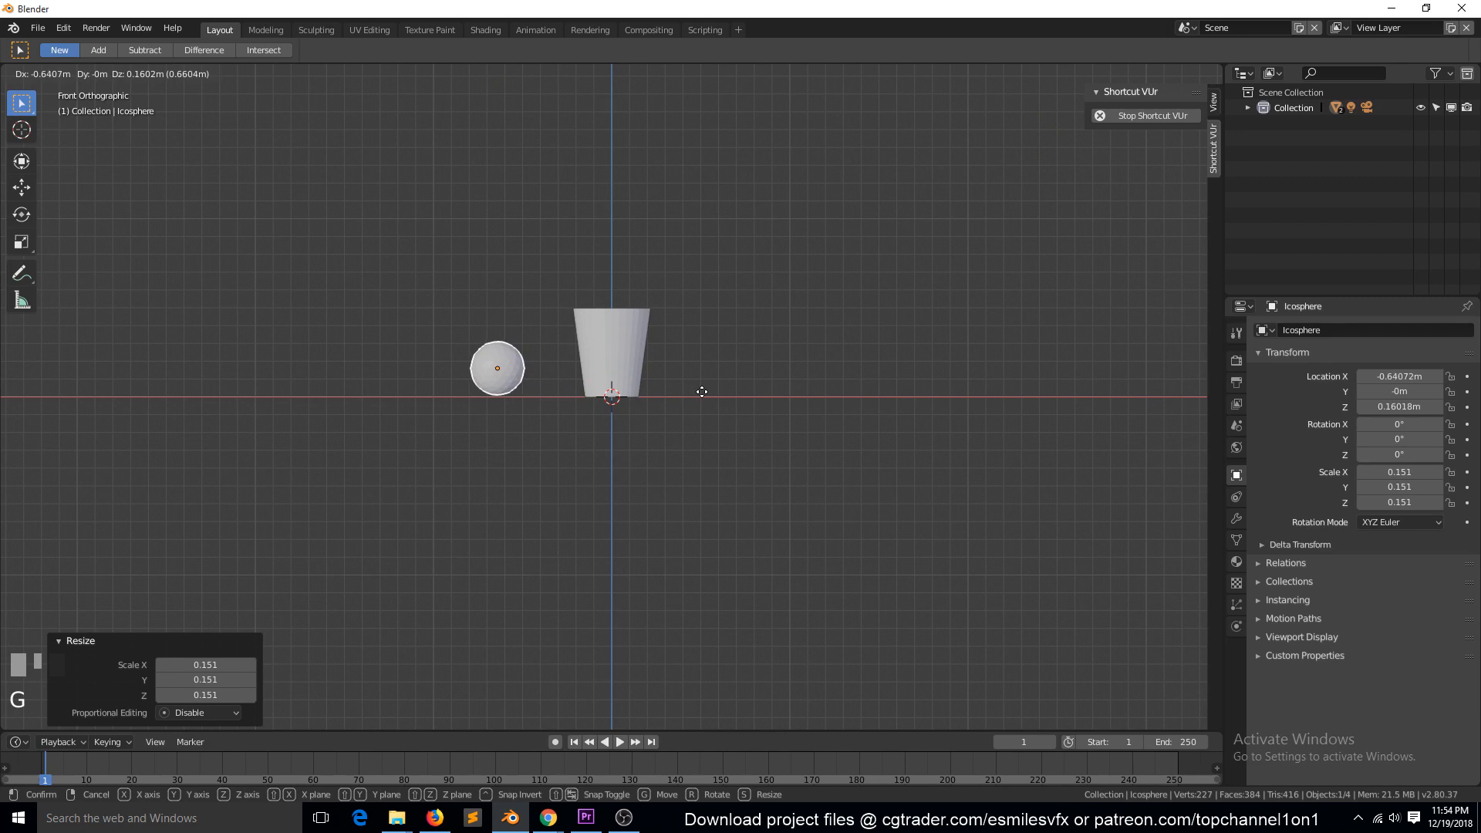
click(701, 392)
scroll(563, 377, down, 1)
key(g)
click(557, 309)
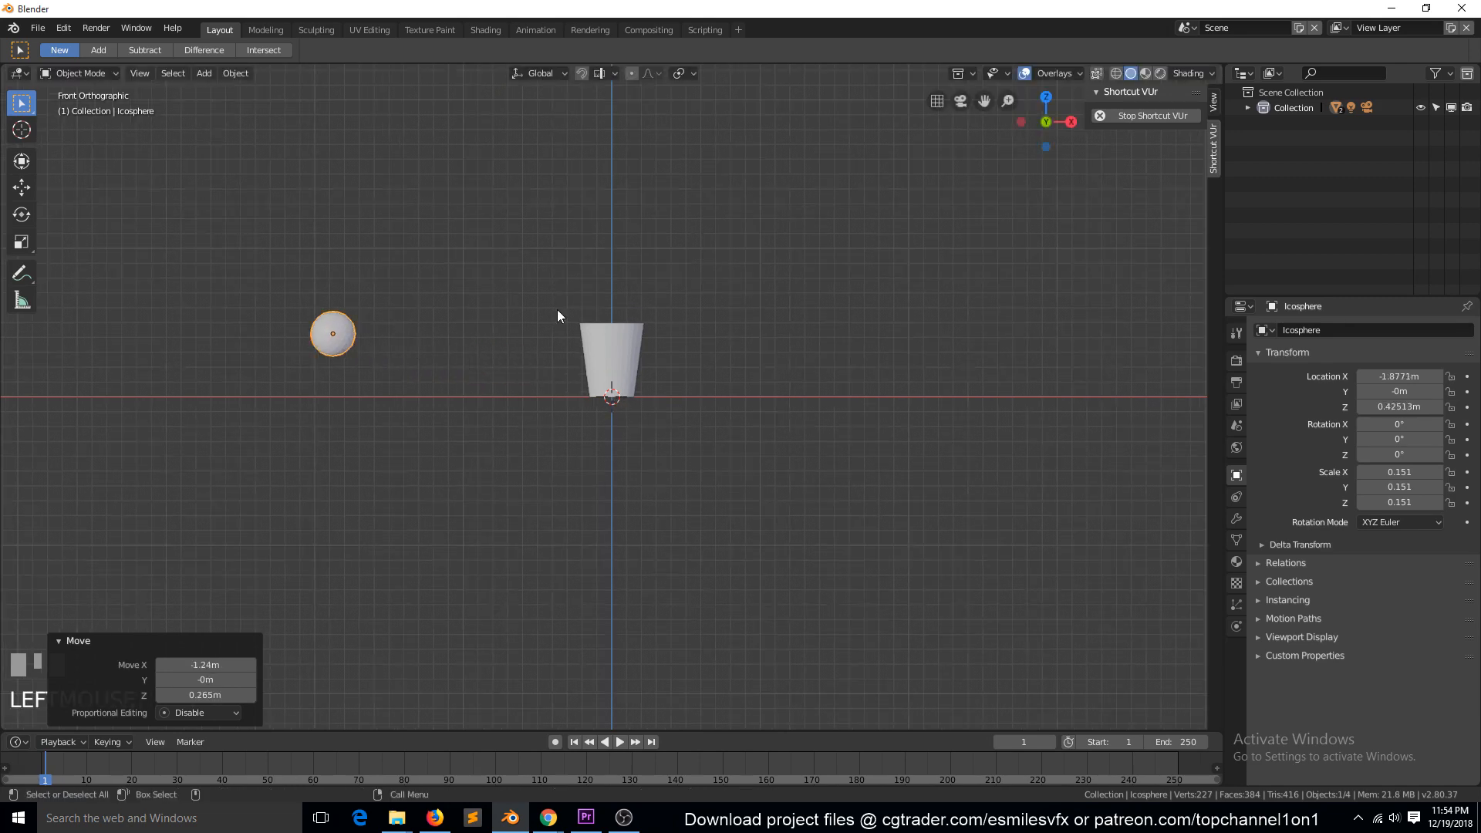
Set the viewport shading to random object colors and enable cavity and shadow
middle_drag(557, 309, 716, 366)
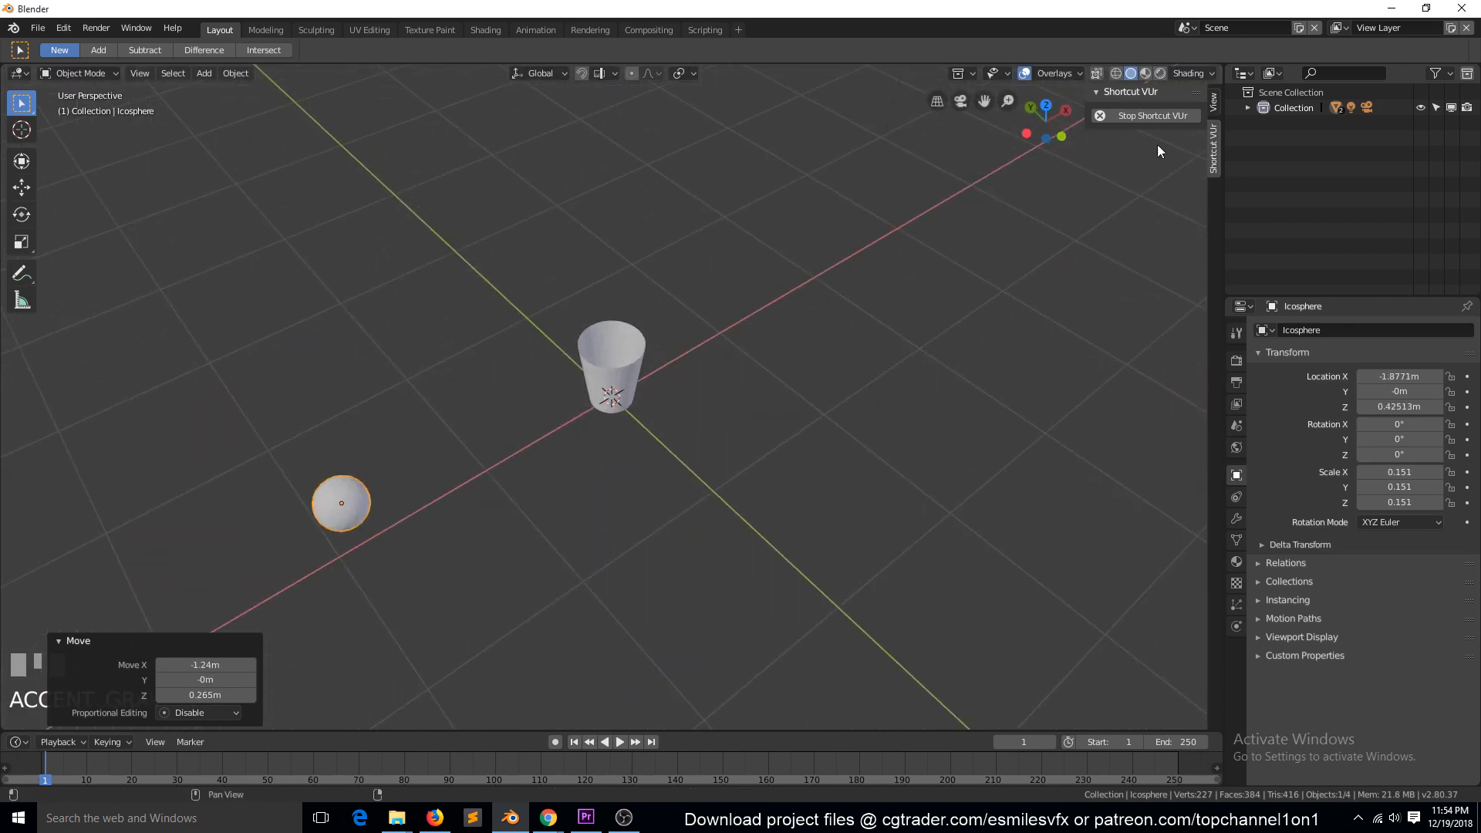
click(1170, 77)
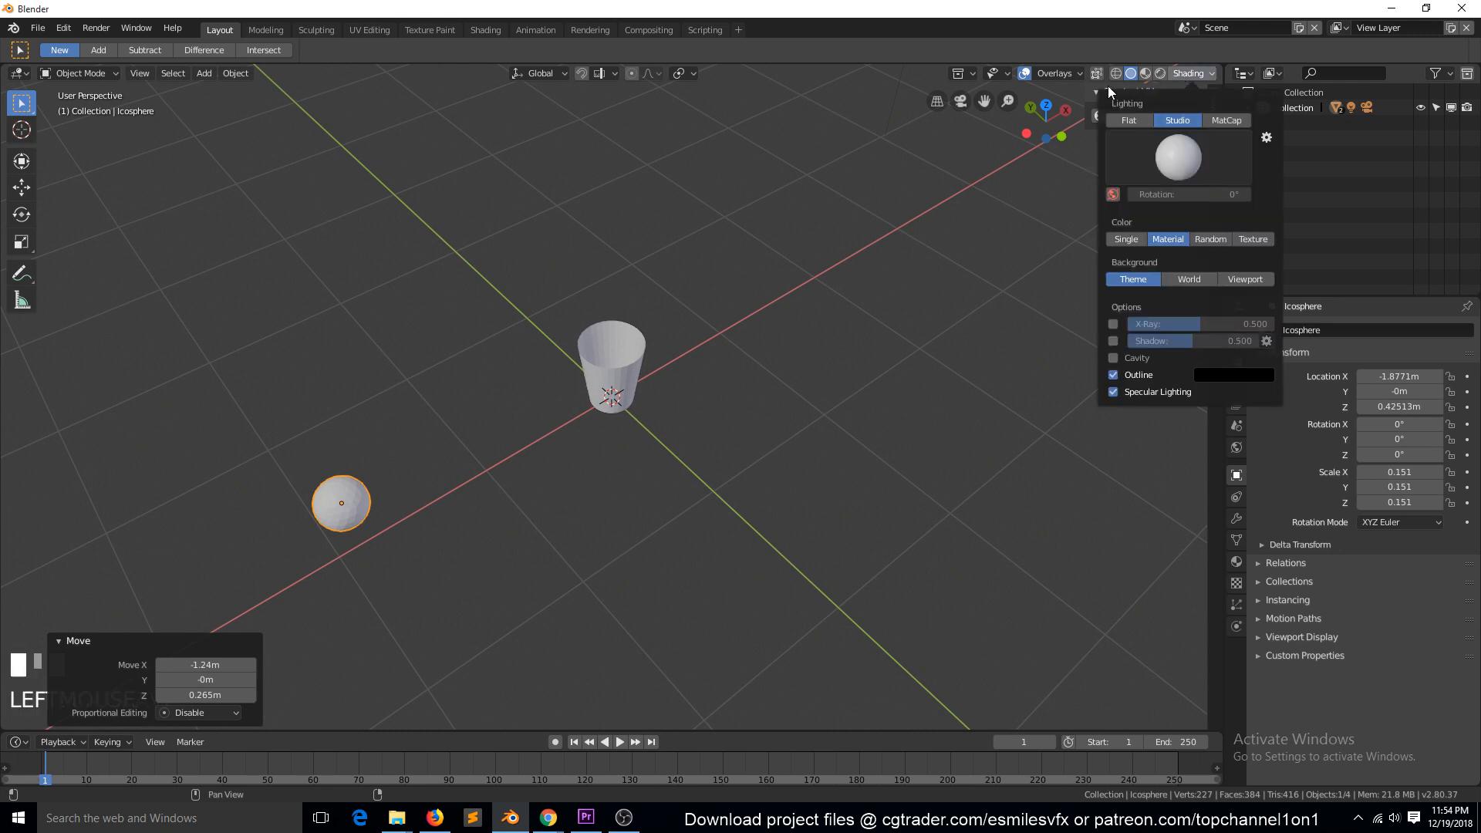
click(1209, 236)
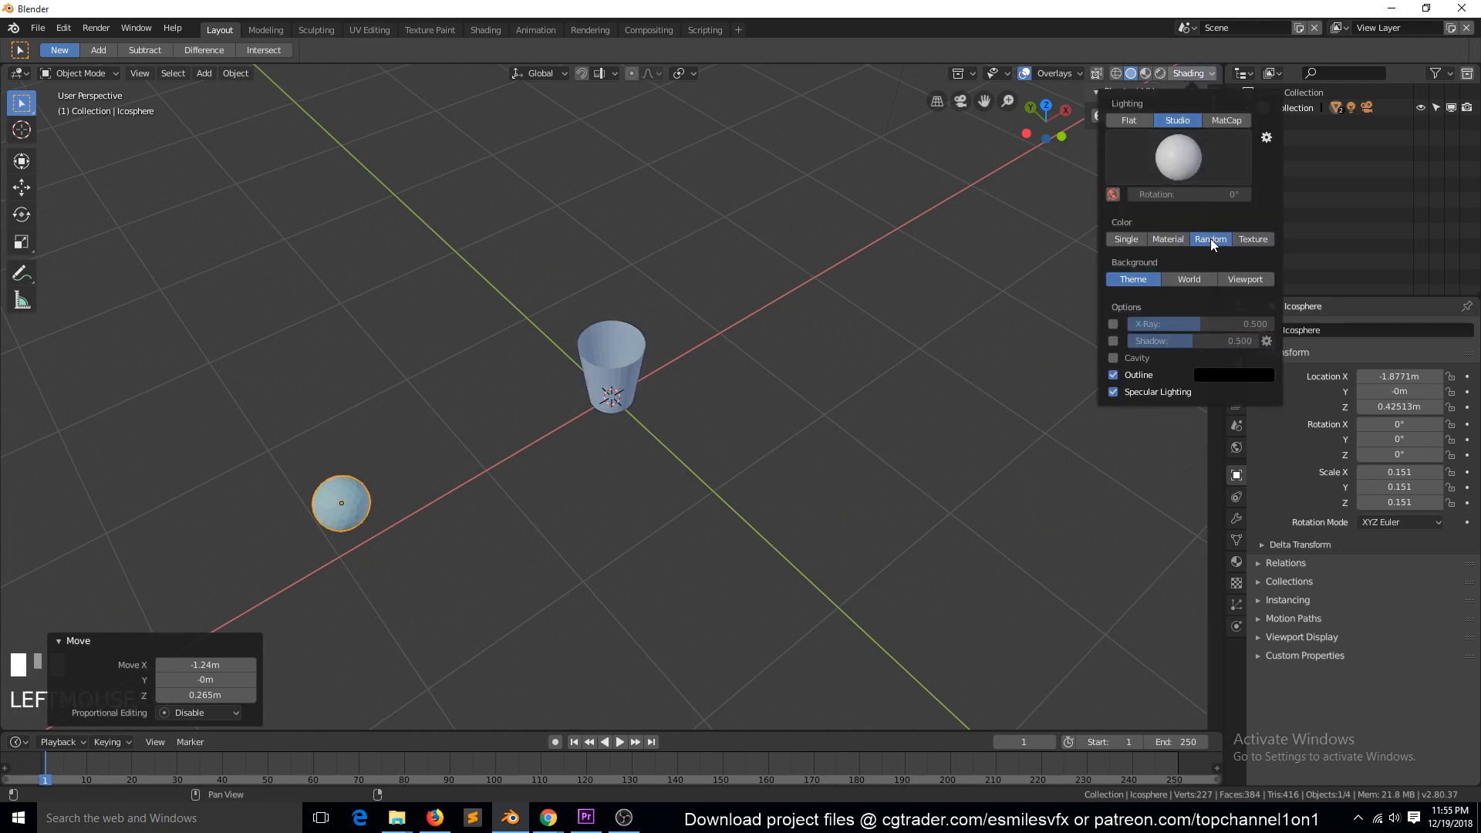
click(1116, 358)
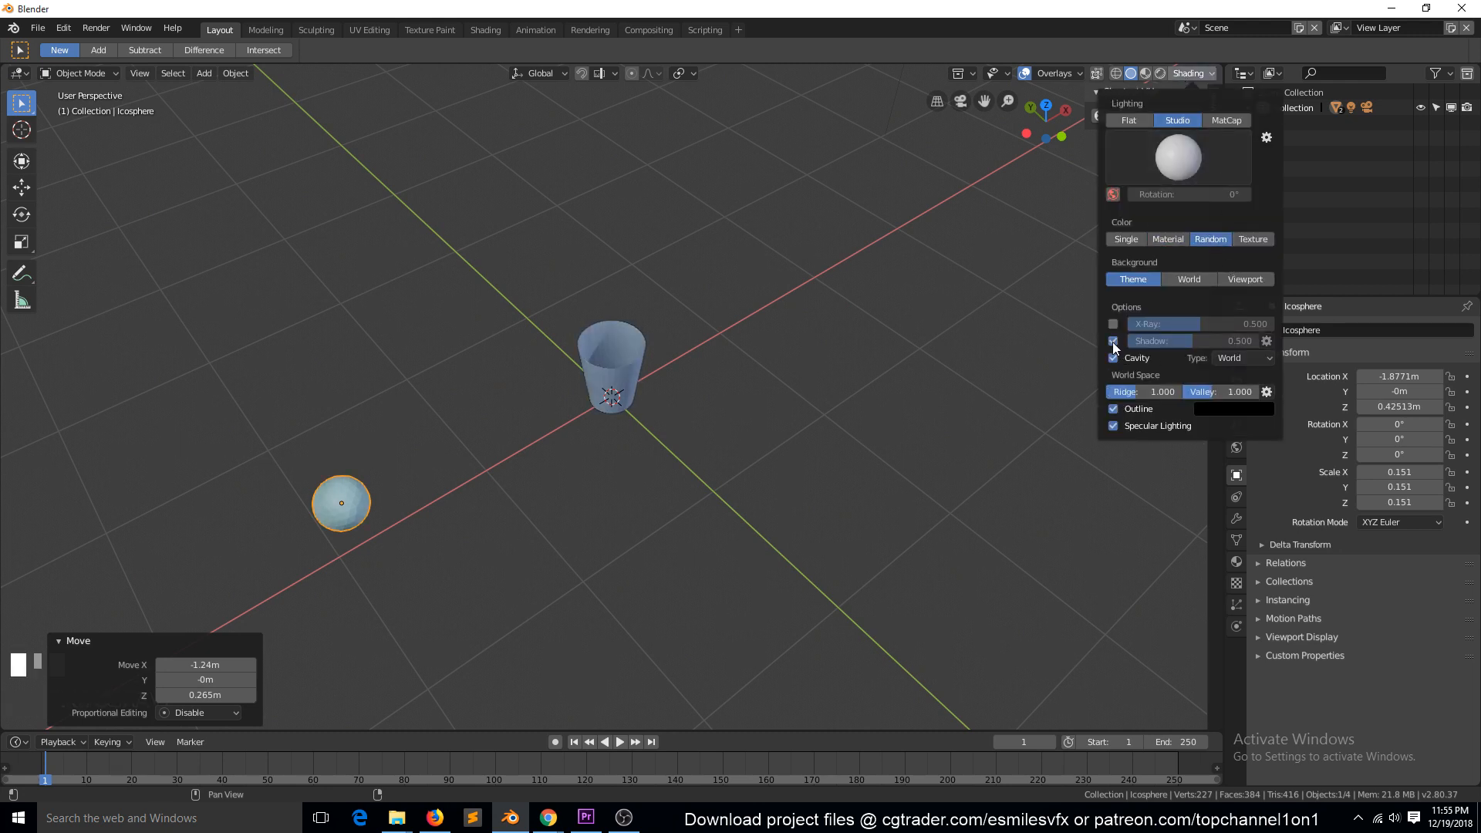
Apply smooth shading to the ico sphere
mouse_move(656, 369)
middle_down()
mouse_move(581, 351)
mouse_move(536, 275)
middle_up()
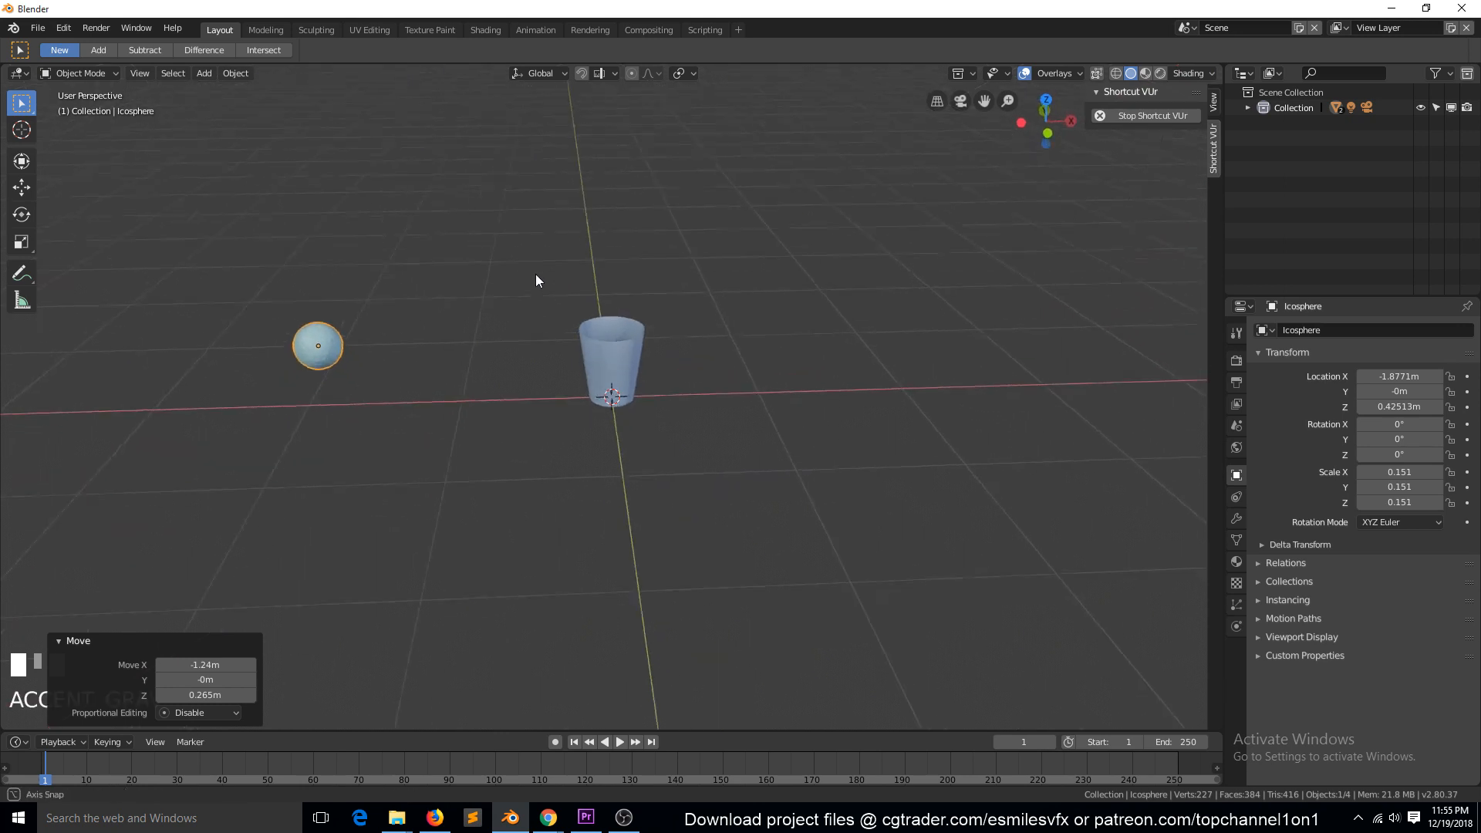
scroll(605, 372, up, 2)
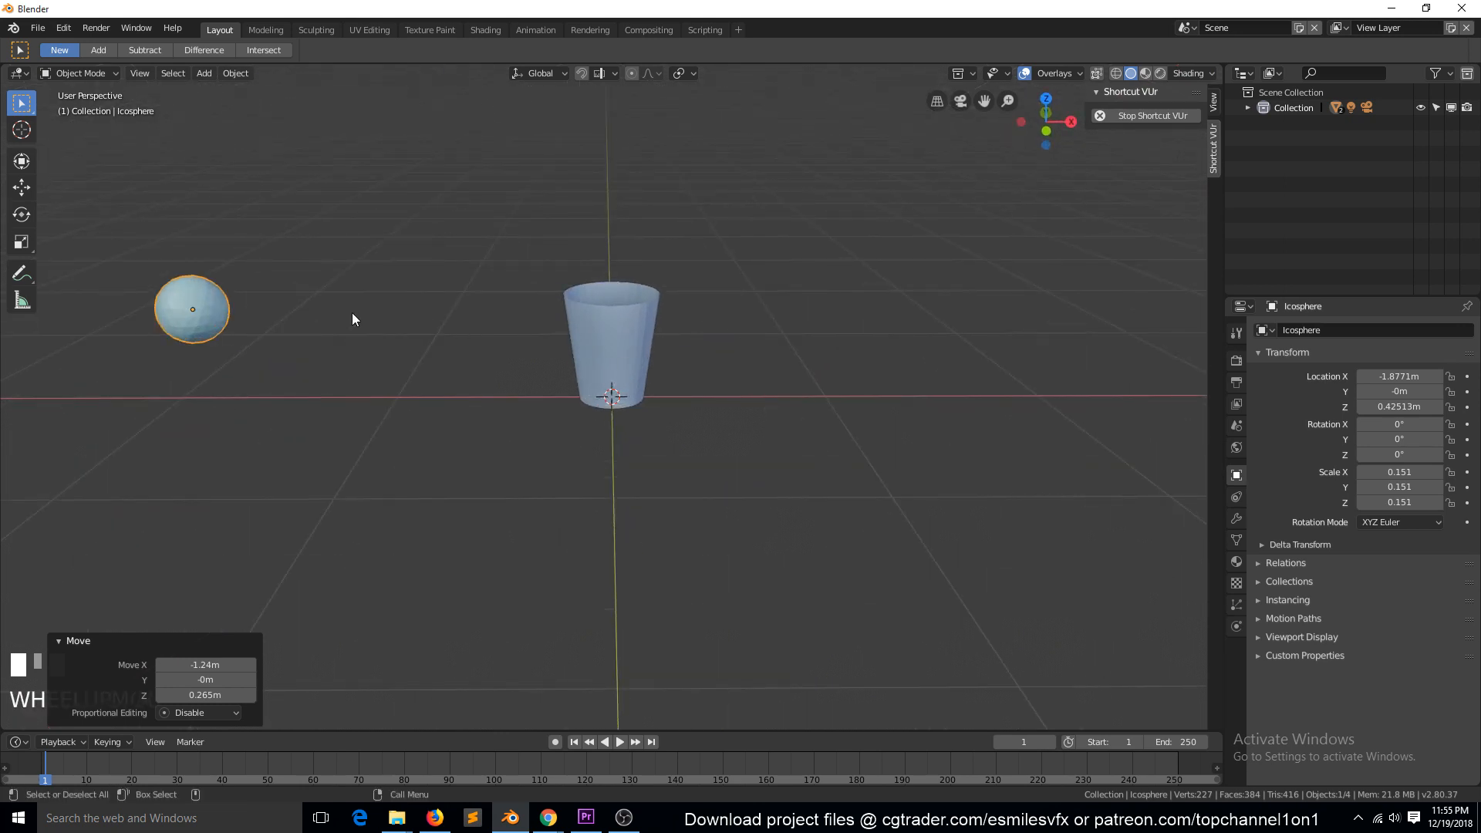
right_click(236, 296)
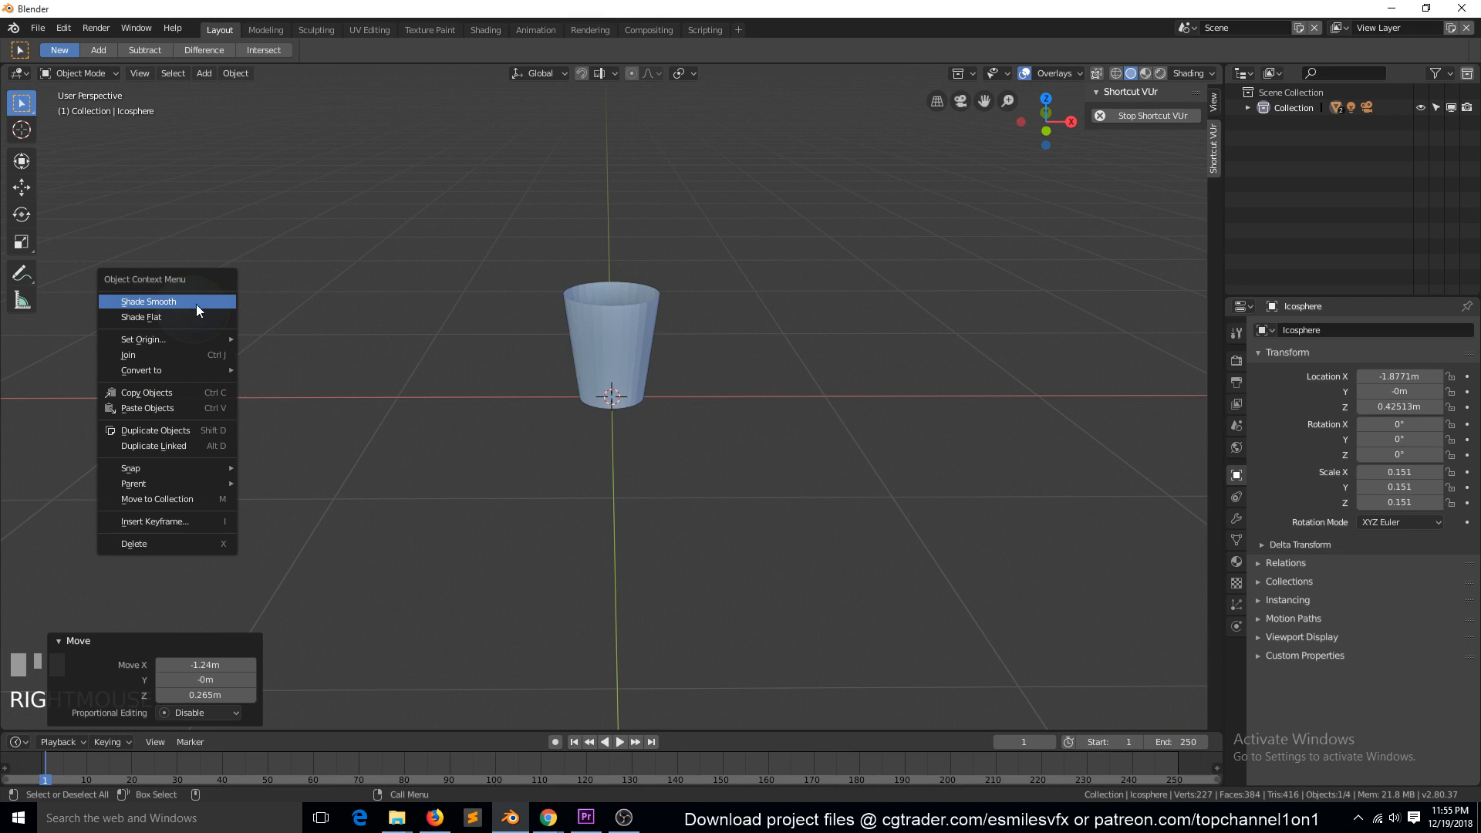
click(196, 304)
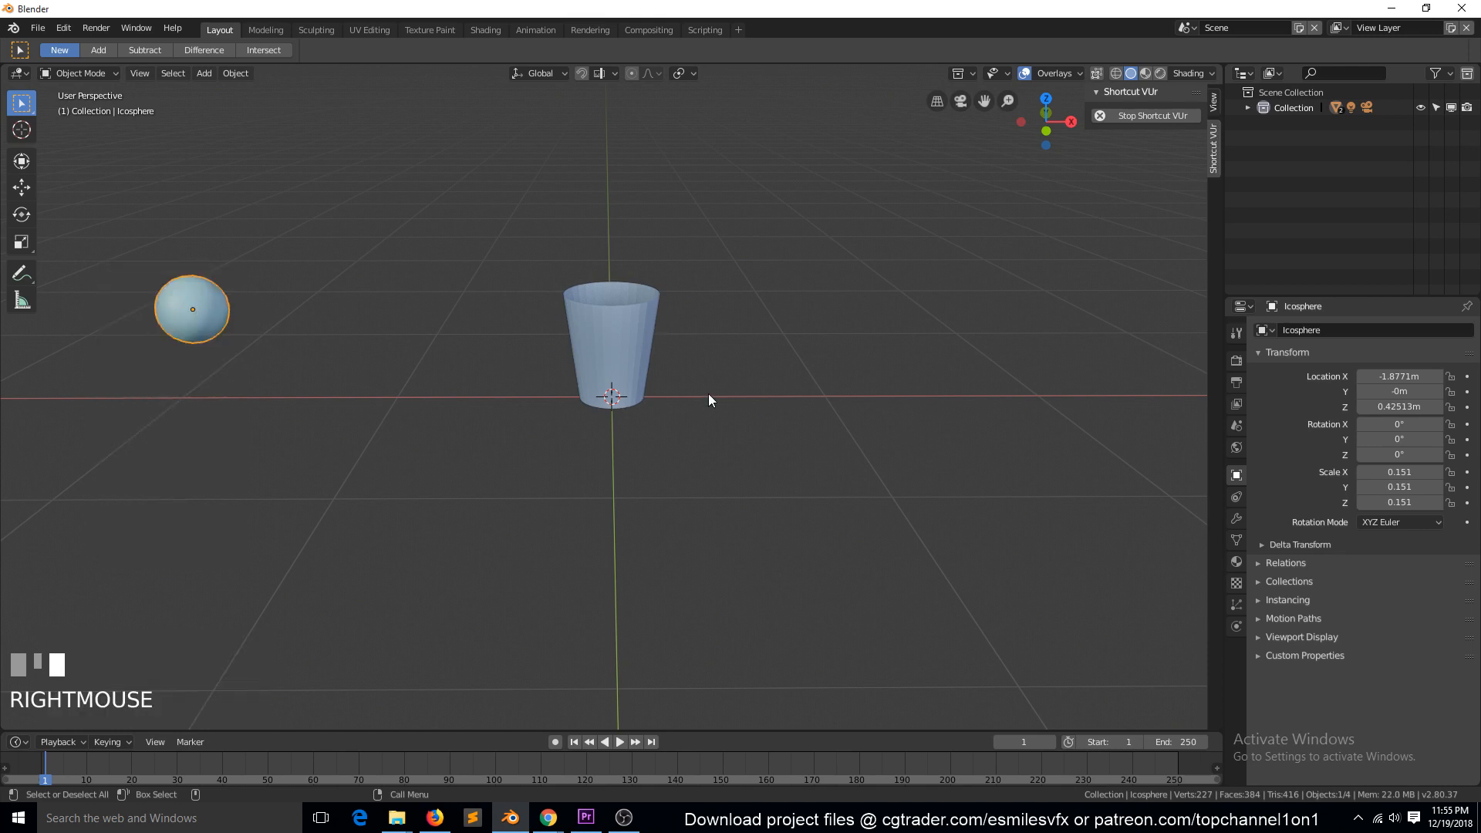
Apply smooth shading to the cup
right_click(607, 333)
click(605, 335)
right_click(631, 309)
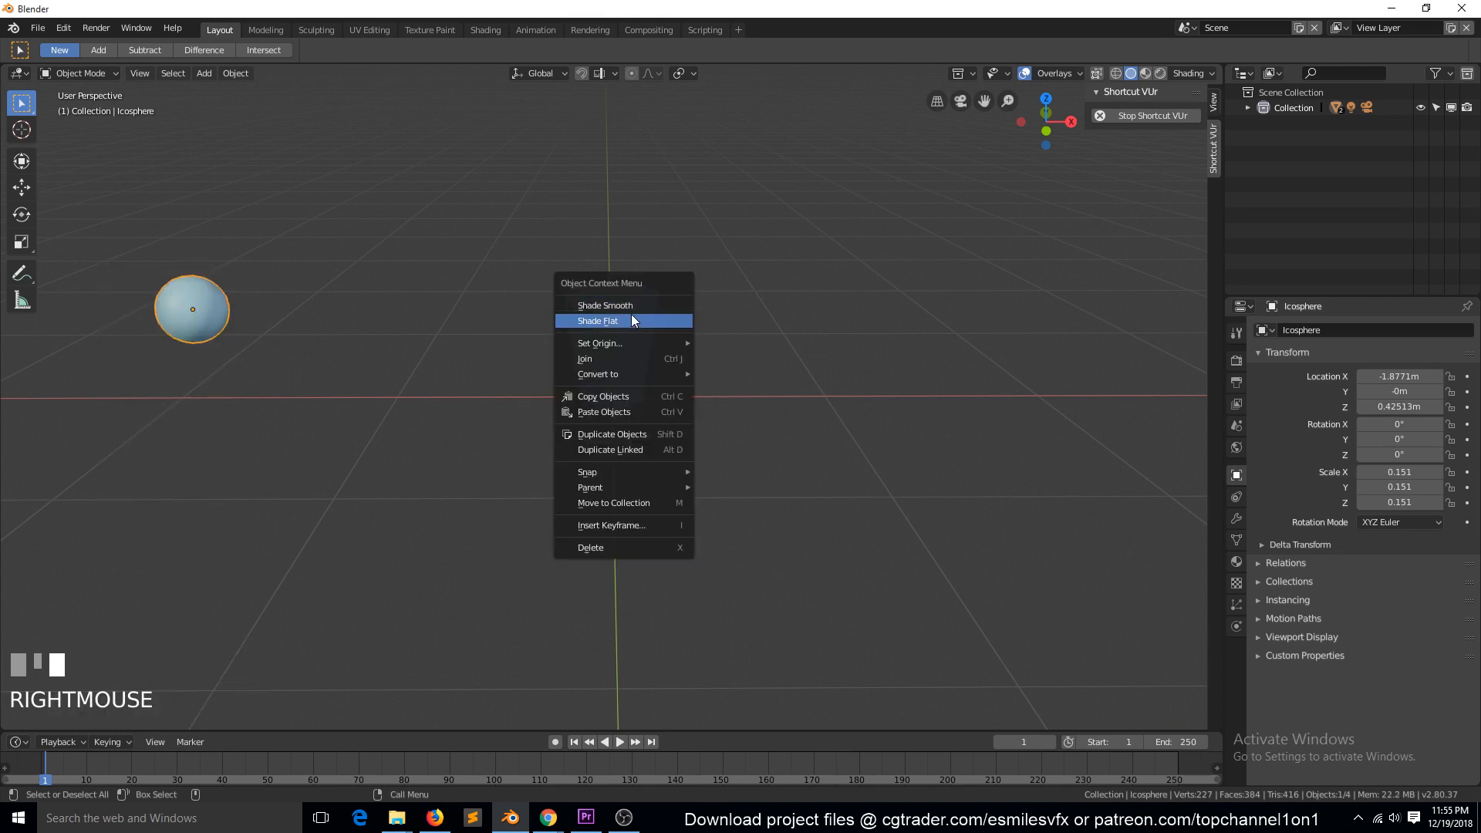
click(656, 285)
key(grave)
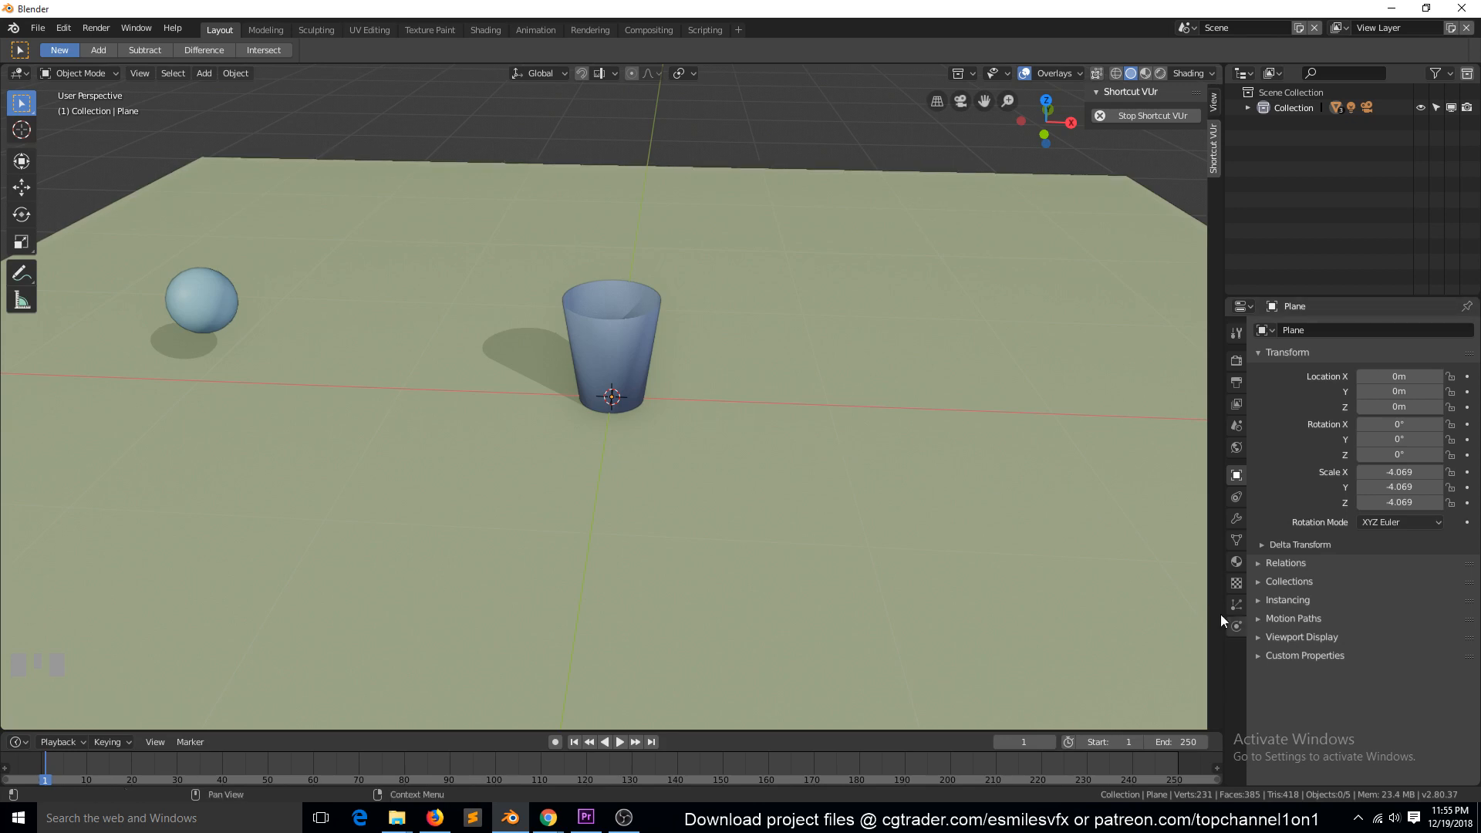
Enable rigid body physics on the cup
click(1236, 627)
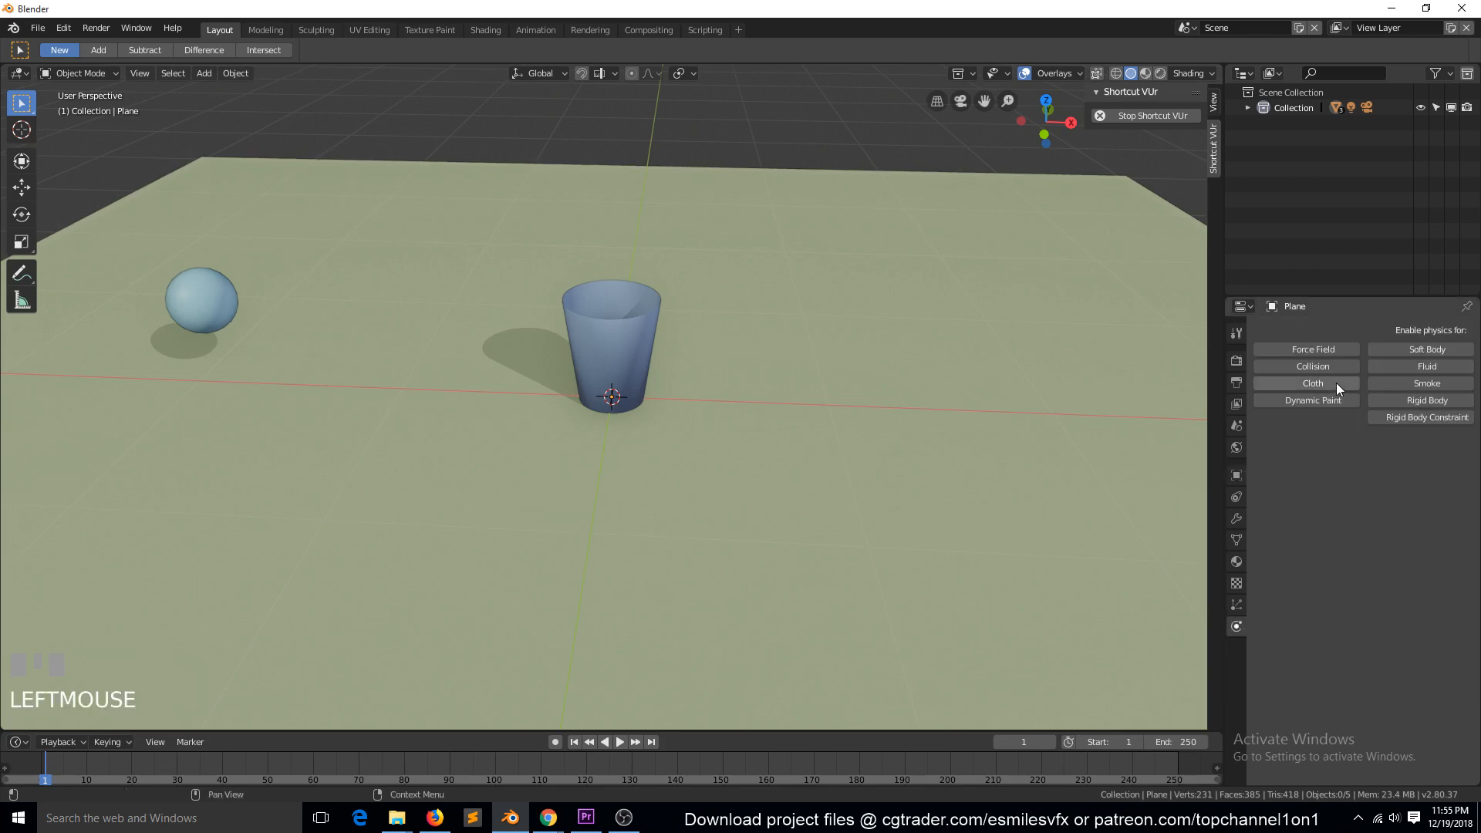
click(602, 337)
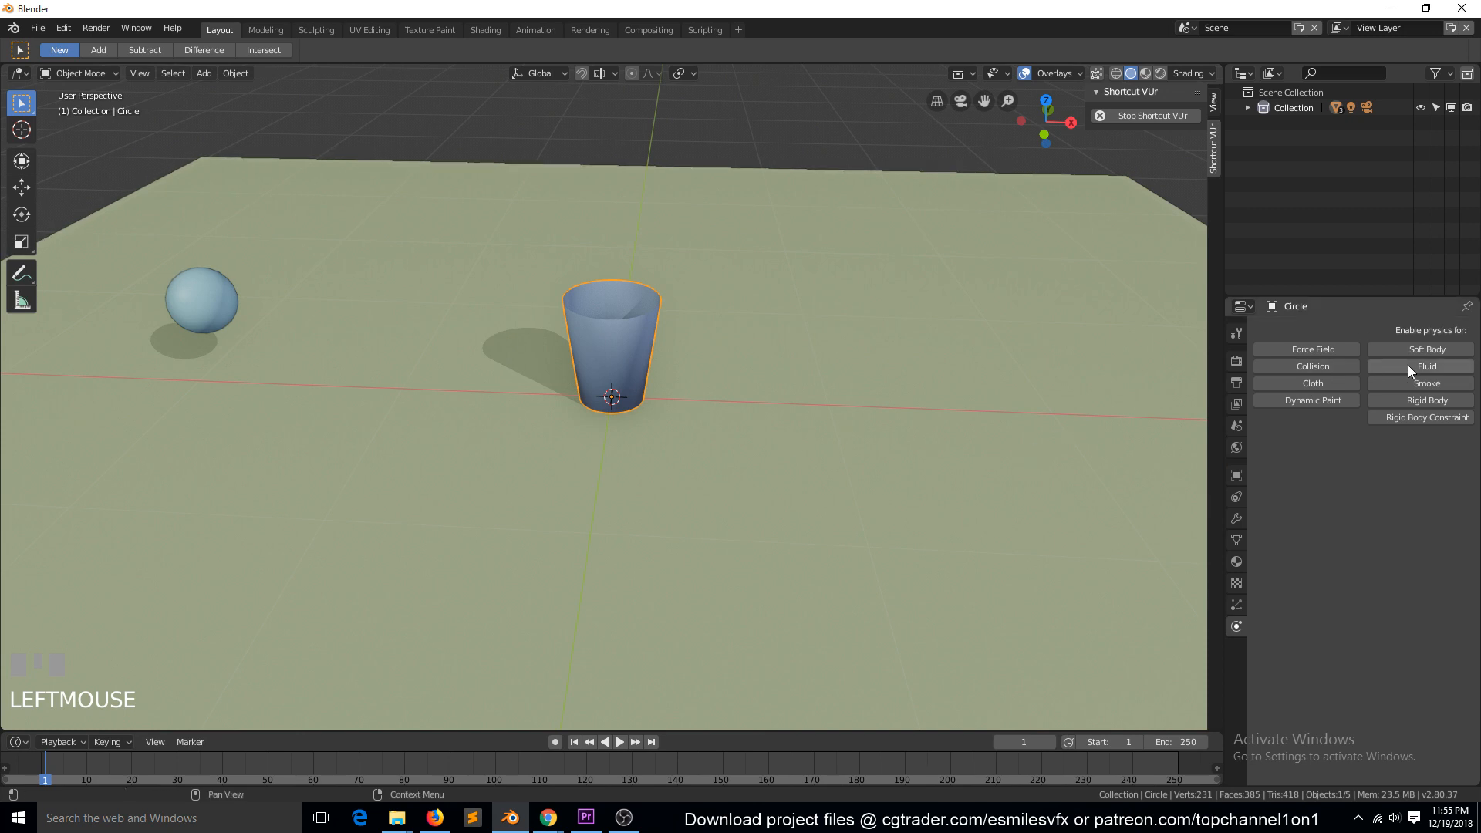
click(1418, 400)
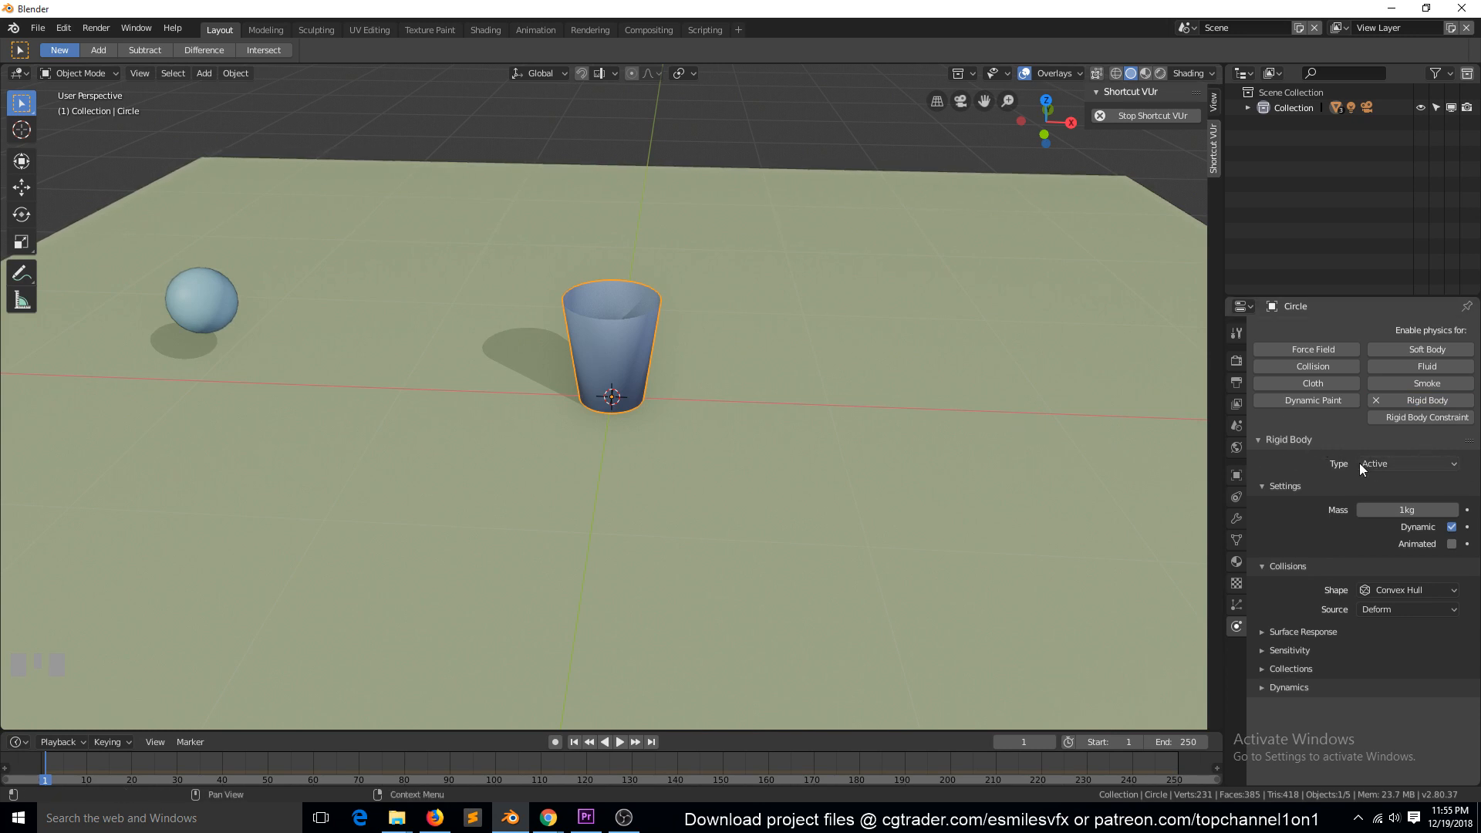
scroll(975, 374, down, 3)
middle_drag(974, 373, 853, 364)
scroll(833, 370, up, 3)
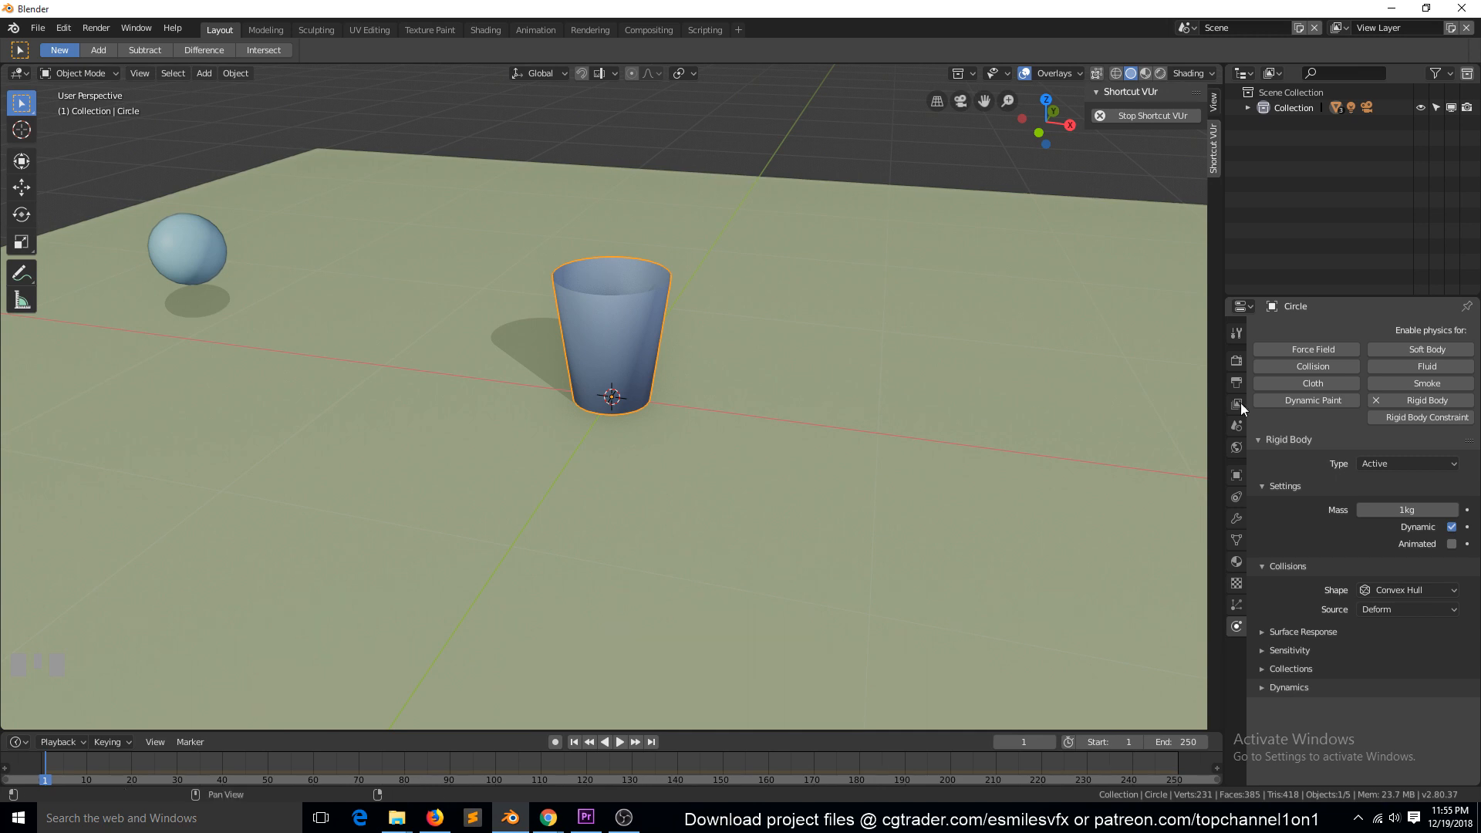
click(1405, 463)
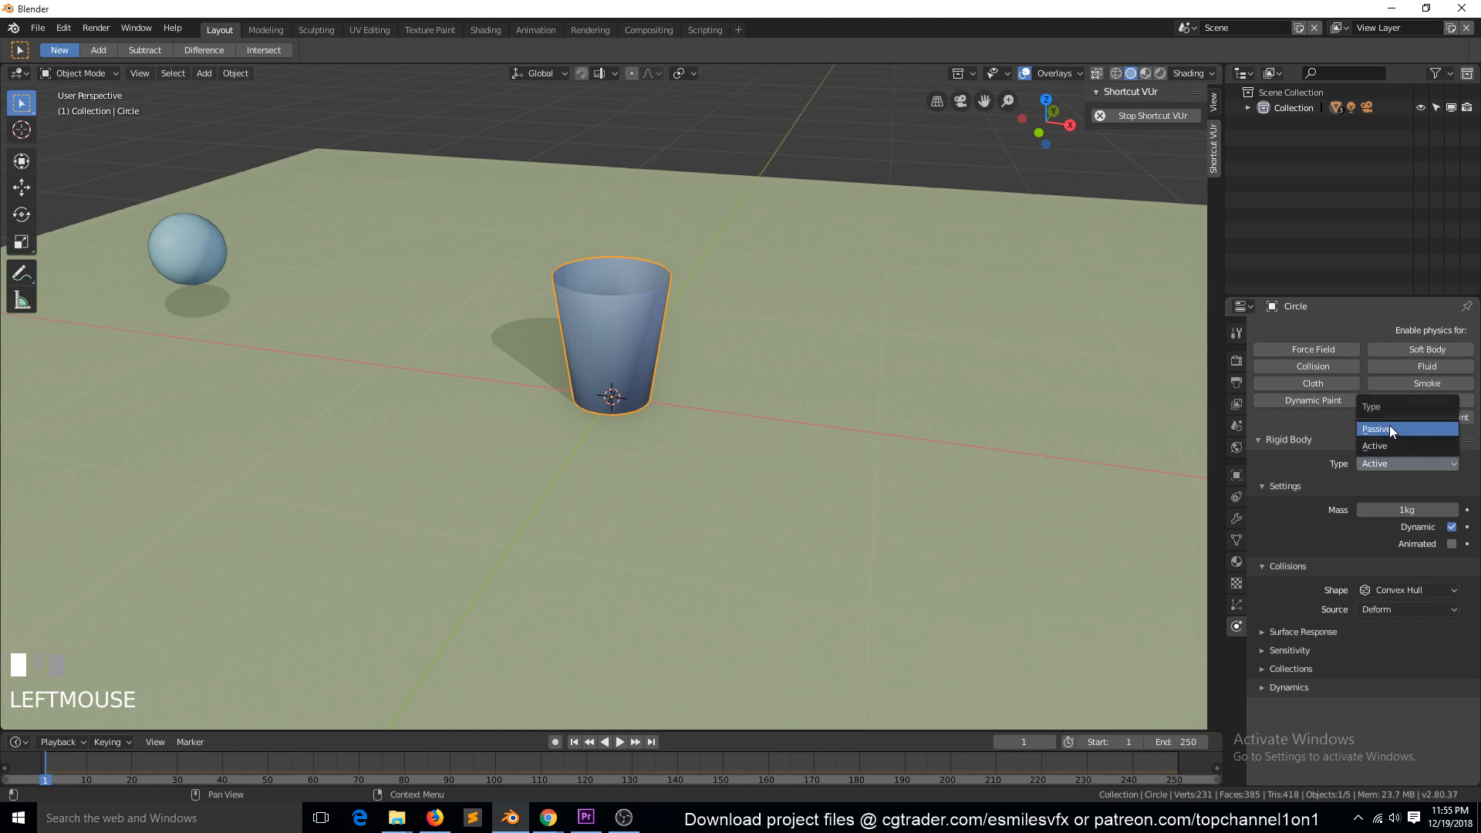
click(554, 343)
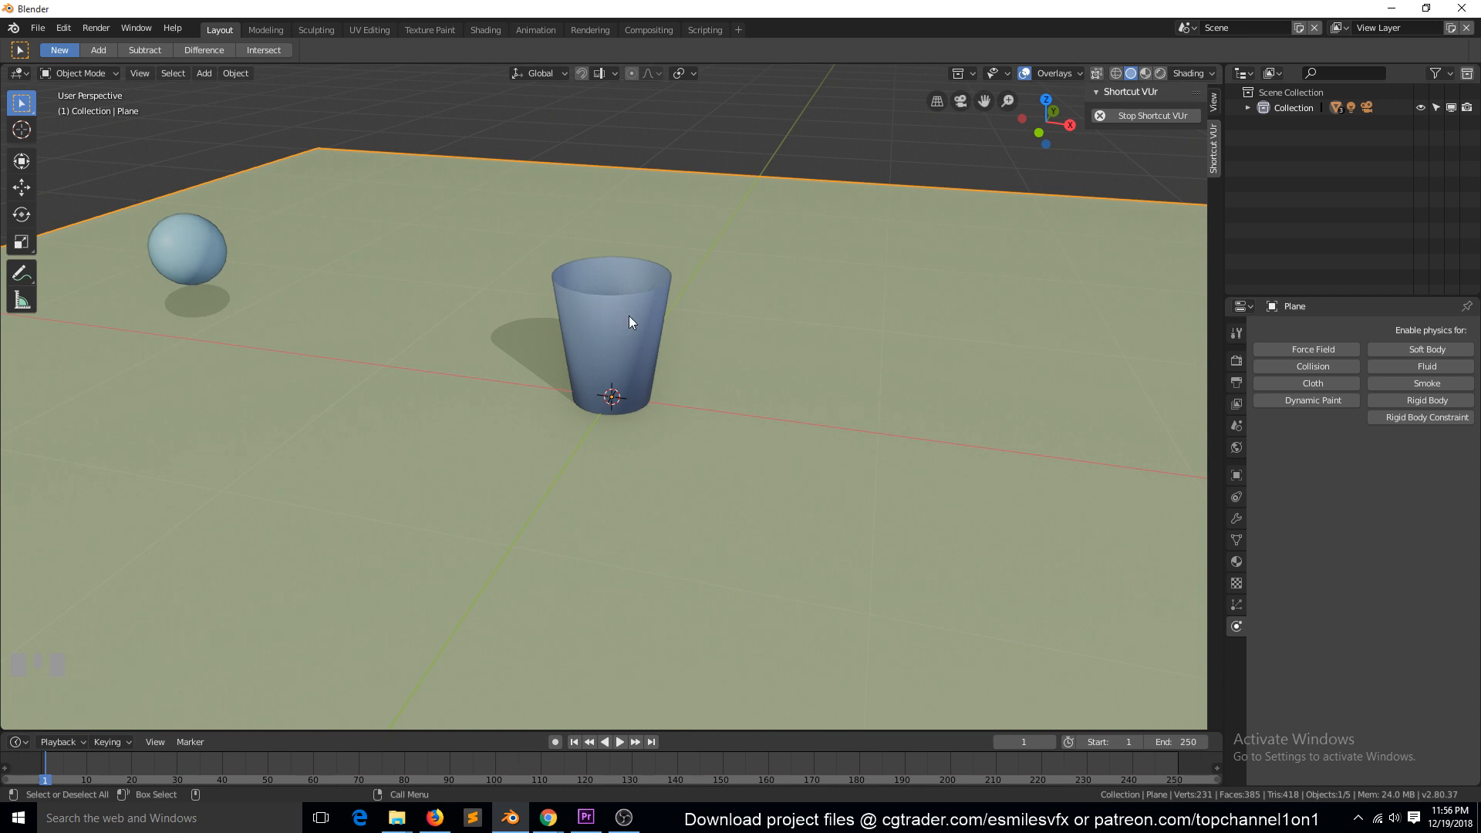
click(571, 327)
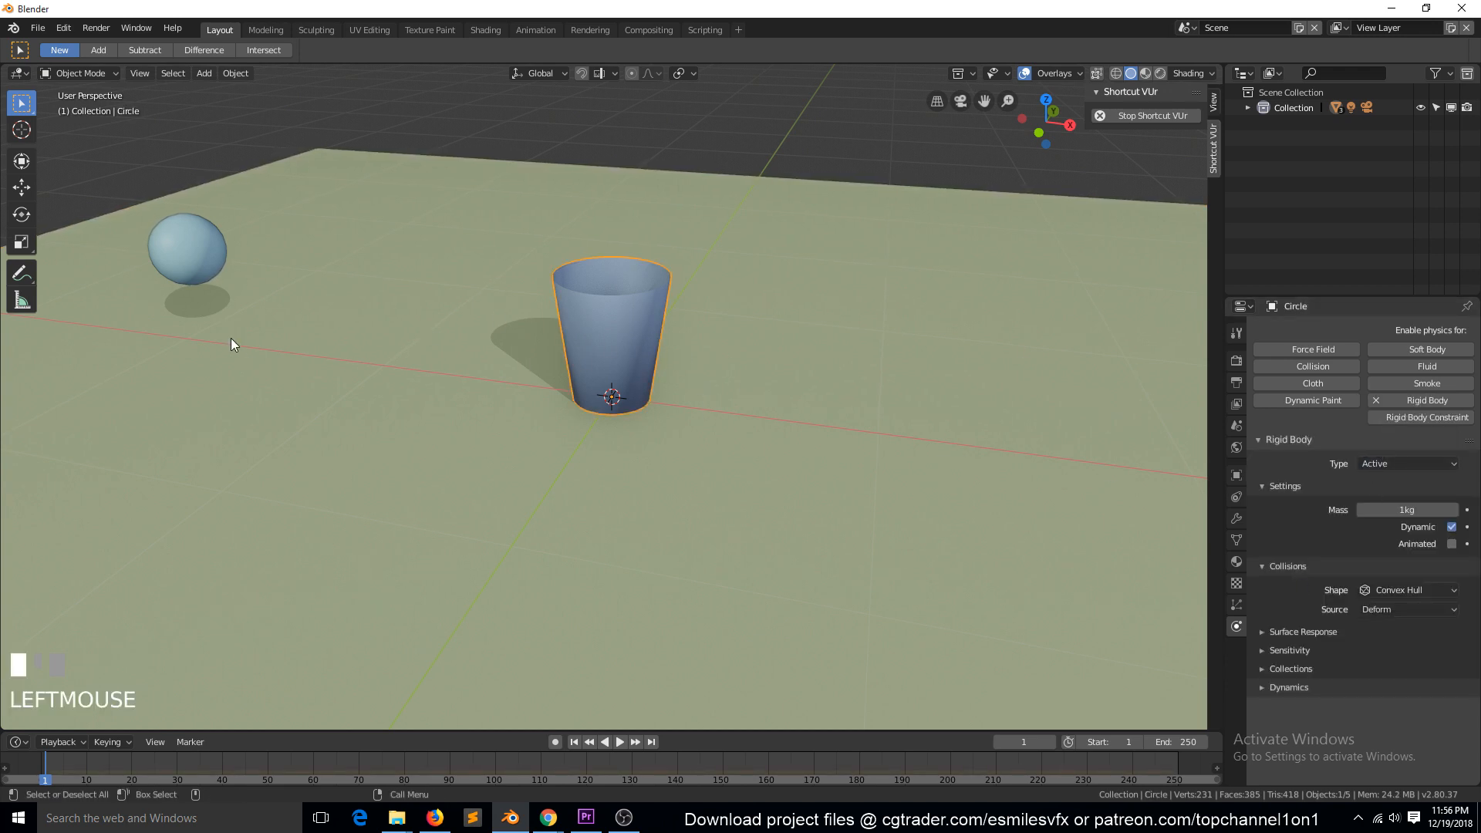
Enable rigid body physics on the ico sphere
click(198, 247)
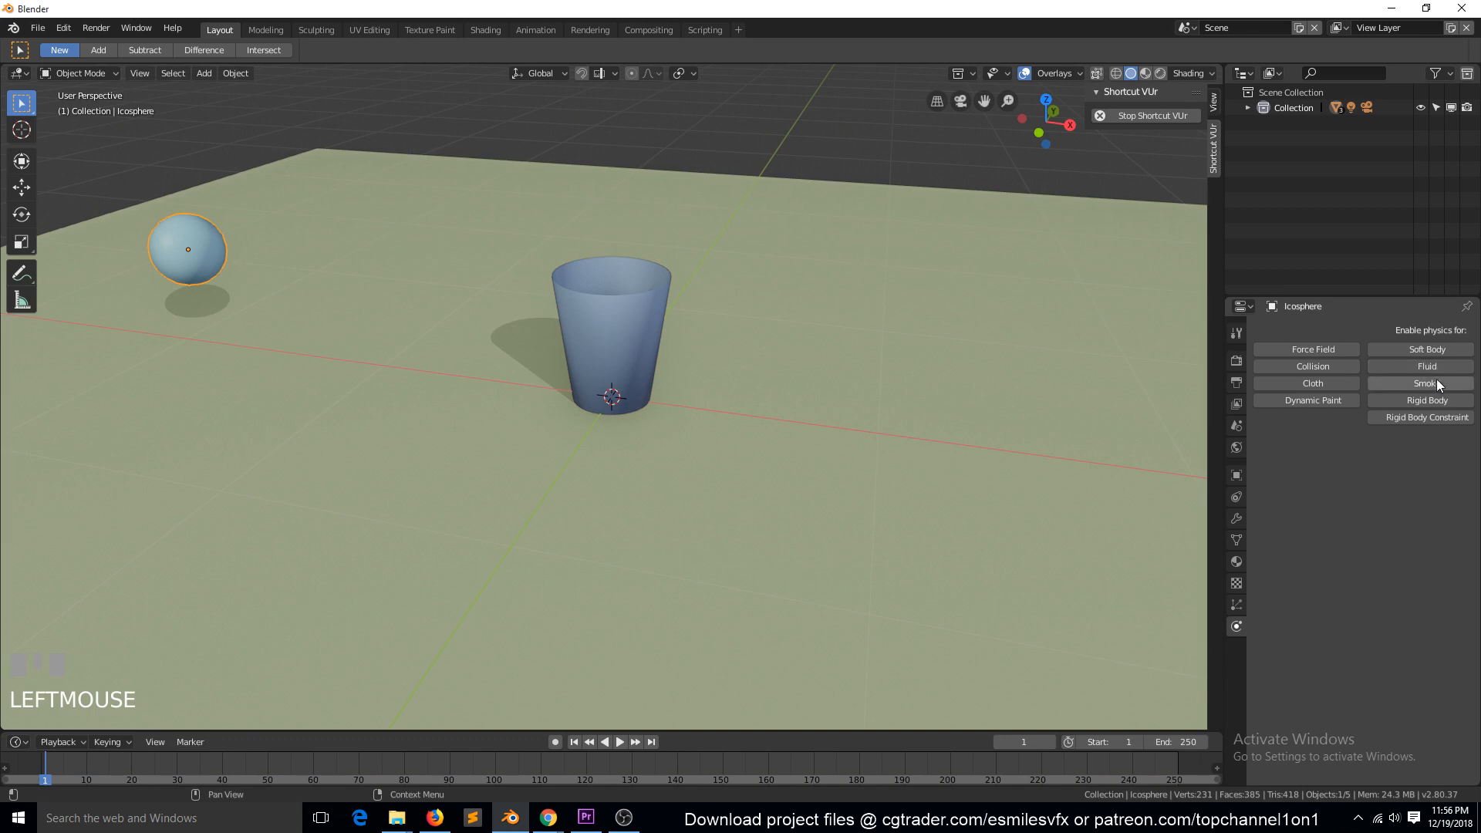
click(1447, 398)
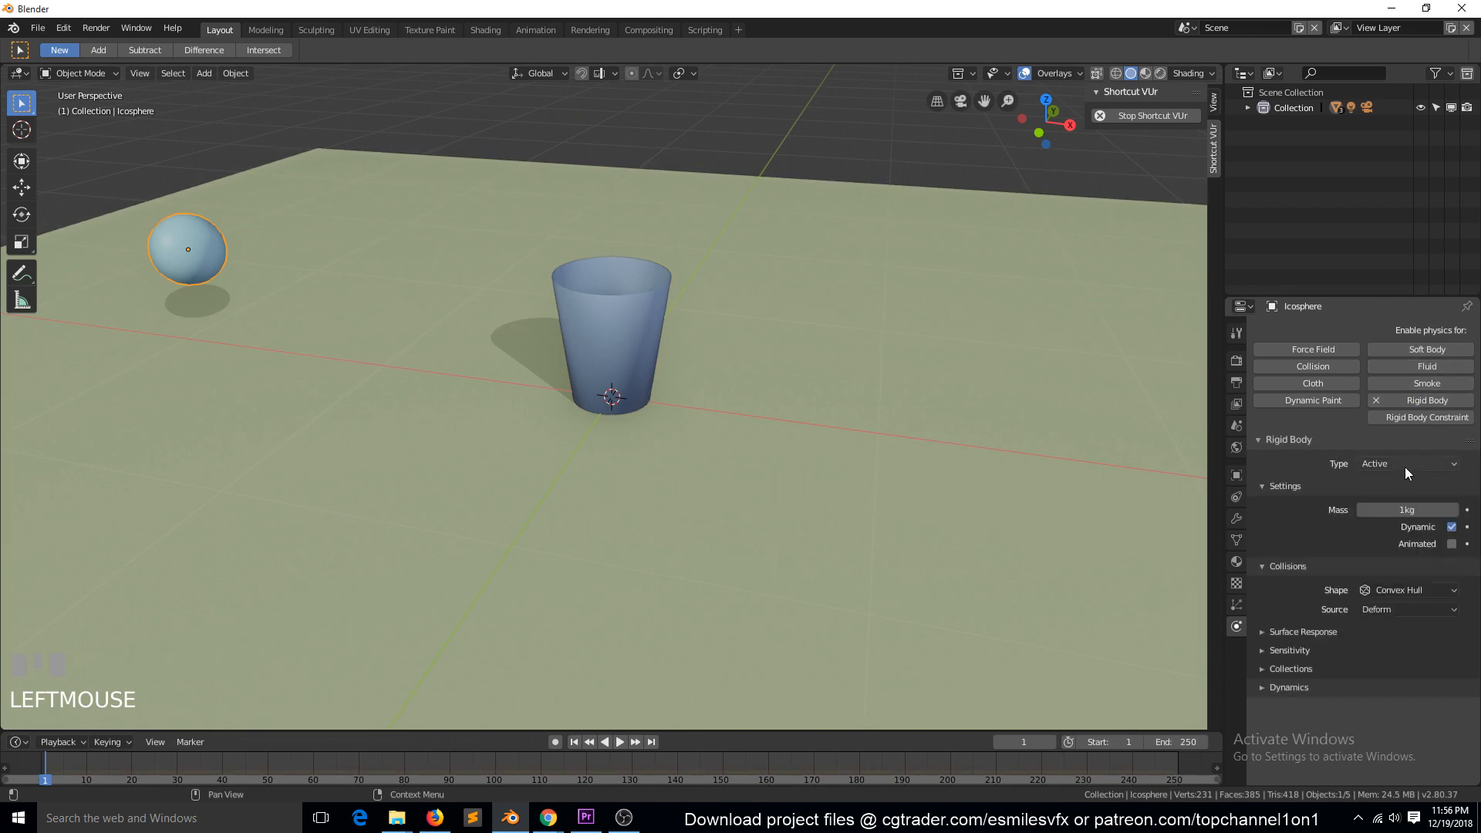
Enable rigid body physics on the ground plane and set its type to Passive
click(767, 374)
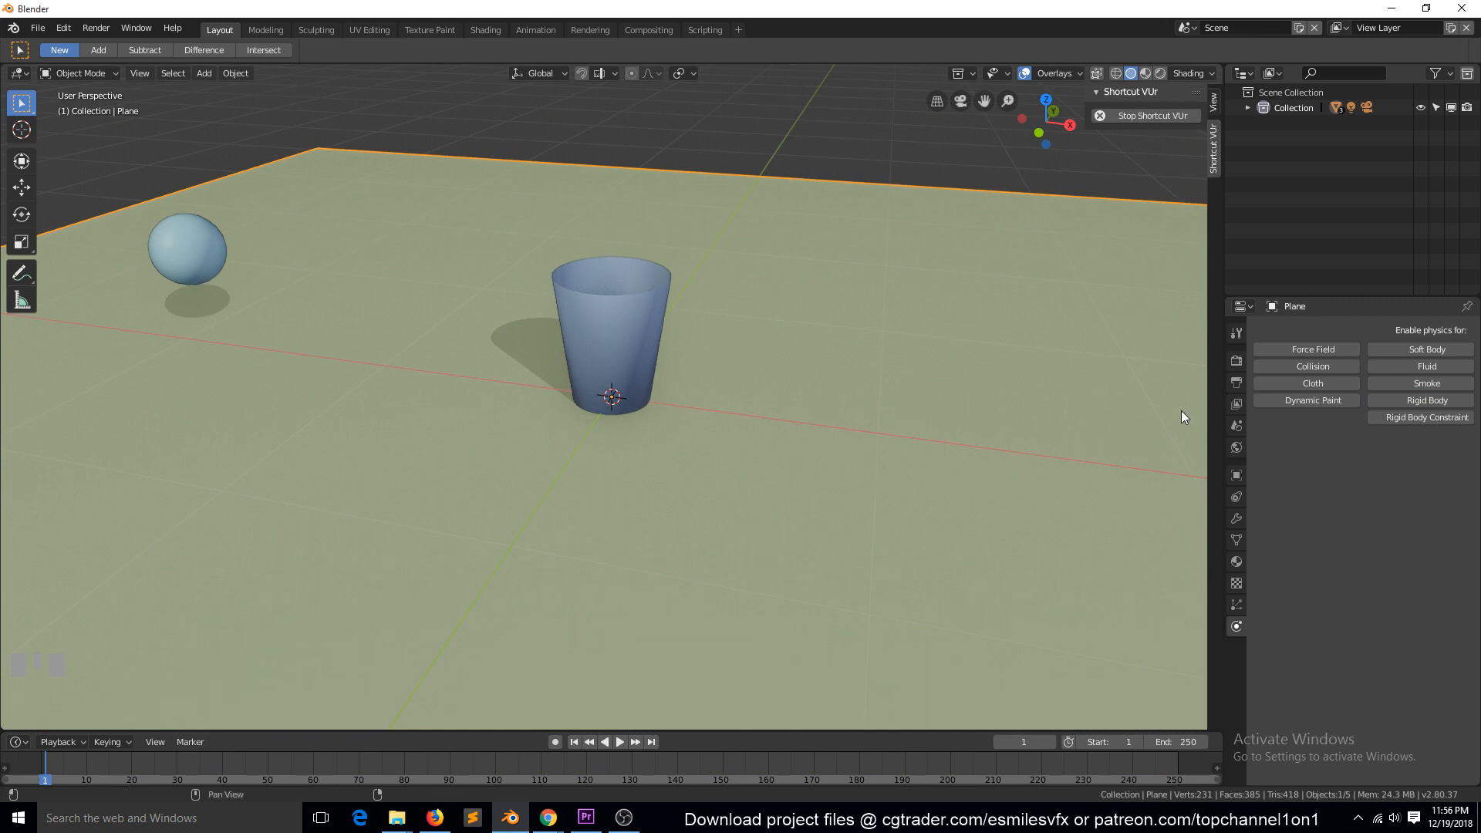
click(1406, 407)
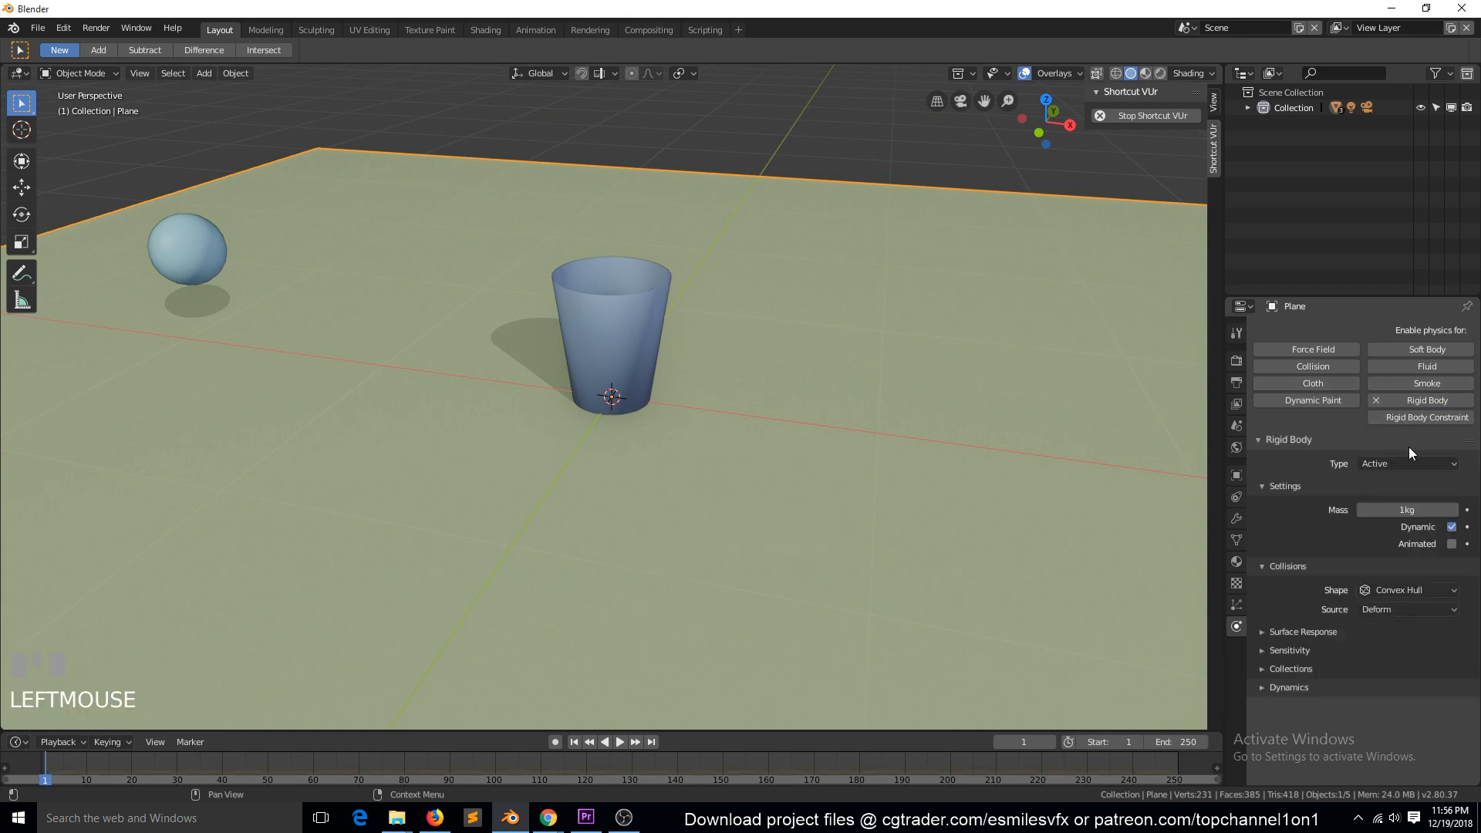
click(1423, 466)
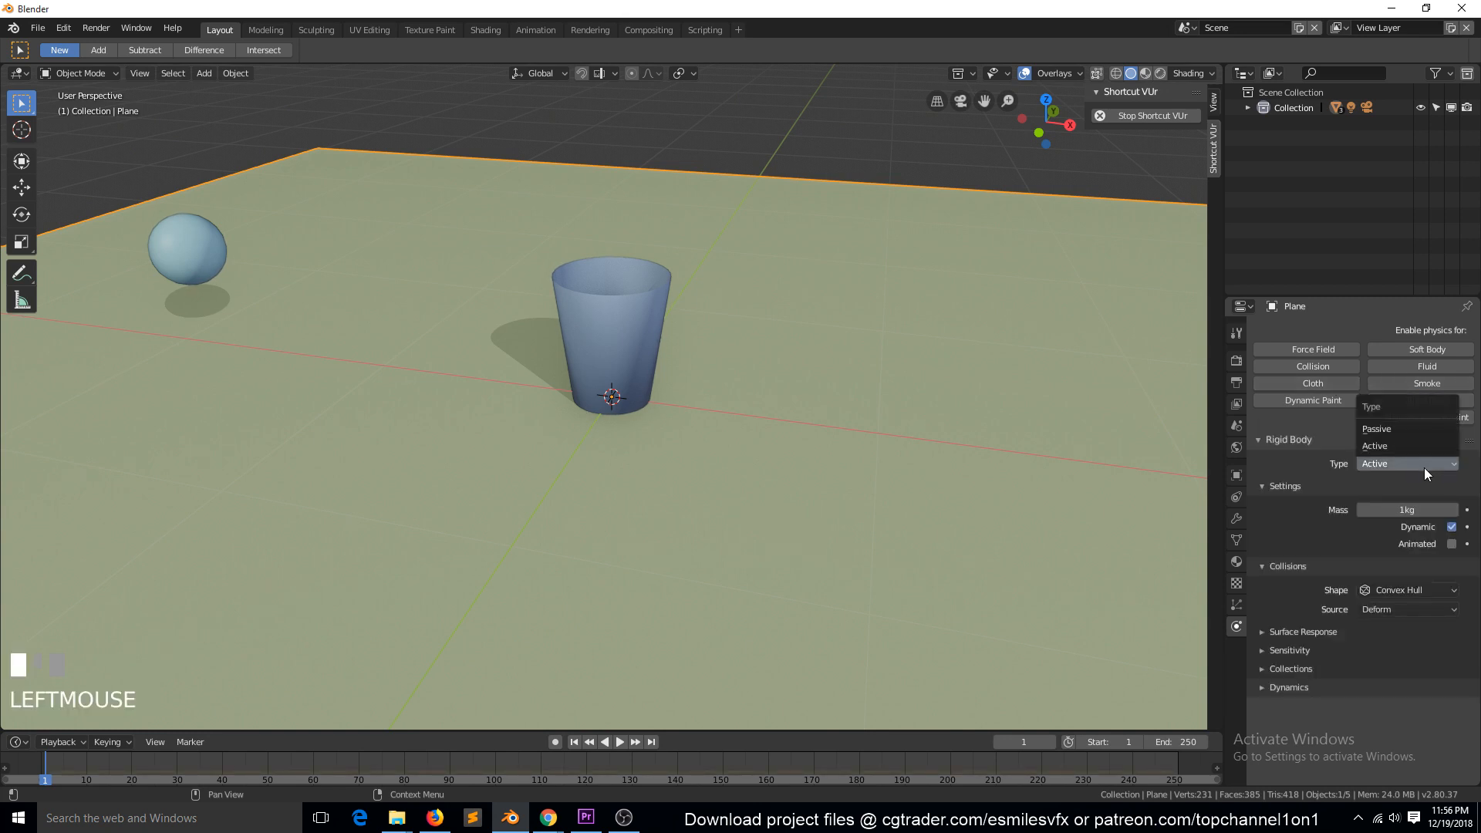
click(1392, 429)
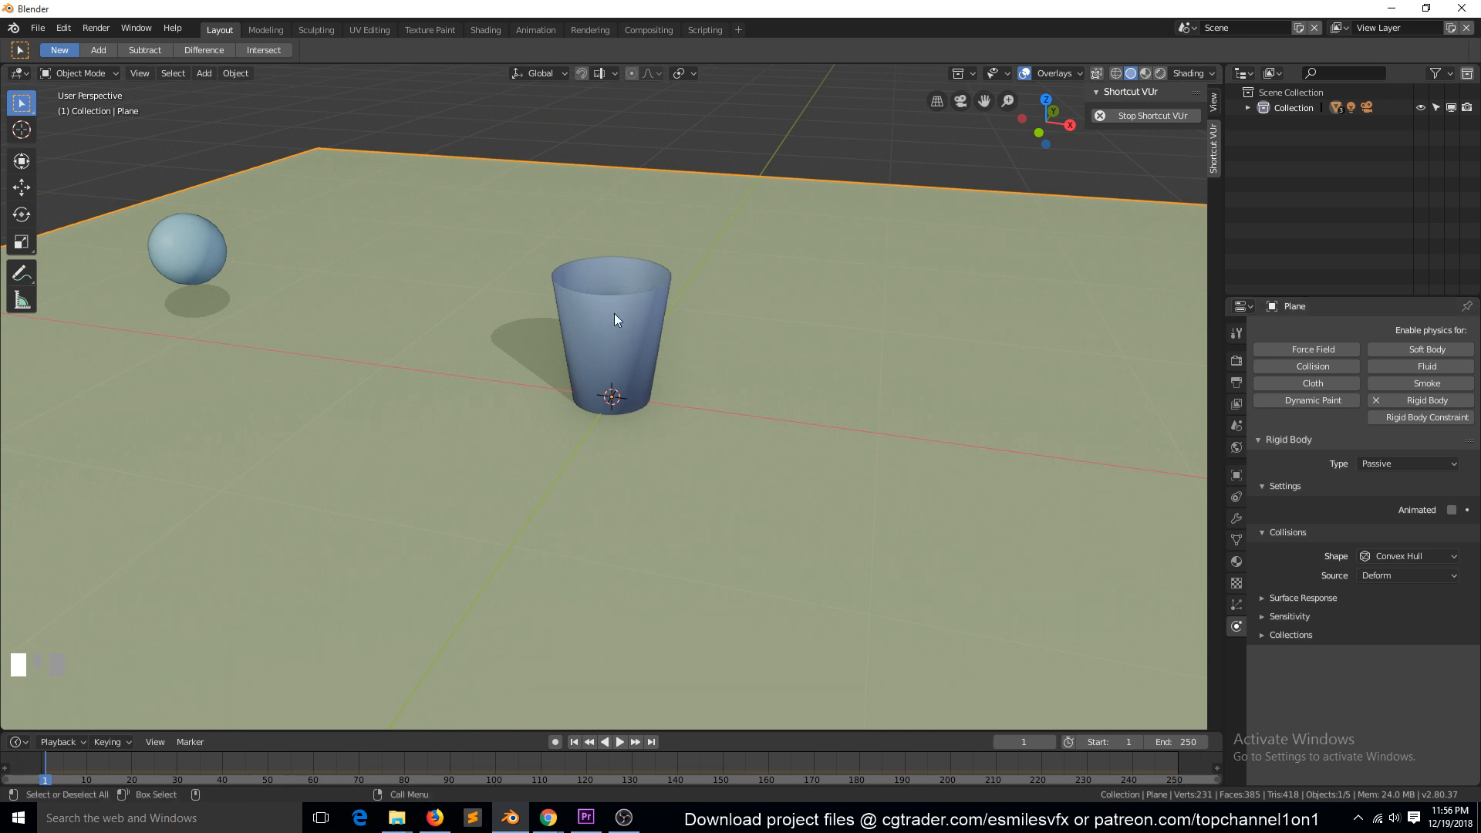
Play the simulation to check how the ball and cup behave on the plane, and rewind to the first frame
scroll(619, 341, down, 3)
scroll(619, 335, up, 3)
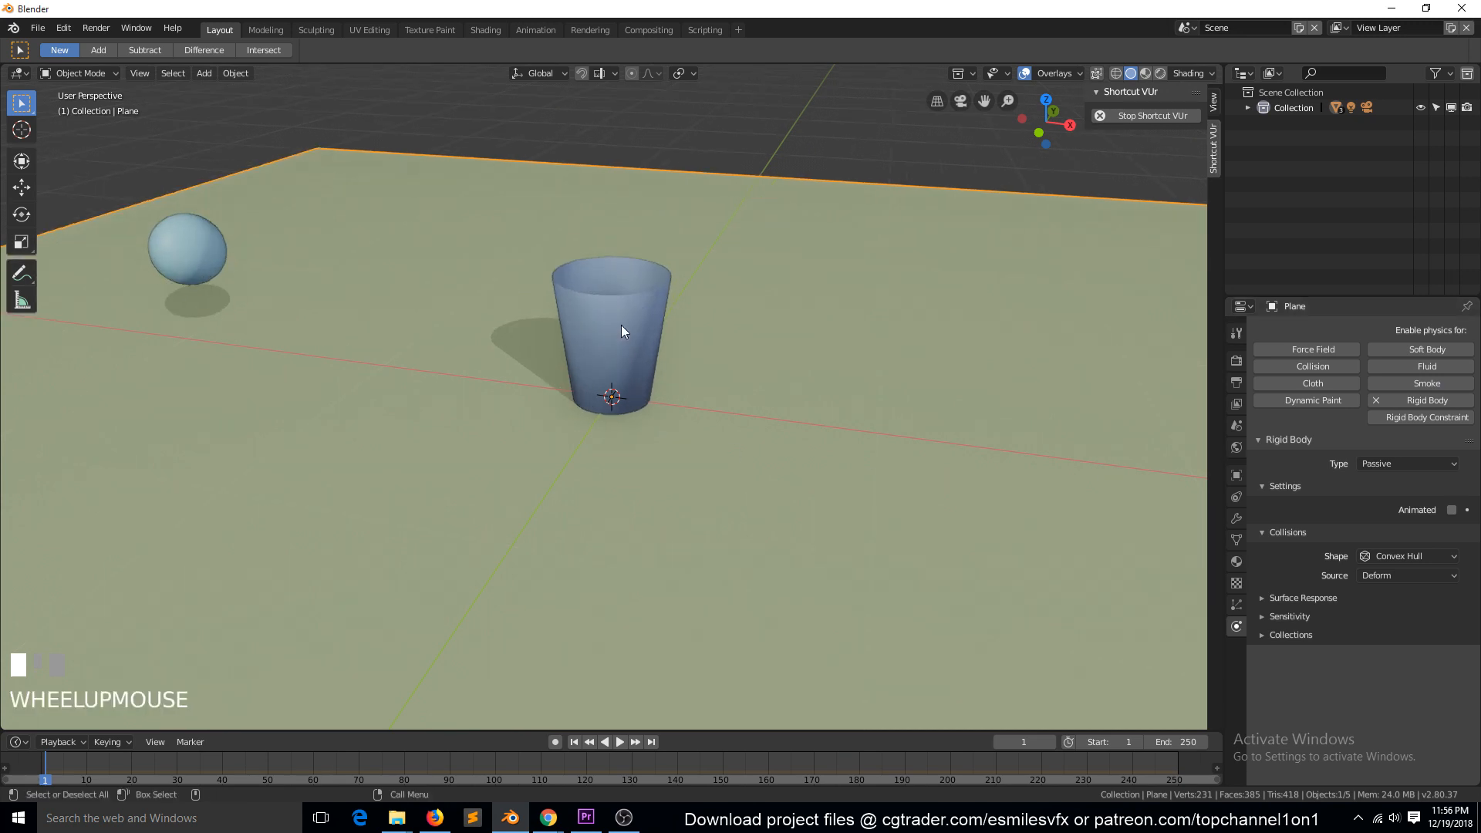
key(grave)
drag(984, 101, 1190, 98)
click(614, 741)
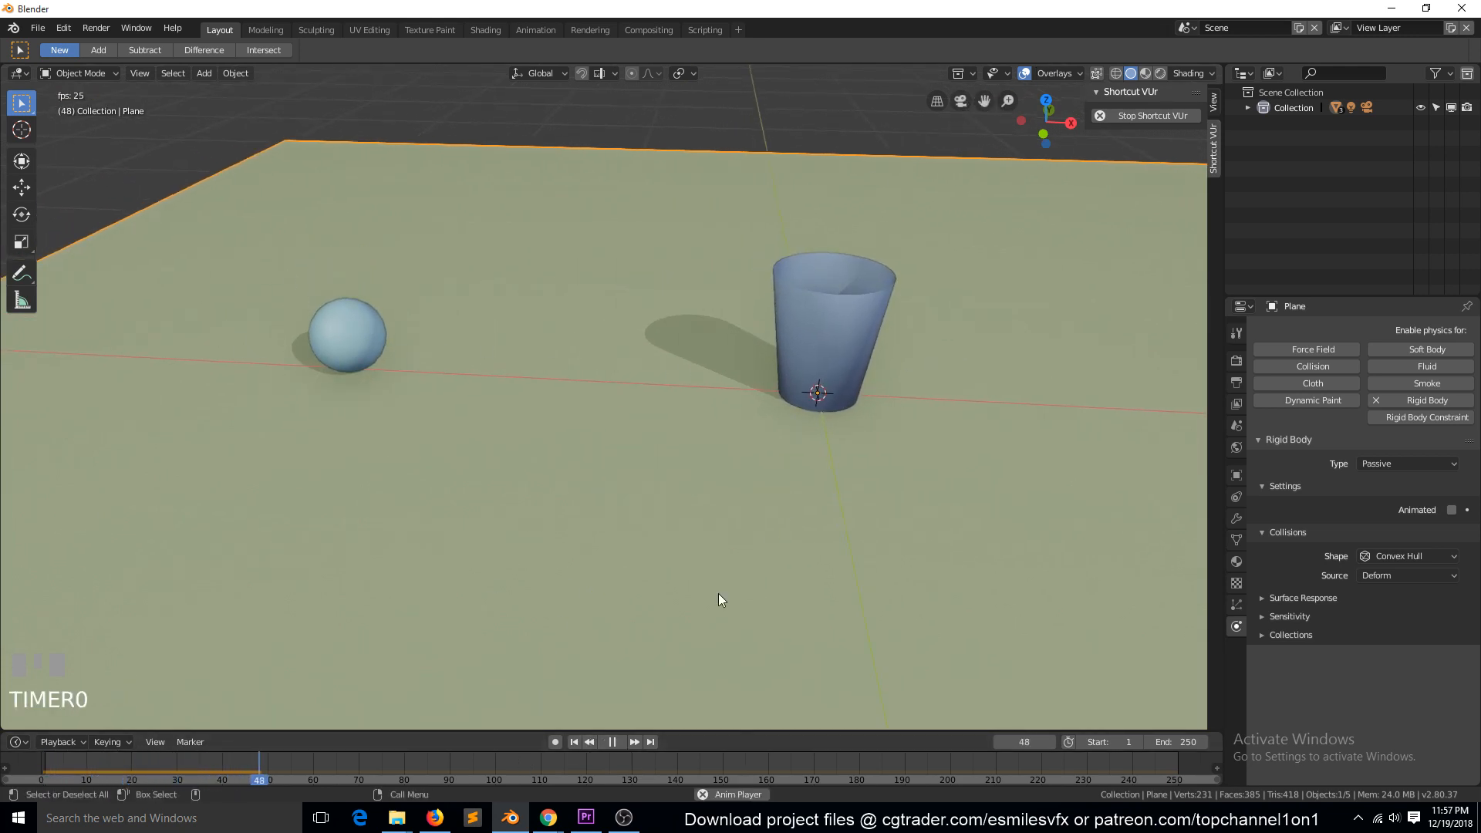
middle_drag(838, 405, 739, 575)
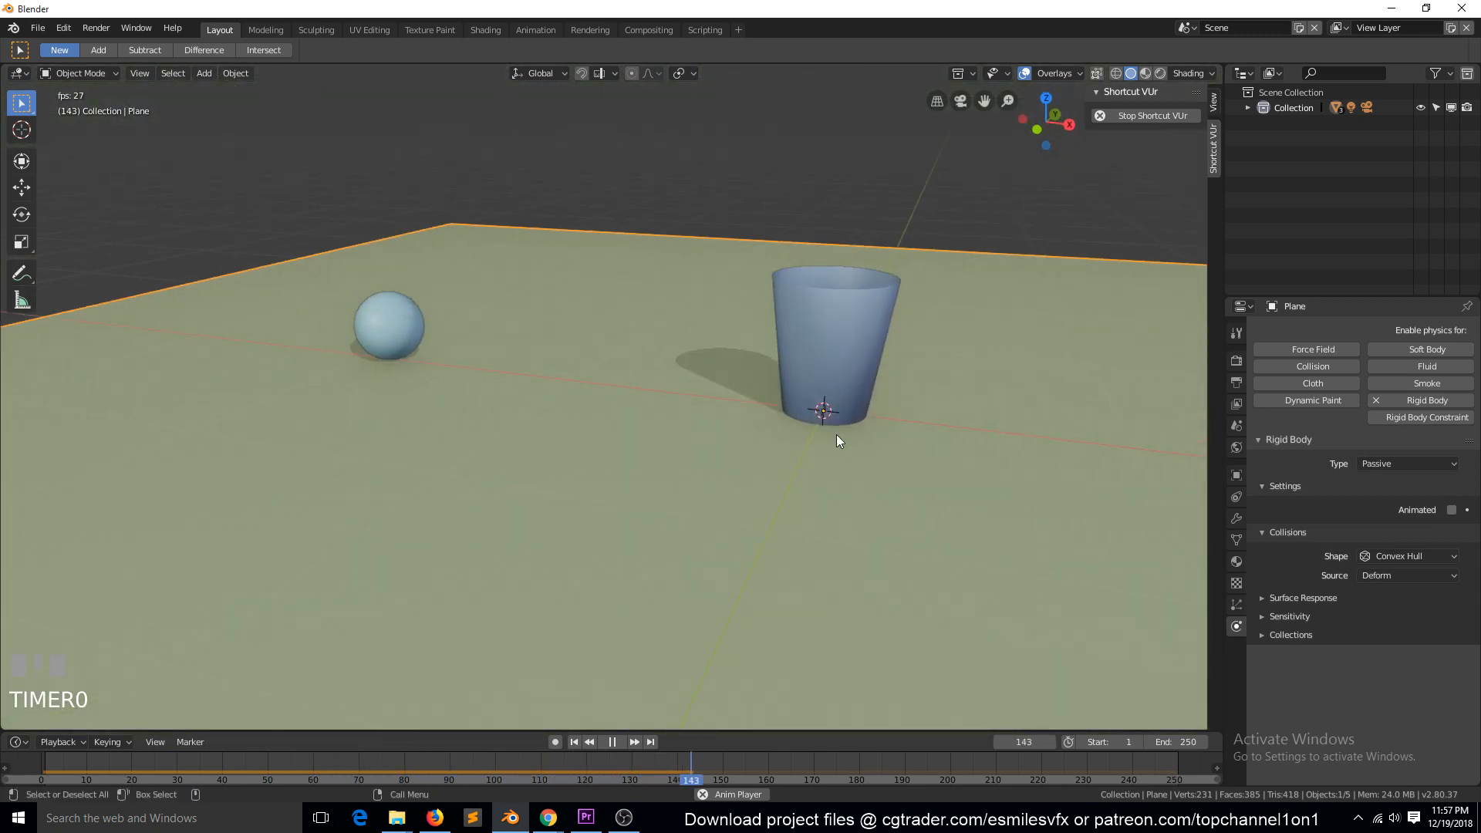
click(612, 743)
click(574, 741)
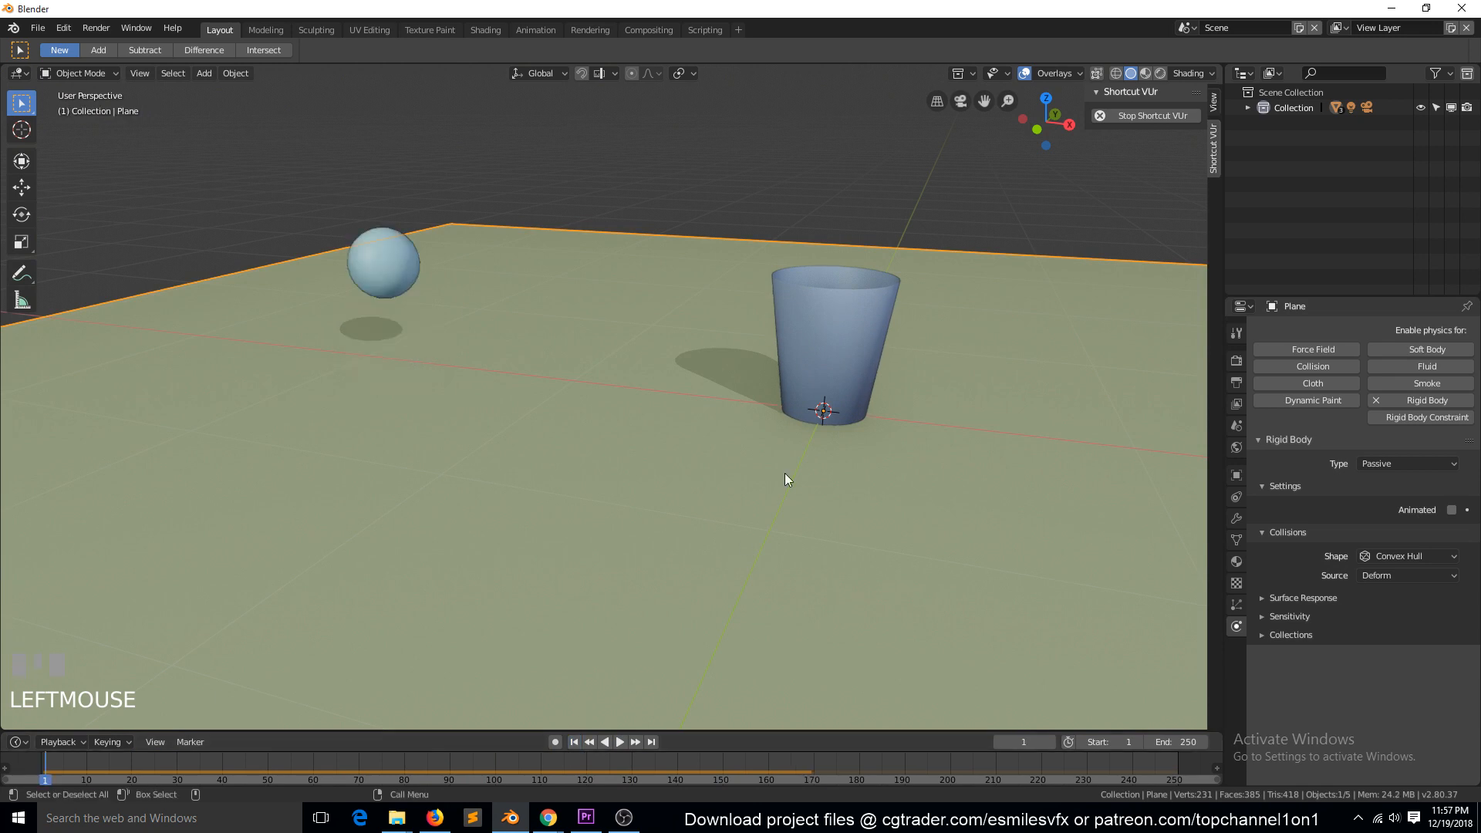
Raise the cup about 0.044 m along the Z axis above the ground plane
click(858, 340)
key(g)
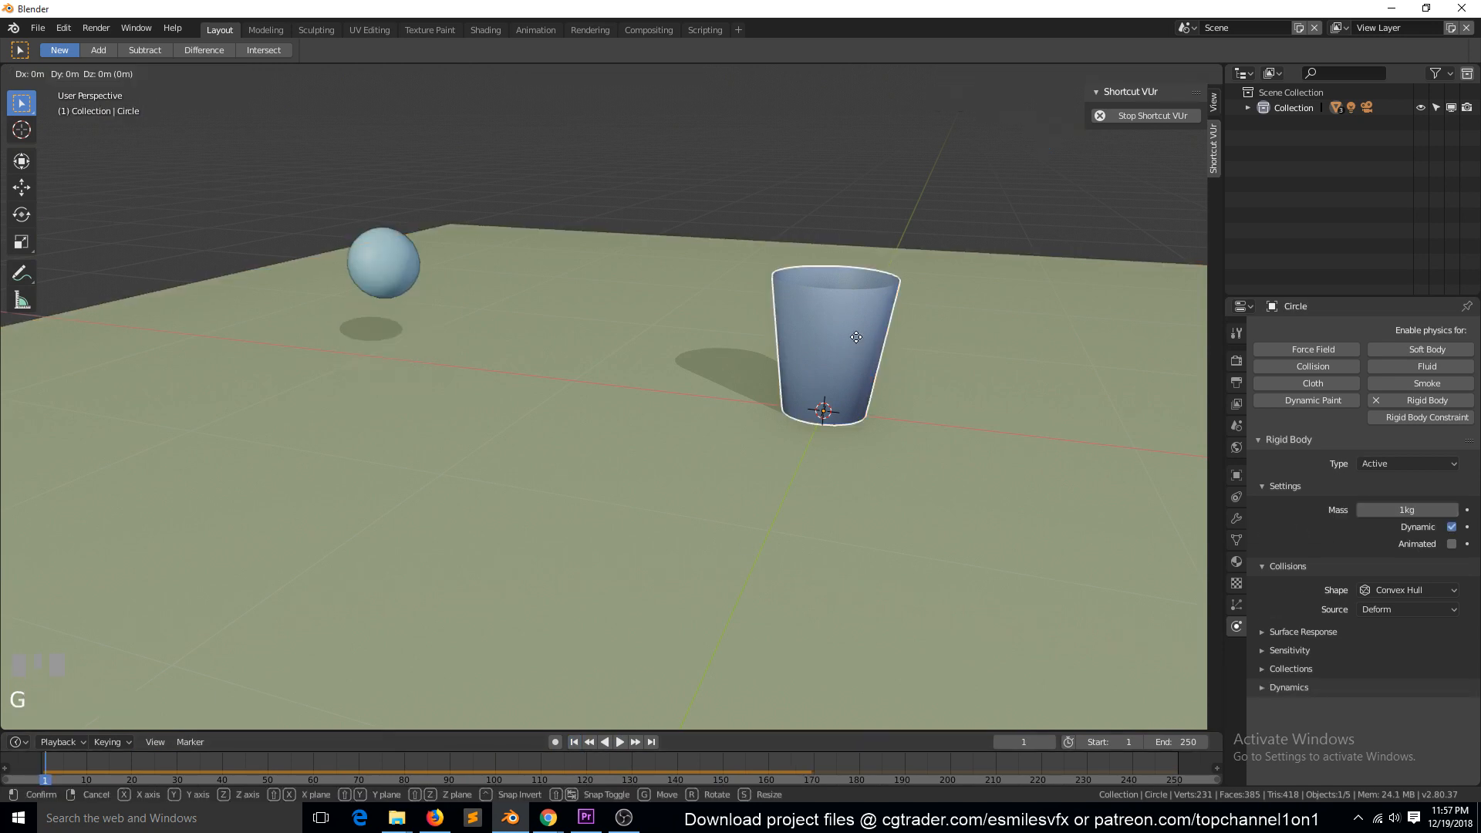
key(z)
click(855, 325)
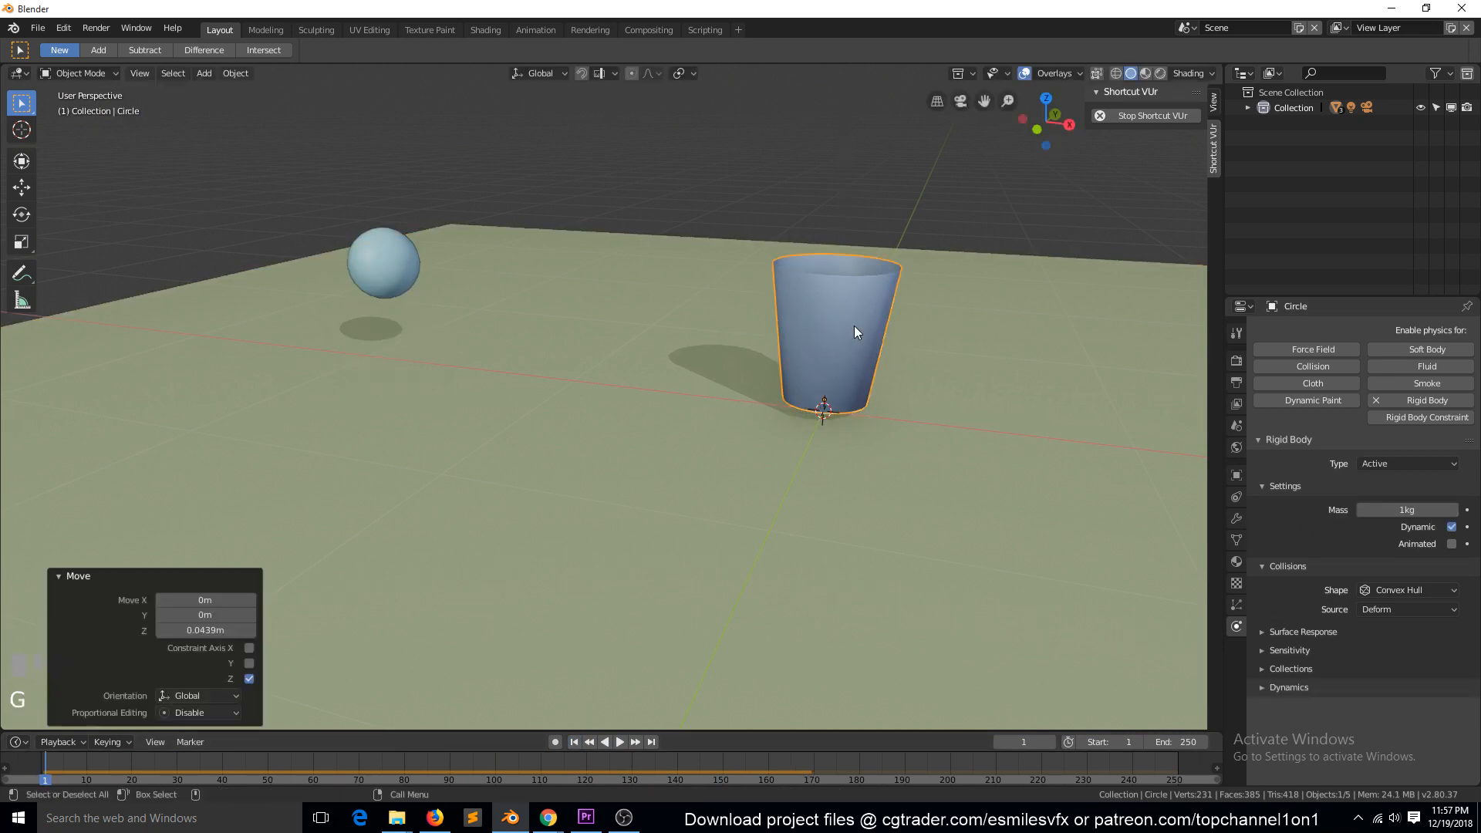
Play the simulation to check the raised cup's drop onto the plane, and return to frame 1
click(619, 742)
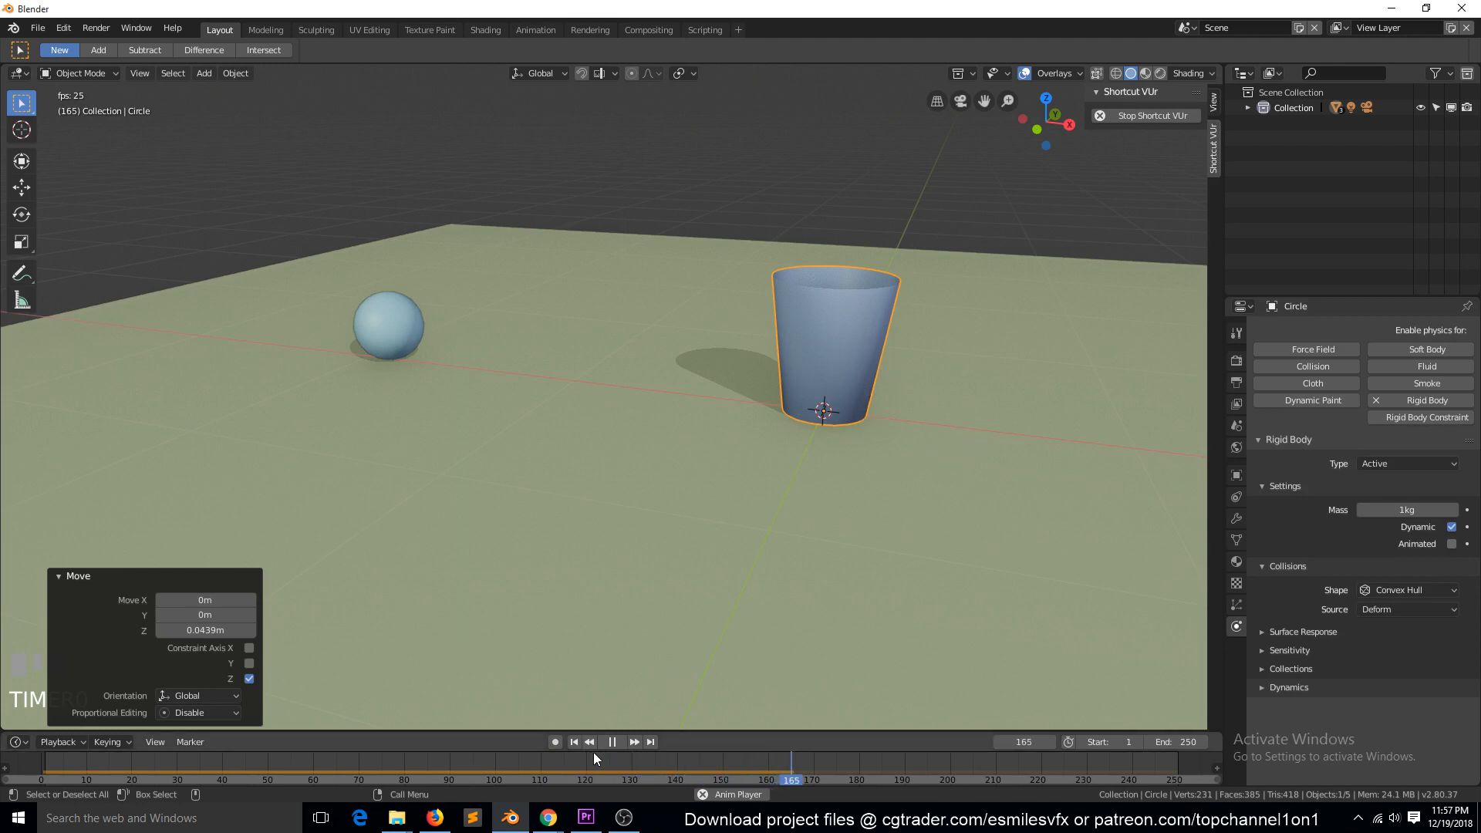
click(612, 742)
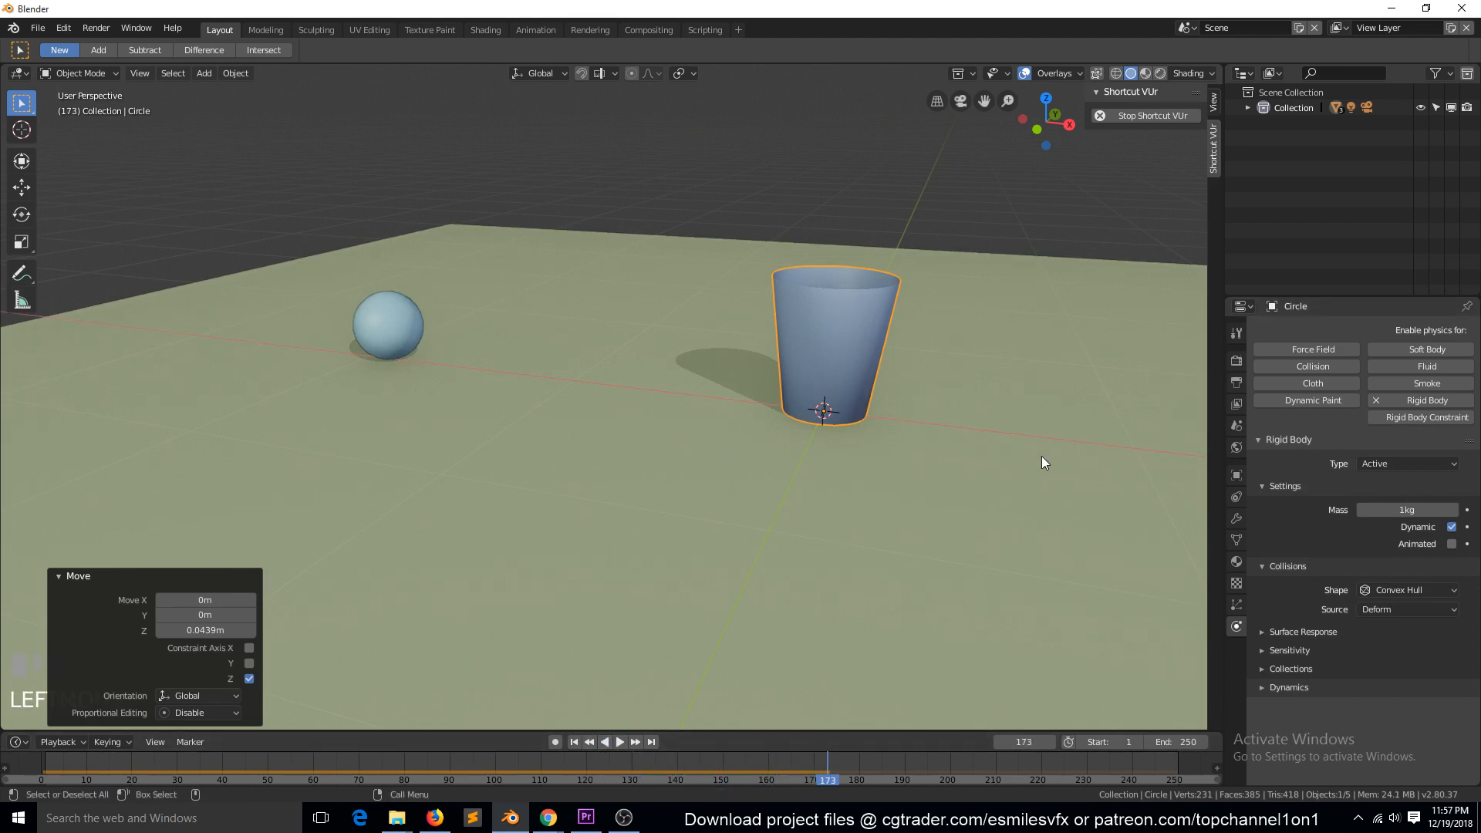
click(1045, 362)
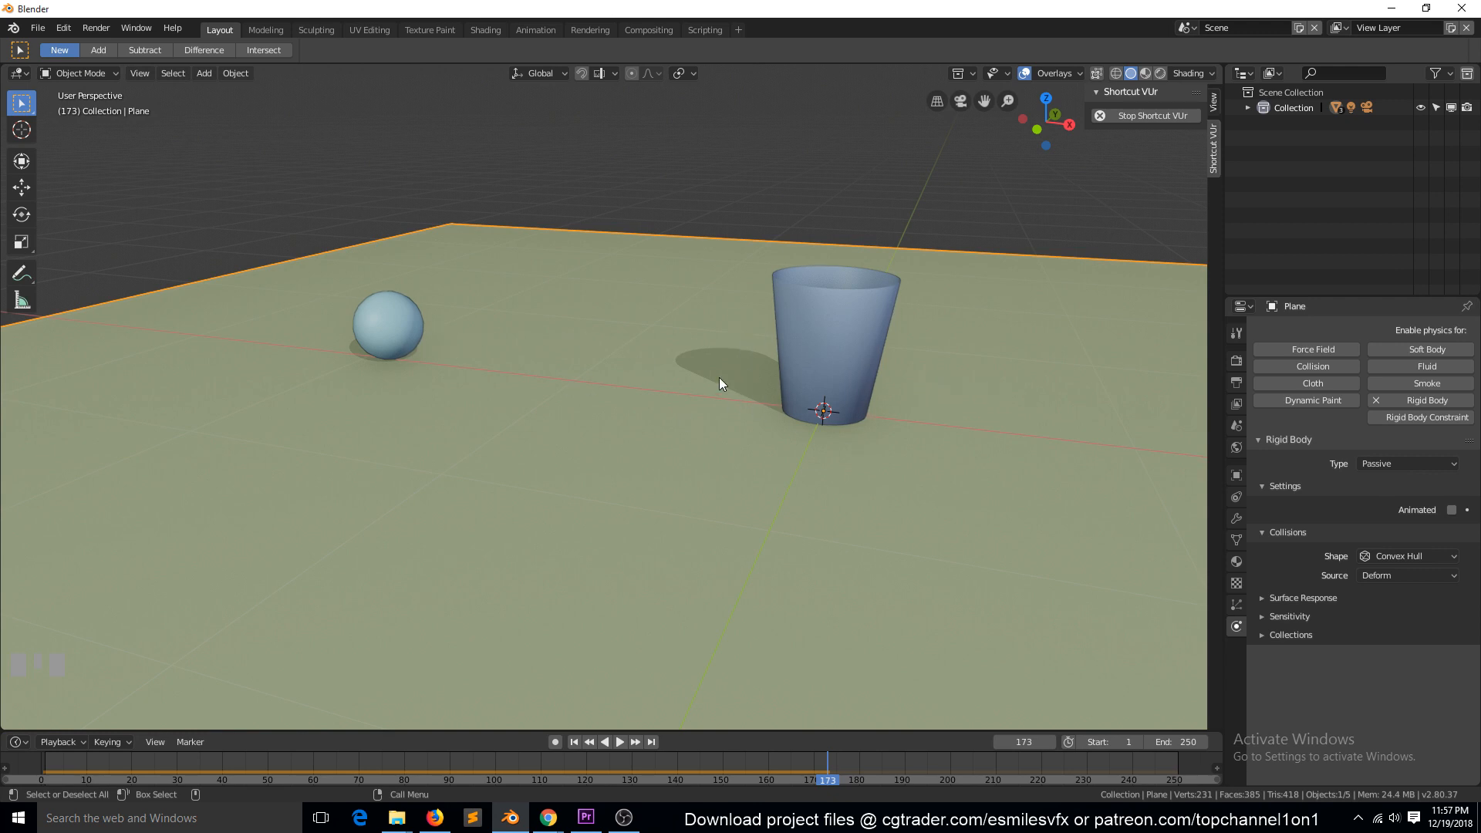
click(590, 742)
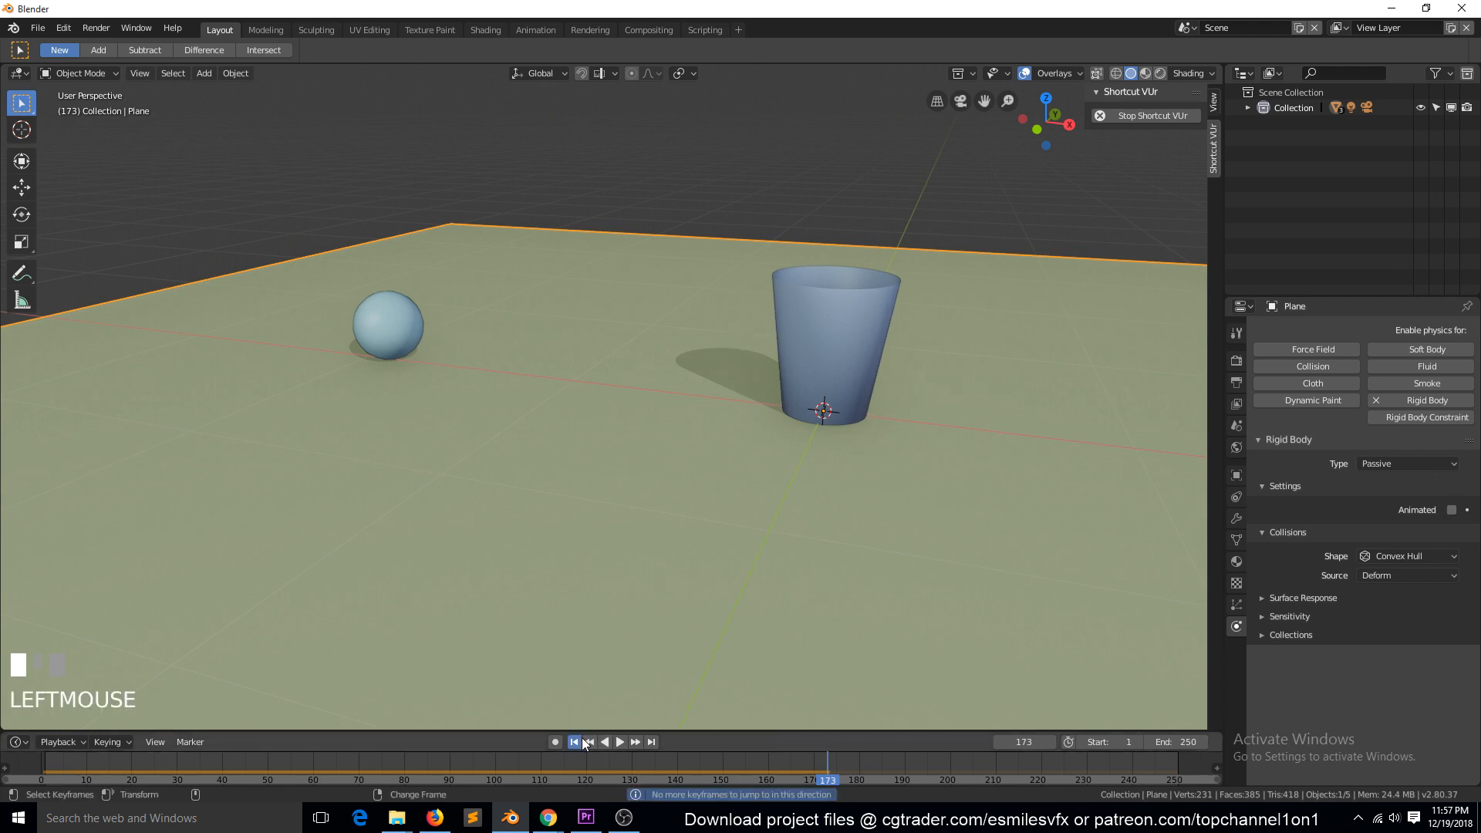
click(576, 740)
Lower the cup about 0.042 m along the Z axis so its base rests on the ground level
click(853, 383)
key(KP_1)
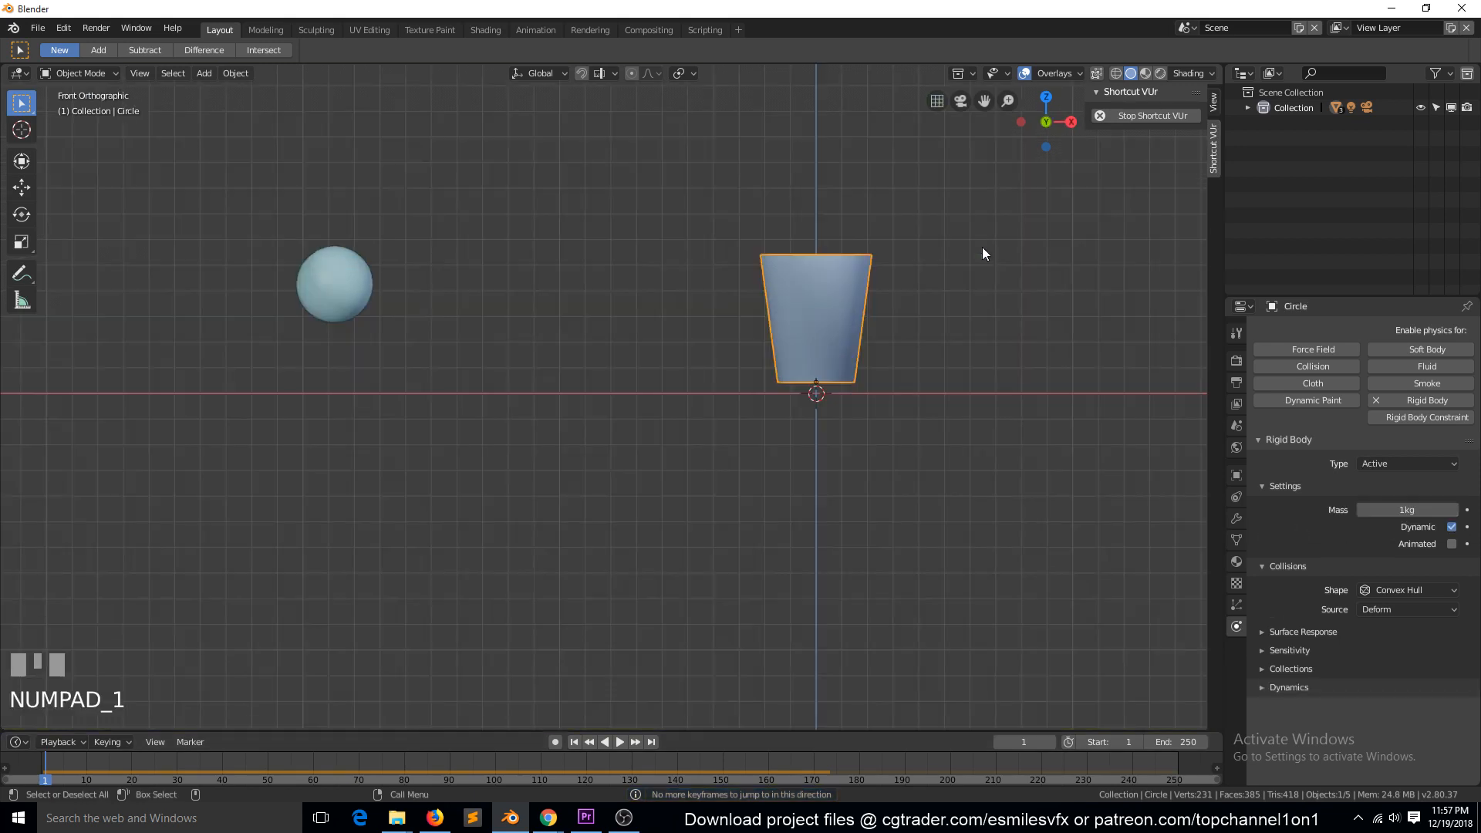
key(z)
click(873, 251)
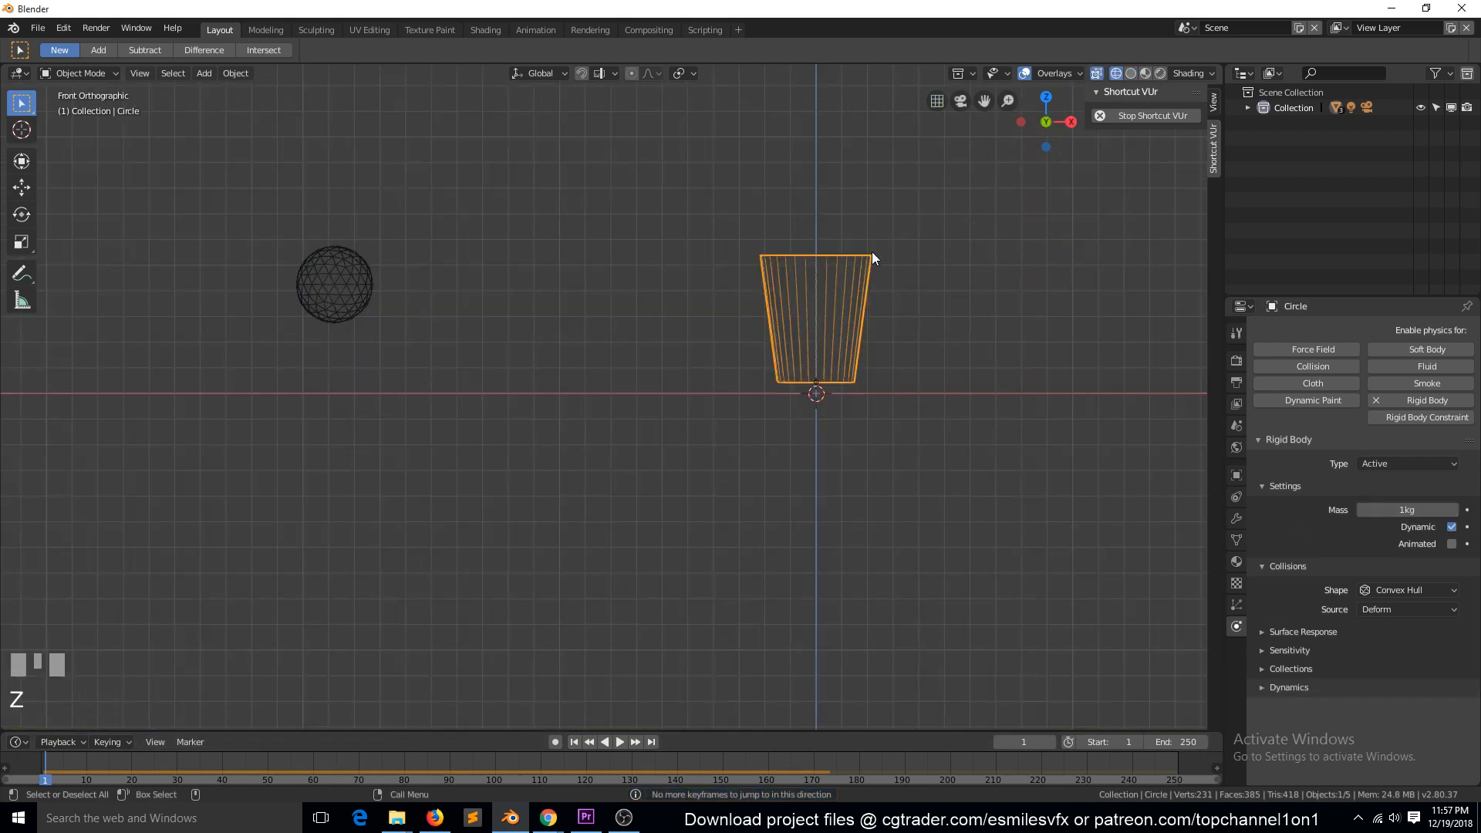
key(g)
key(z)
click(872, 263)
key(z)
click(978, 274)
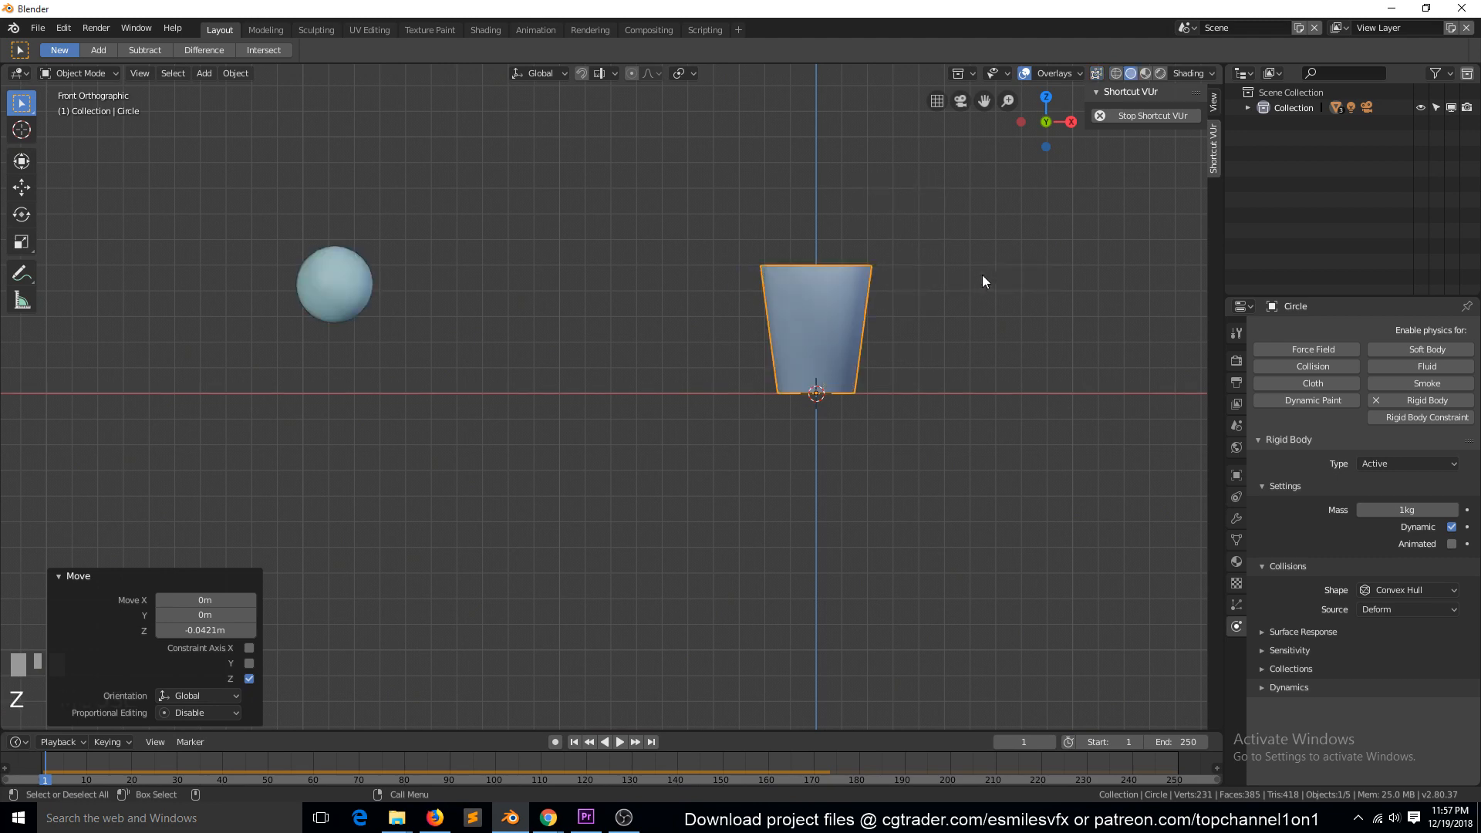
Examine the ico sphere's rigid body options, including surface response and sensitivity
mouse_move(983, 275)
middle_down()
mouse_move(969, 381)
mouse_move(849, 297)
middle_up()
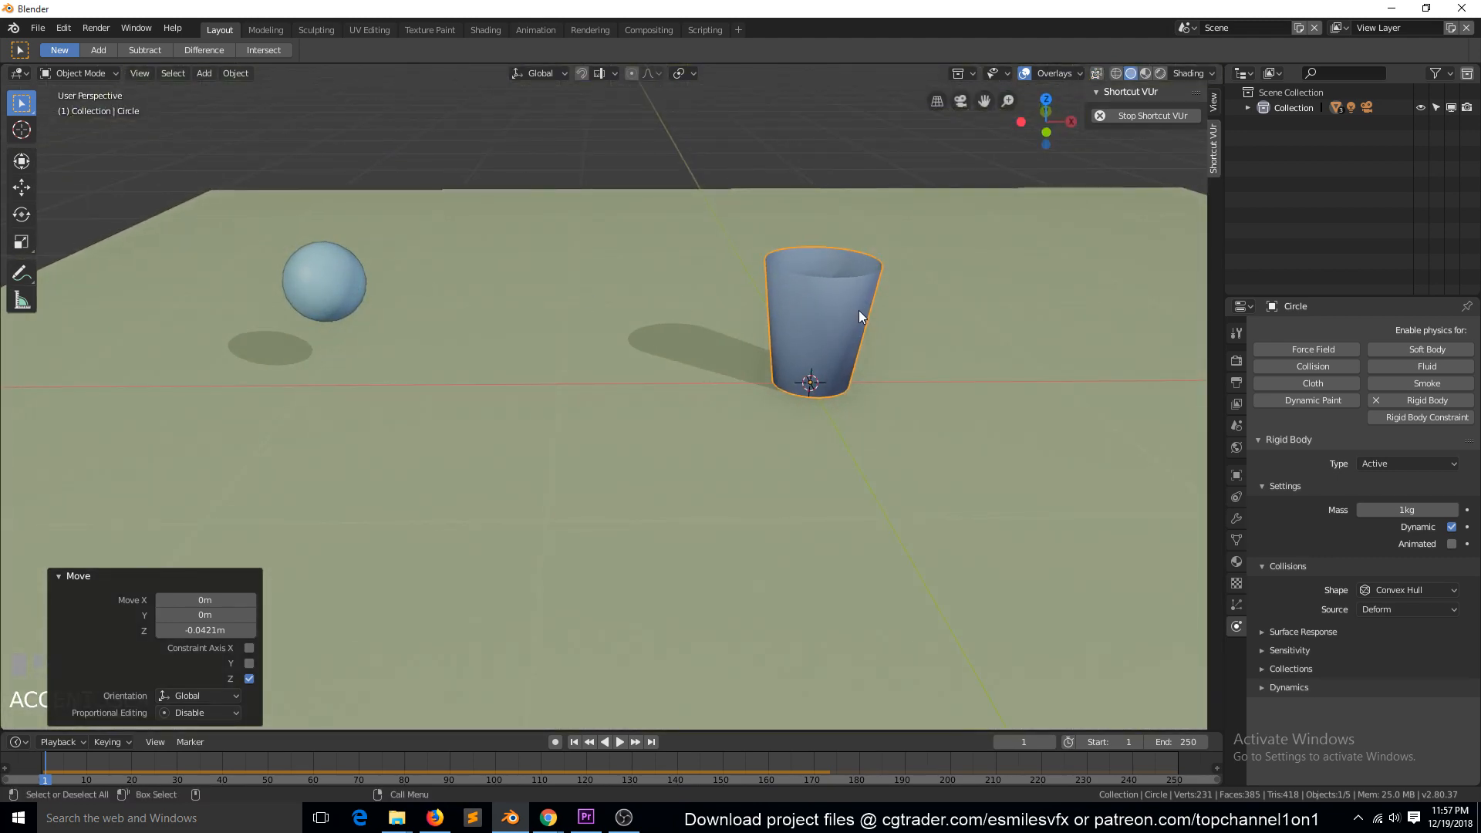
click(316, 304)
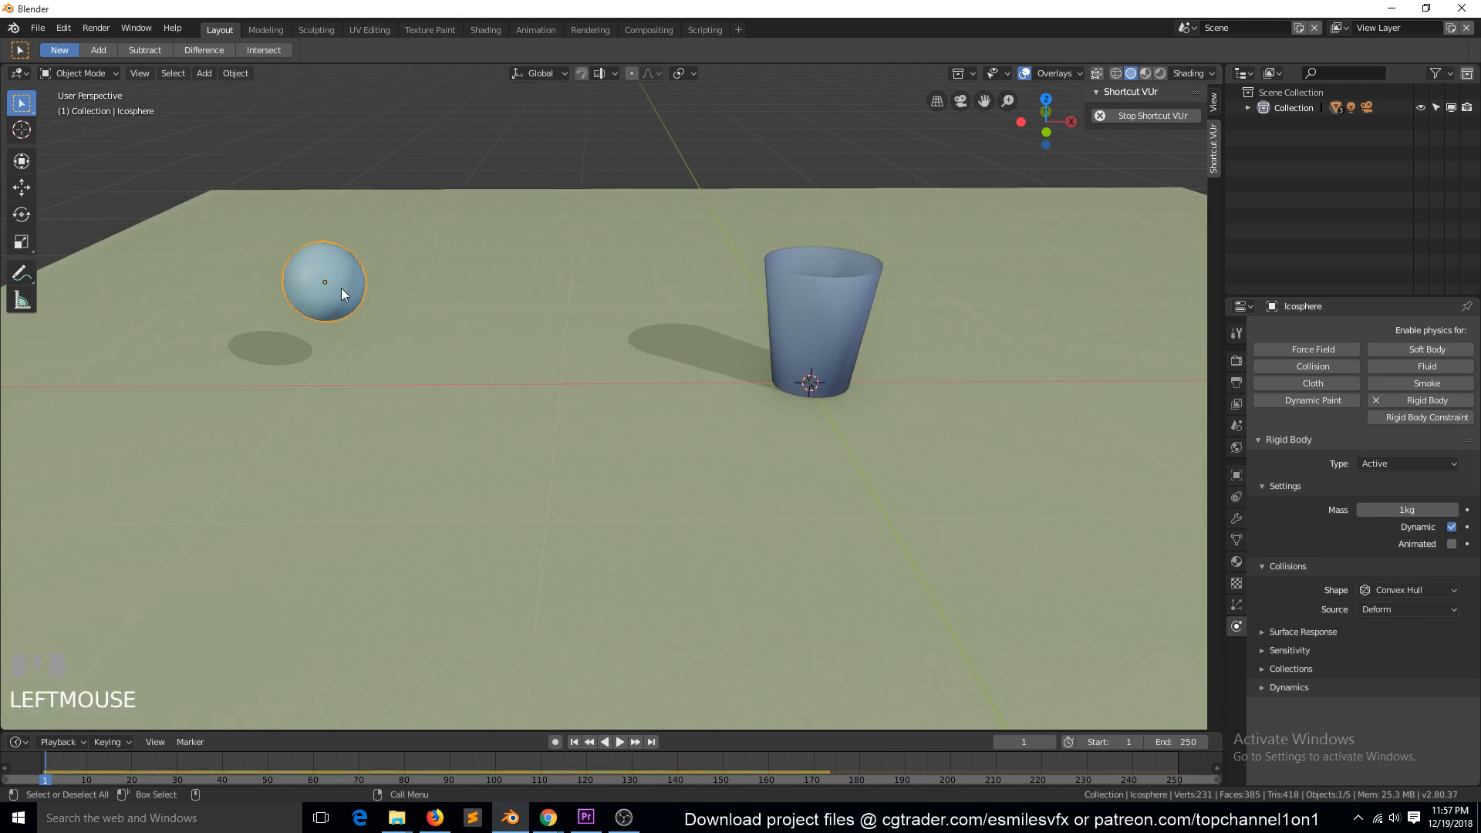
scroll(1303, 501, down, 1)
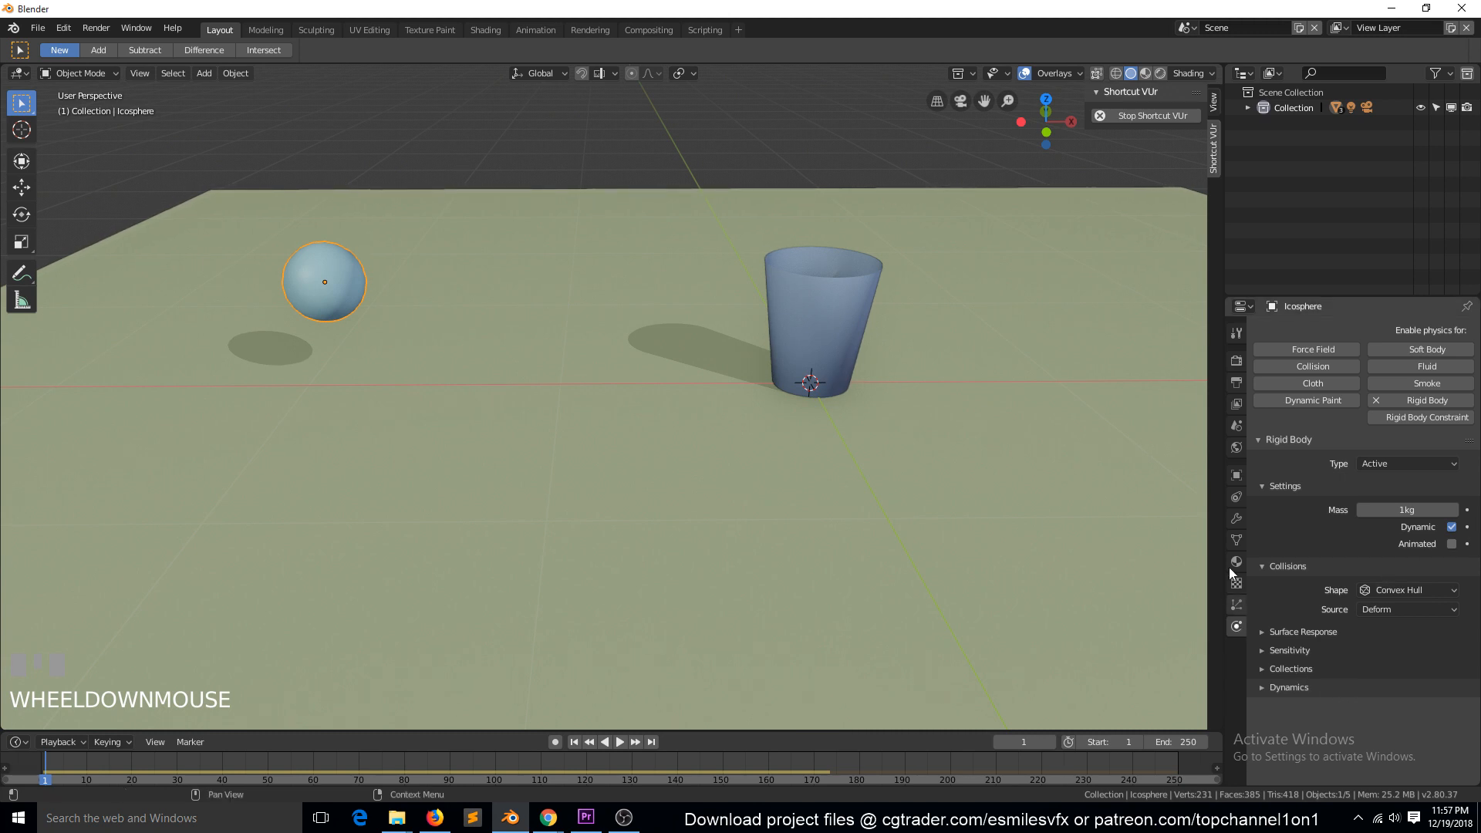
click(1300, 636)
click(1315, 693)
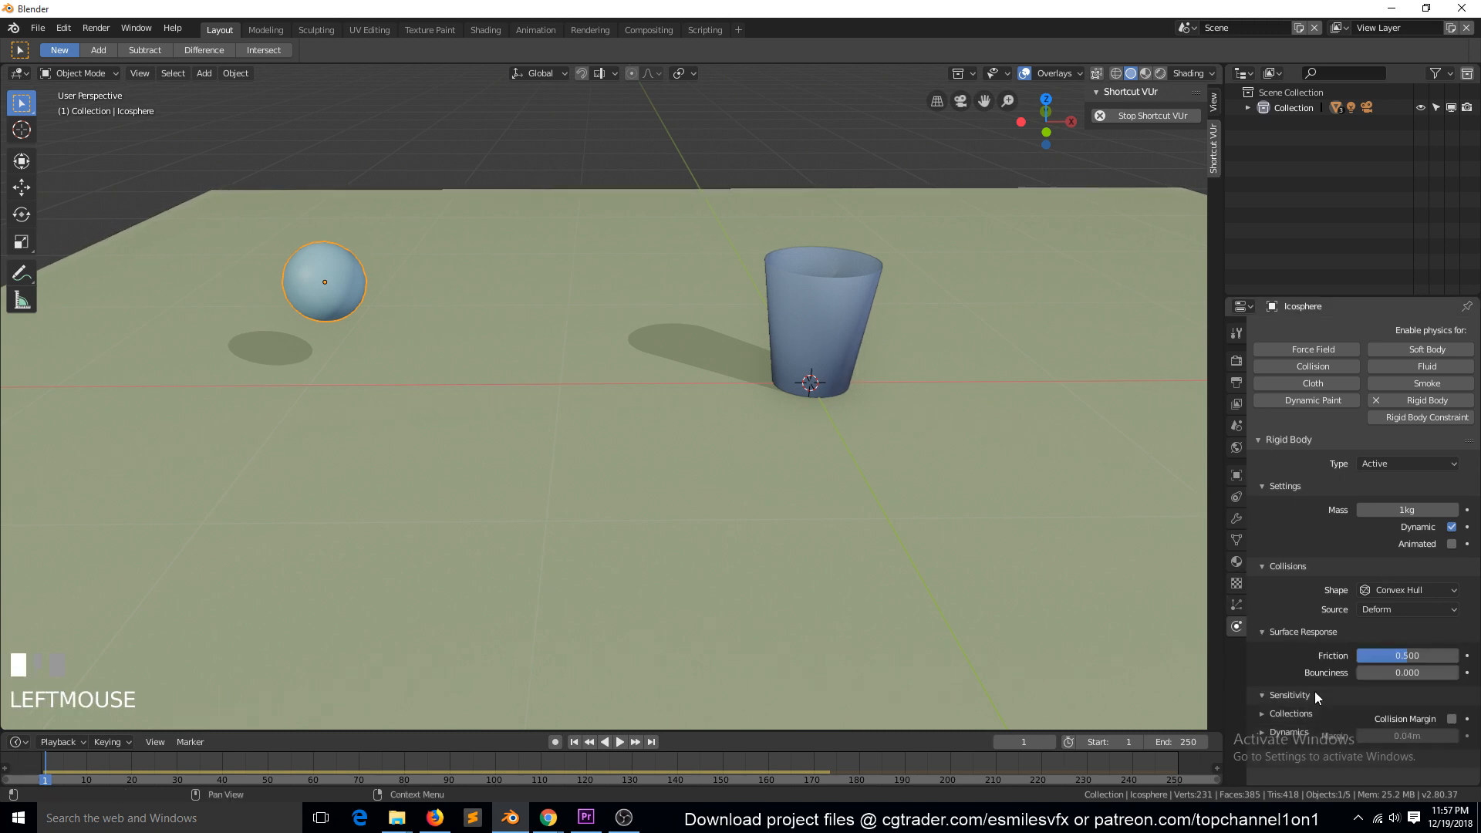
scroll(1324, 719, down, 1)
click(1284, 486)
click(1295, 505)
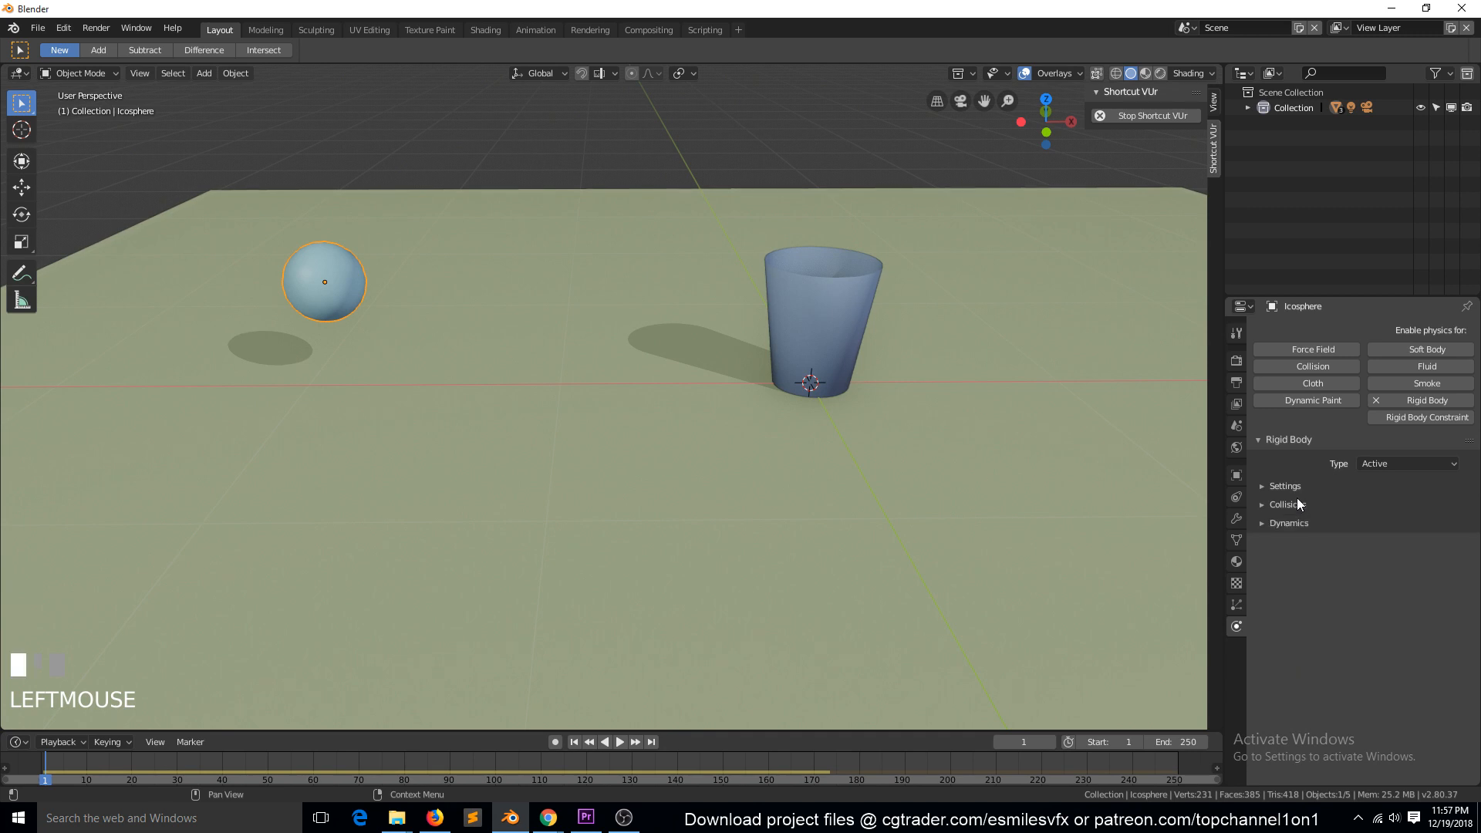
click(1296, 486)
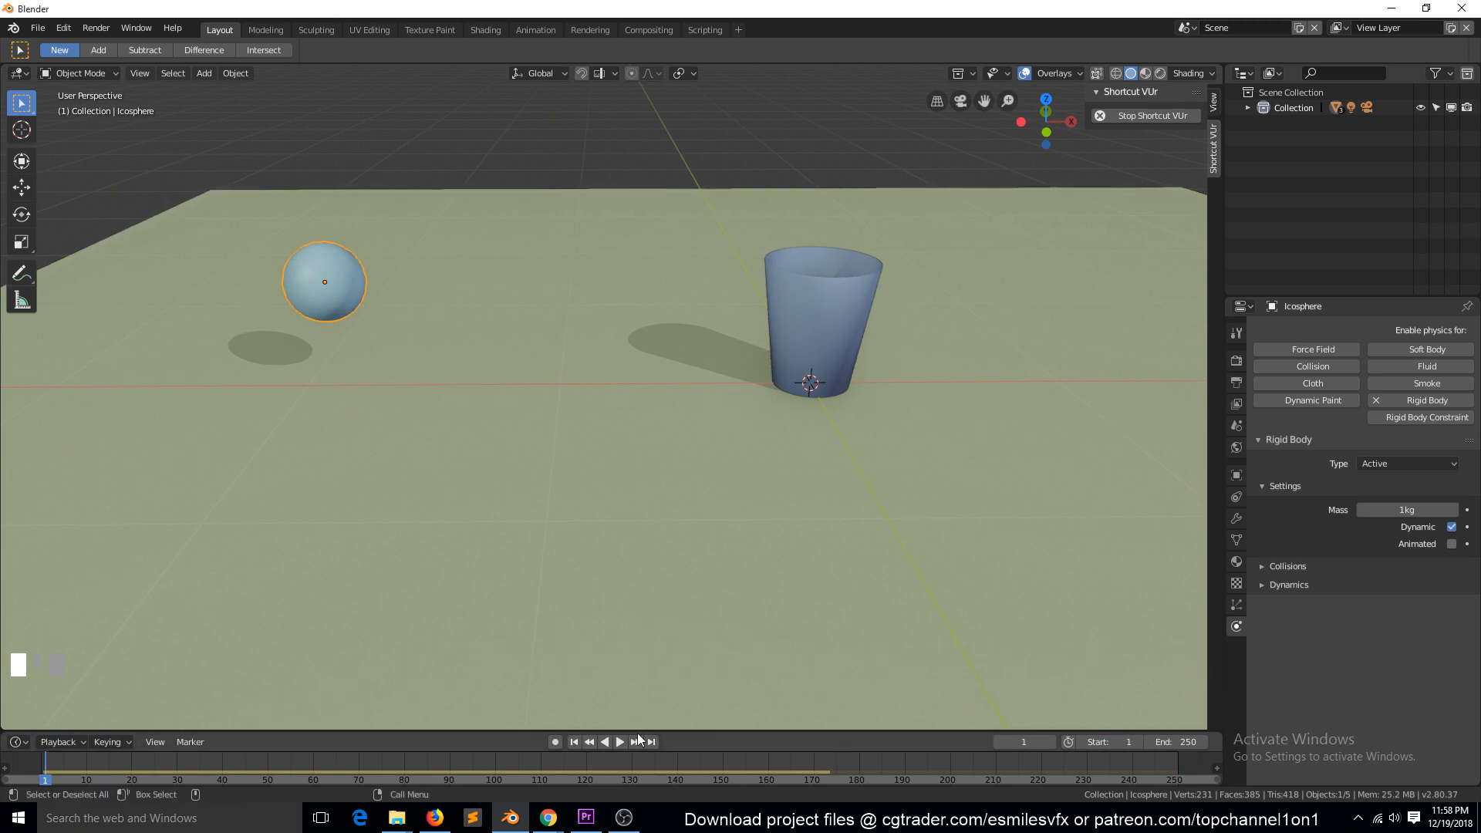
Enlarge the timeline, turn on automatic keyframing, and record the ico sphere's starting position at frame 1
drag(635, 731, 545, 679)
click(554, 688)
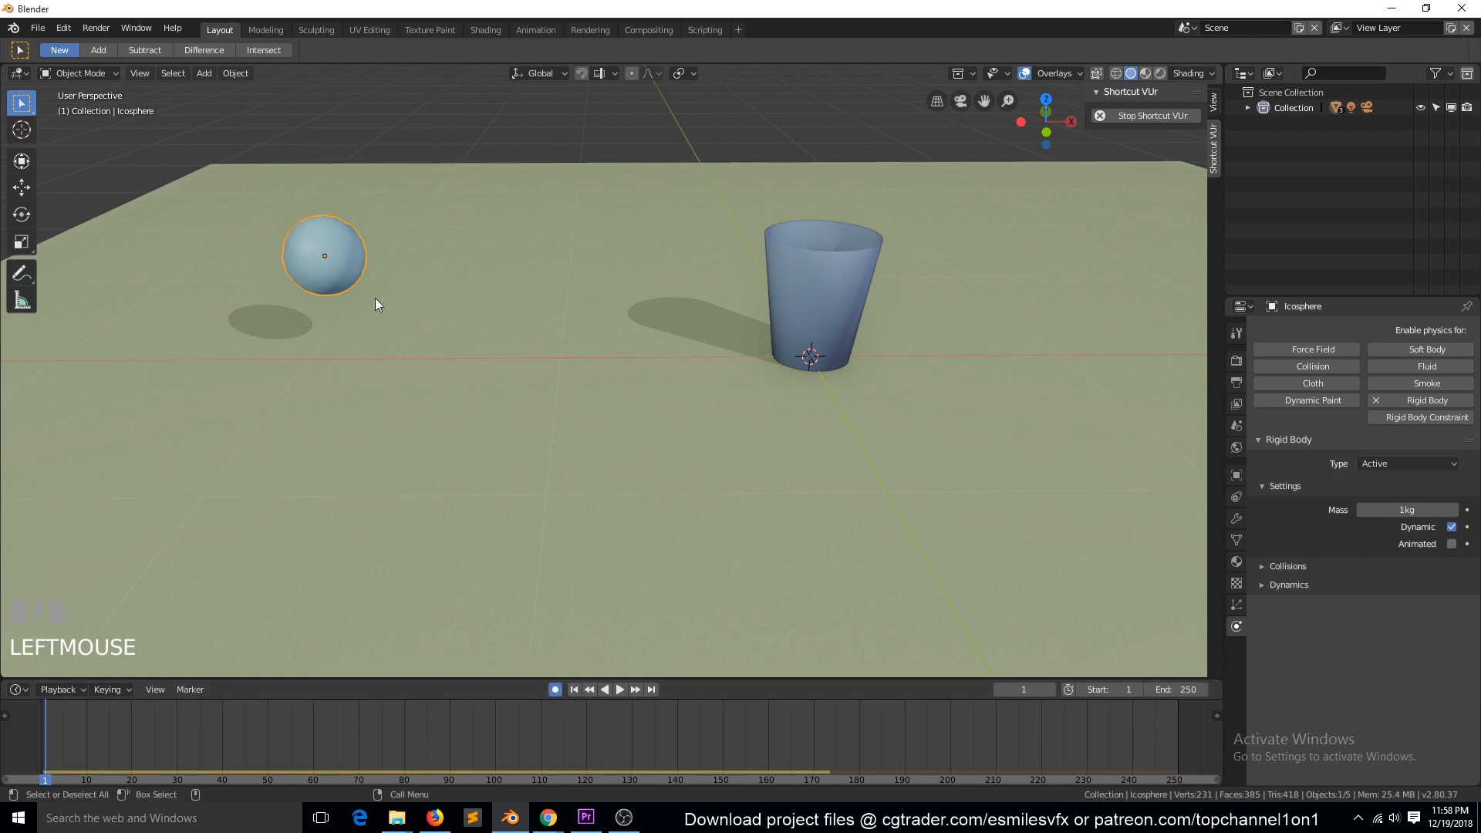
drag(375, 304, 369, 297)
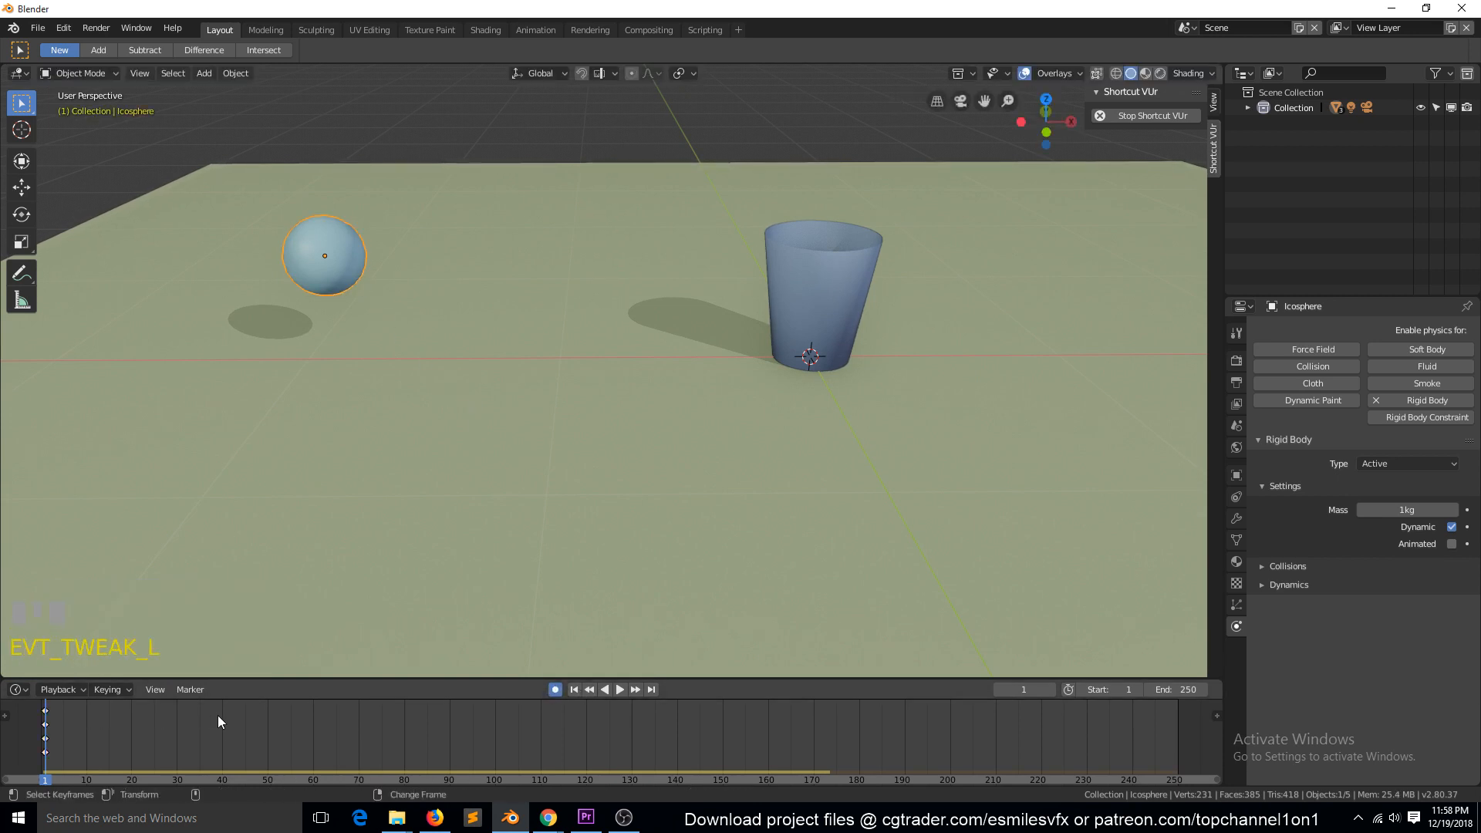
Keyframe the ico sphere at frame 40, moved about 2.3 m along the X axis past the cup
click(119, 724)
right_drag(119, 724, 223, 725)
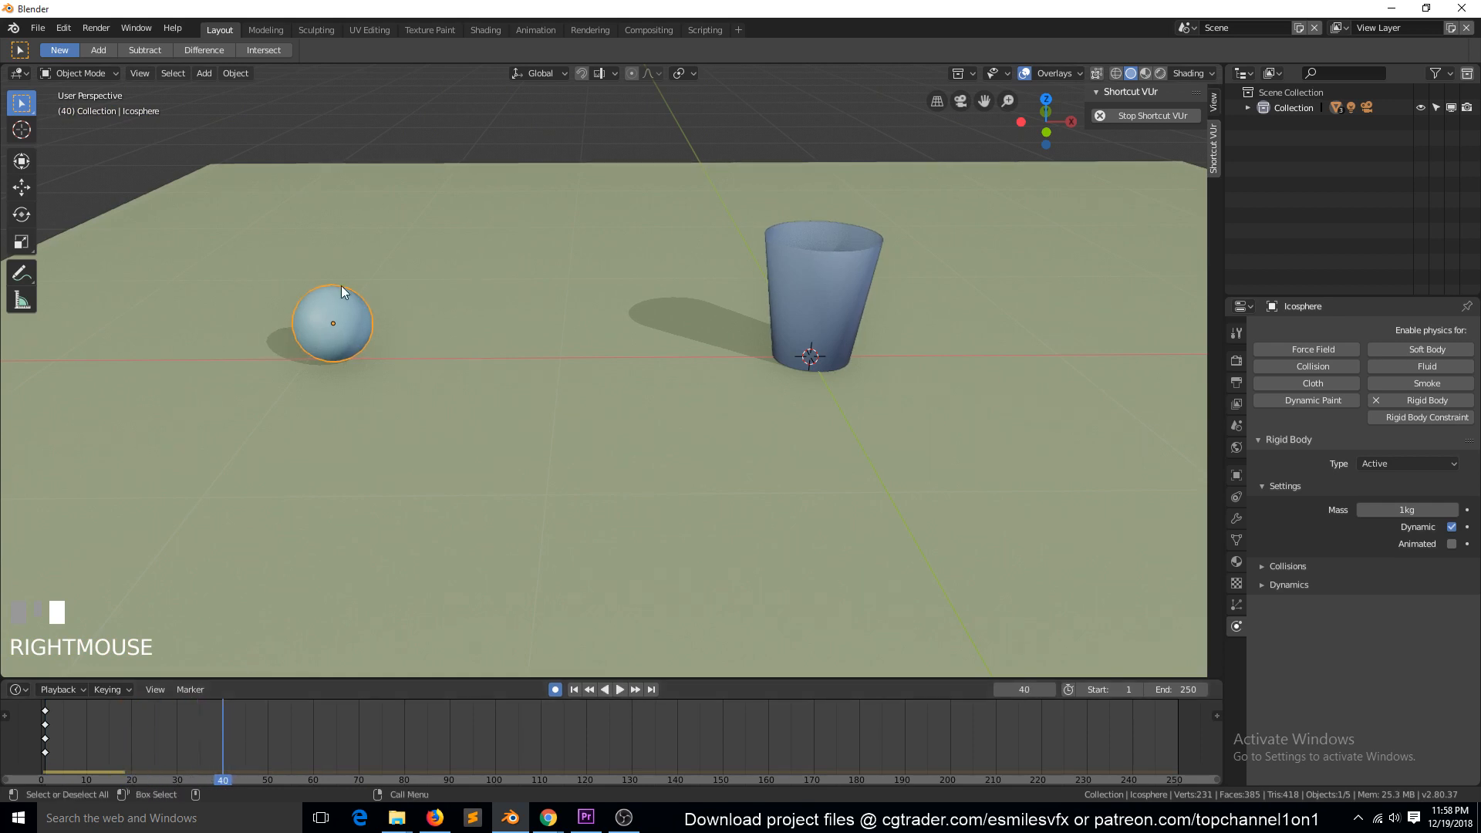
key(g)
key(x)
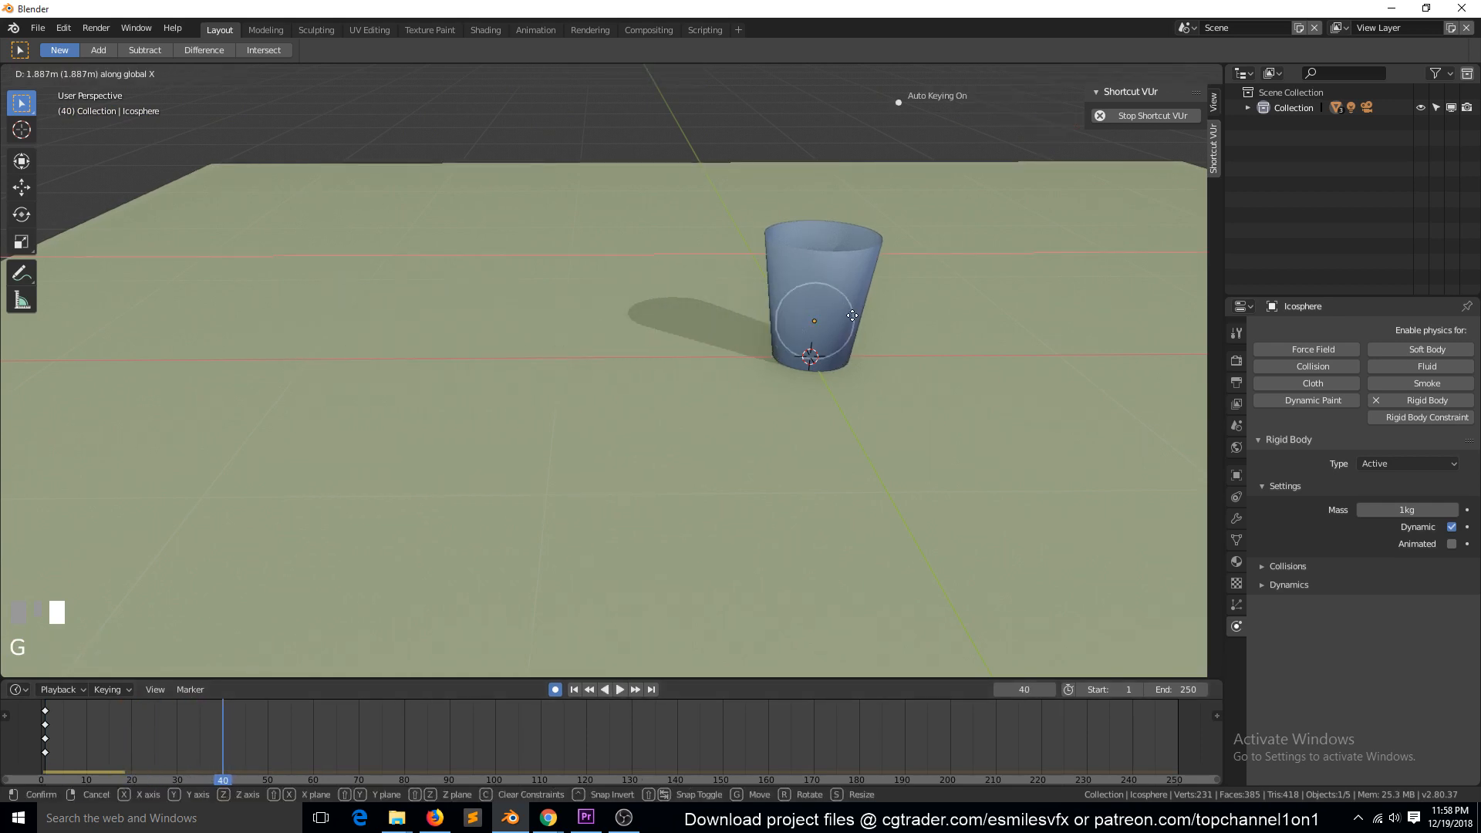
click(940, 331)
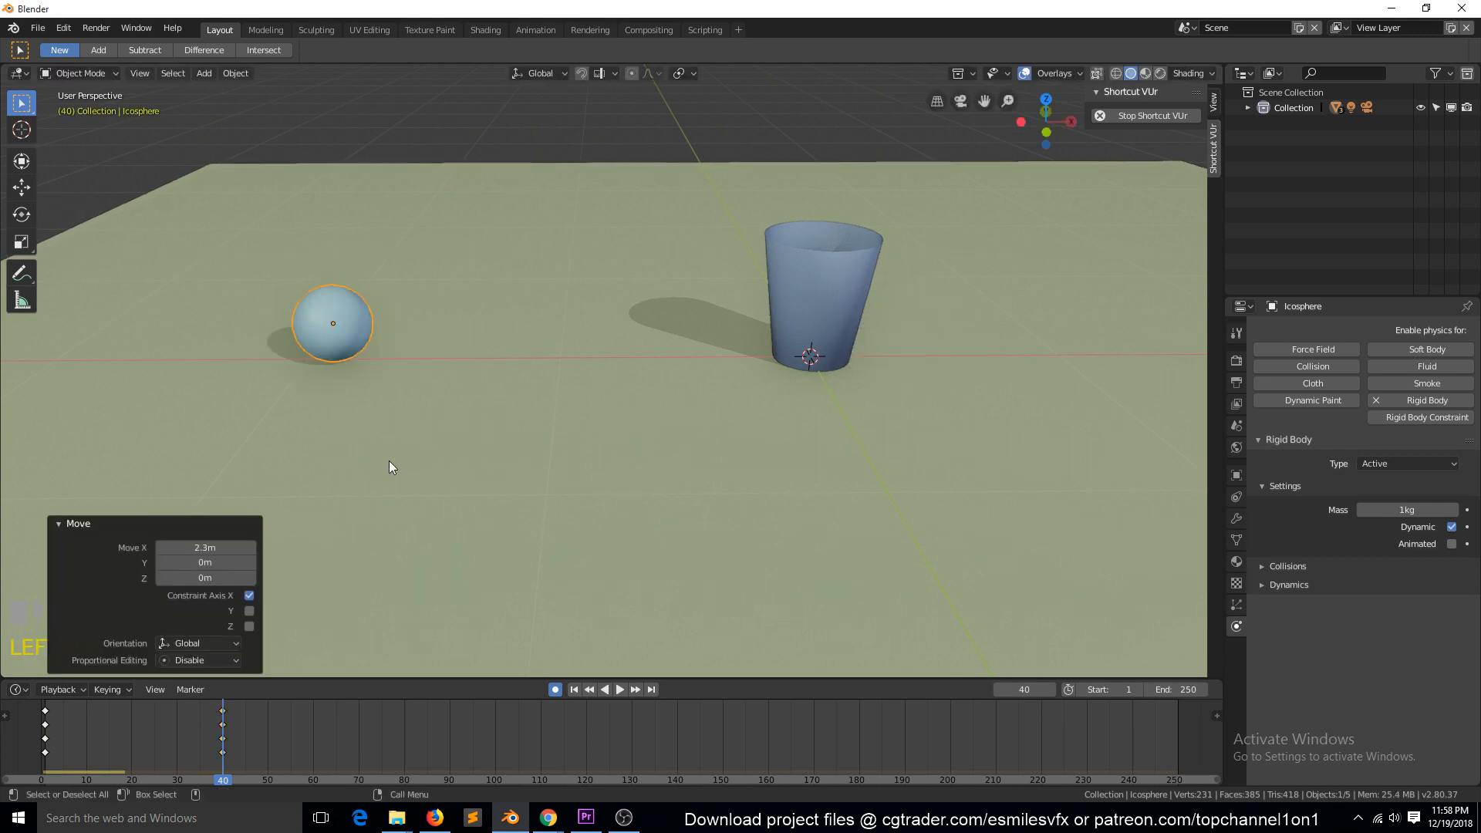
Play the animation from the start to check the ico sphere's keyframed motion, and stop playback
right_drag(215, 737, 37, 729)
key(space)
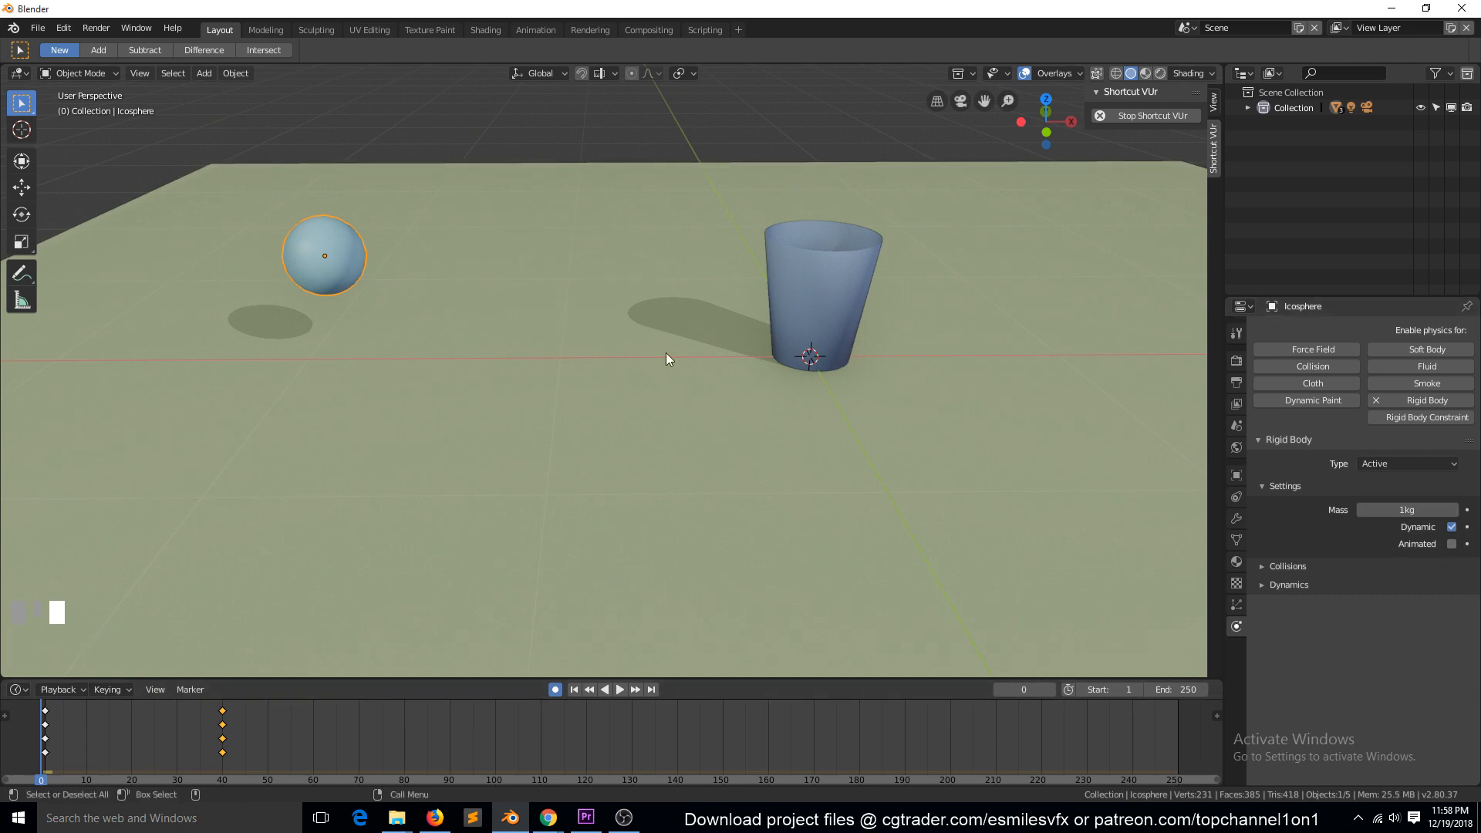
click(620, 689)
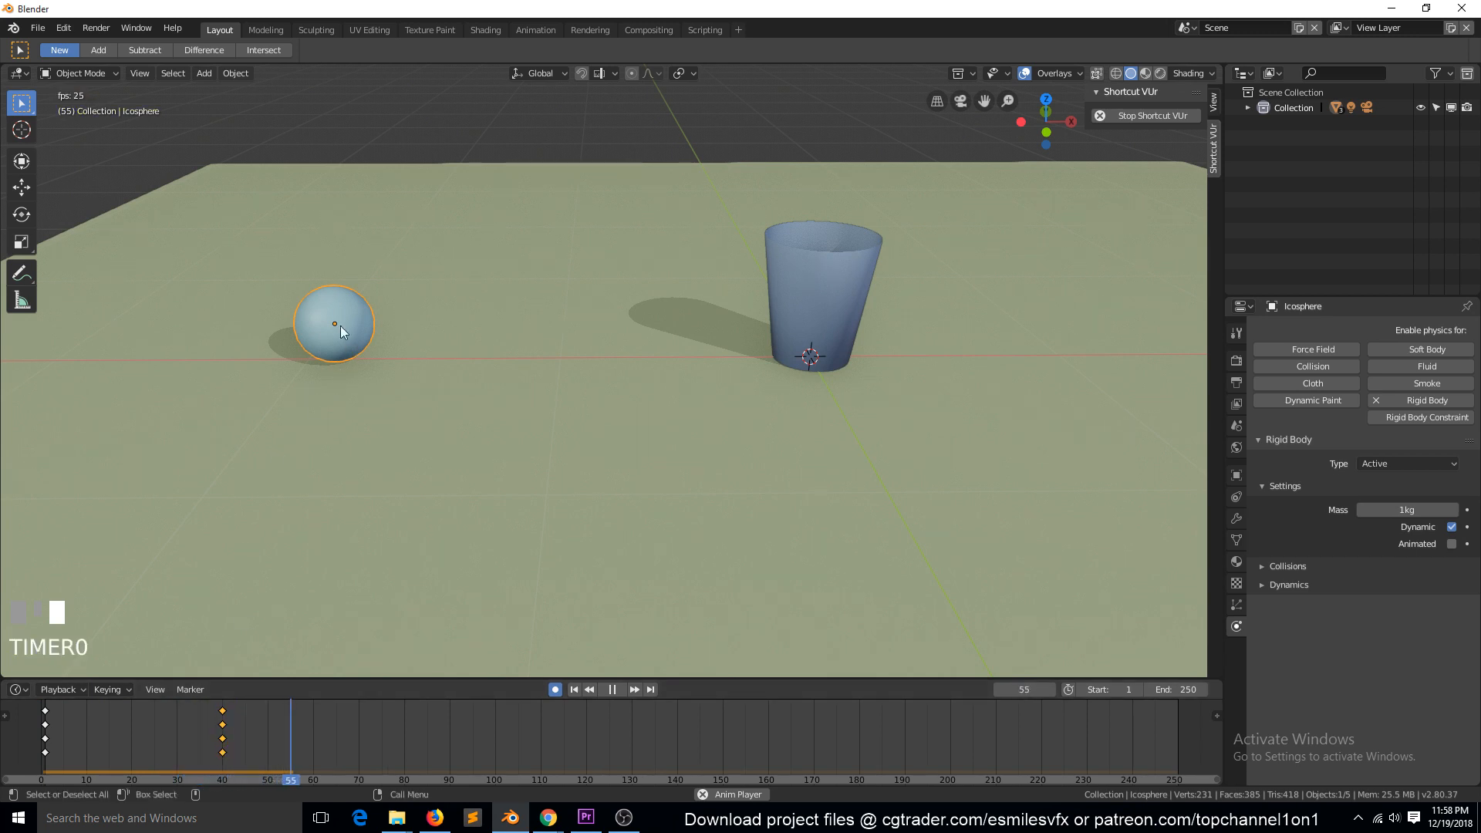
key(Escape)
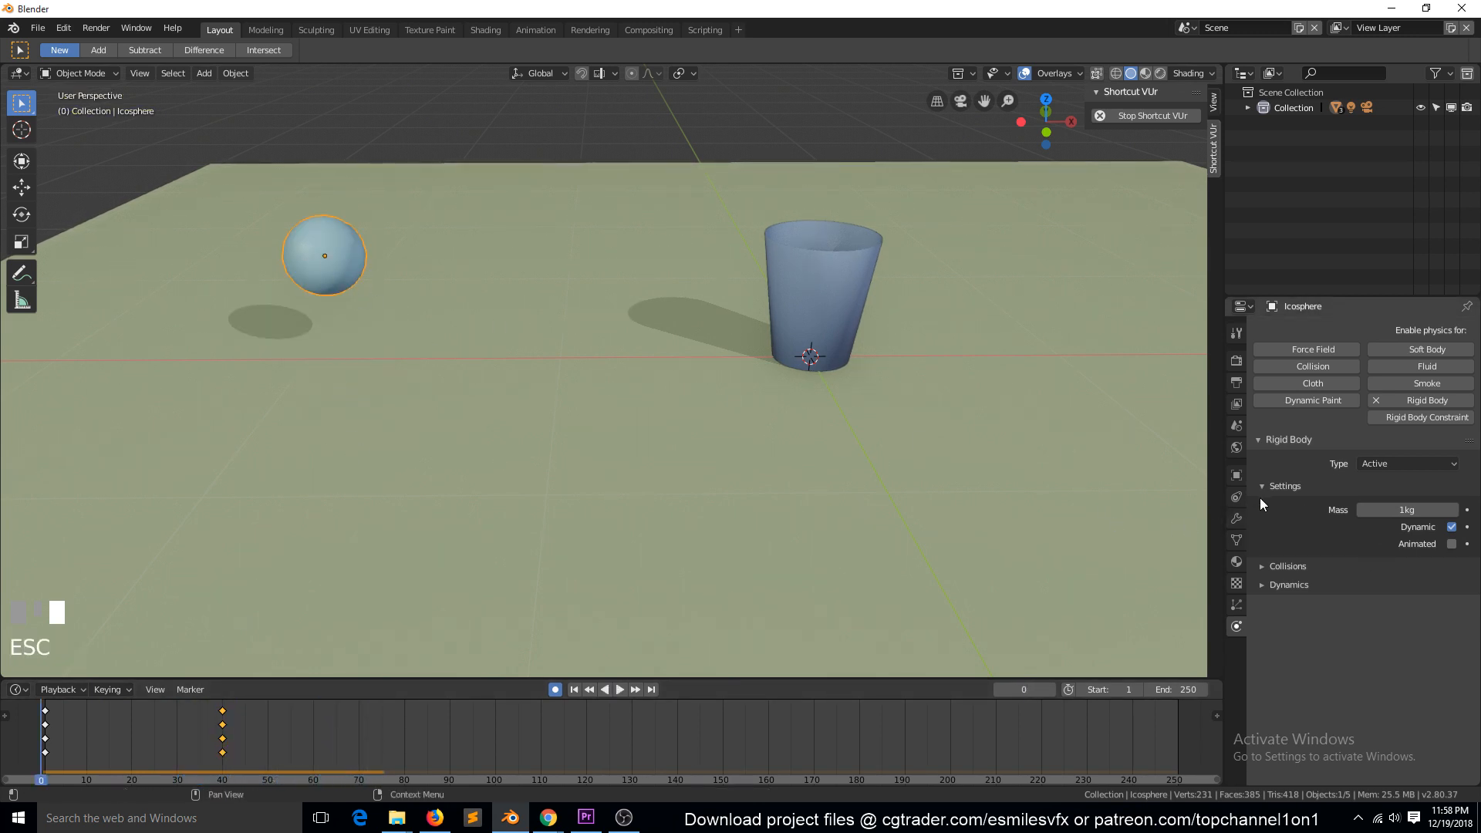
Enable the Animated option in the ico sphere's rigid body settings at frame 1
click(591, 688)
click(1452, 543)
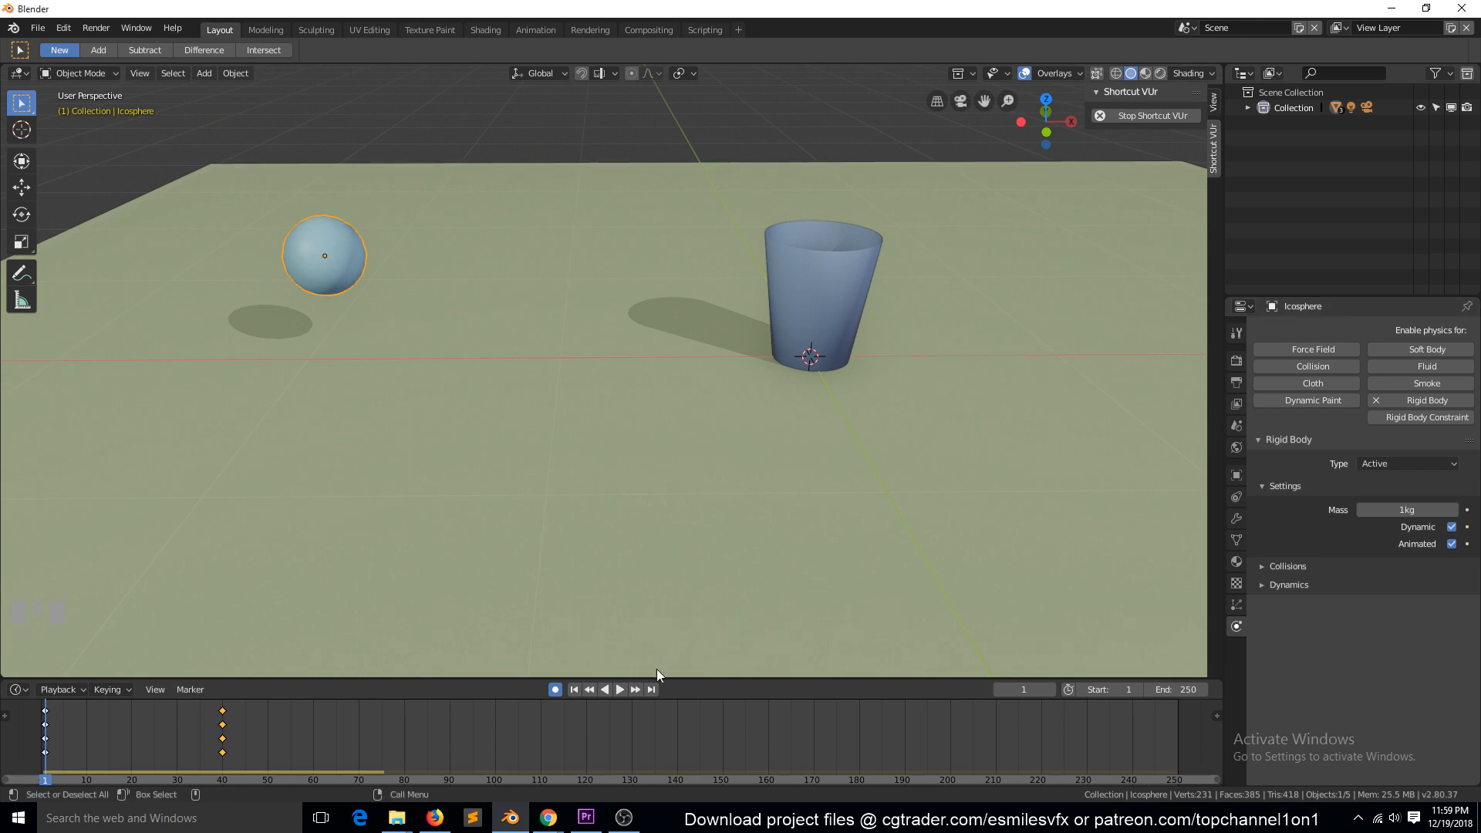
Play the simulation to check the animated ball's collision with the cup, and rewind to the first frame
click(581, 695)
click(618, 689)
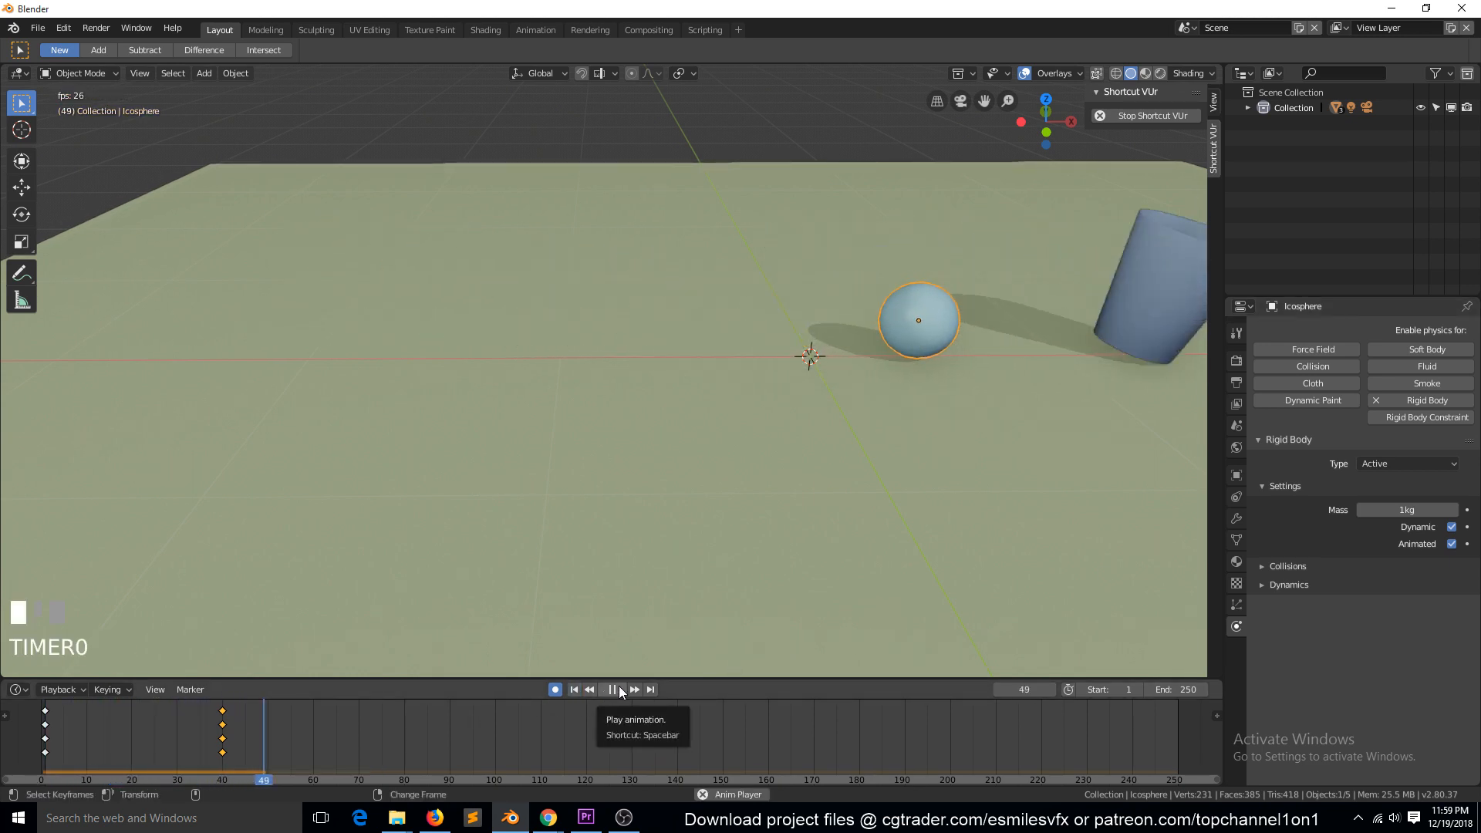
click(619, 689)
click(575, 690)
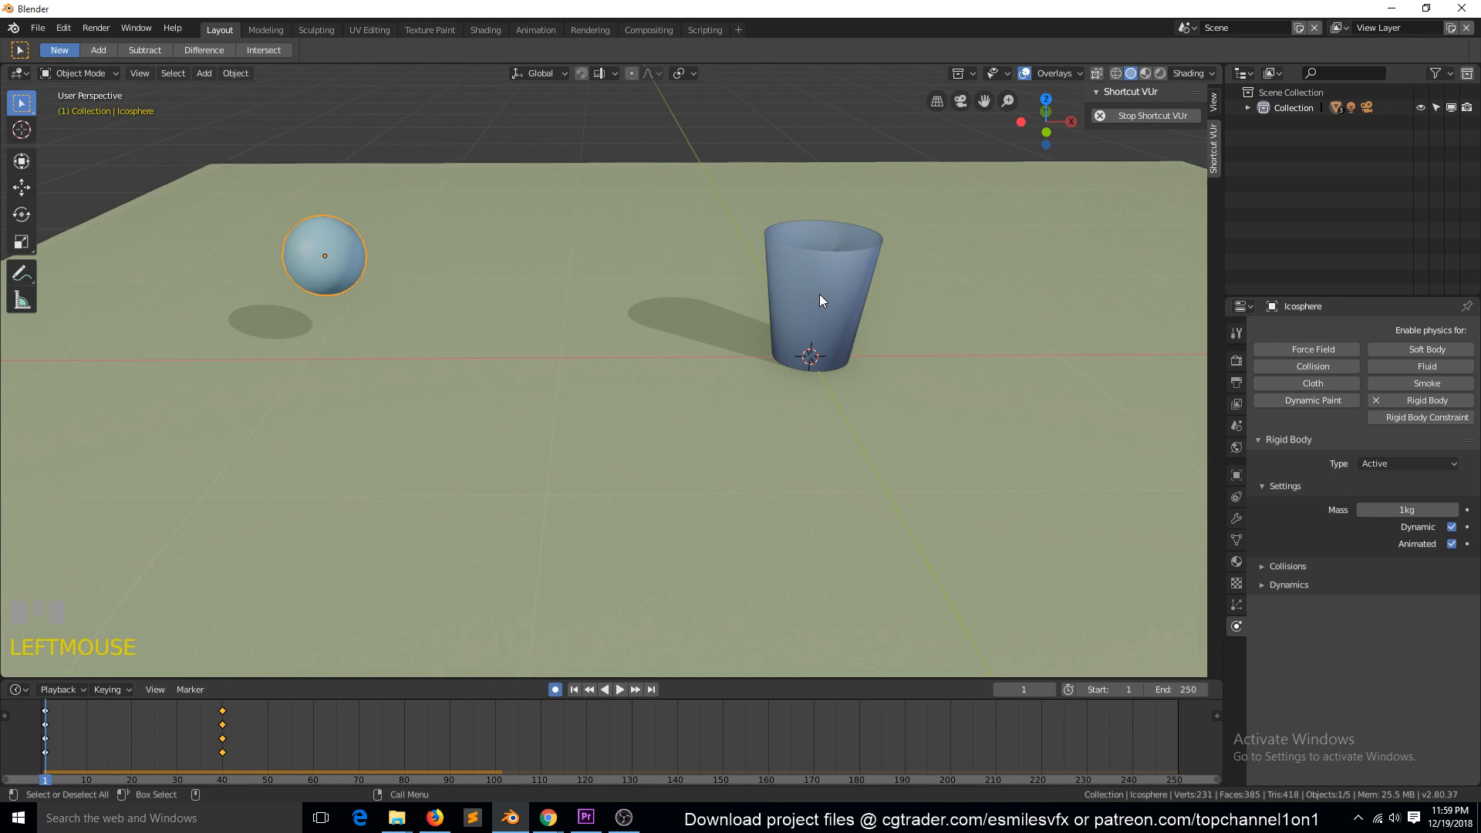
key(grave)
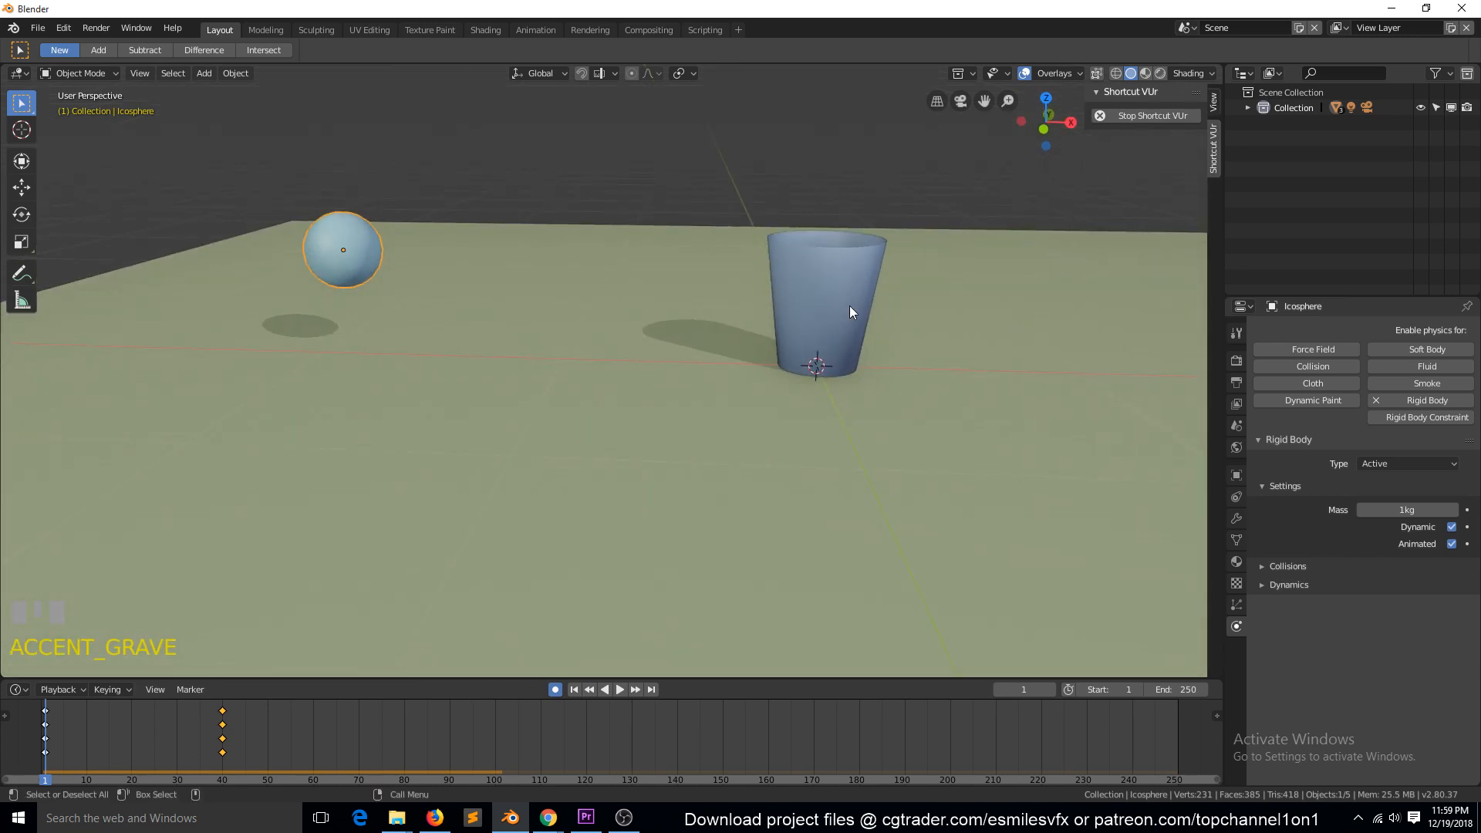
Select the cup, play the simulation to check how it reacts to the ball, and return to the first frame
click(849, 306)
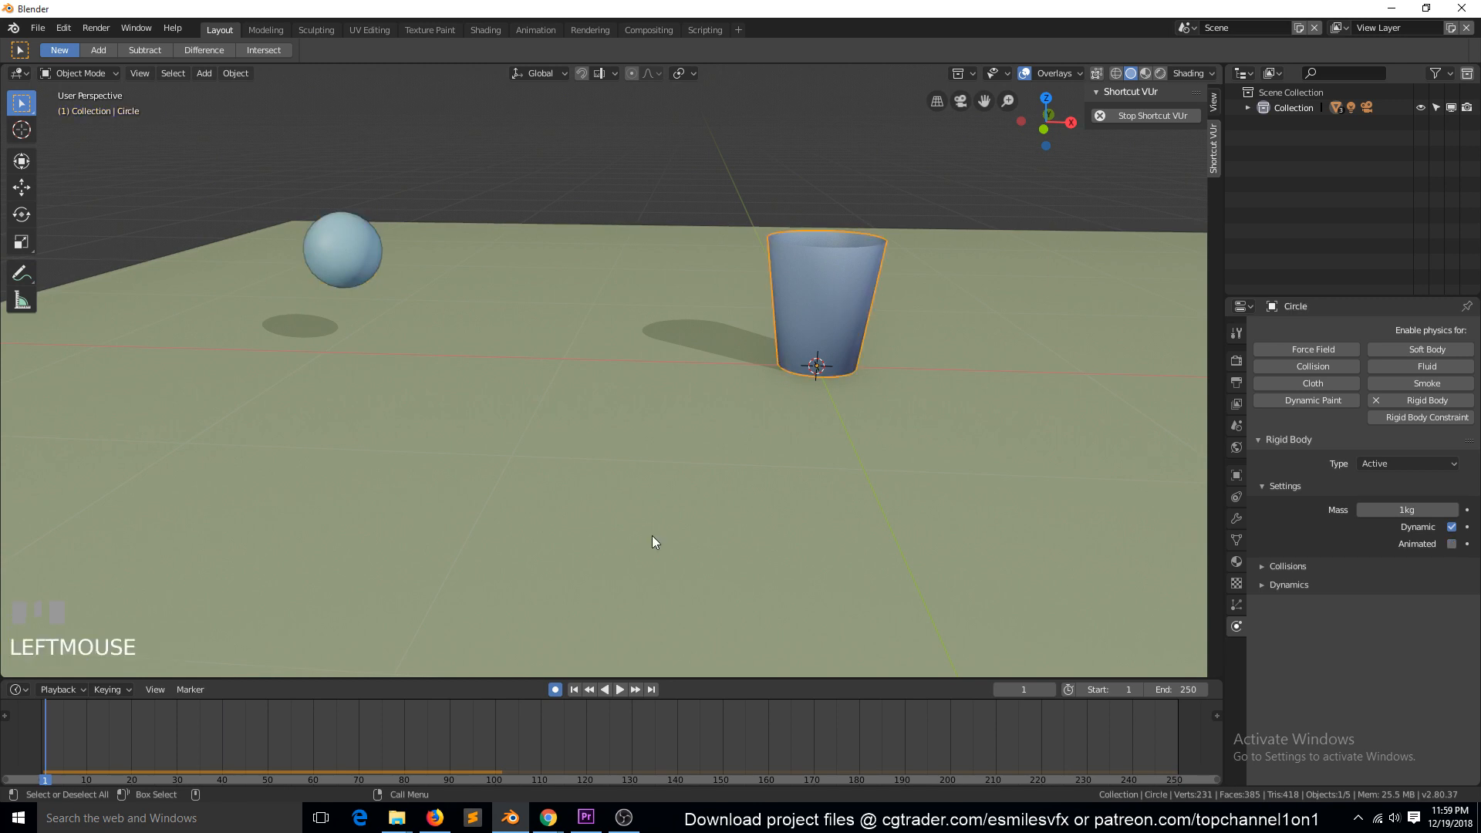
click(618, 689)
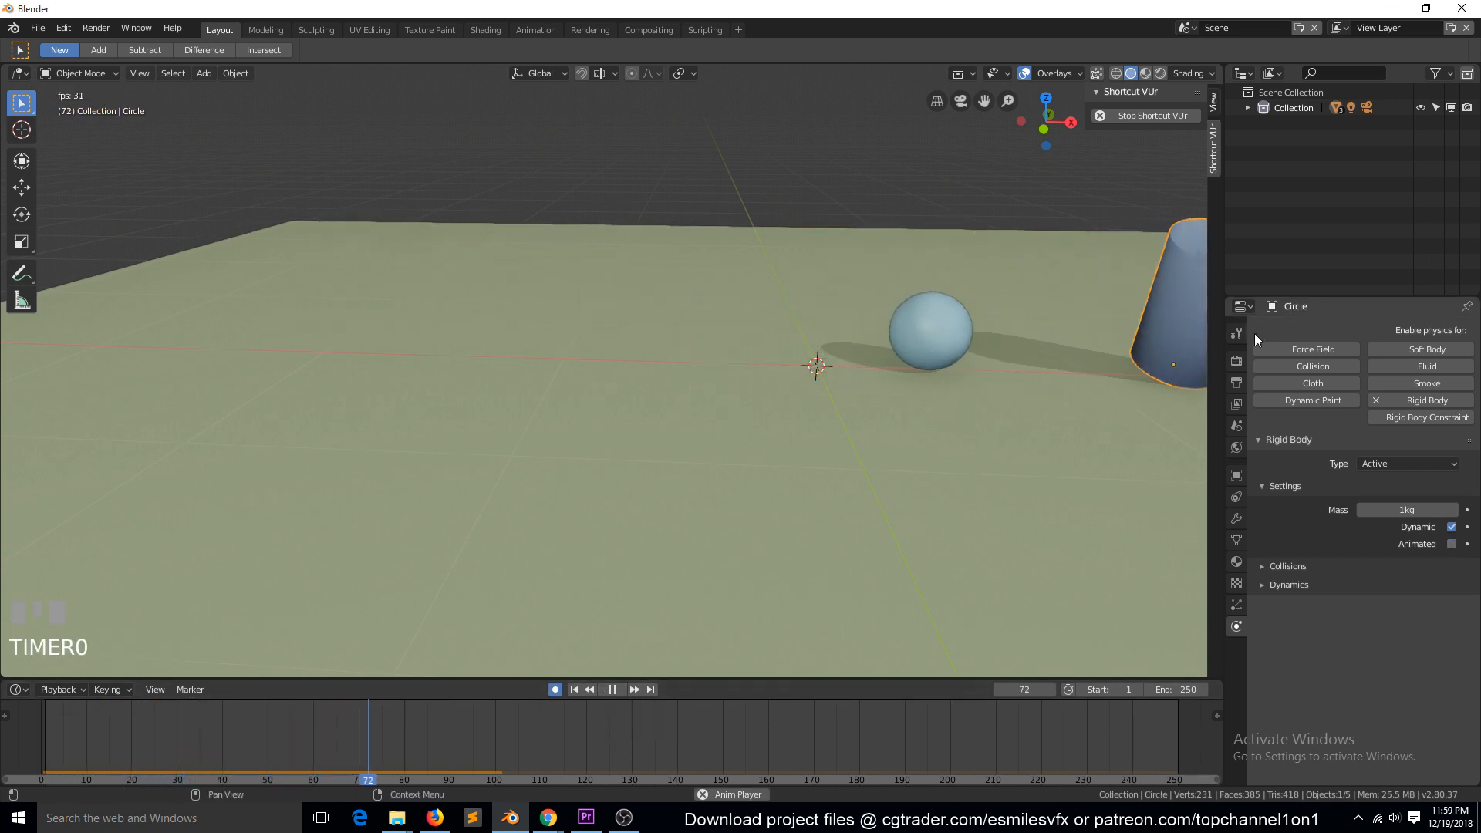
click(612, 690)
click(574, 690)
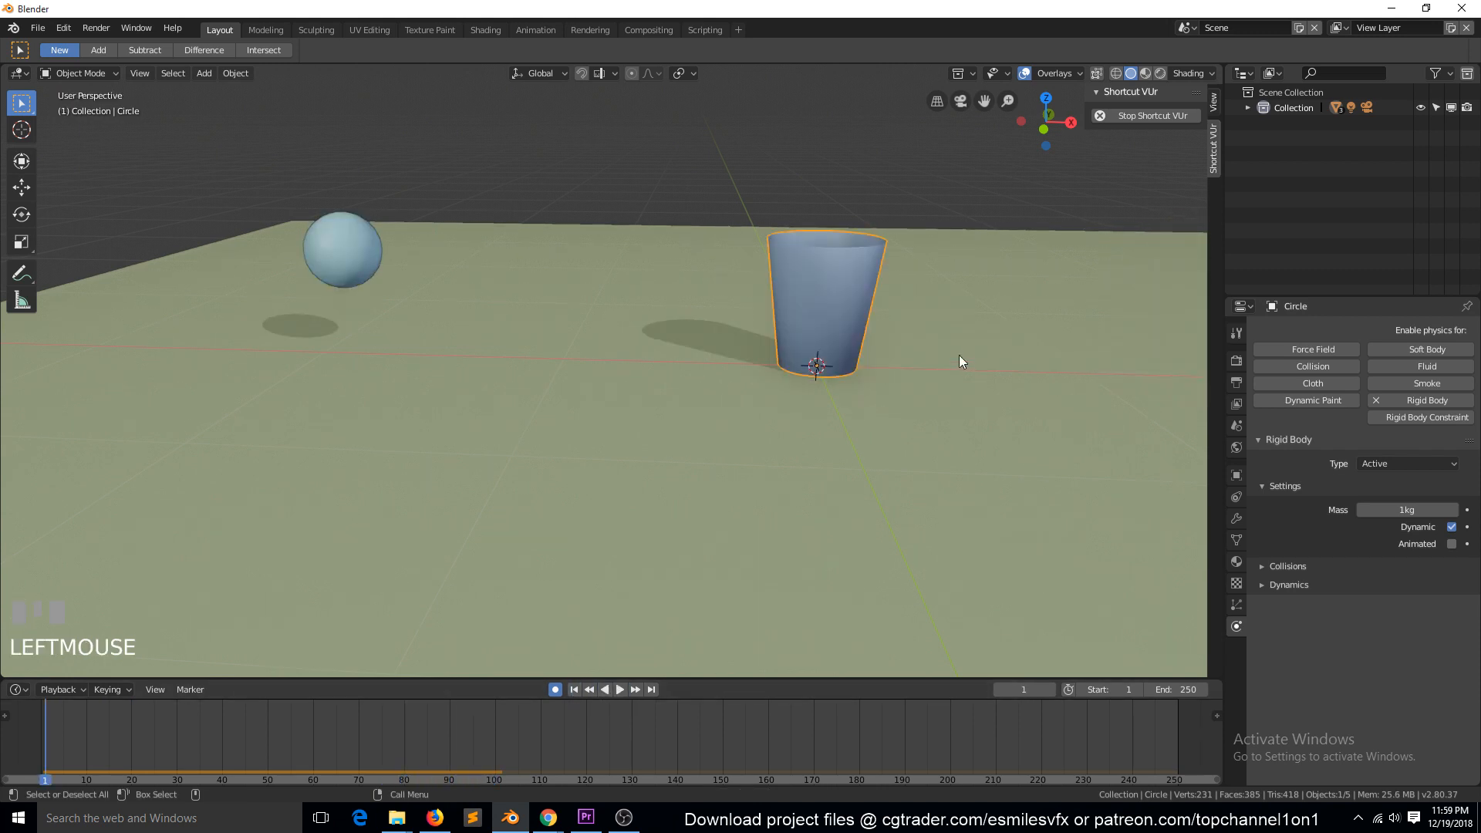
Set the cup's origin to its geometry
key(grave)
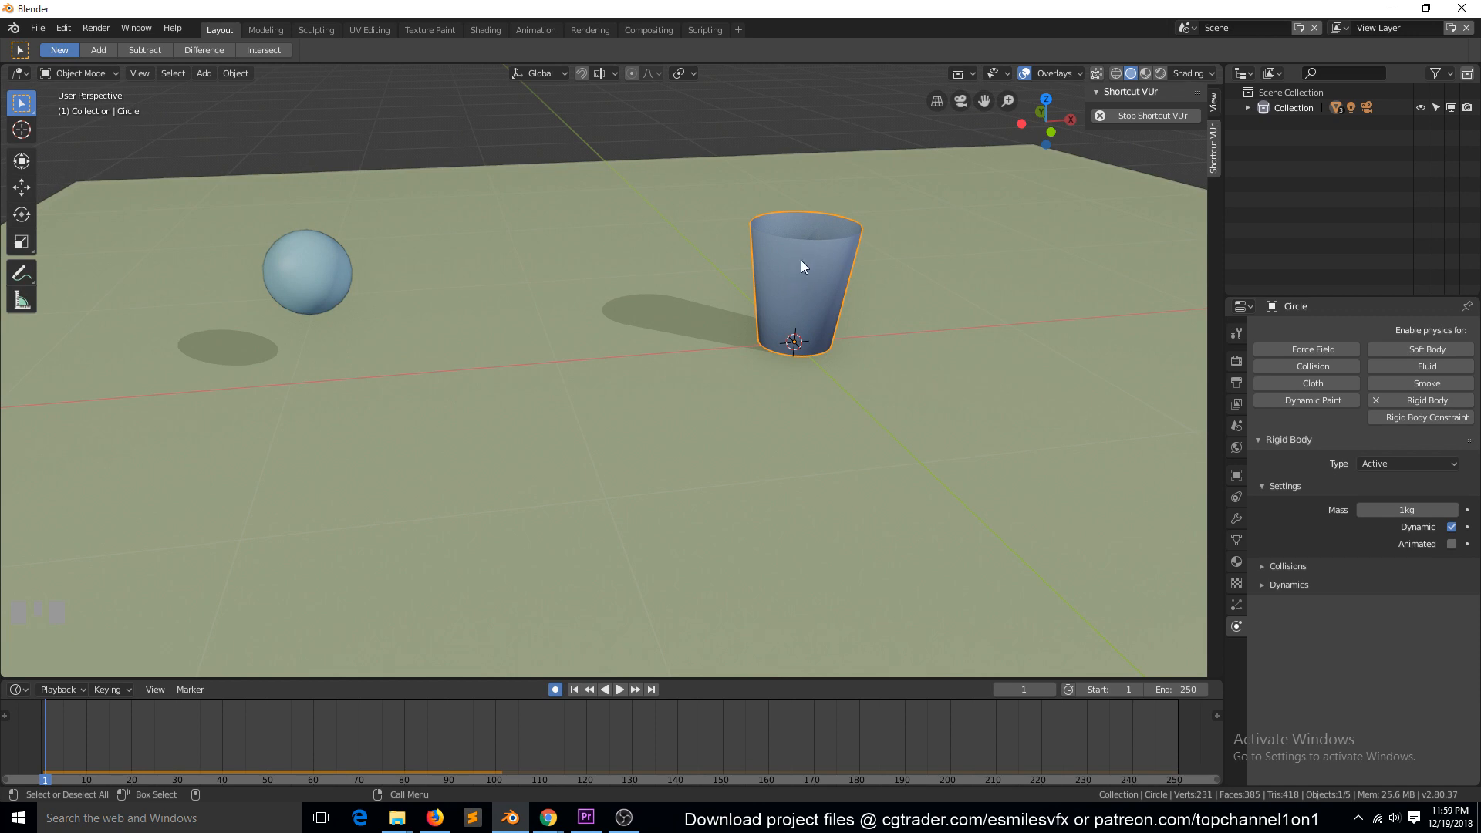
key(grave)
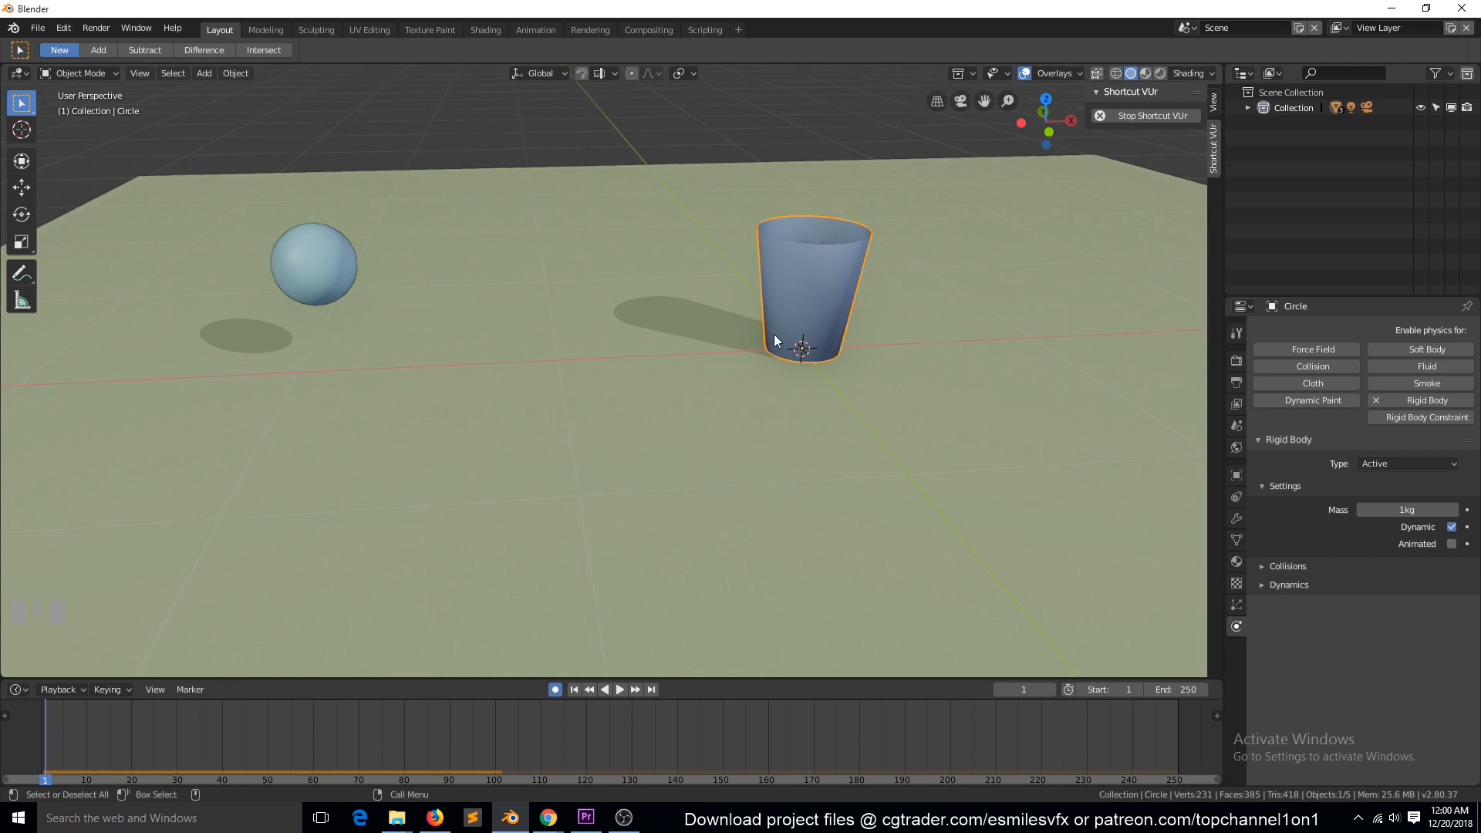
right_click(790, 262)
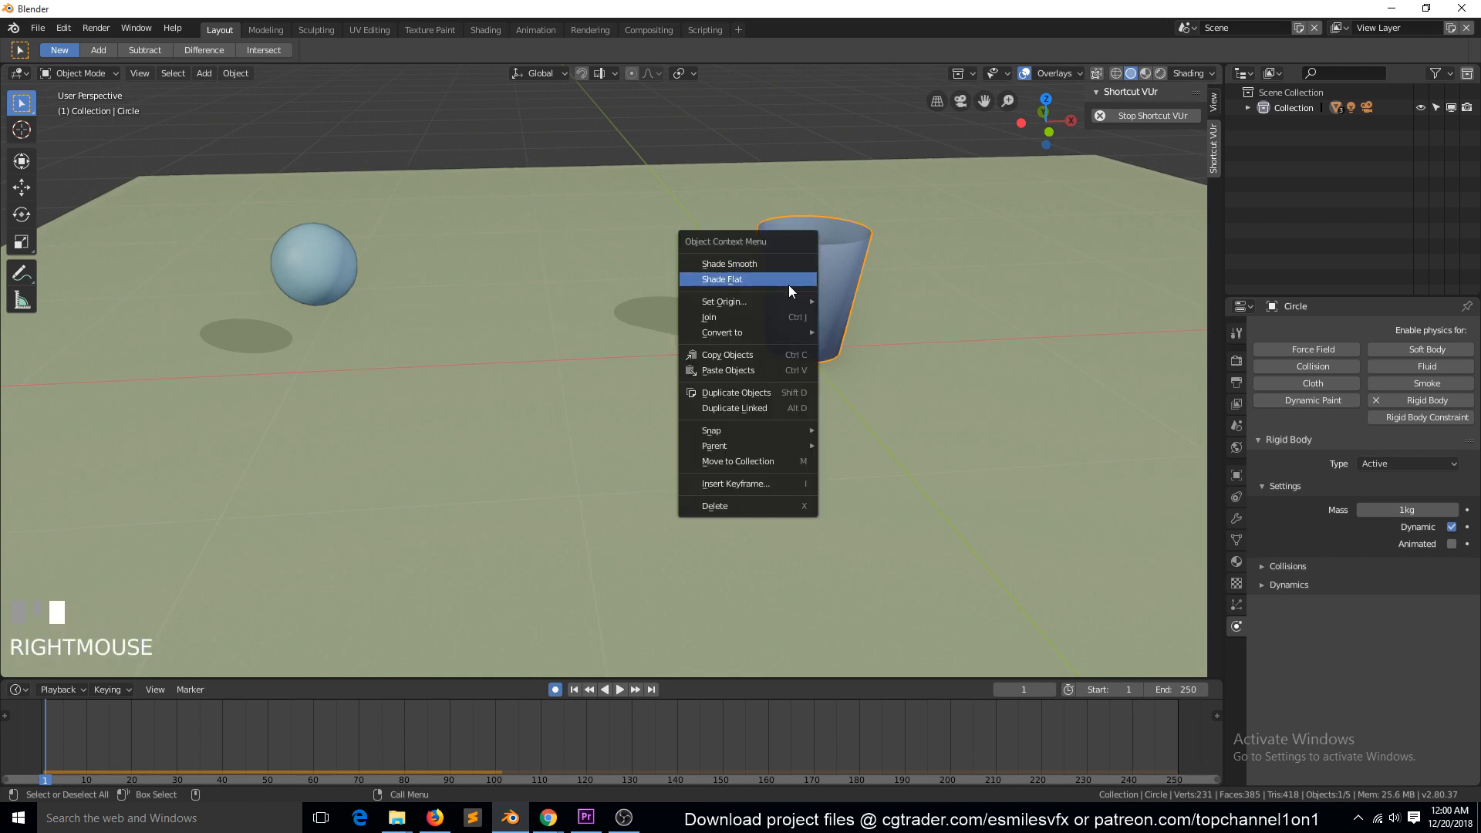
mouse_move(795, 302)
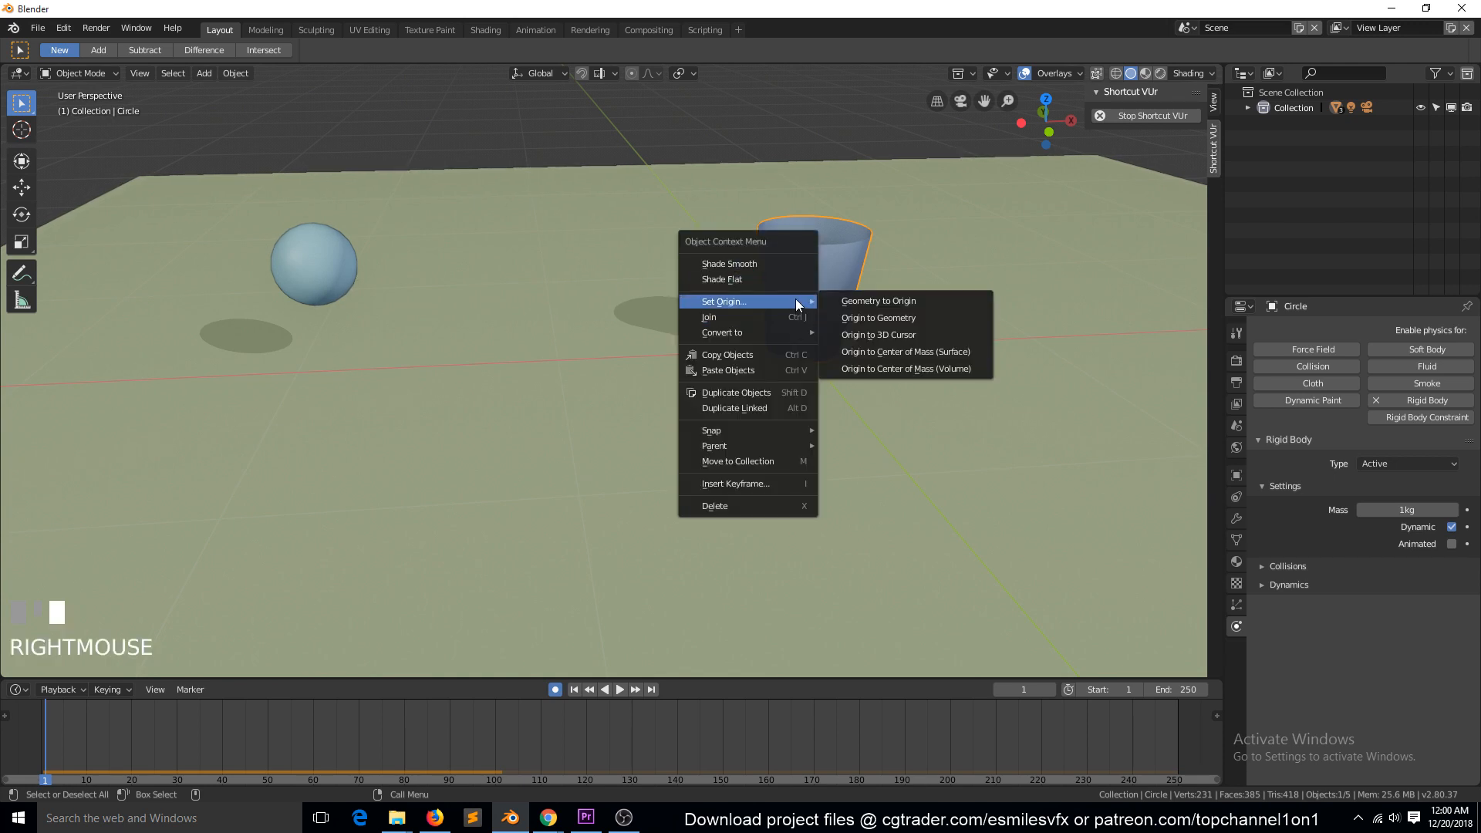
click(877, 319)
middle_drag(817, 313, 824, 289)
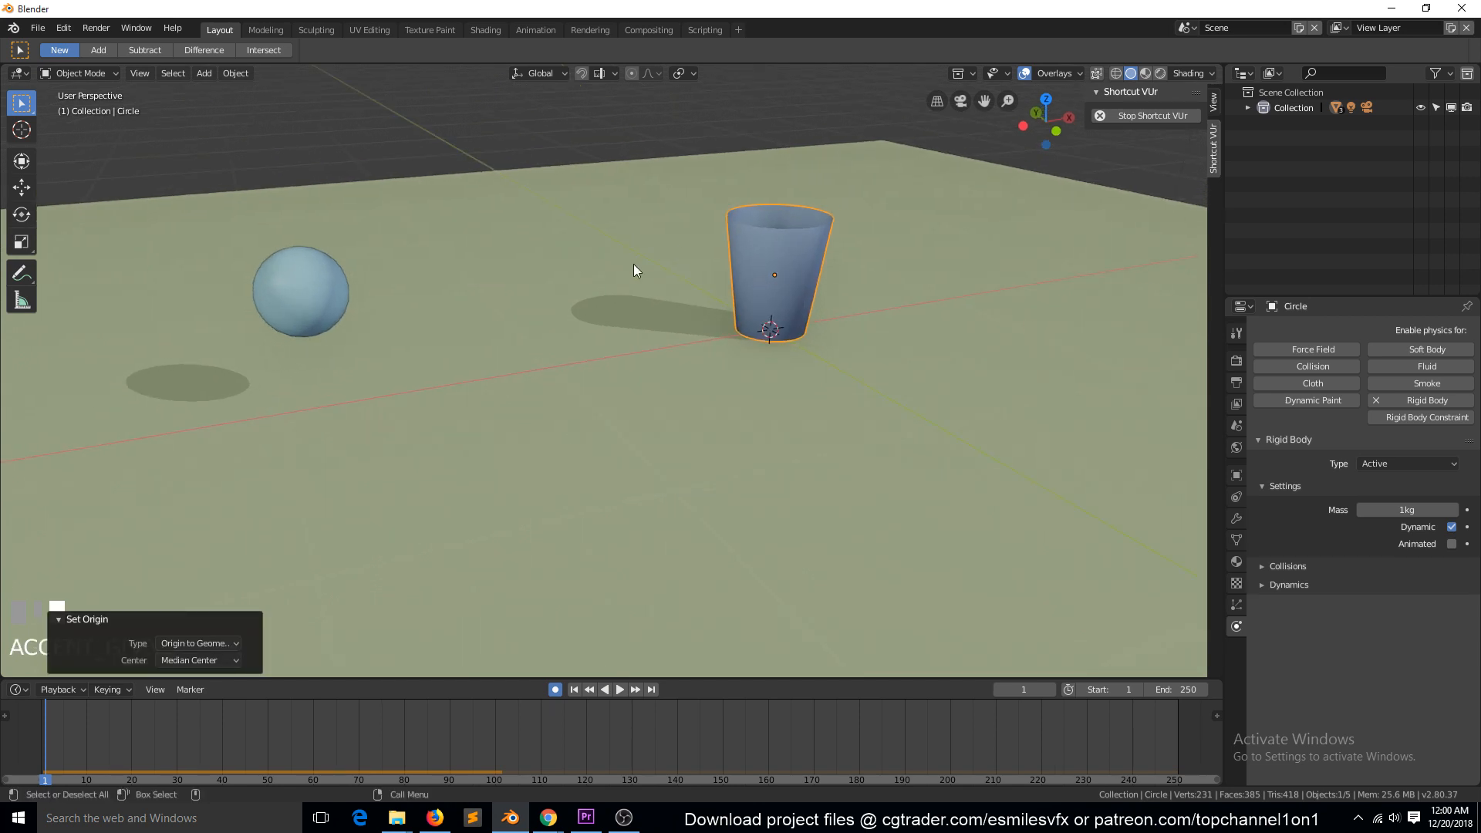
Play the simulation twice from frame 1 to check the cup's reaction with its recentred origin, and rewind
click(576, 690)
click(621, 689)
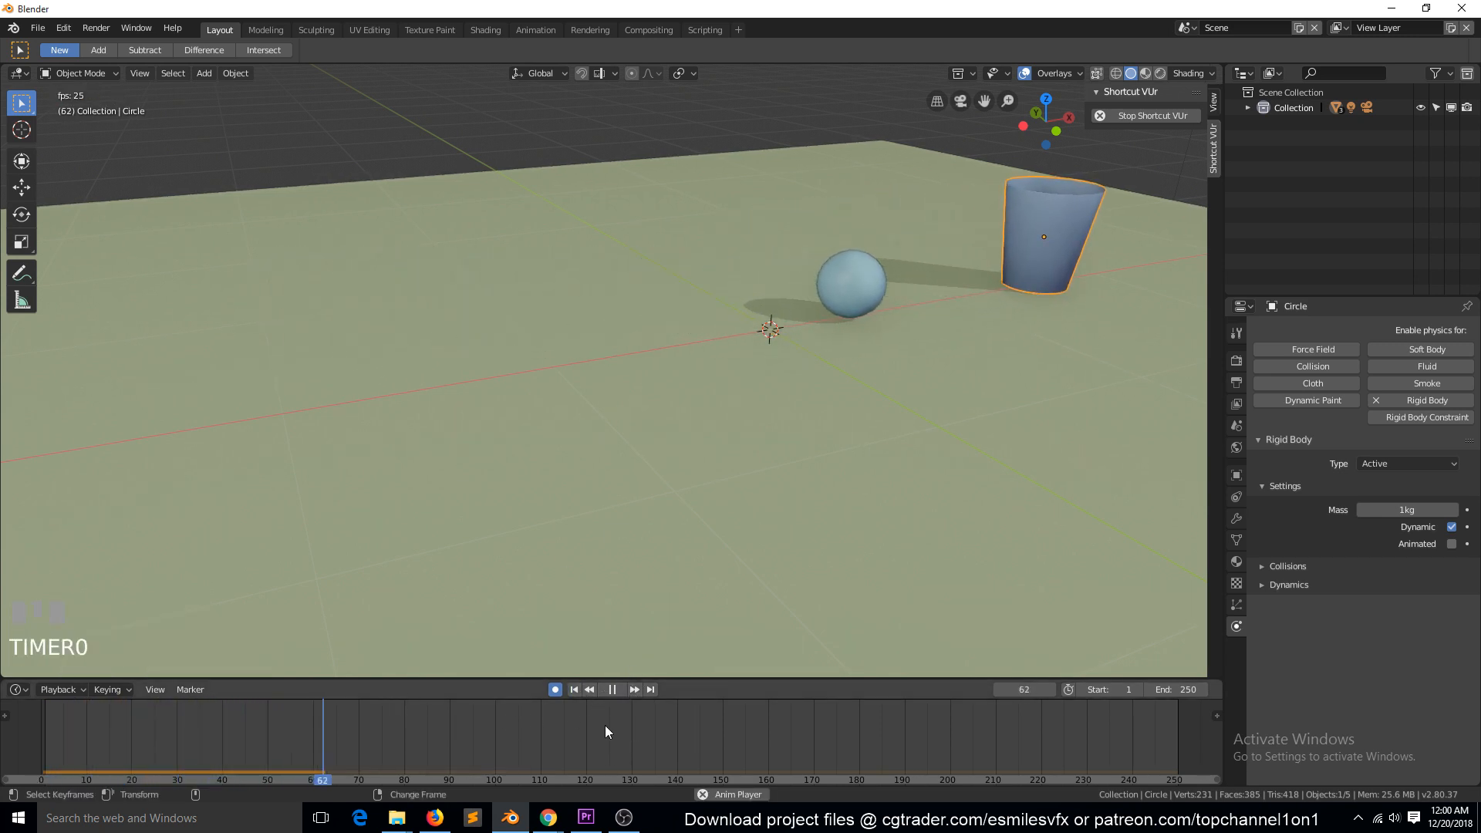
click(613, 690)
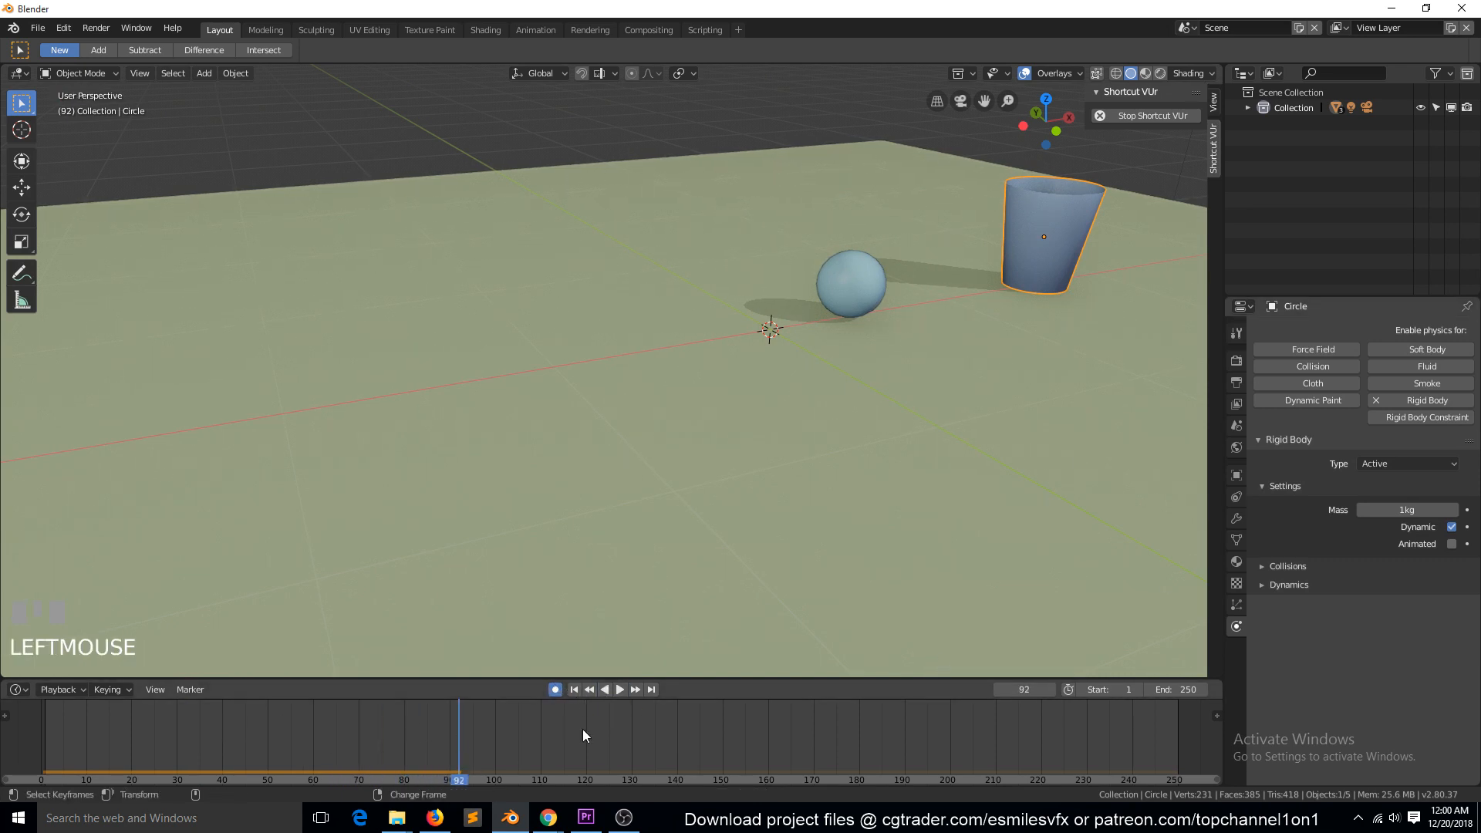
click(575, 689)
click(621, 692)
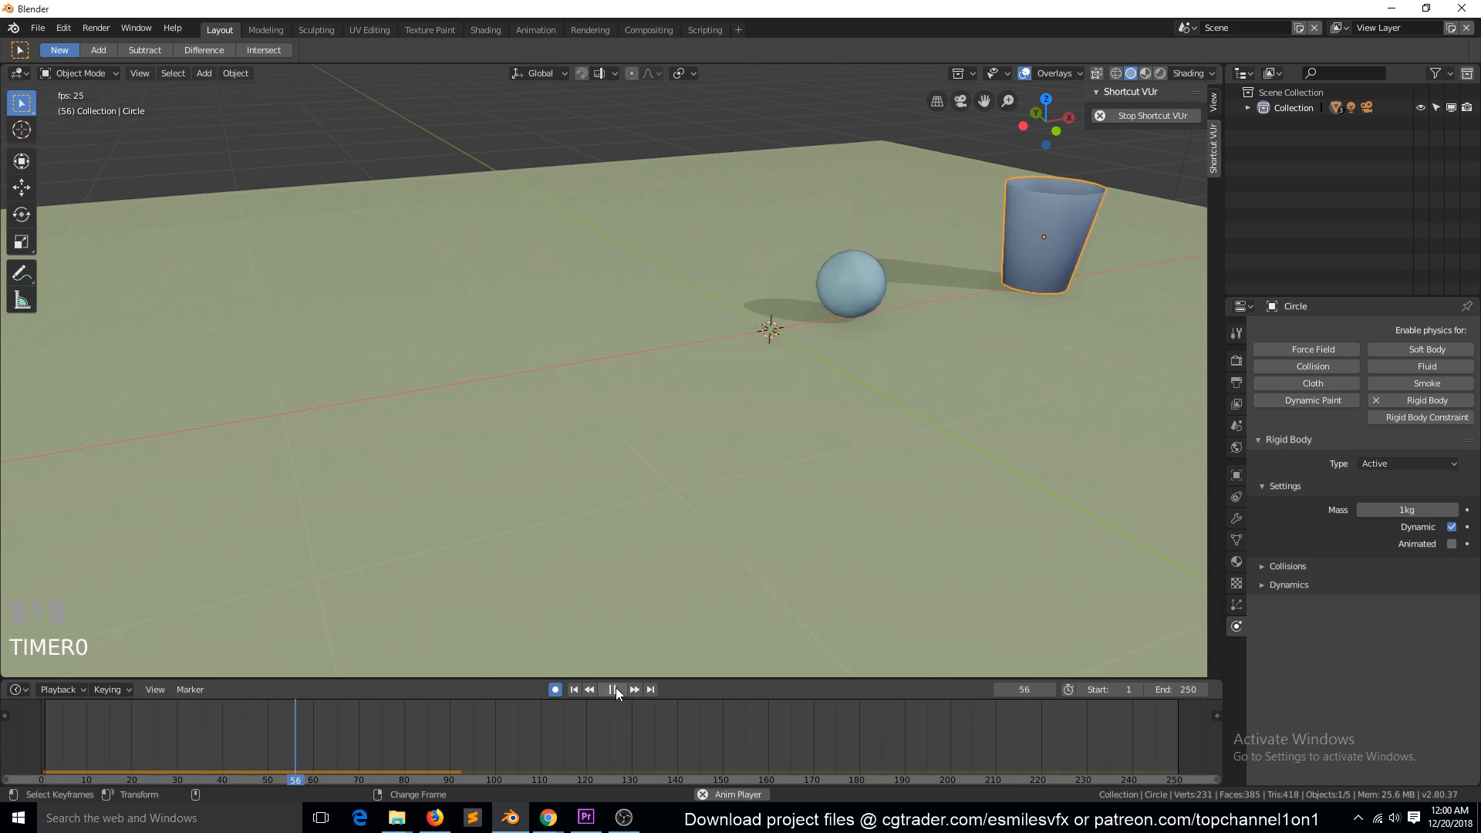
click(614, 688)
click(574, 691)
key(grave)
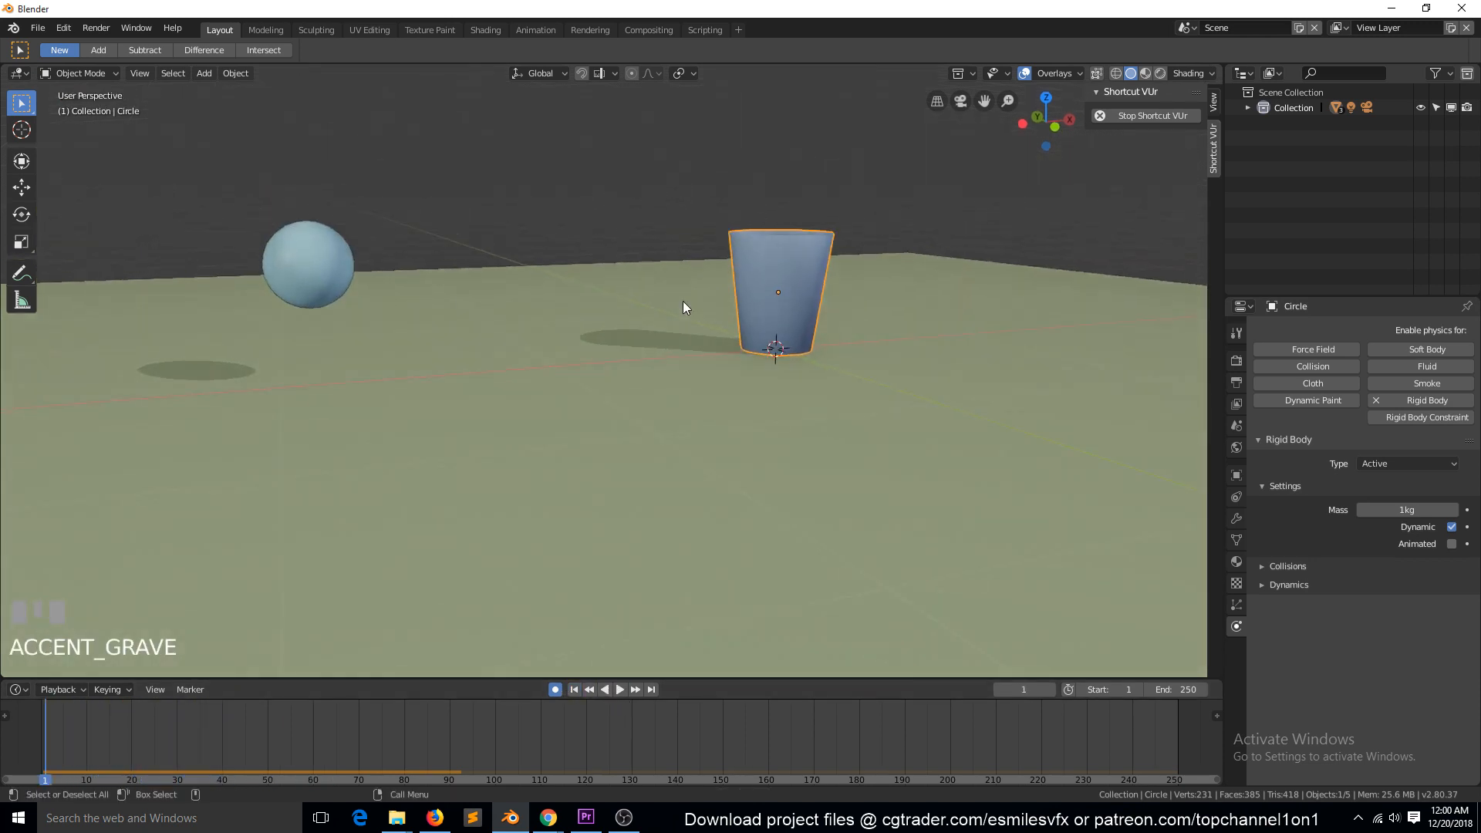
middle_drag(661, 413, 639, 447)
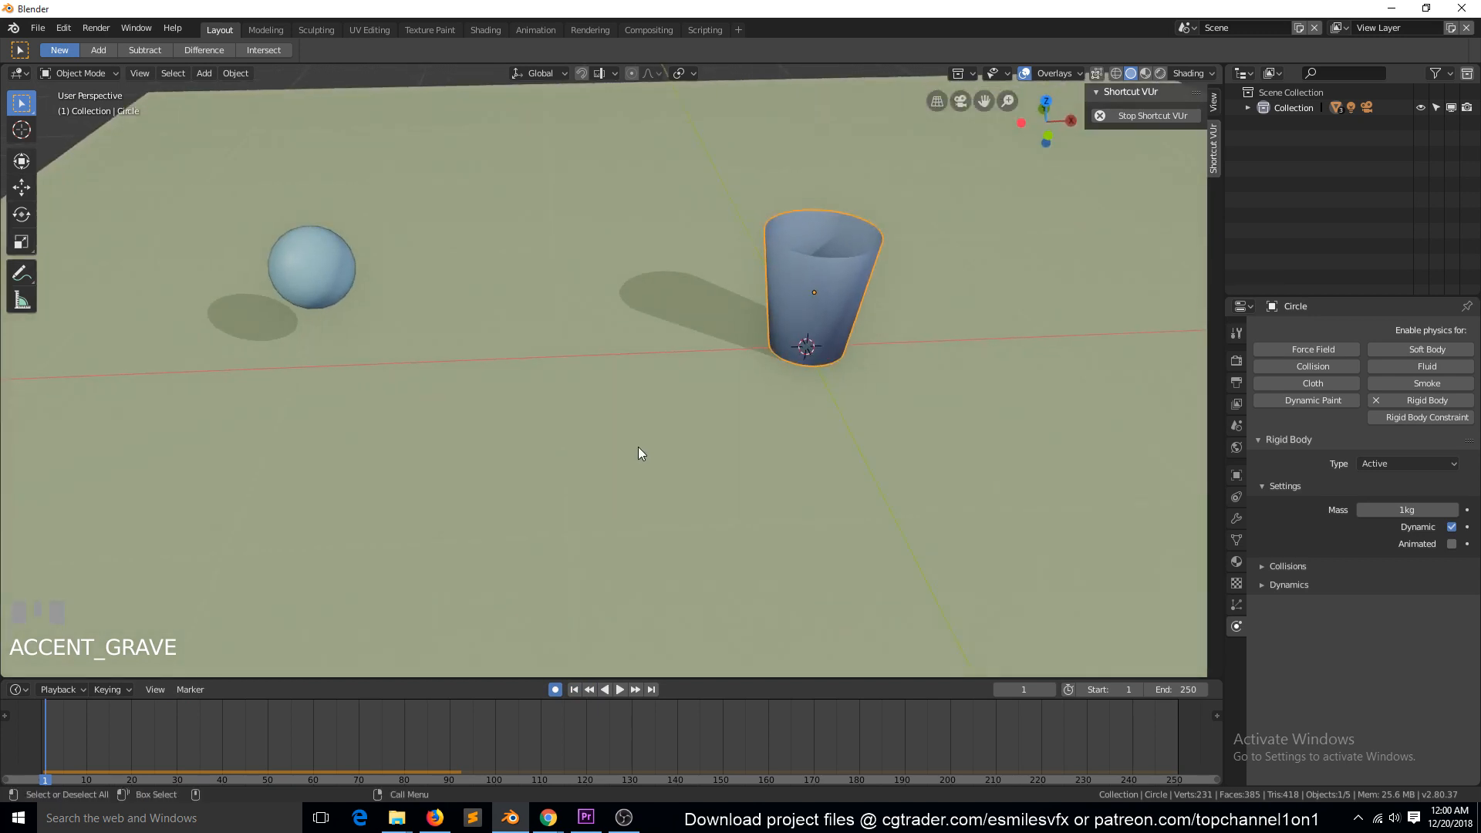
middle_drag(614, 342, 691, 291)
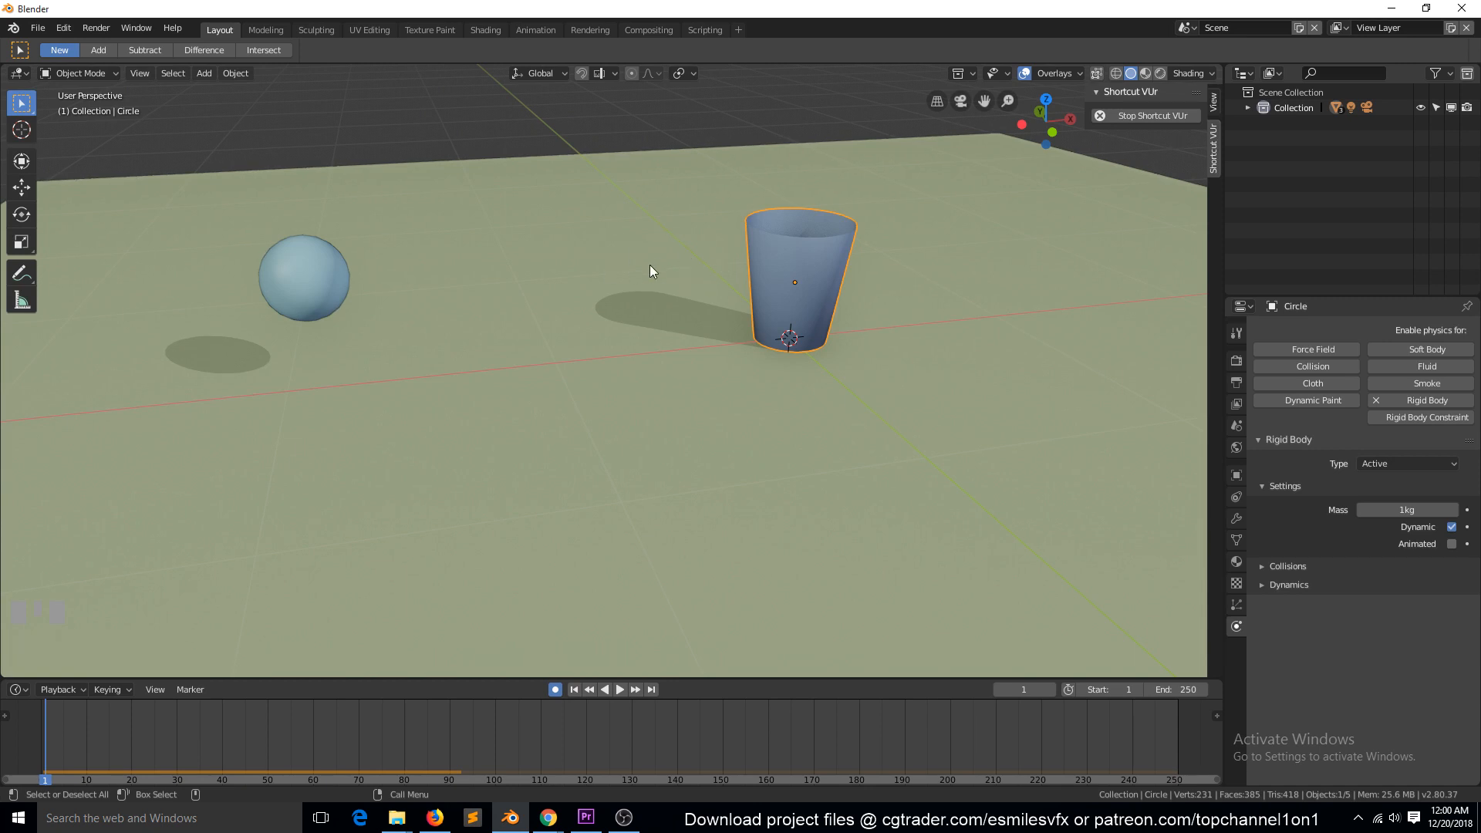
Set the ground plane's rigid body friction to 0.903 and test the simulation from the first frame
click(576, 257)
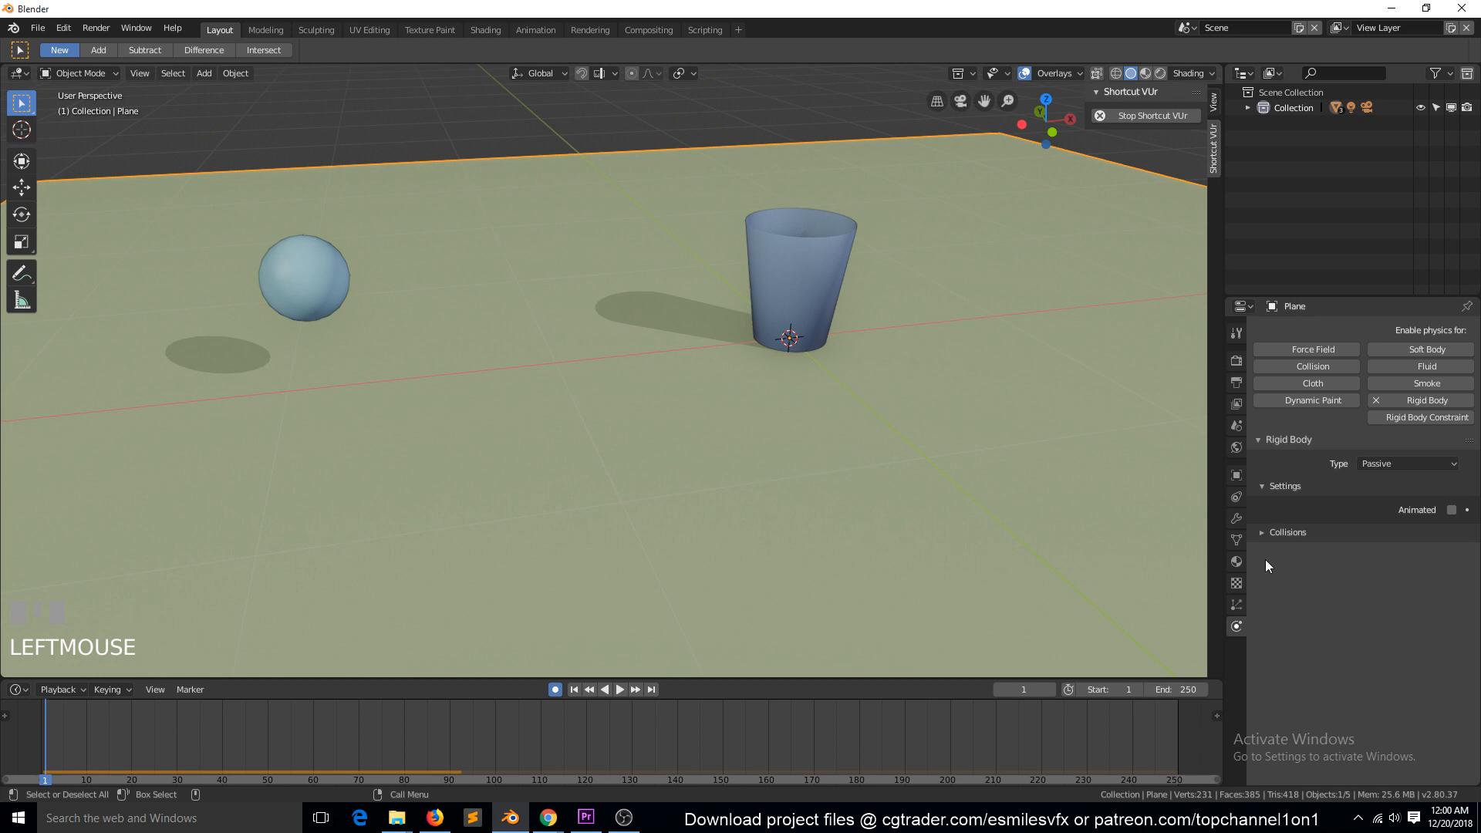
click(1274, 483)
click(1271, 481)
click(1293, 531)
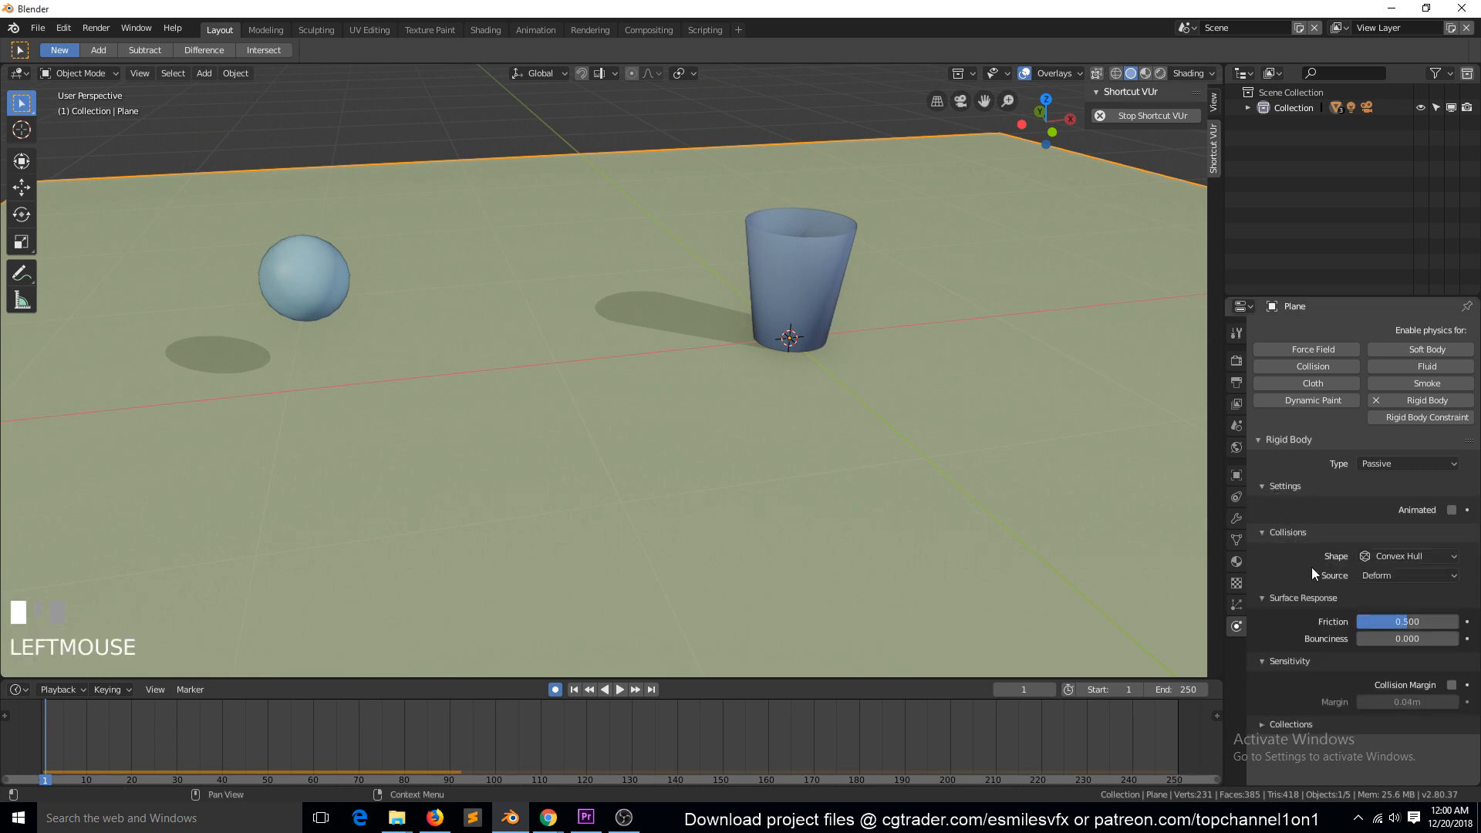
drag(1397, 624, 829, 621)
click(618, 692)
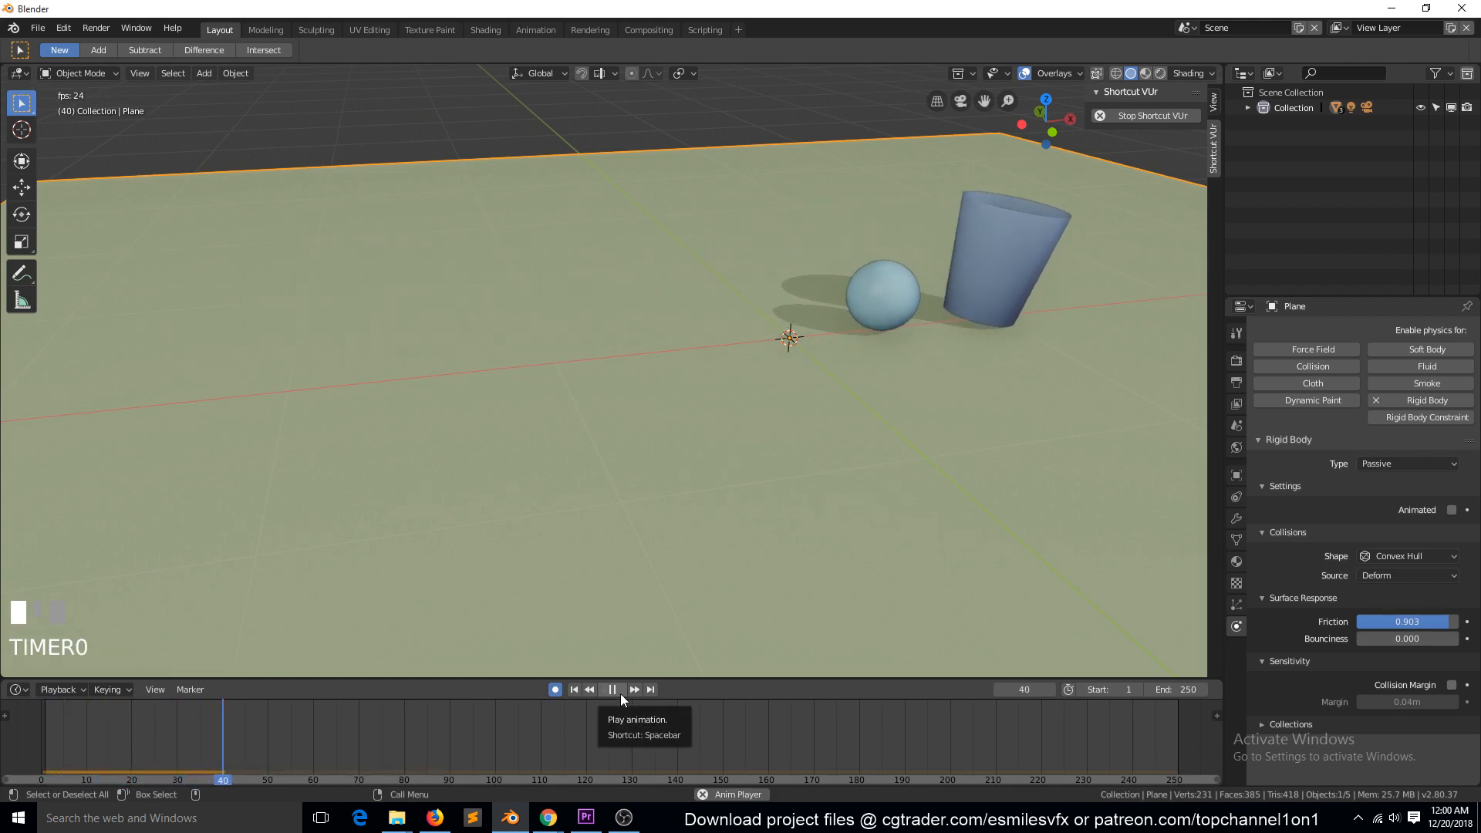
click(612, 689)
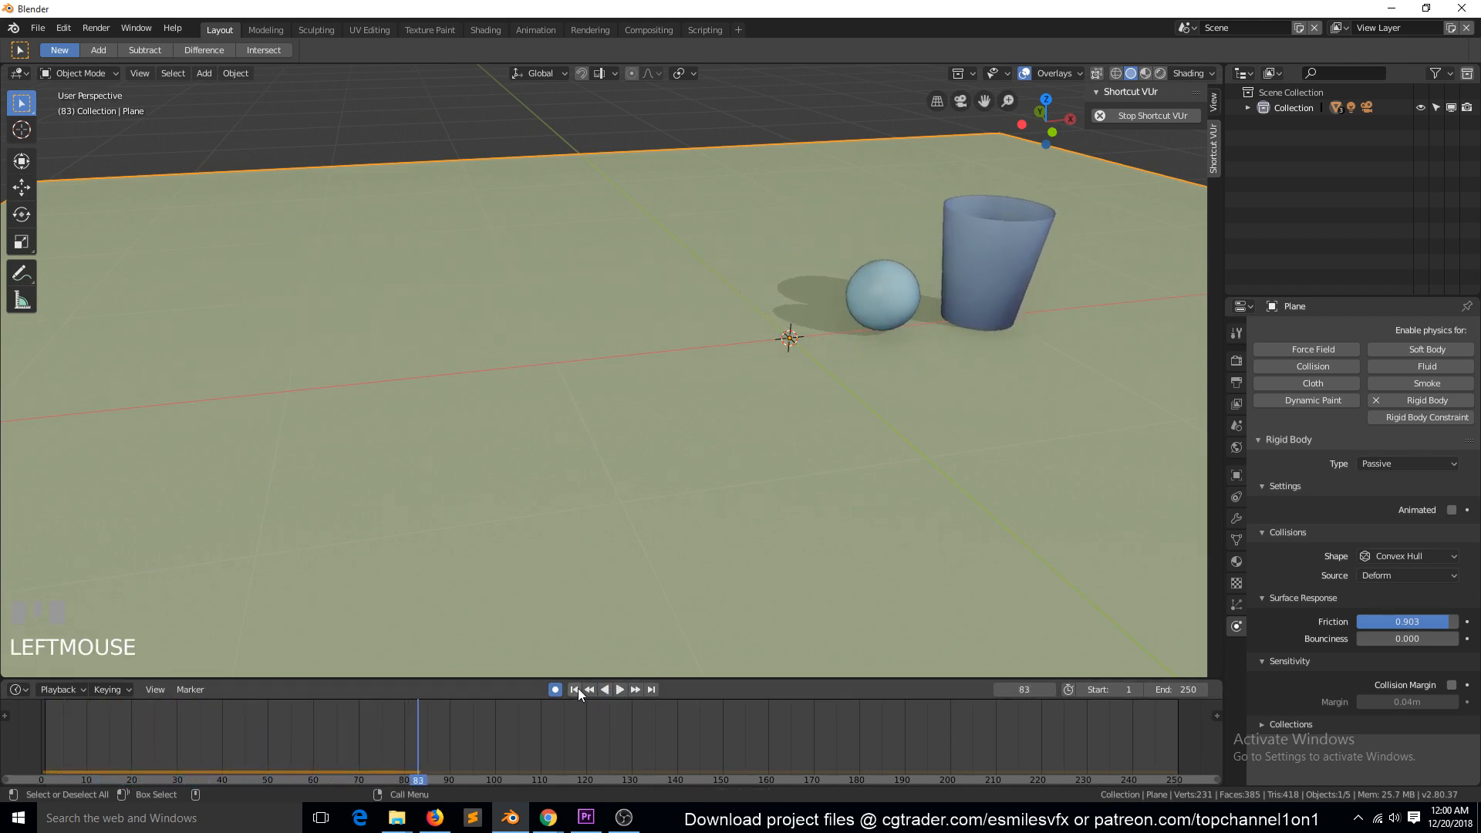
click(574, 689)
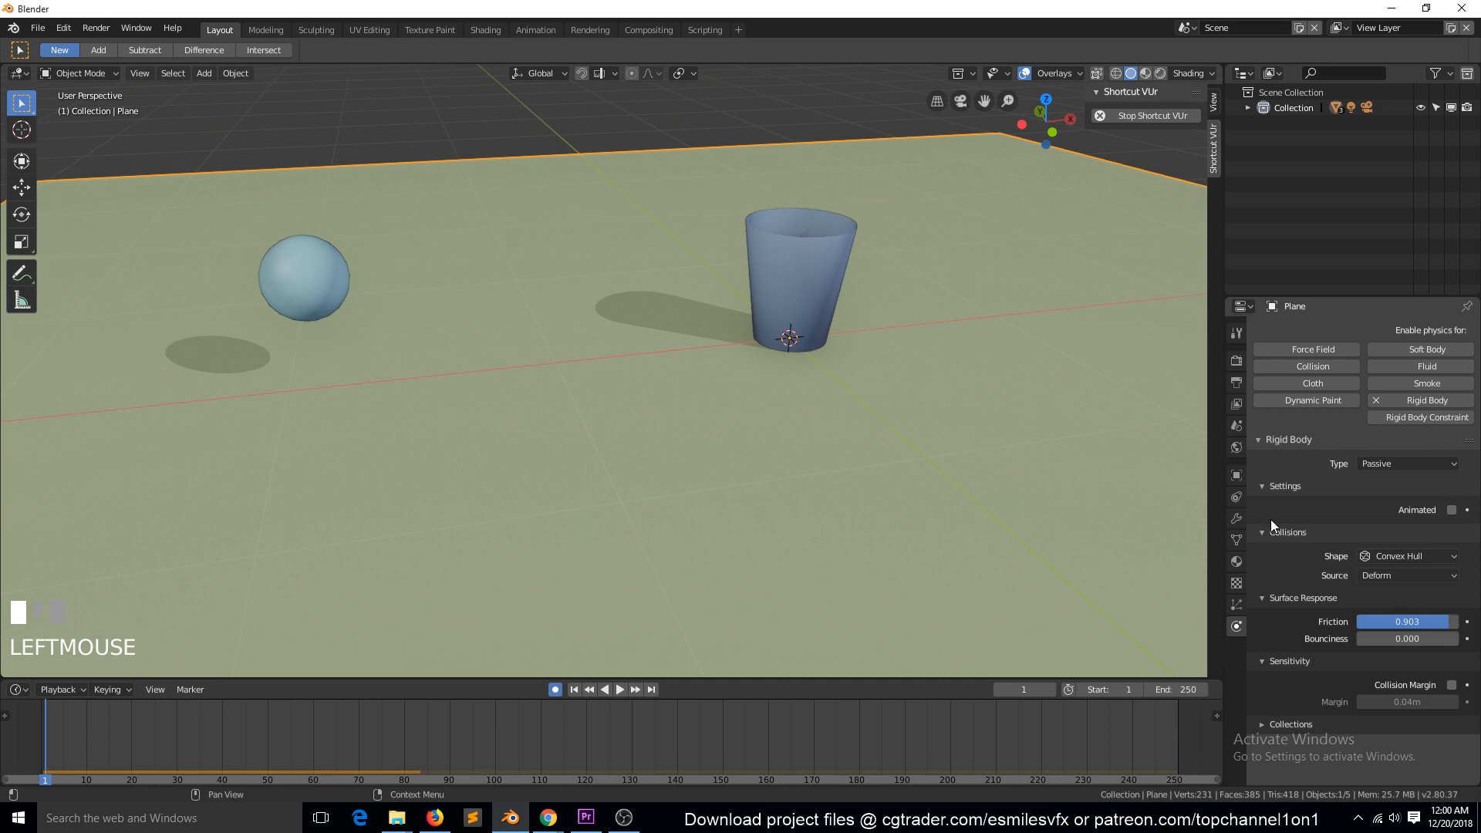
Set the cup's rigid body friction to 0.863 and test the collision by playing the simulation
click(821, 278)
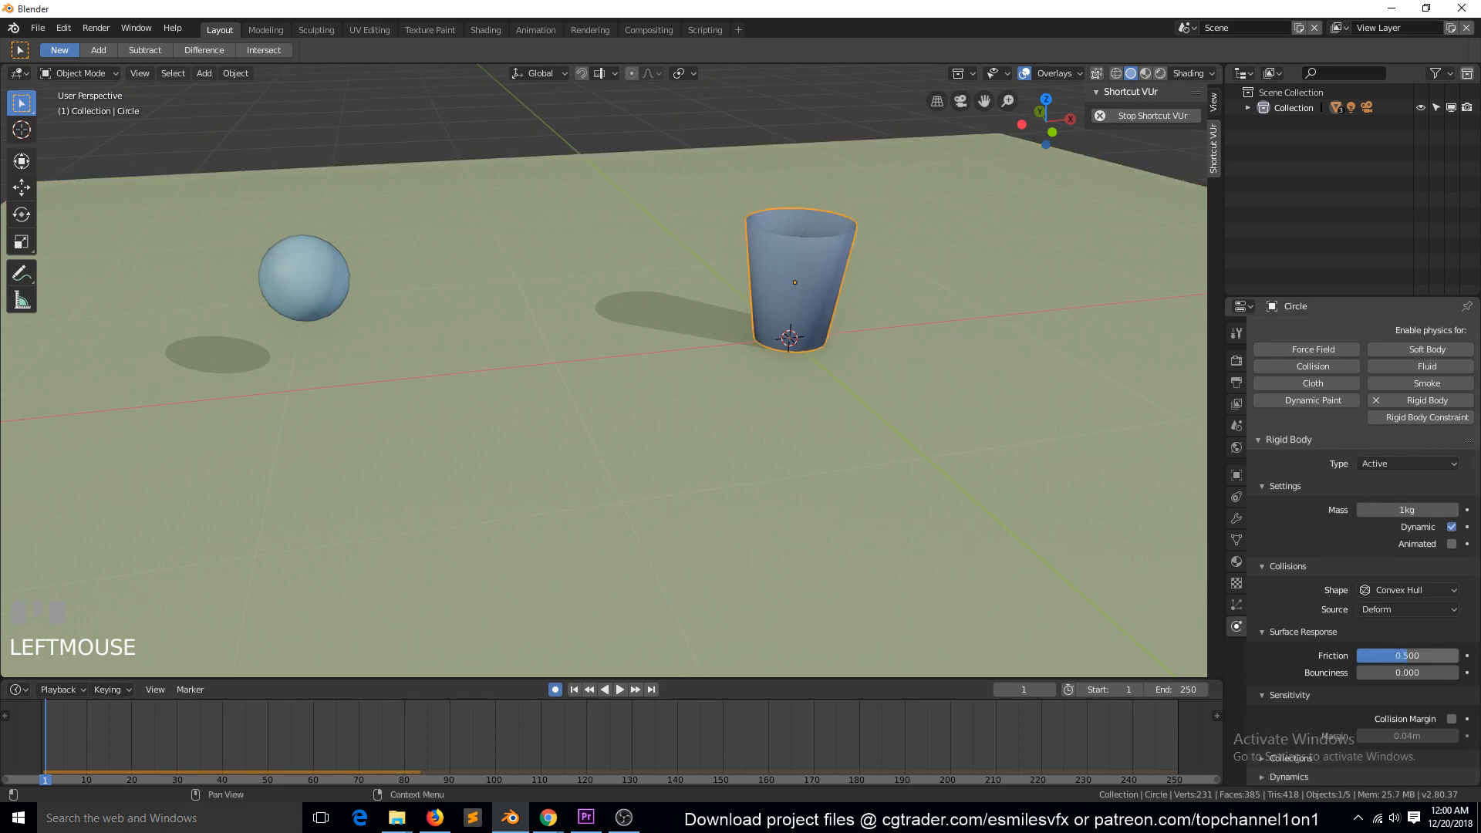
drag(1442, 655, 1479, 655)
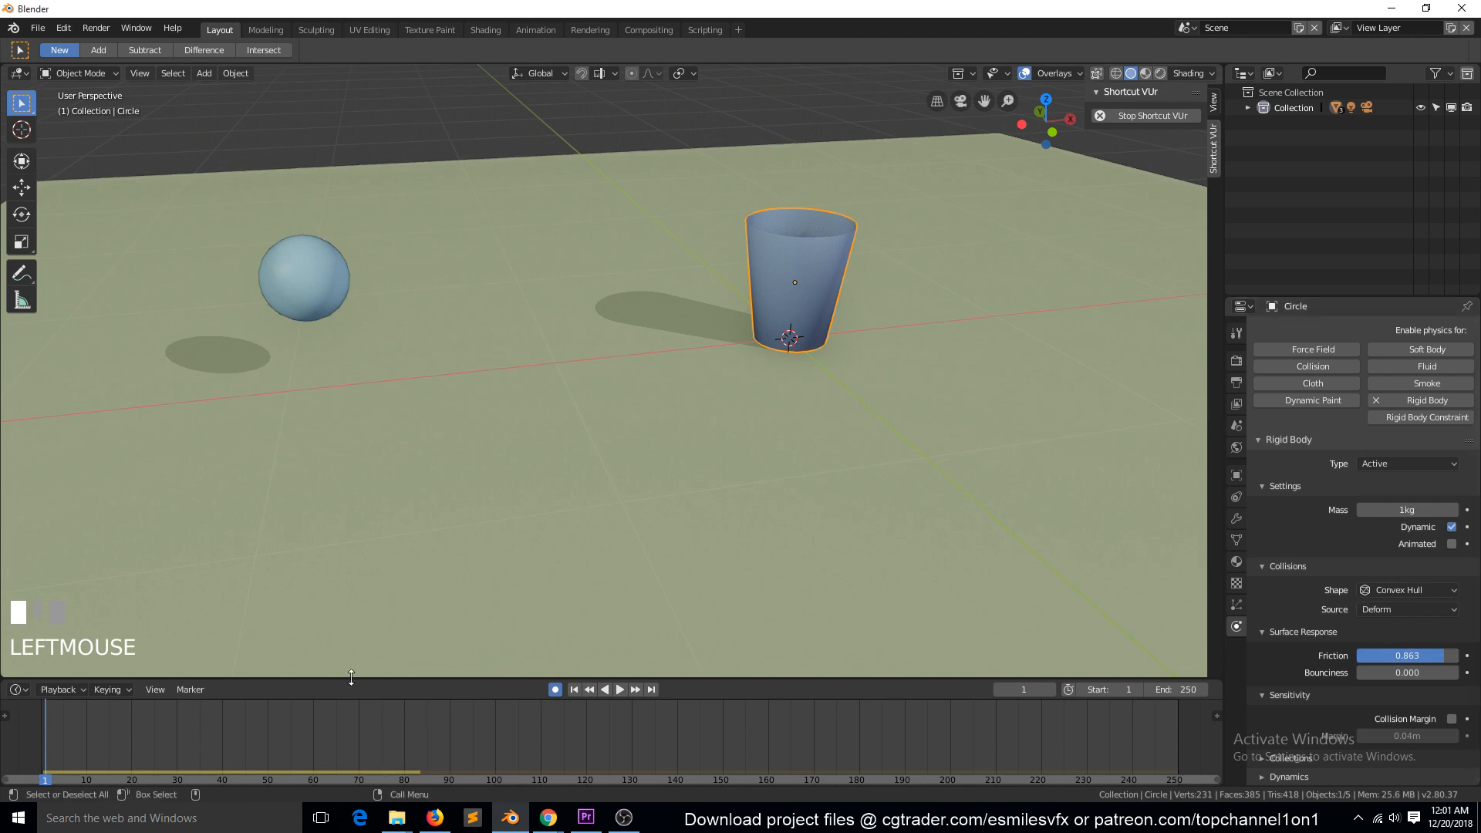
click(619, 690)
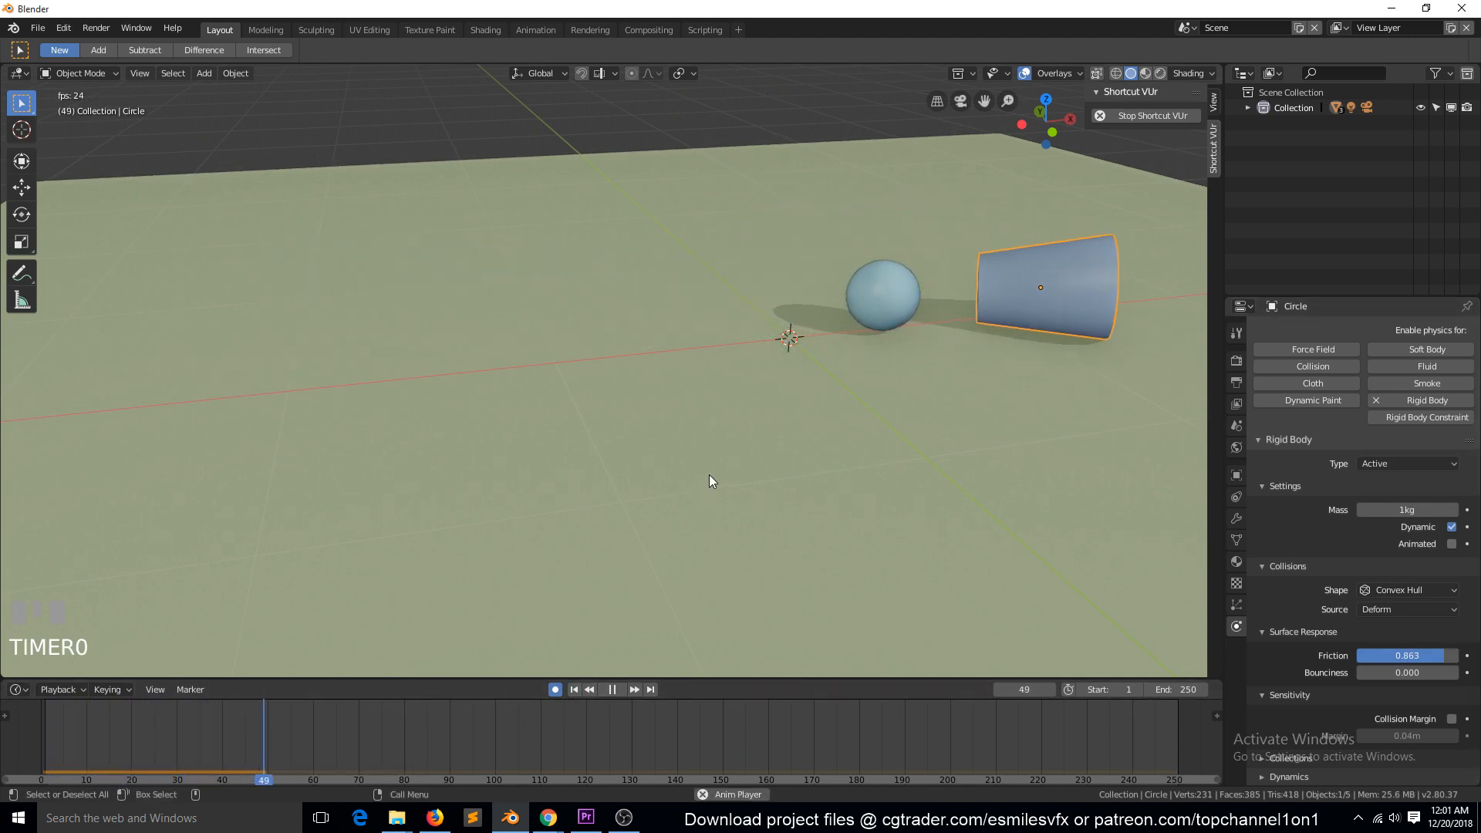
click(609, 690)
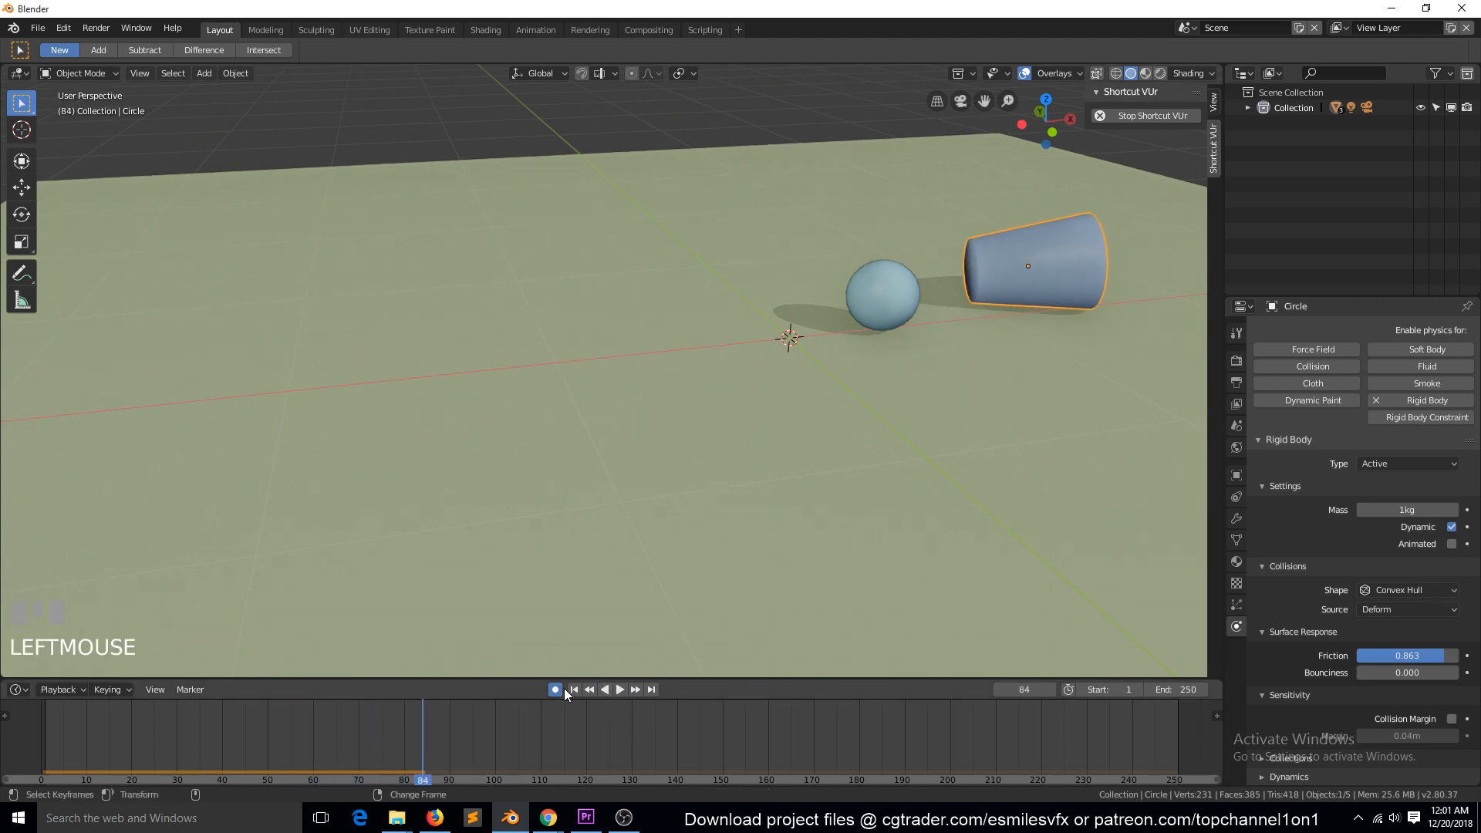
click(573, 689)
Replay the ball's collision with the cup two more times, rewinding to the first frame after each run
click(621, 690)
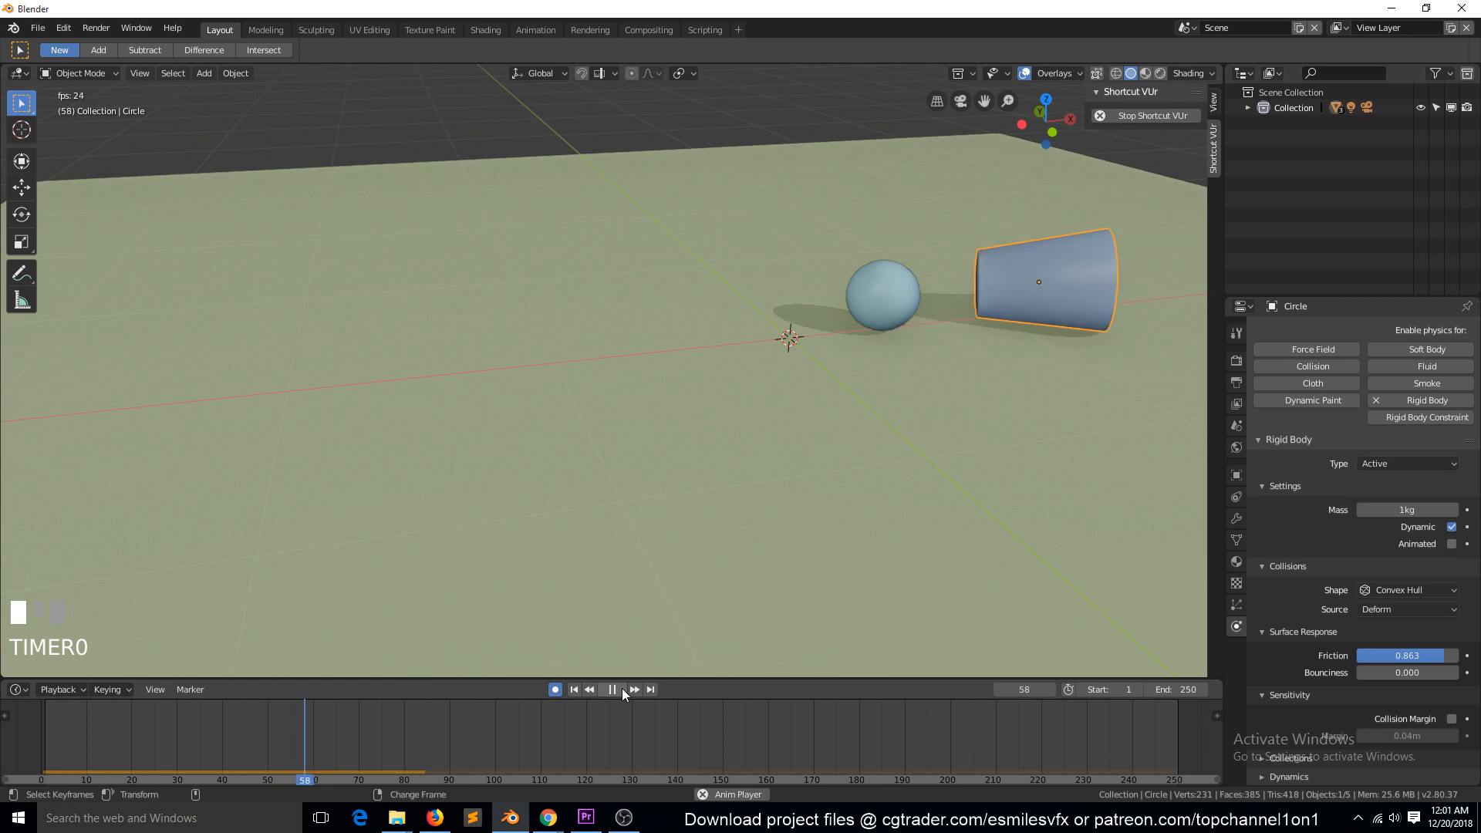
click(614, 687)
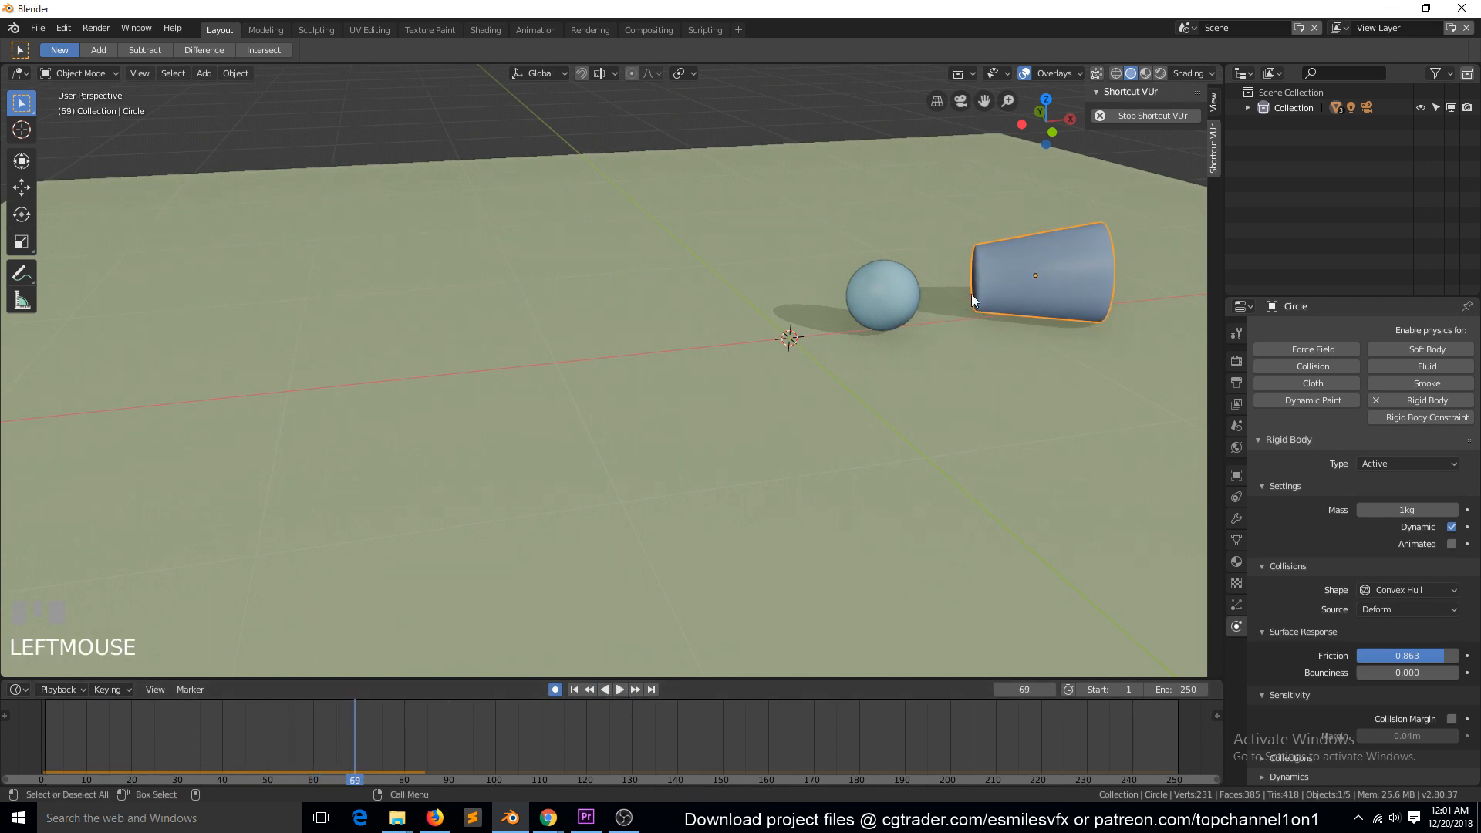
click(575, 688)
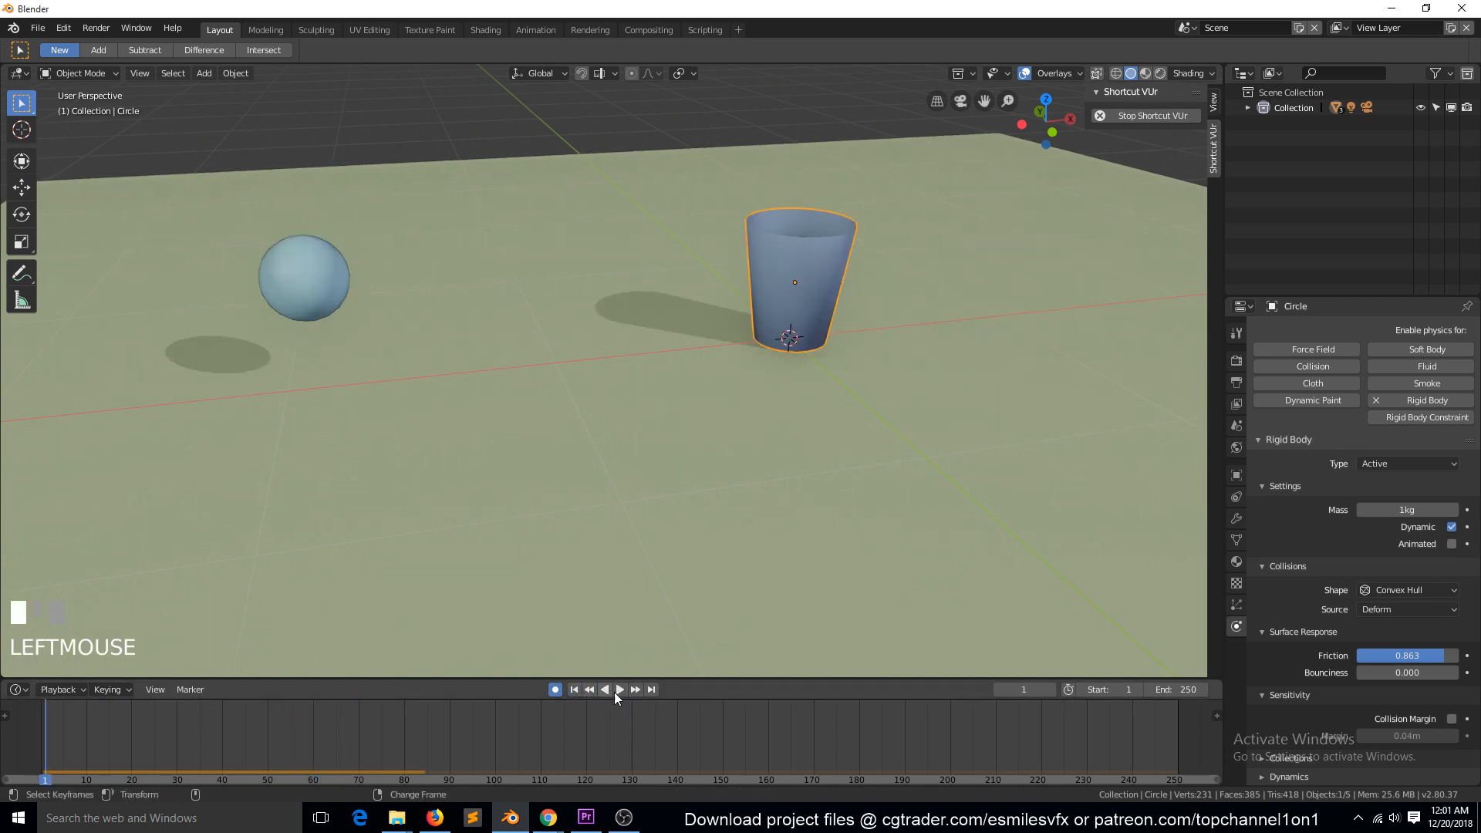
click(620, 689)
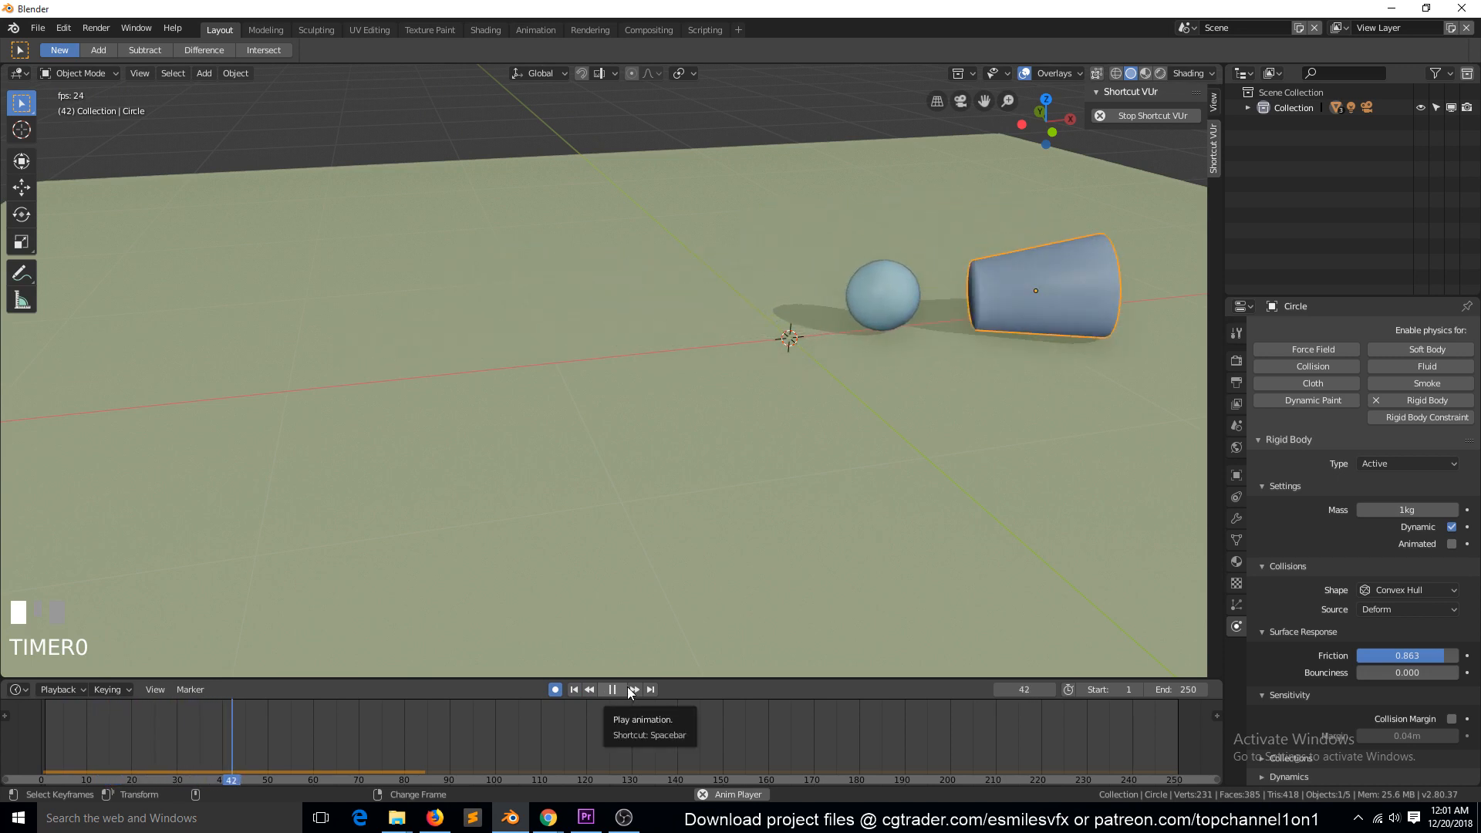
click(613, 689)
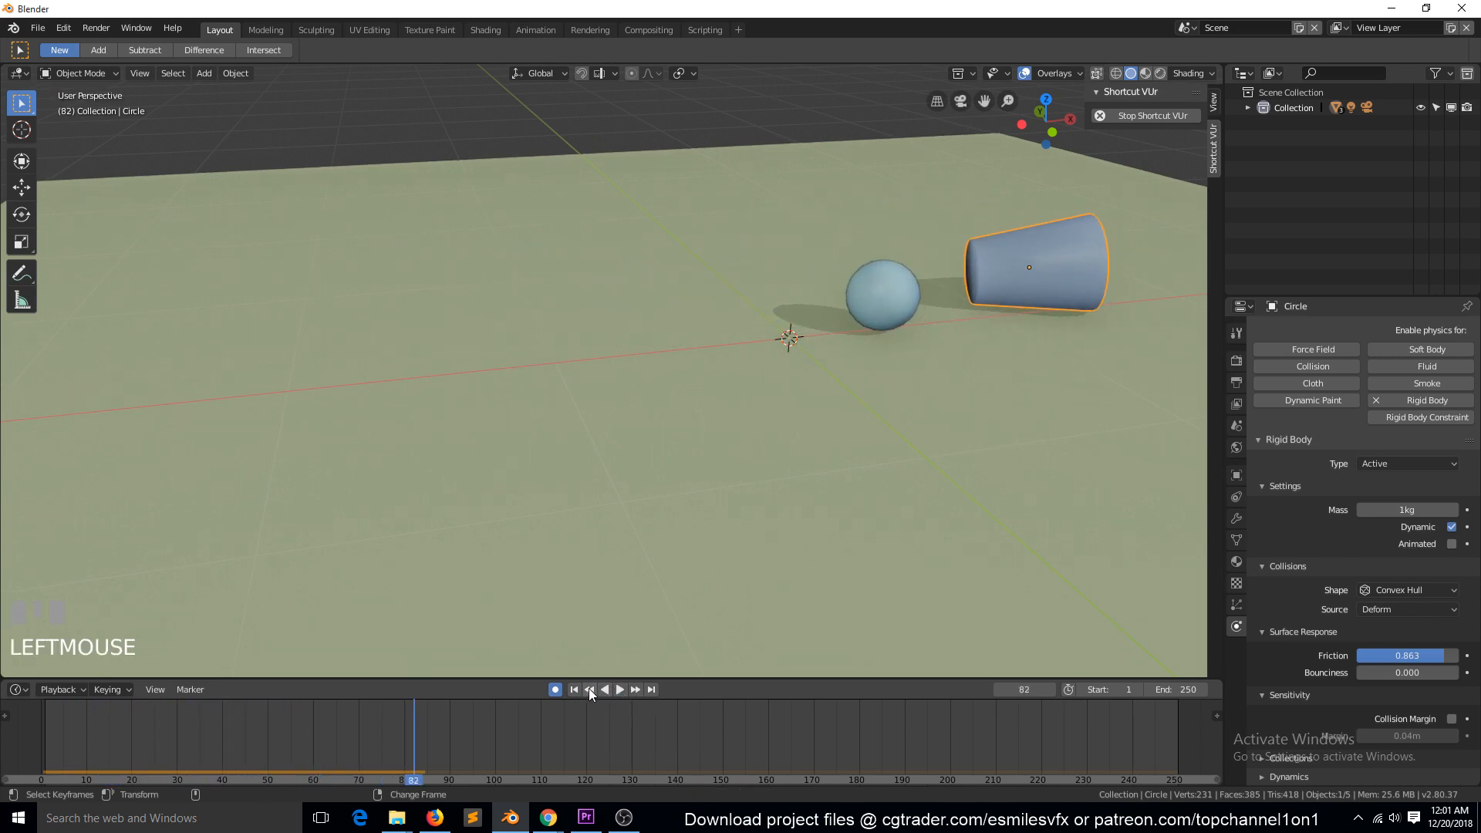
click(573, 690)
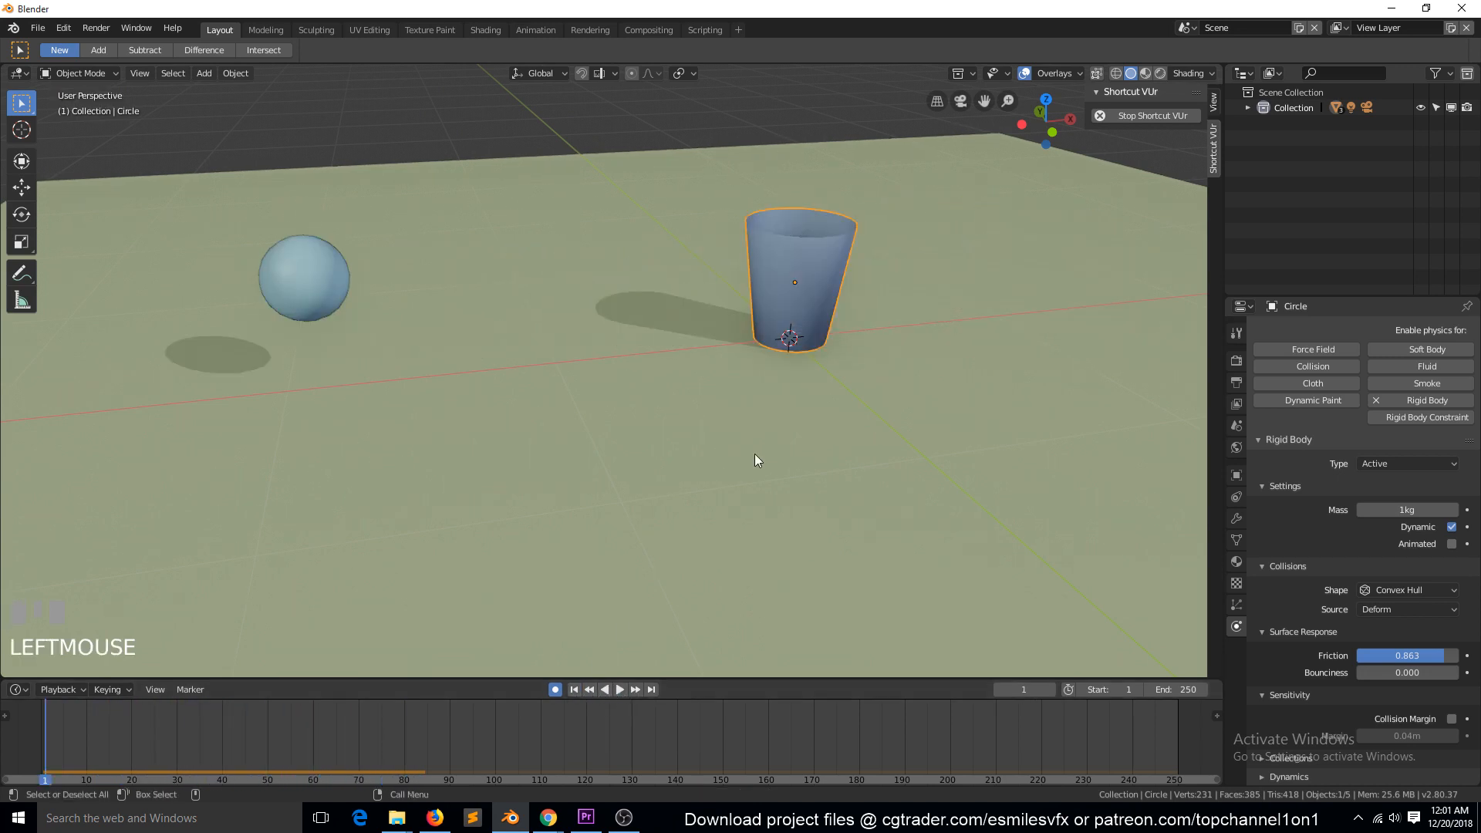
Select the ico sphere, play the simulation to review its motion after the impact, and rewind to frame 1
click(285, 294)
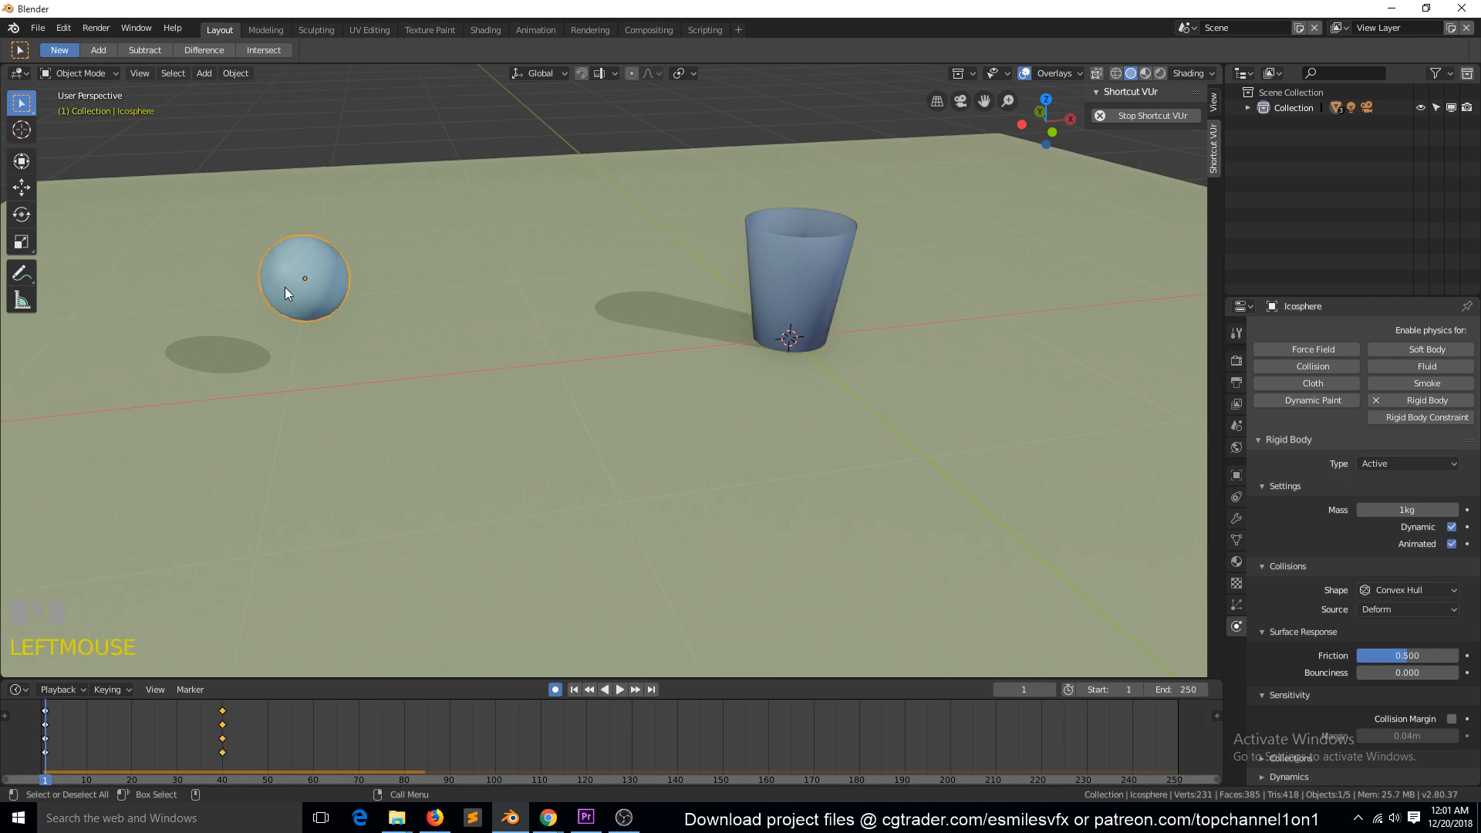
click(618, 691)
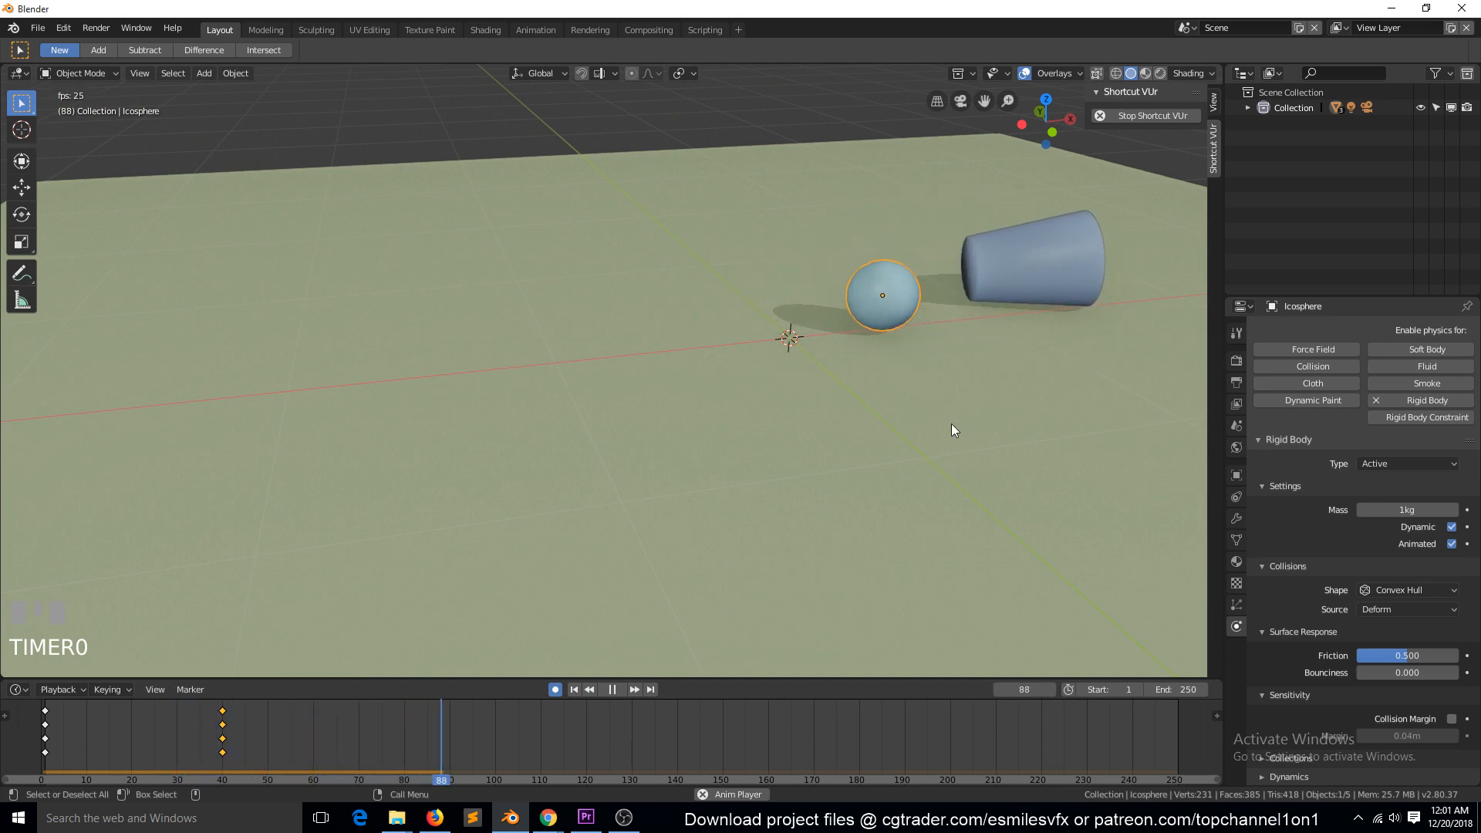
click(615, 689)
click(573, 689)
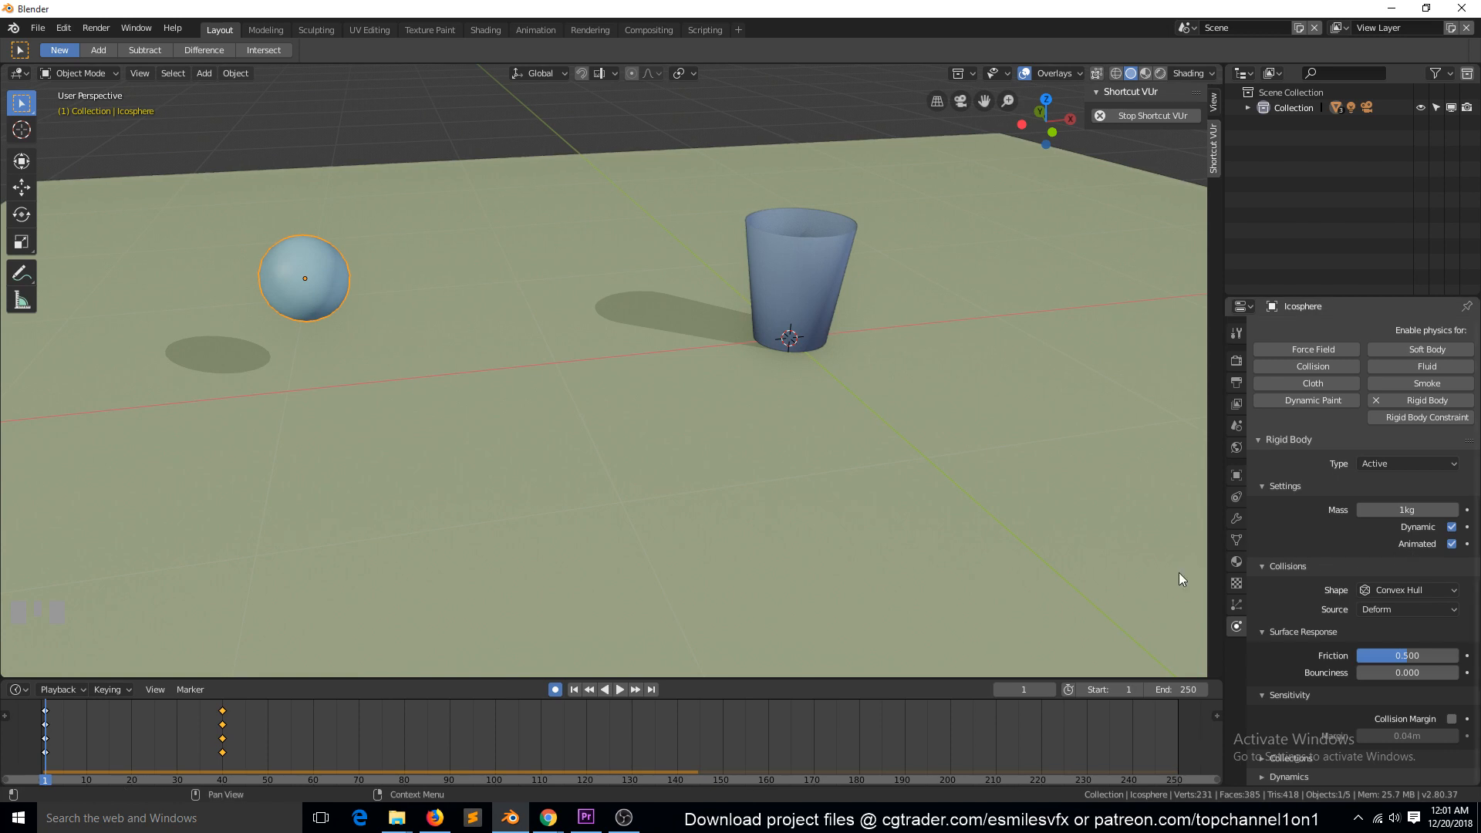
Keyframe the ico sphere's enabled Animated option at frame 16, before the ball reaches the cup
click(72, 714)
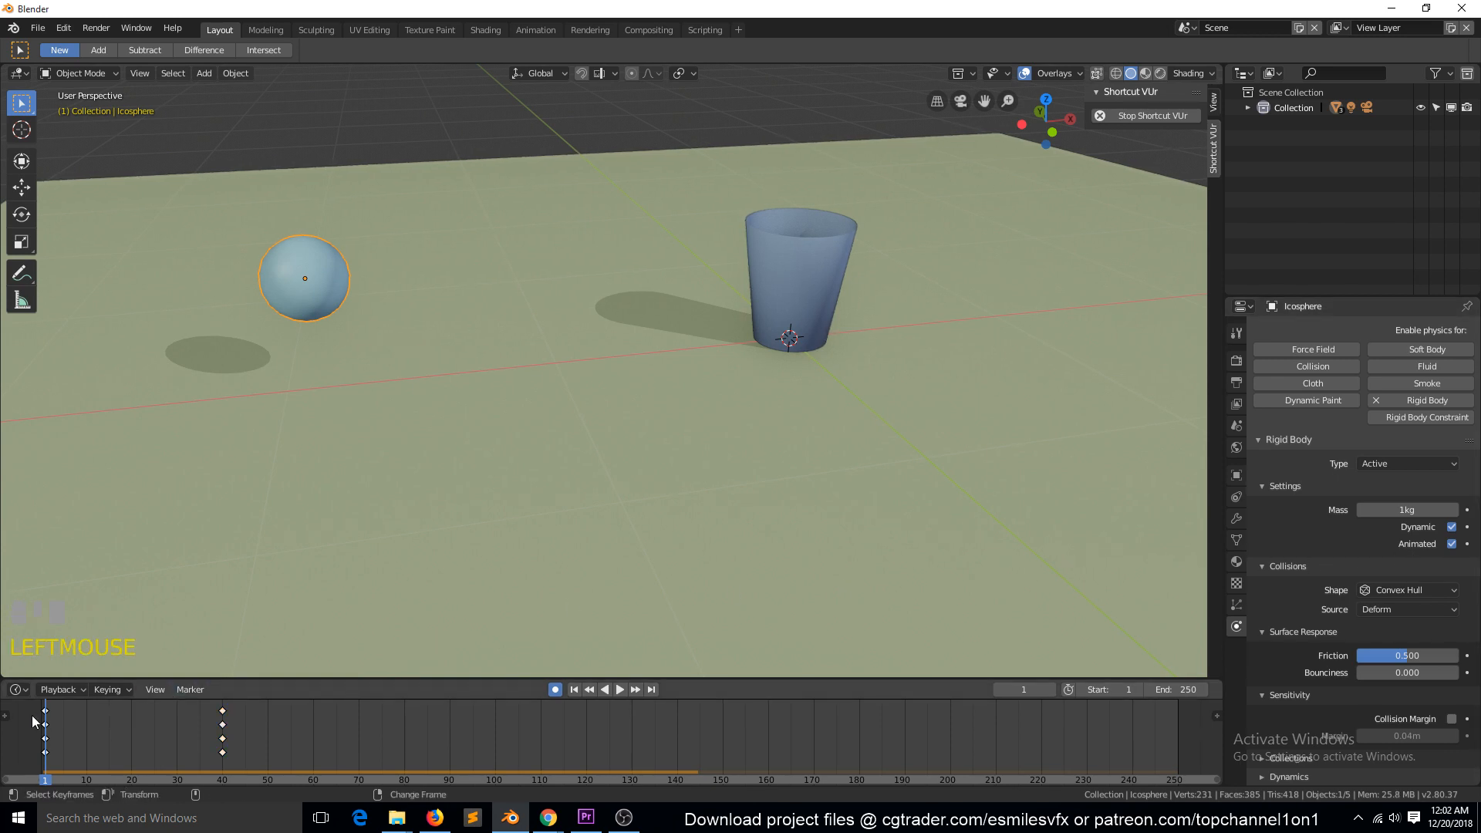
right_drag(34, 722, 114, 716)
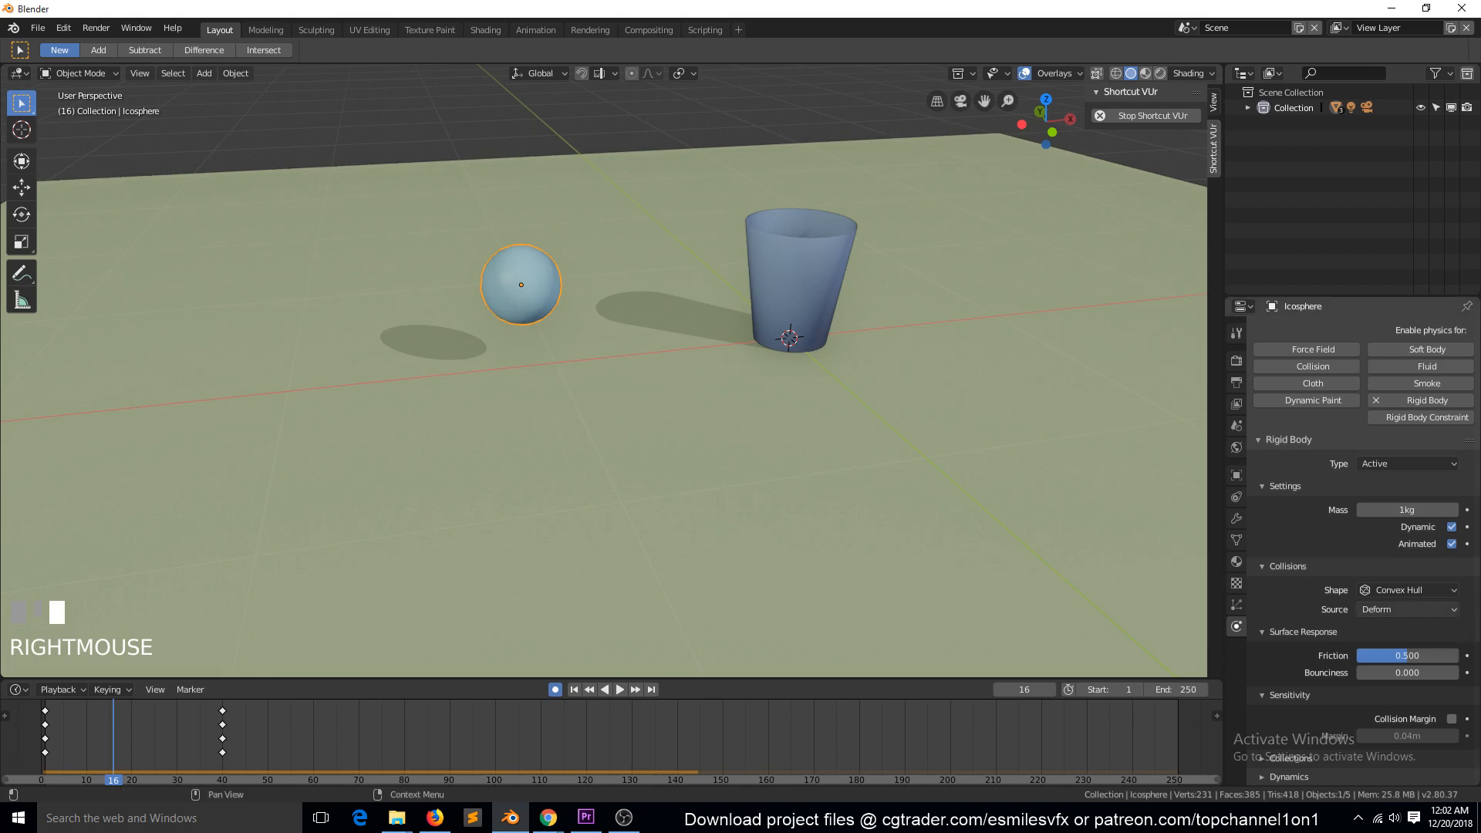
click(1467, 544)
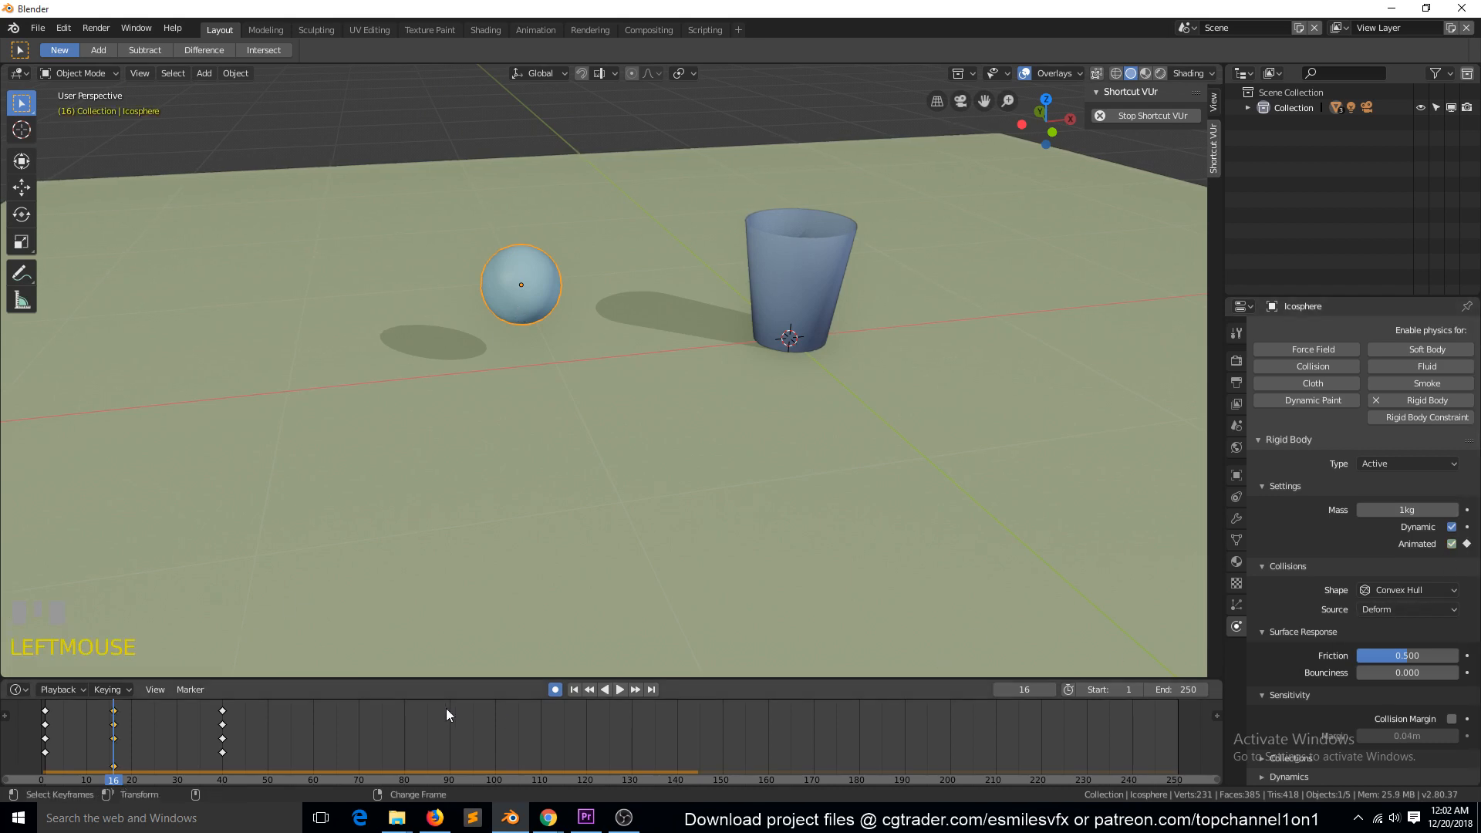
Turn off the ico sphere's Animated option at frame 17 and keyframe it
right_drag(107, 739, 119, 740)
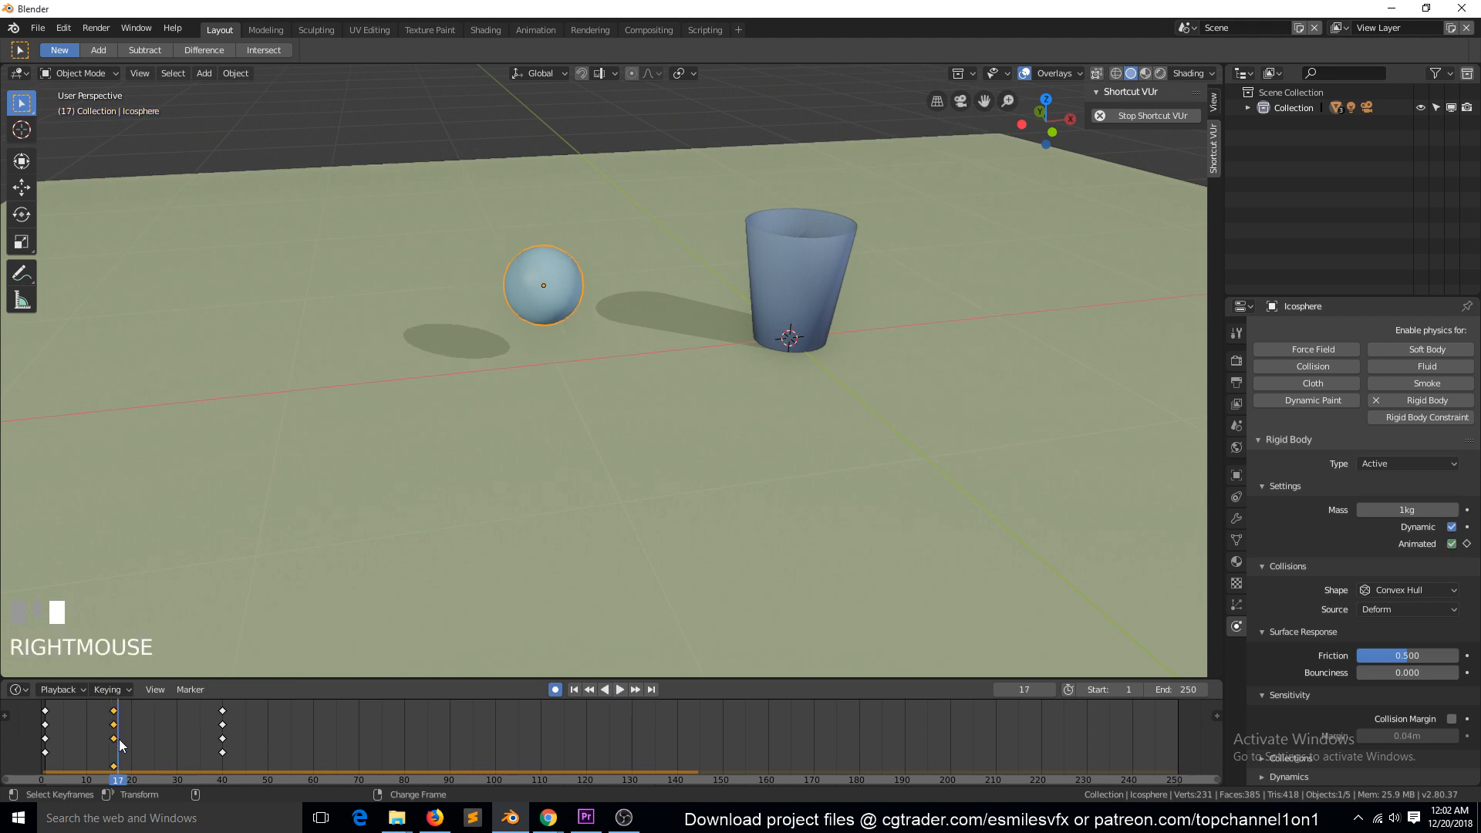
click(1452, 546)
click(1468, 546)
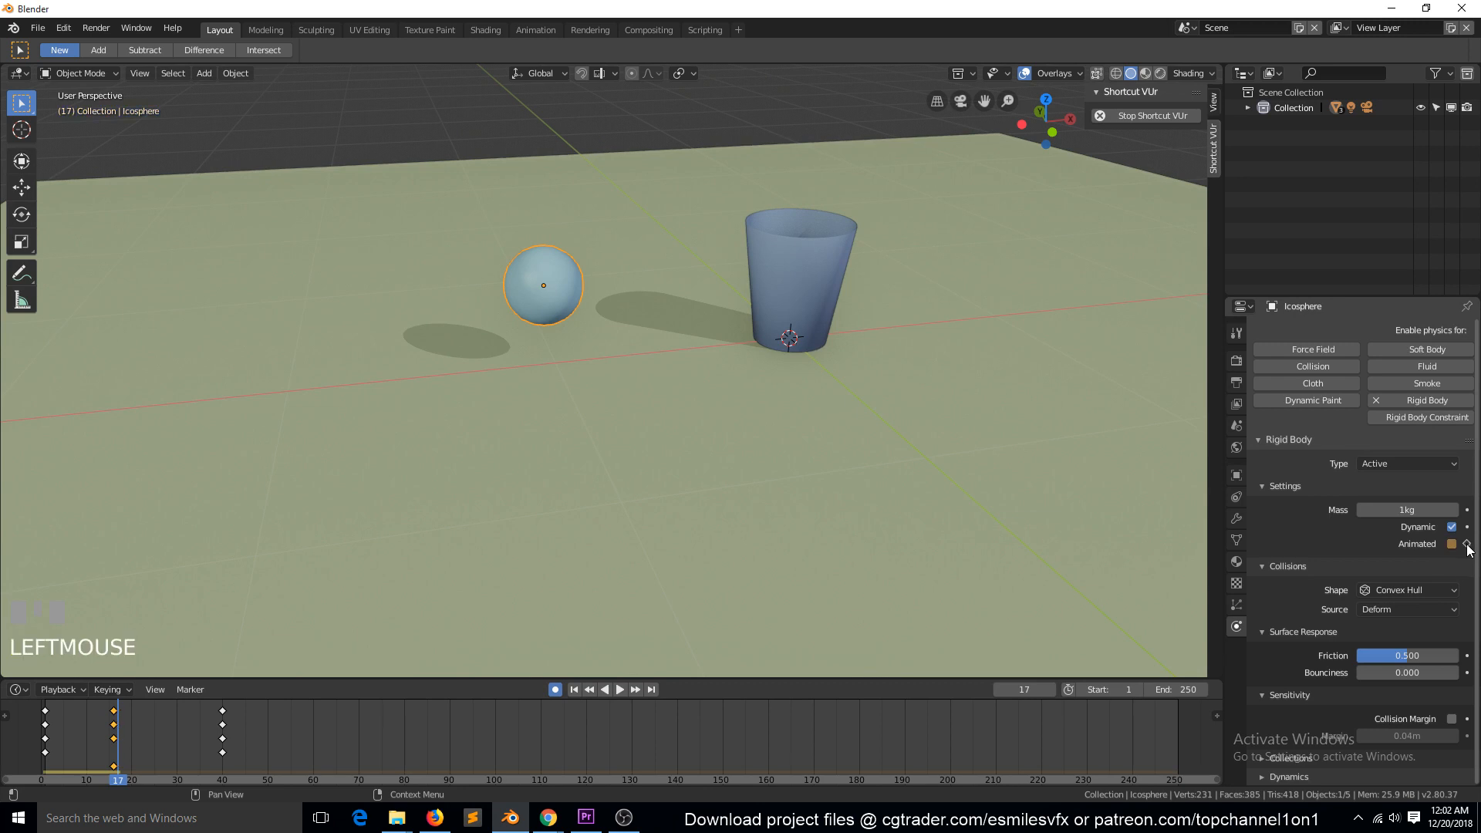
click(1469, 547)
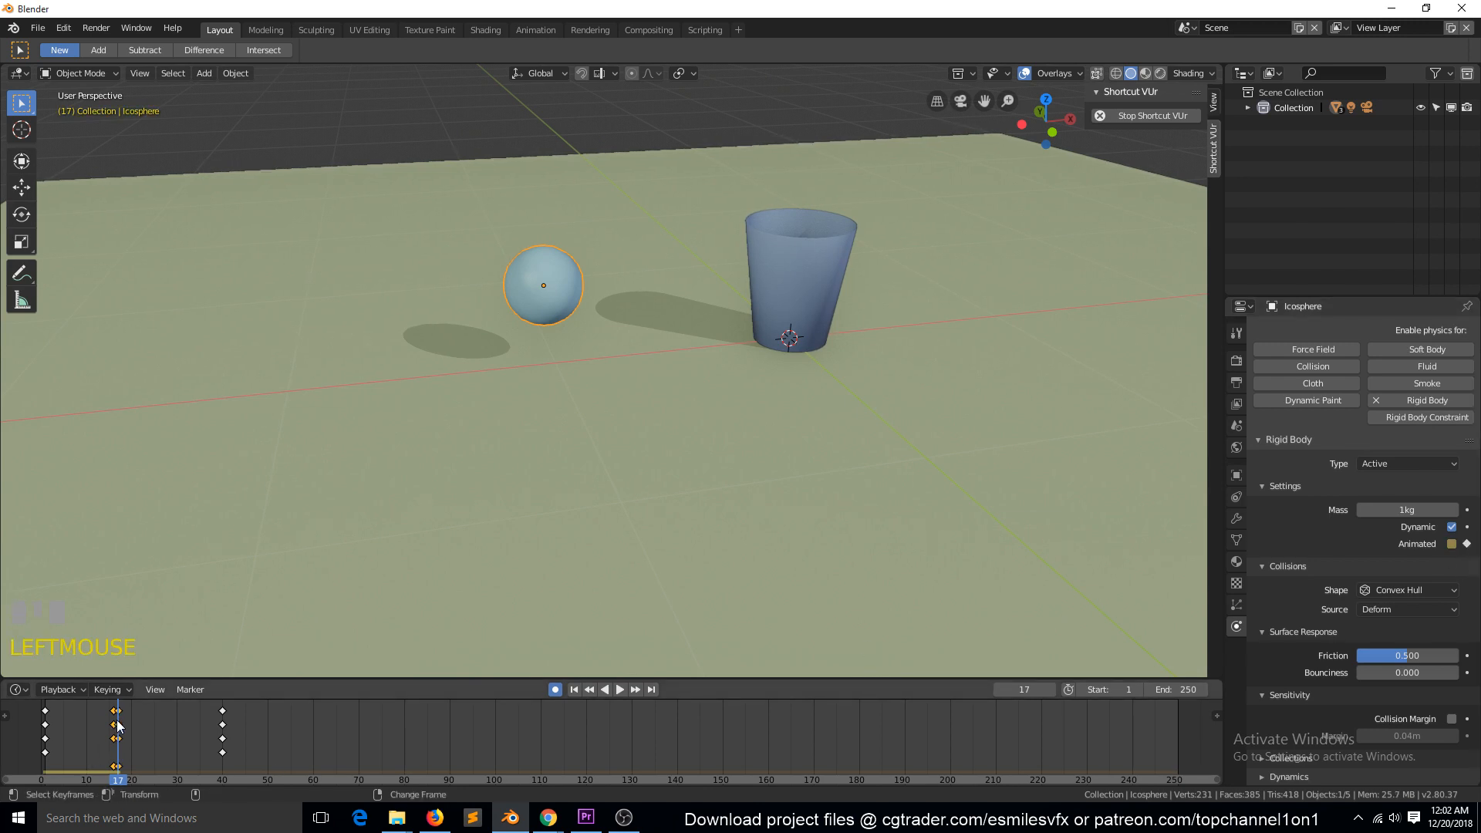
Step between frames 16 and 17 to compare the ico sphere's keyframed Animated states
click(587, 690)
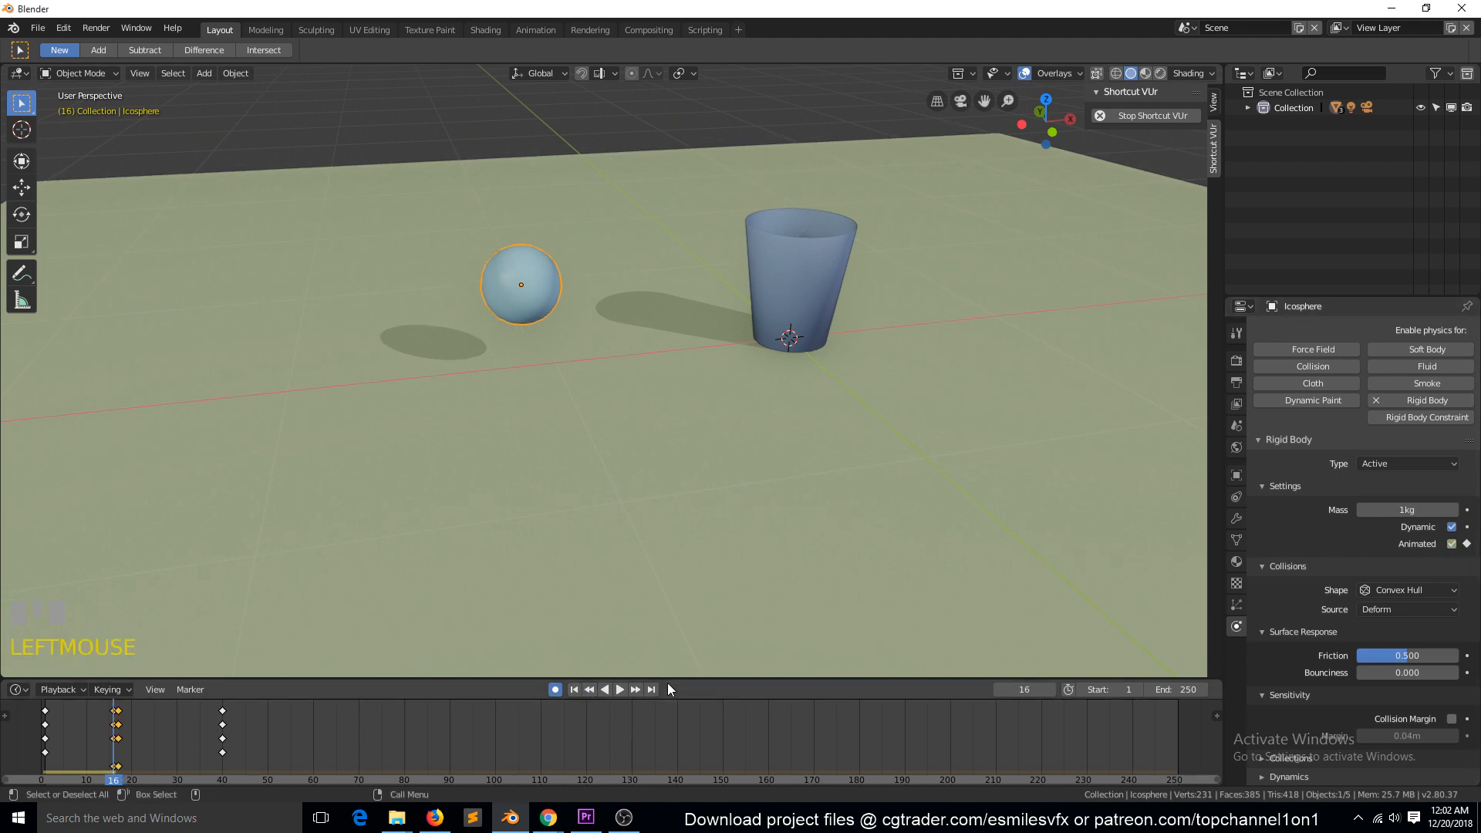
click(635, 689)
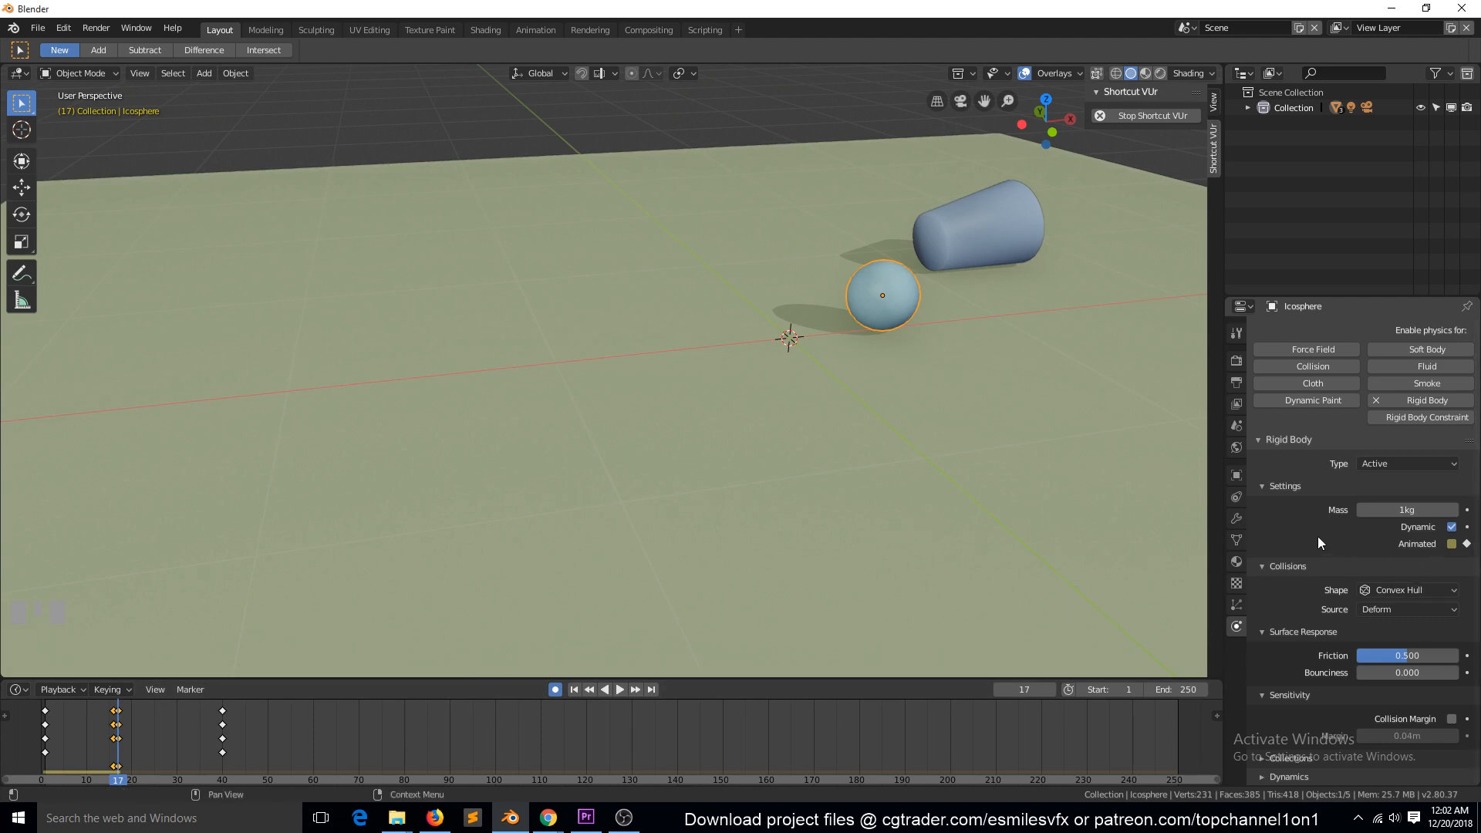
key(grave)
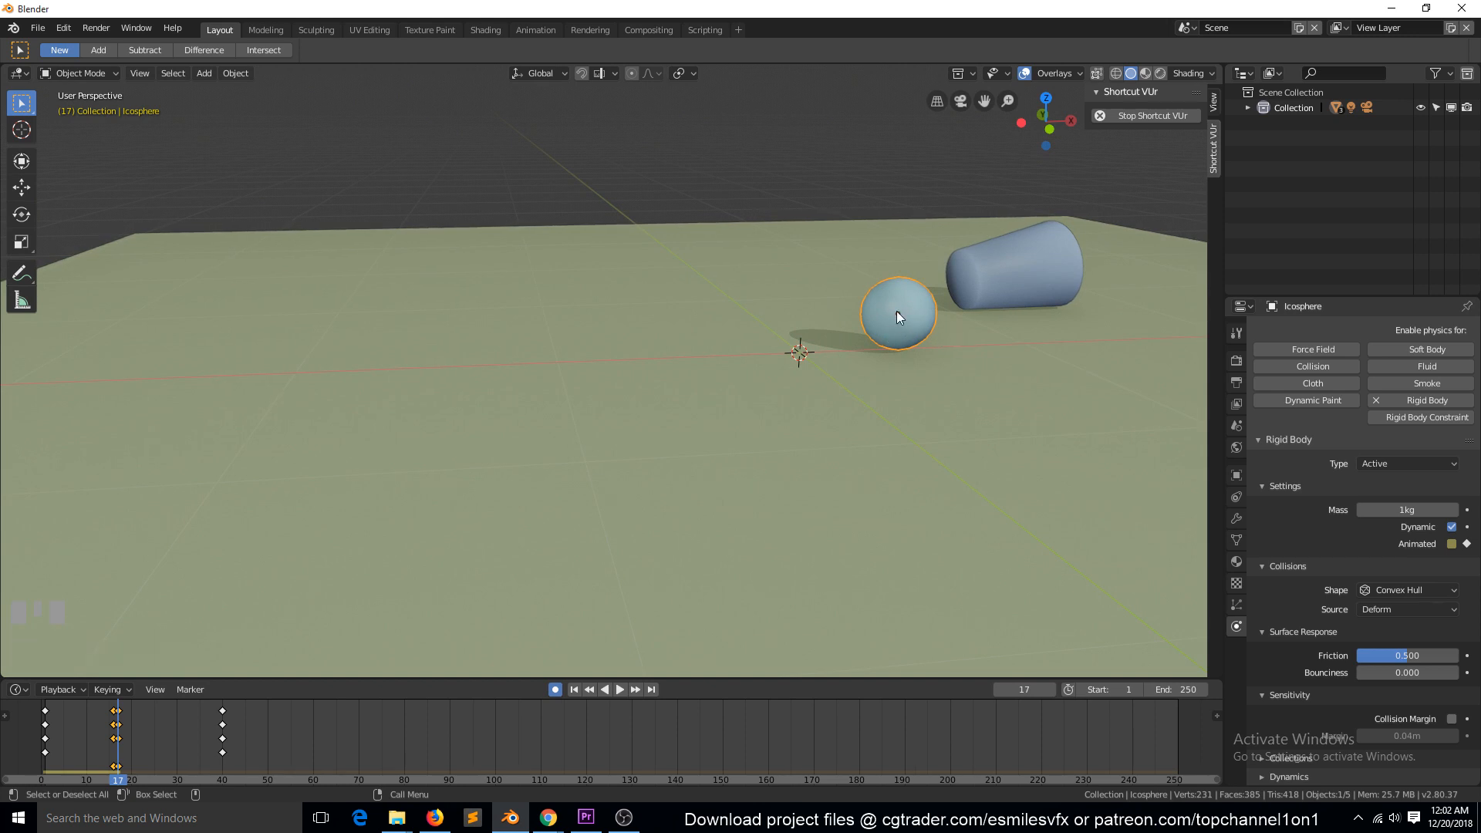
right_click(116, 729)
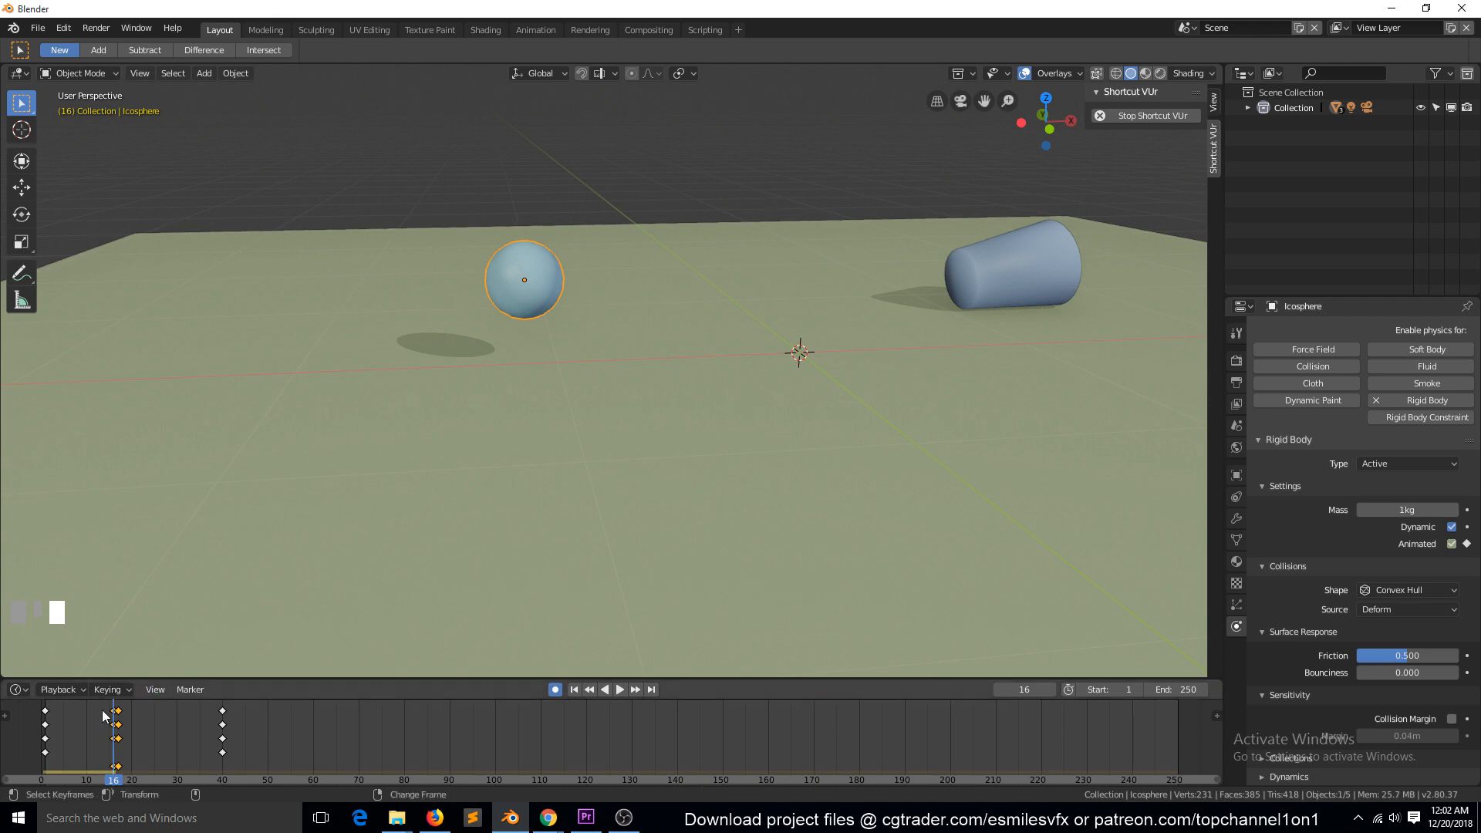
right_drag(114, 718, 117, 716)
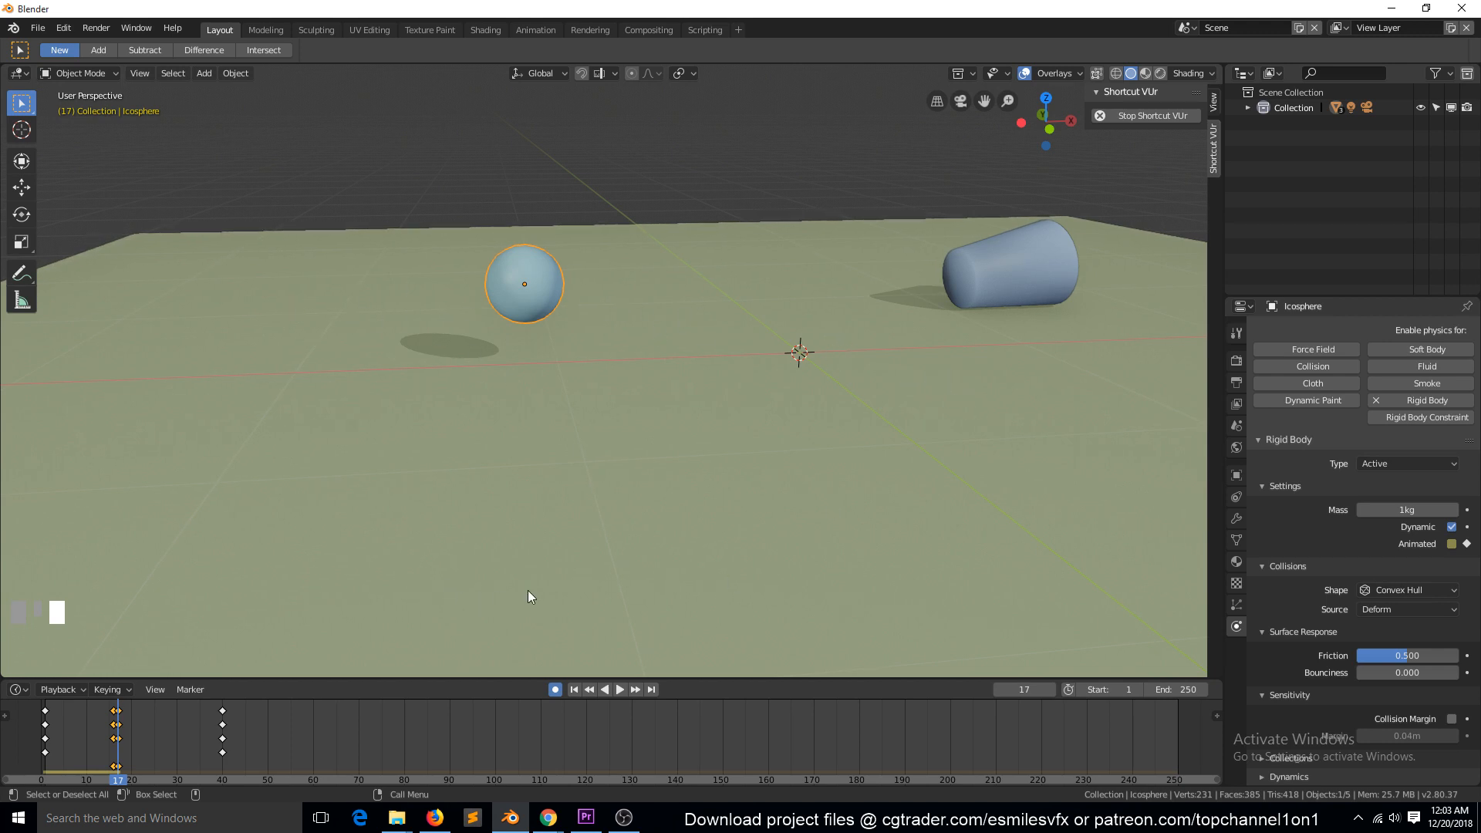
Play the simulation from the first frame to check the ball's motion toward the cup, and rewind to frame 1
click(575, 689)
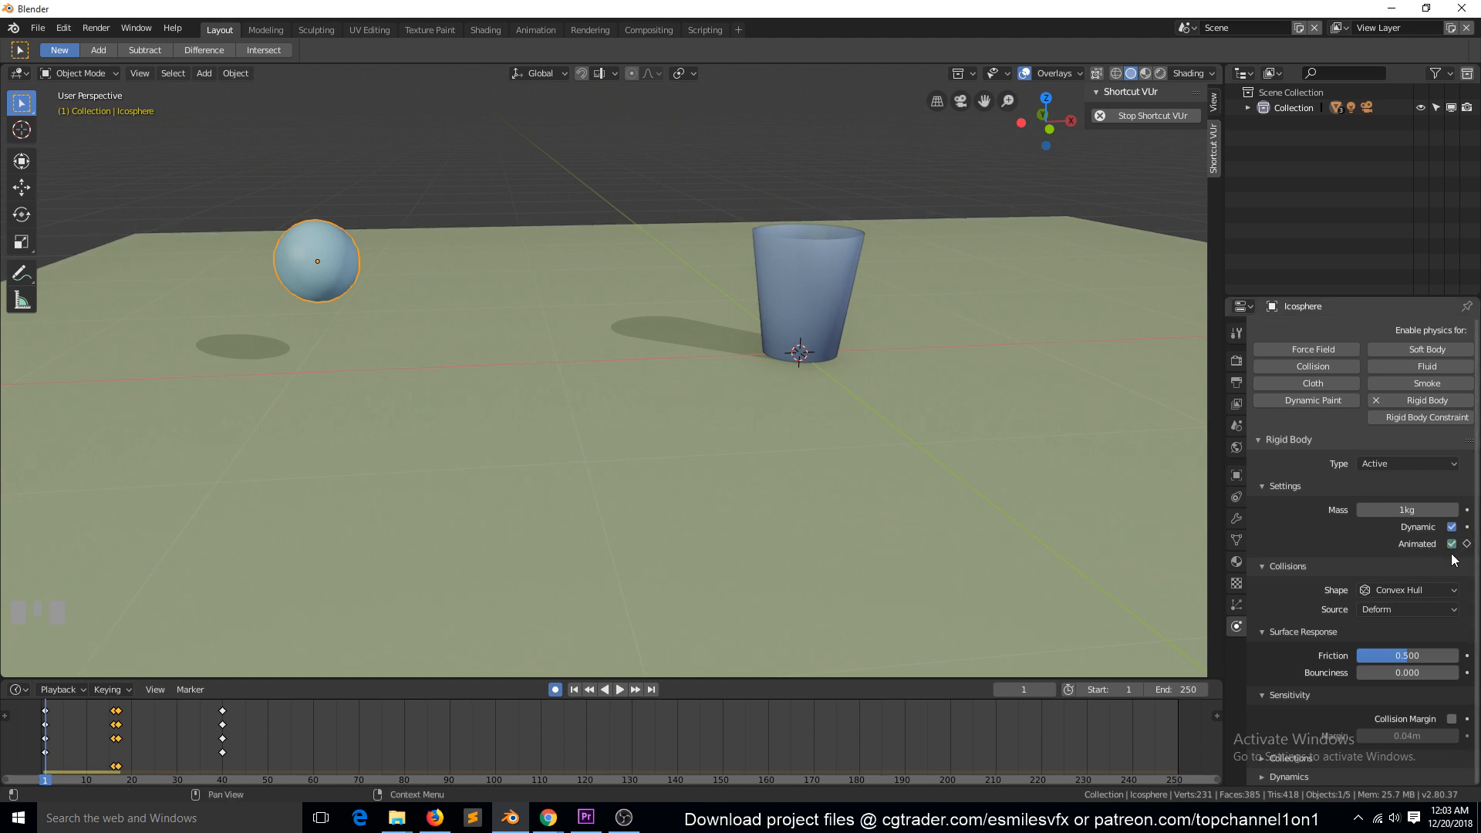
click(622, 689)
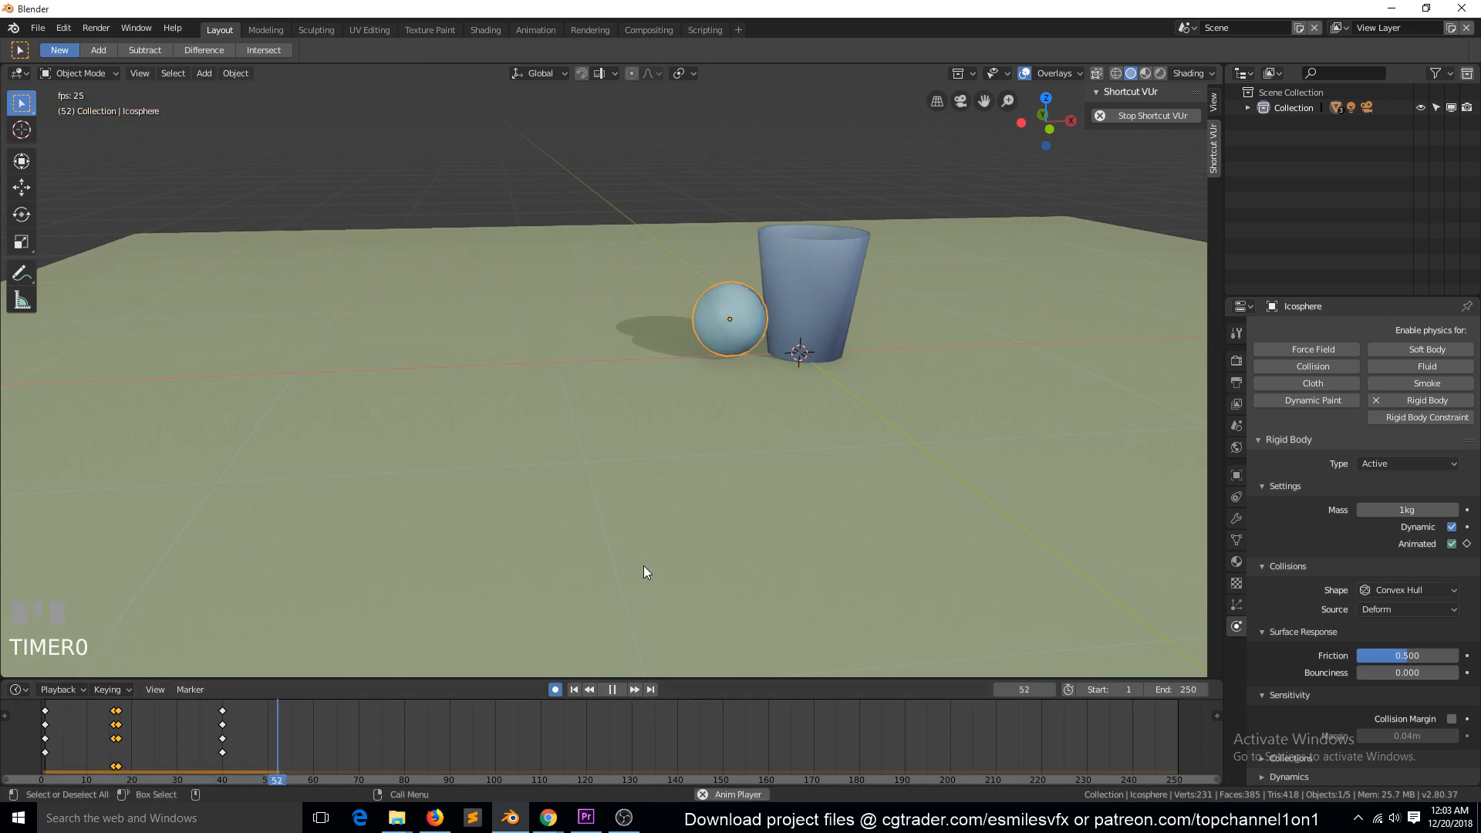
click(614, 688)
click(574, 689)
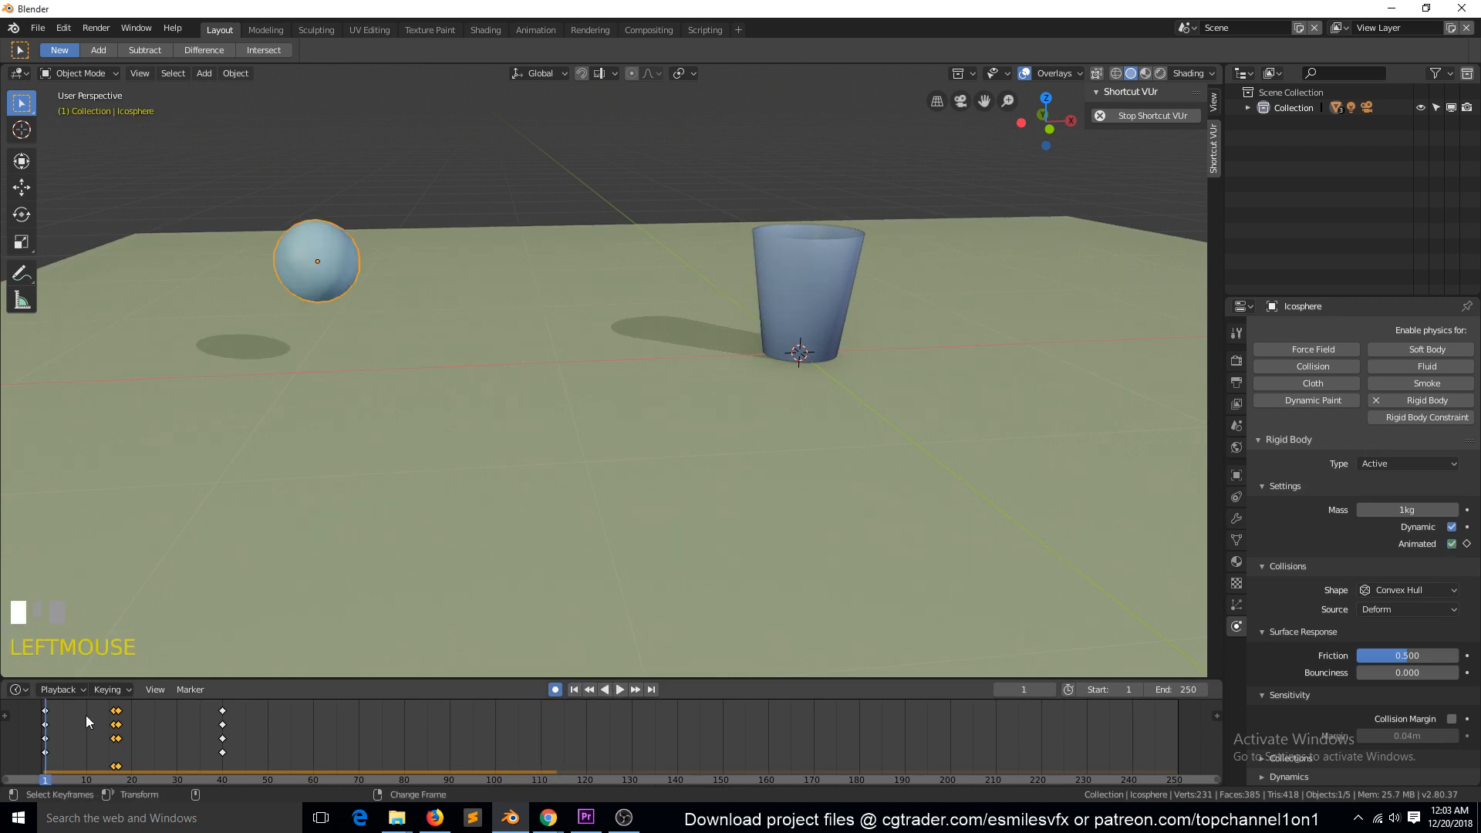
Scrub from the first frame through the Animated keyframes to frame 39 to review the ball's travel
right_drag(55, 711, 118, 723)
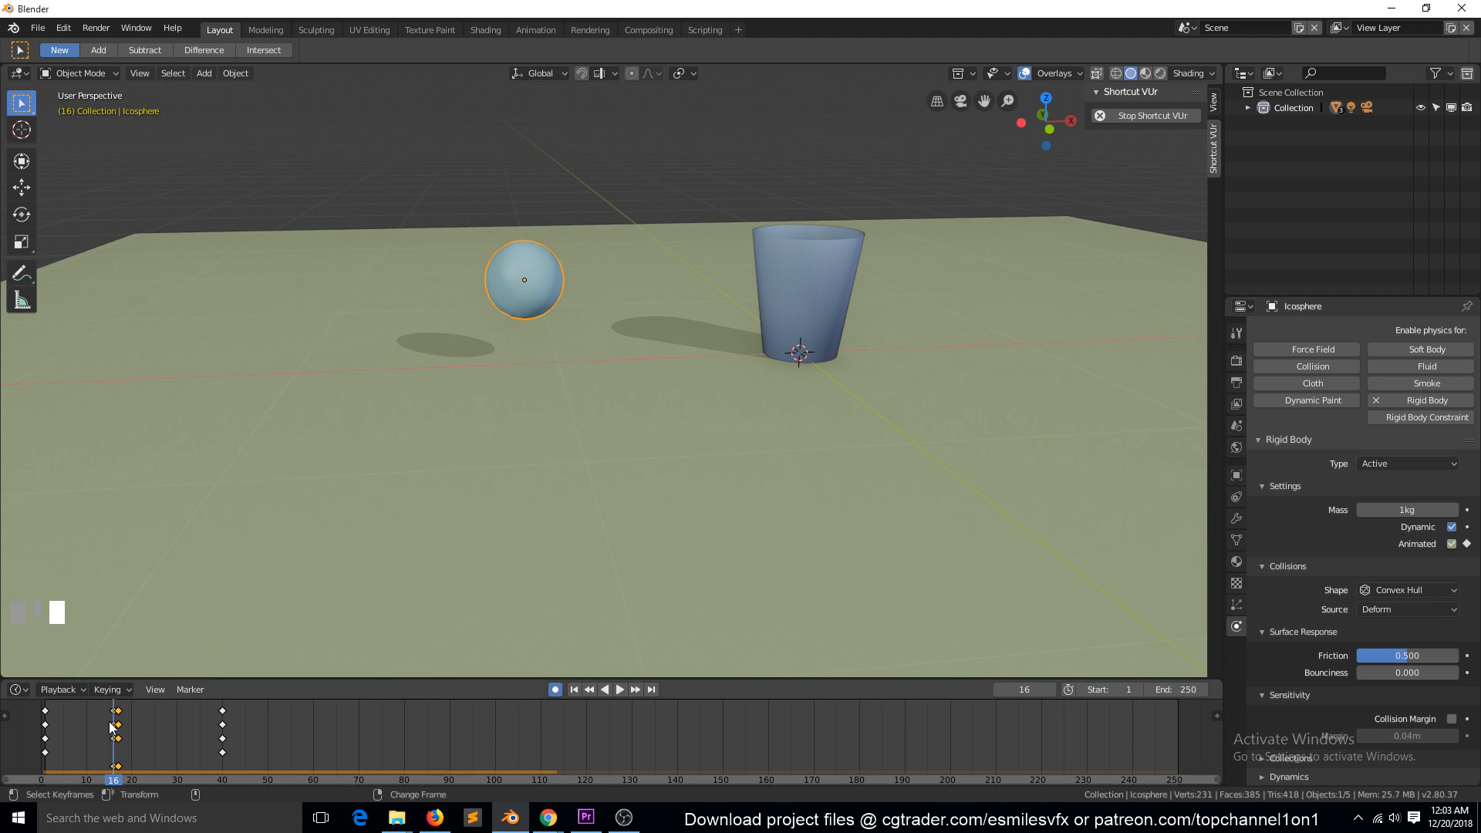
mouse_move(112, 718)
right_down()
mouse_move(125, 714)
mouse_move(113, 714)
right_up()
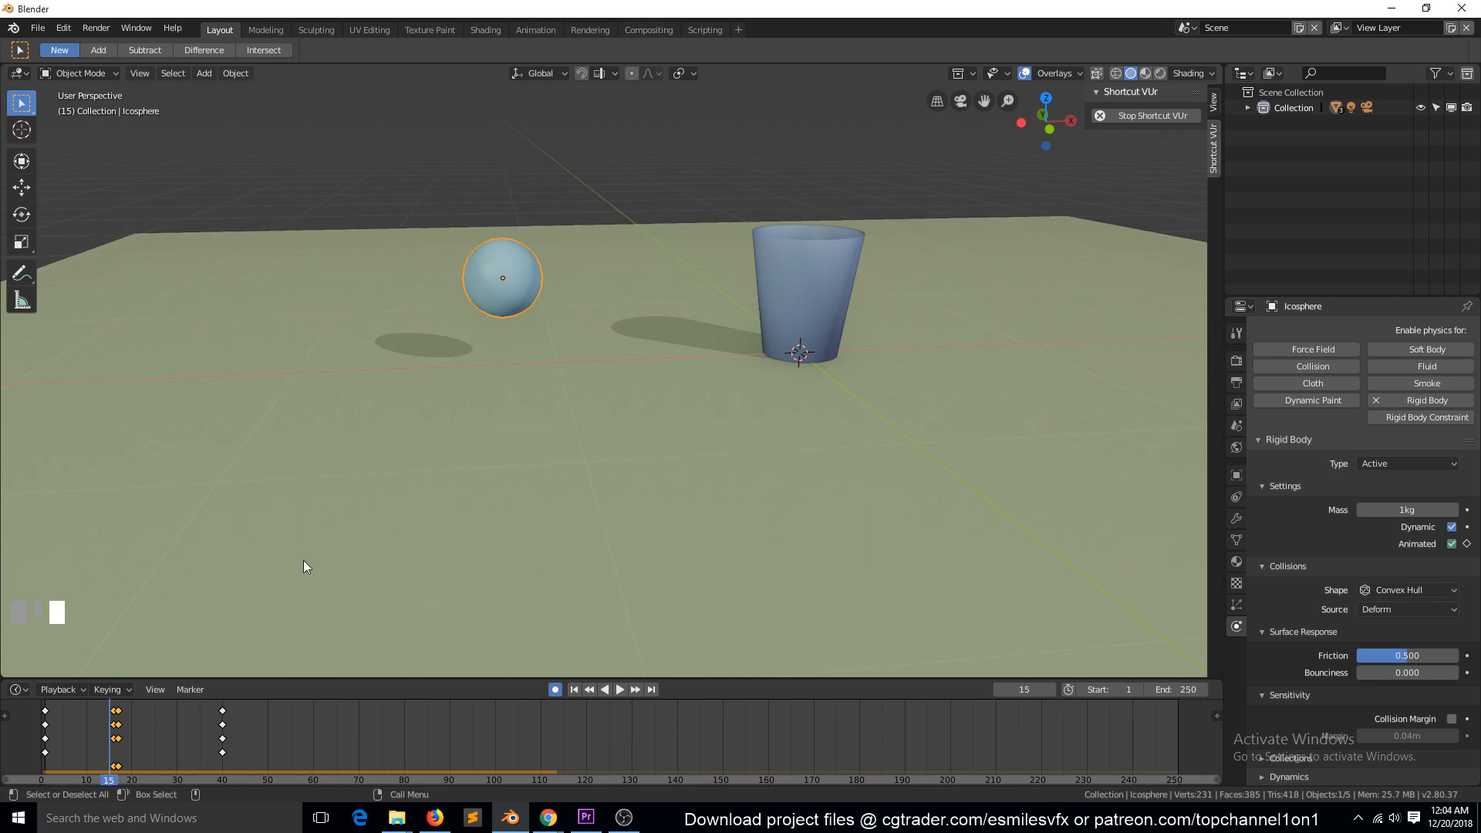
click(85, 718)
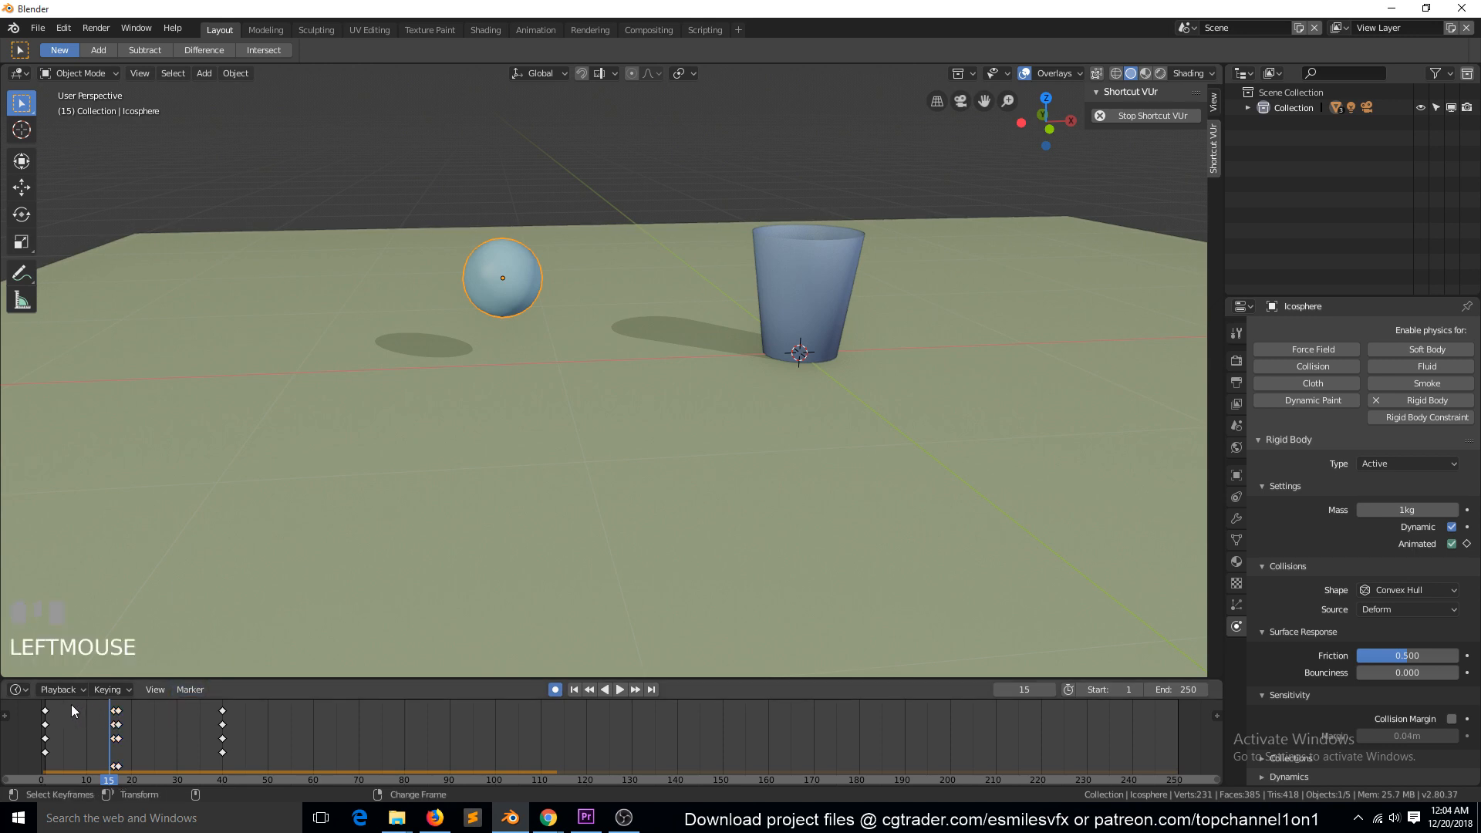
right_click(115, 724)
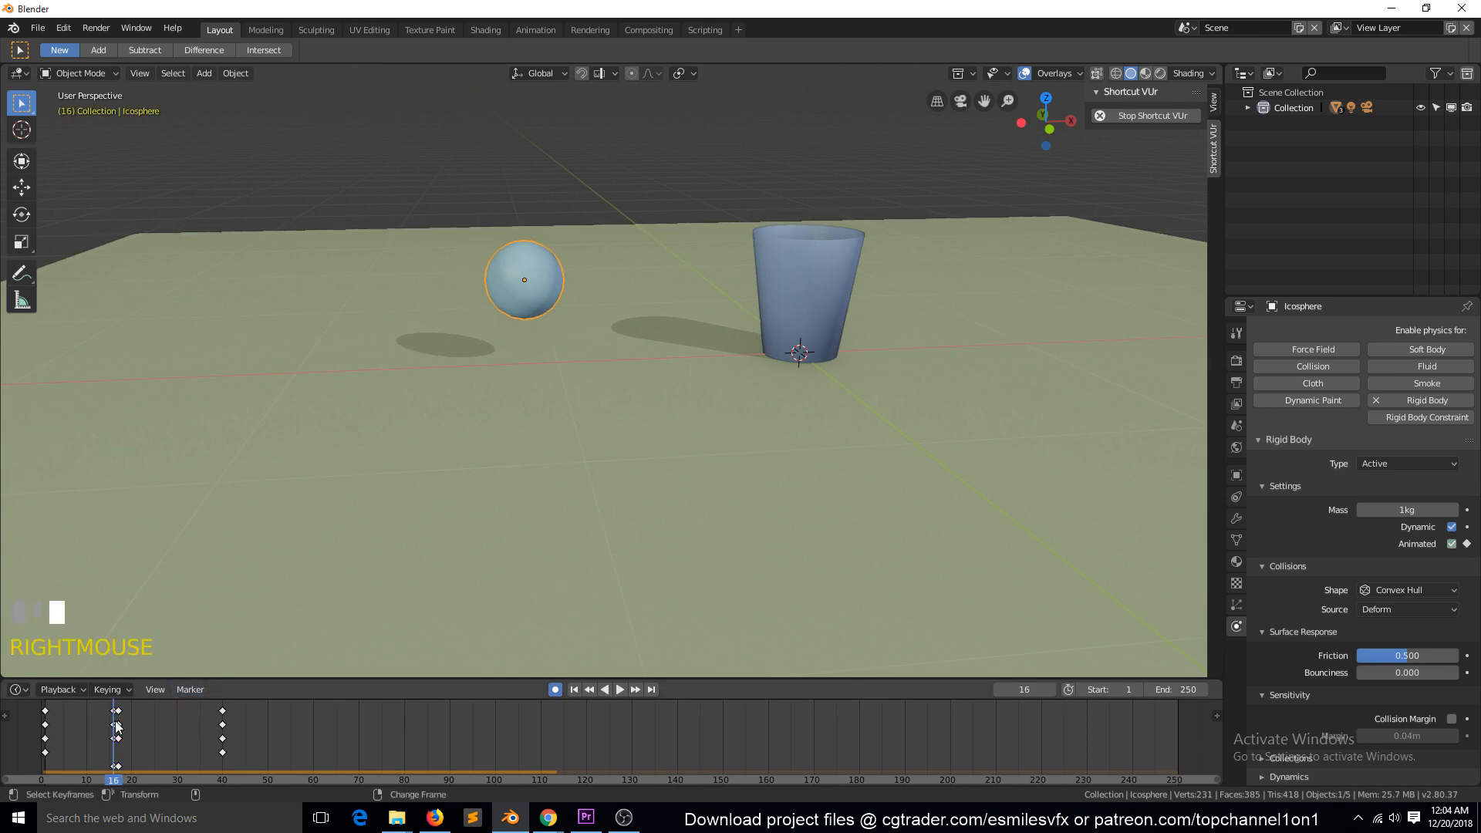
right_click(216, 711)
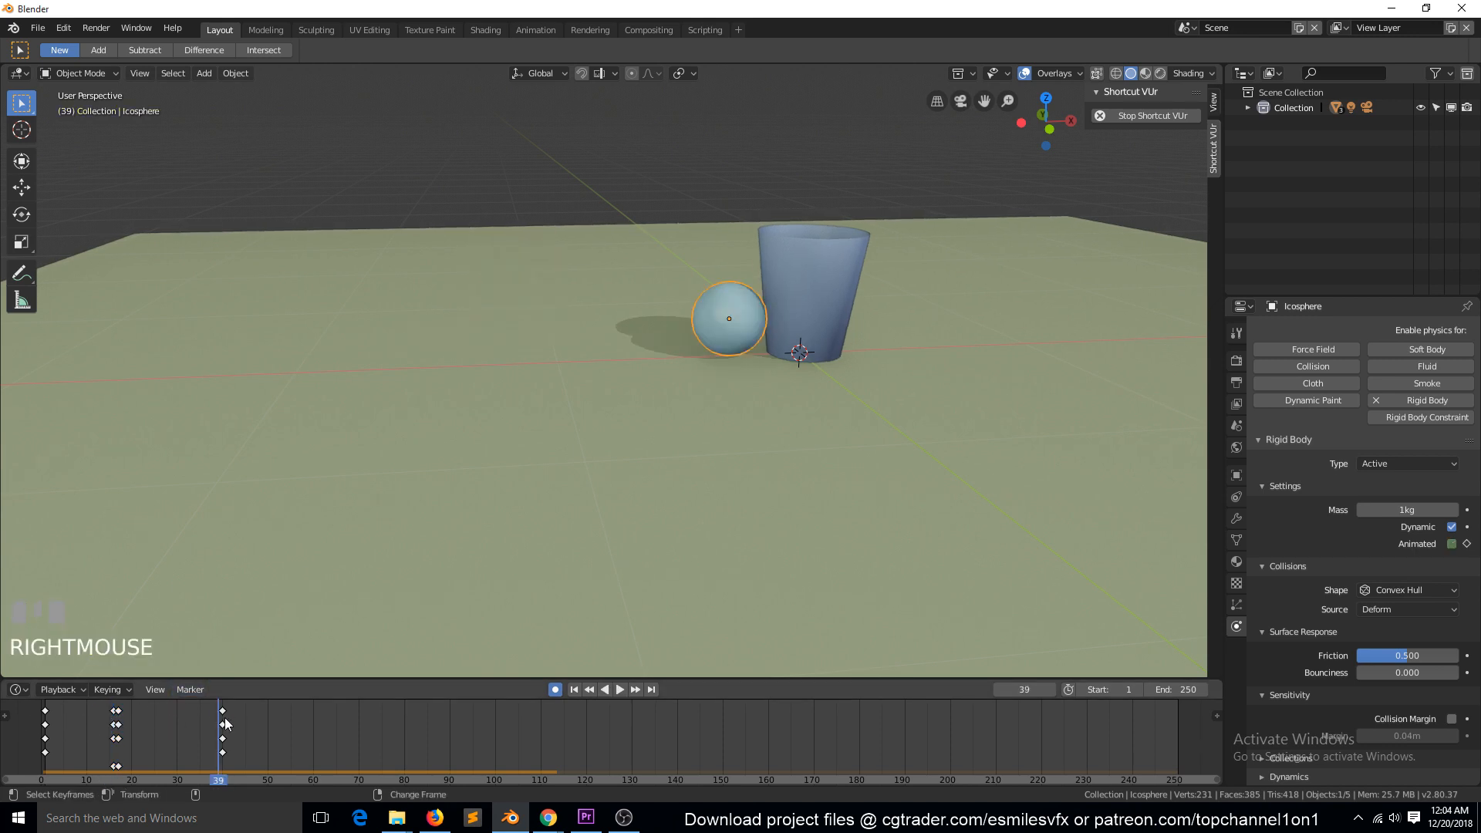
Switch the timeline to the Graph Editor, enlarge its area and expand the ico sphere's Object Transforms channels
click(224, 716)
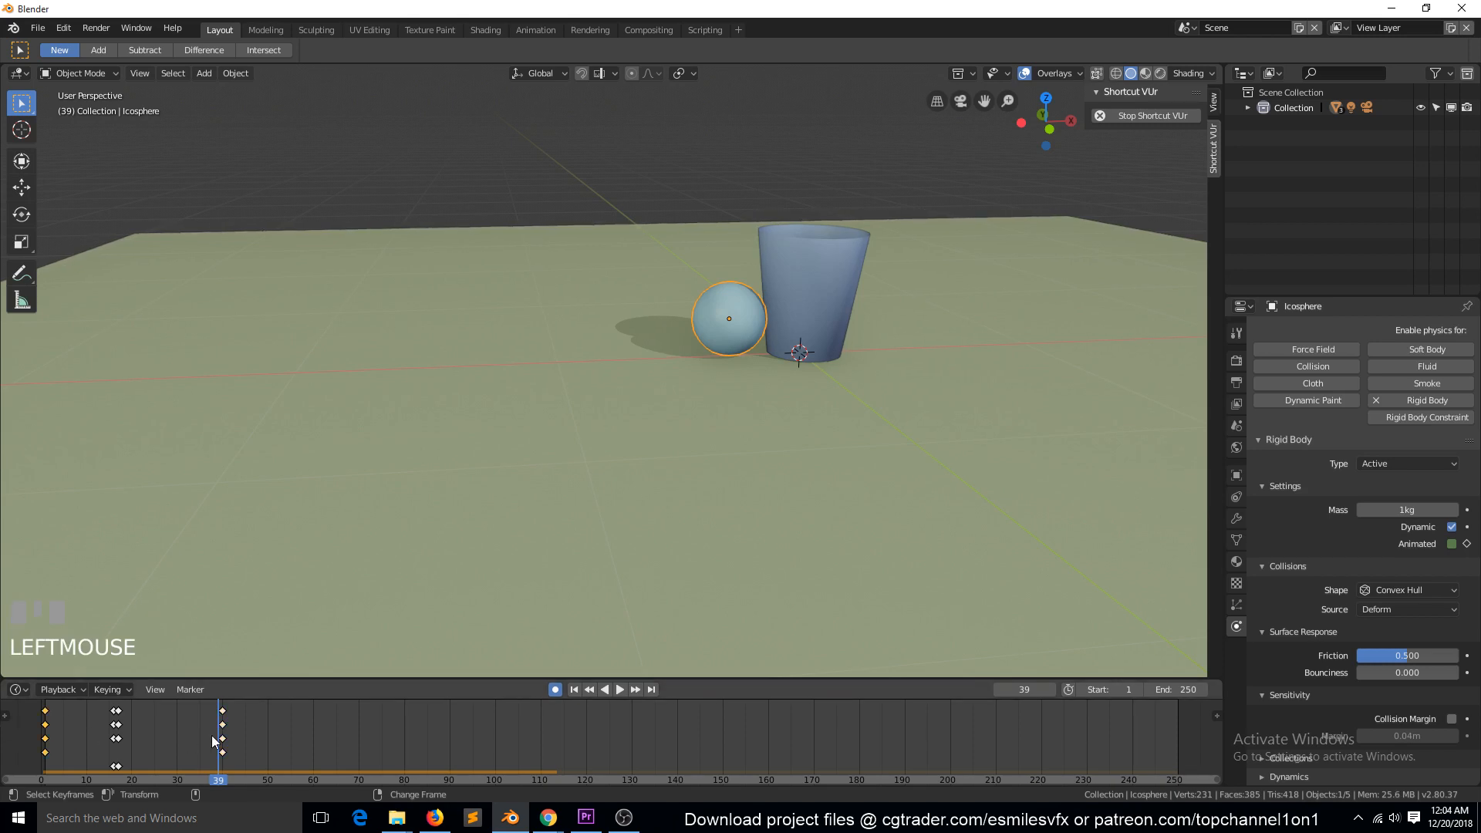
click(44, 710)
key(ctrl+Tab)
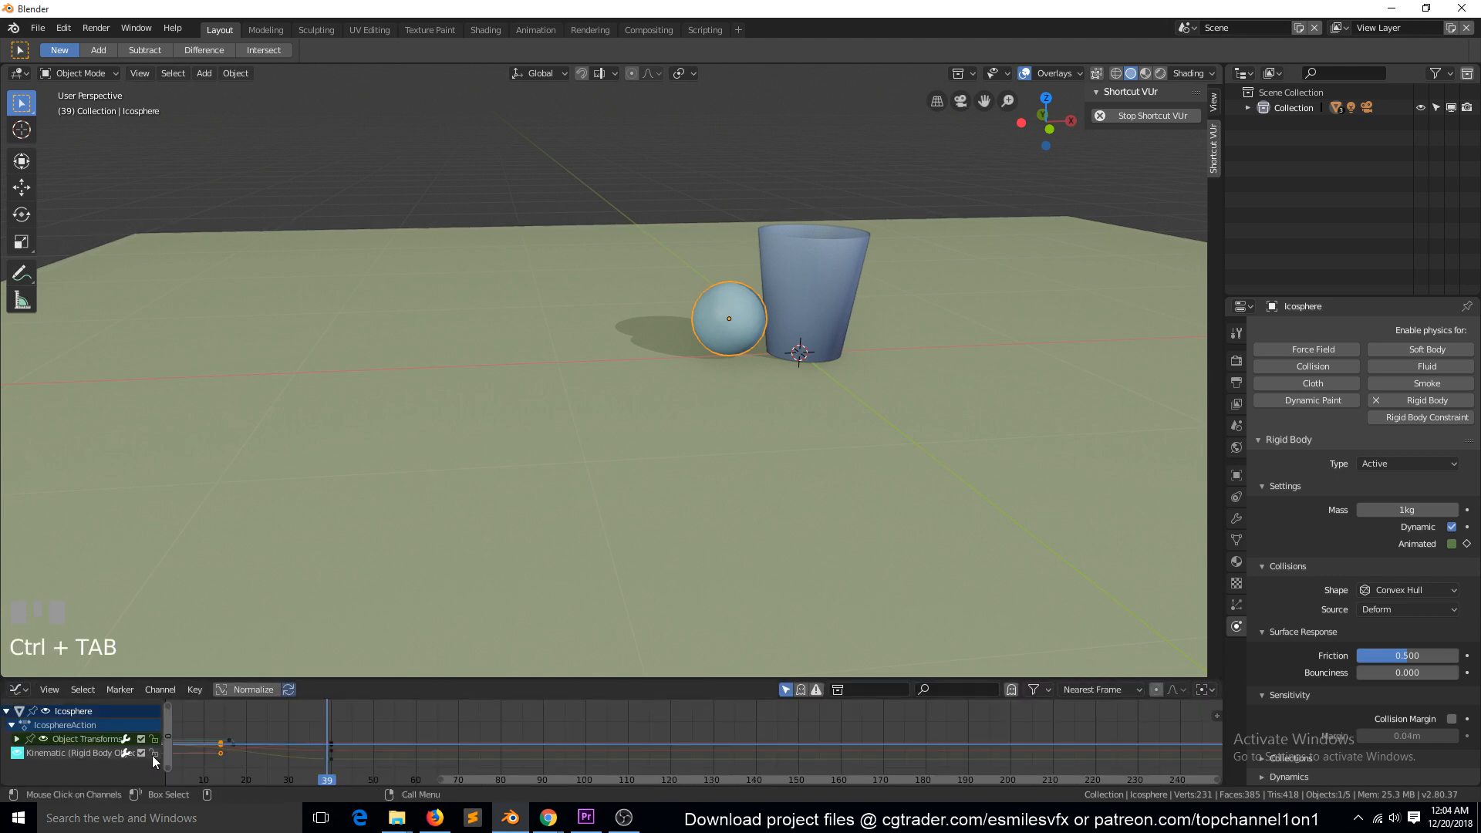
key(ctrl+Tab)
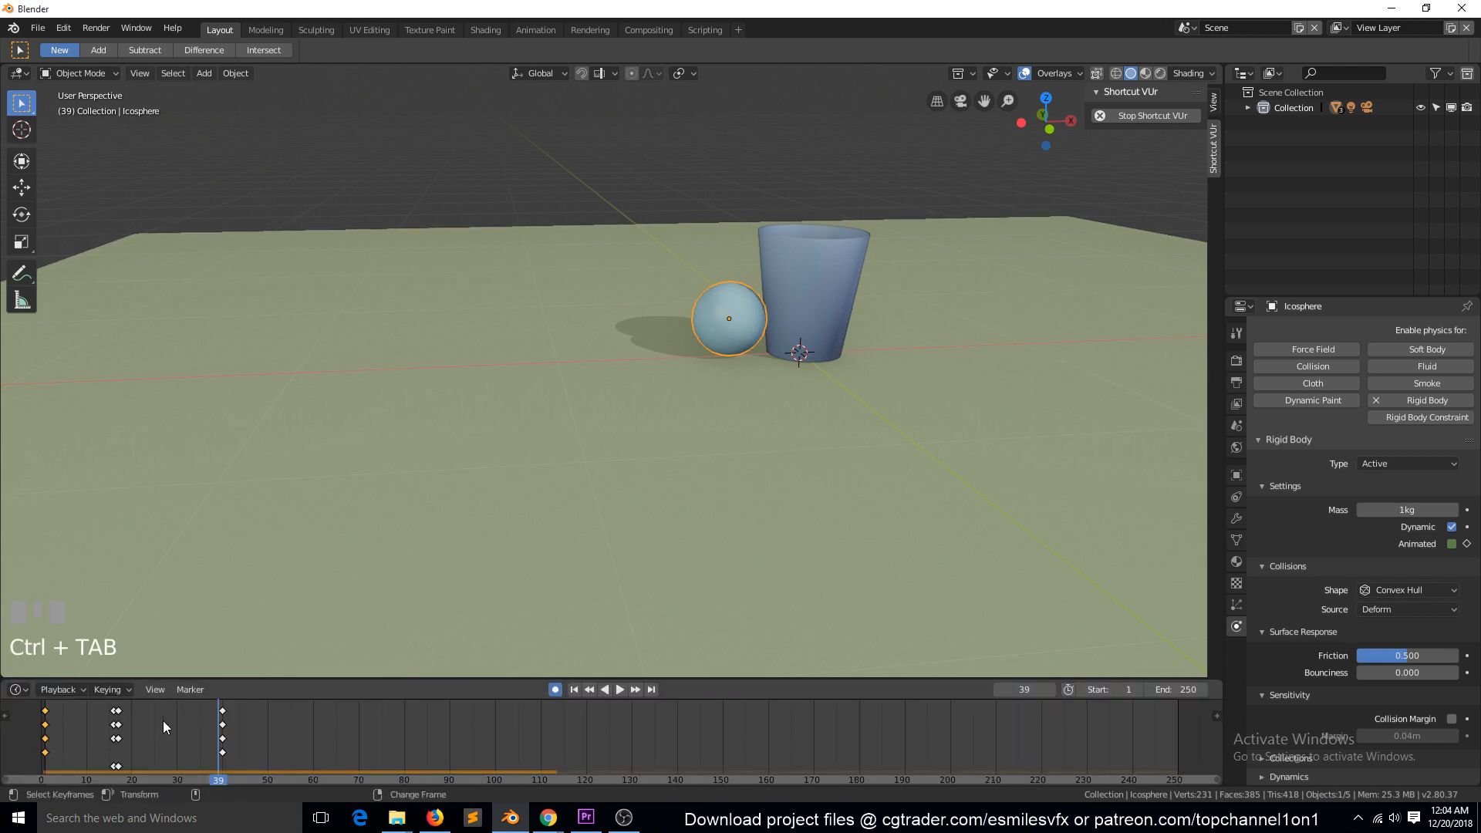
key(ctrl+Tab)
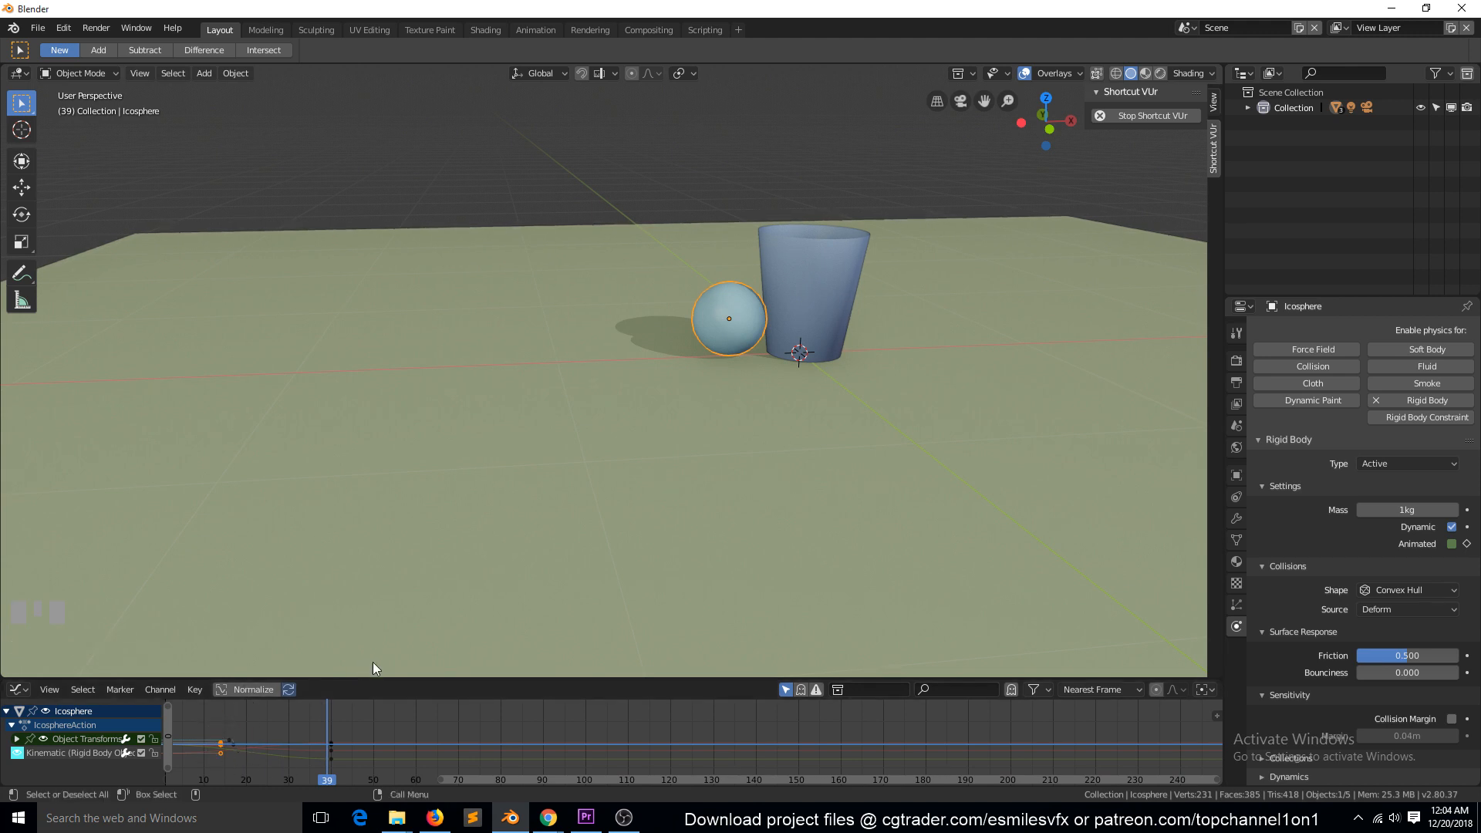
drag(380, 682, 377, 602)
click(16, 659)
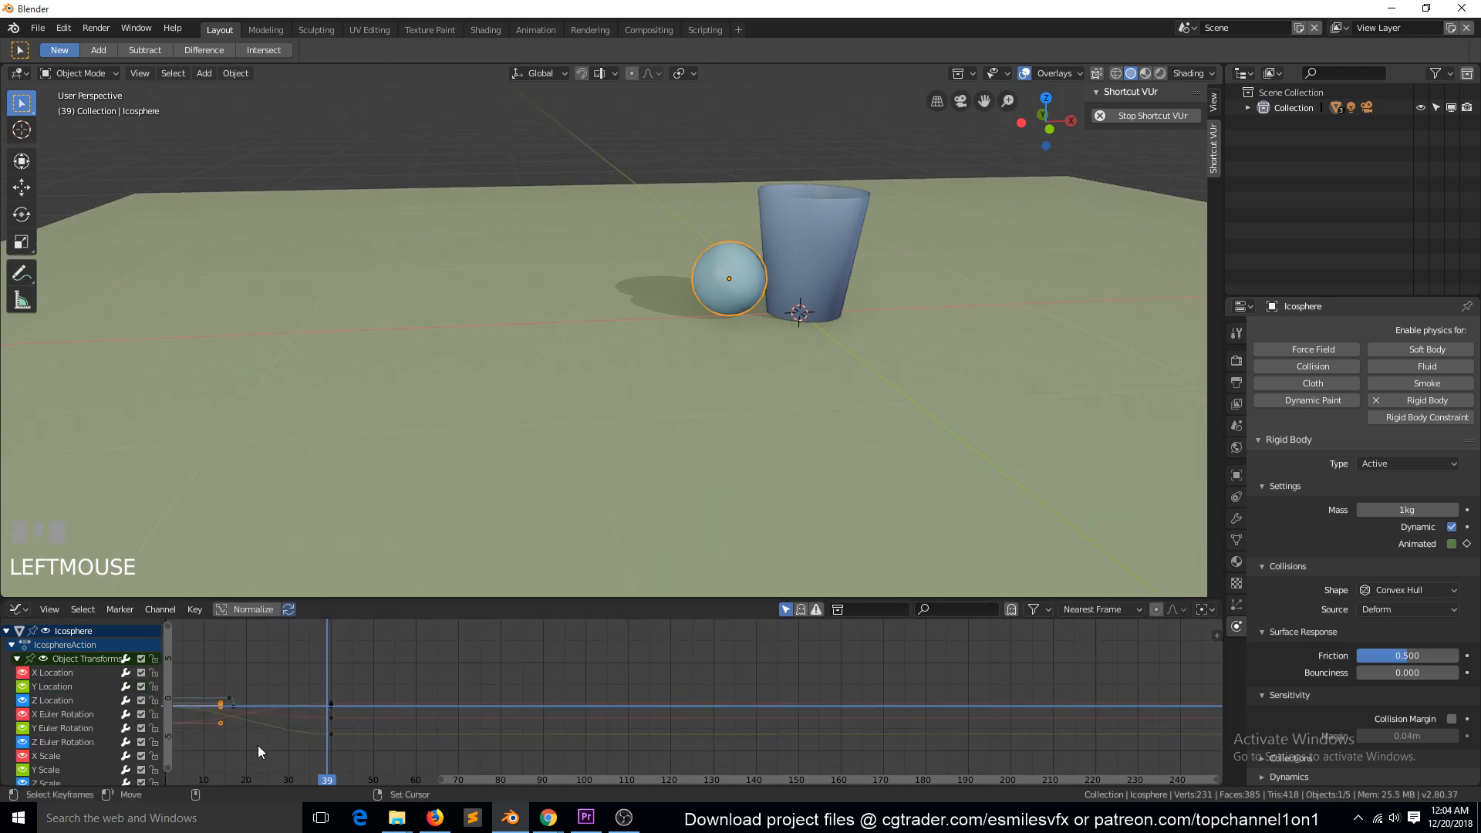
Select all of the ico sphere's keyframes and fit their curves in the graph view
key(a)
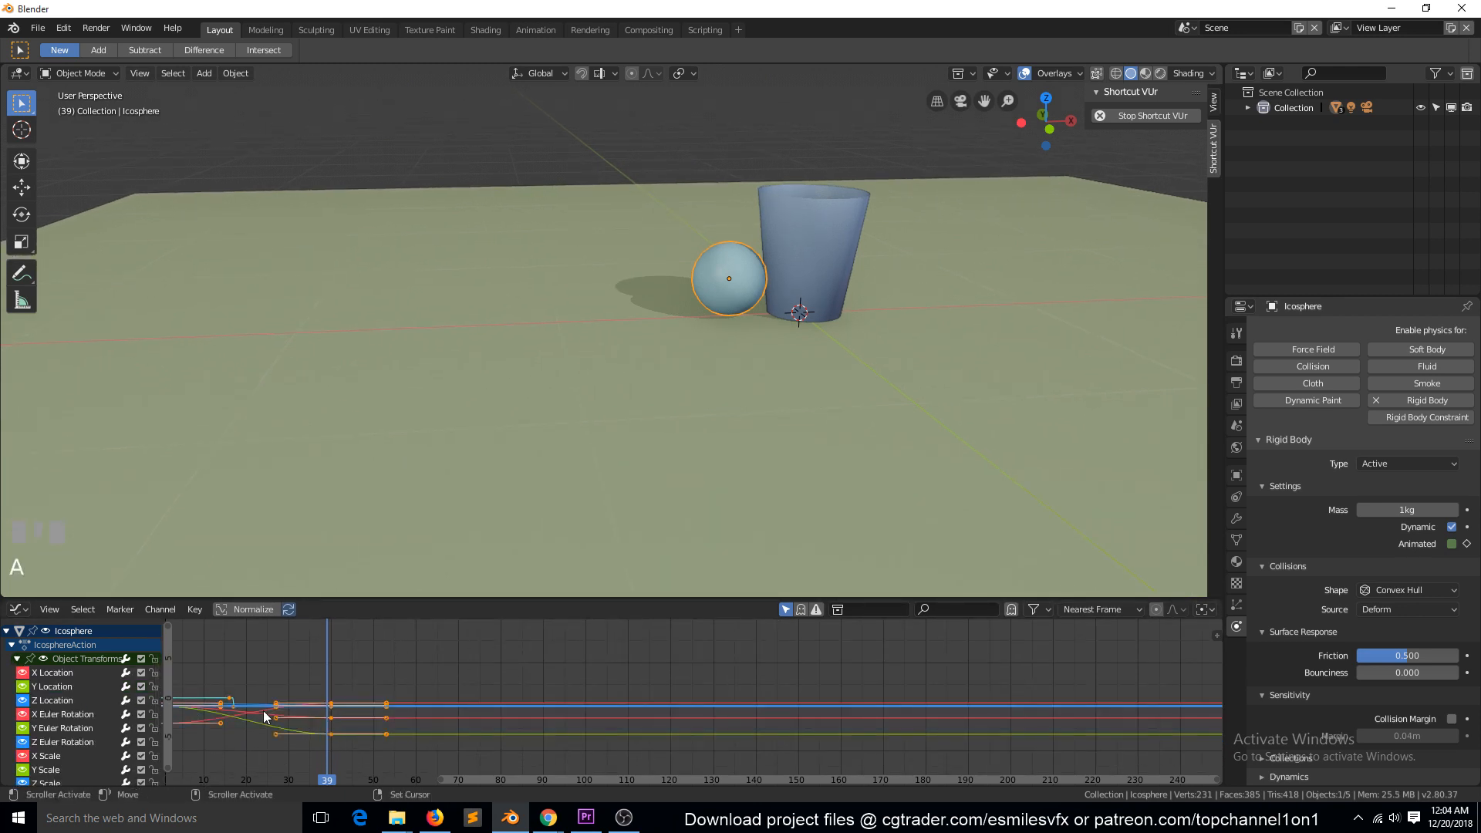
key(KP_Decimal)
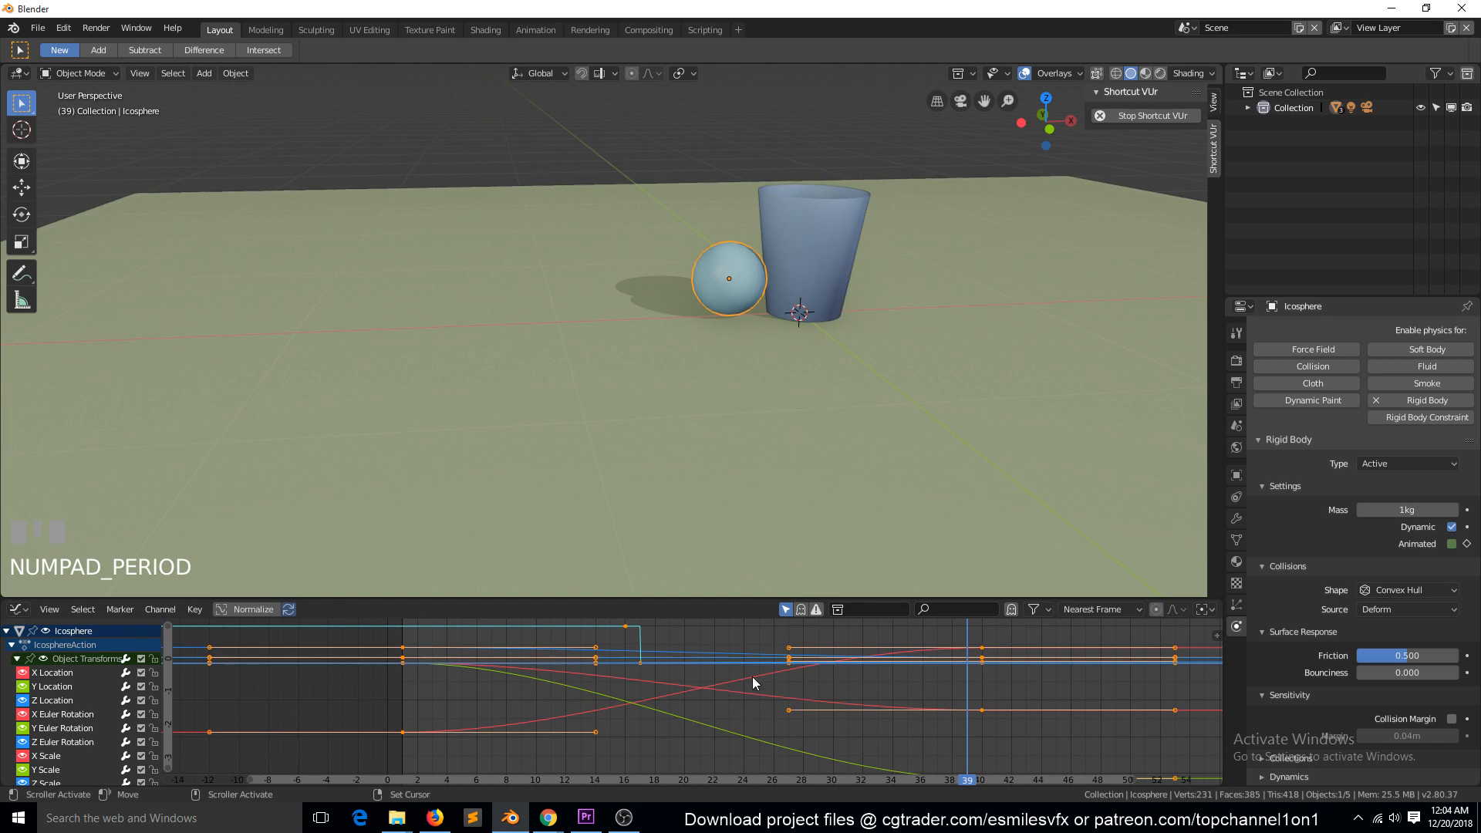
scroll(816, 682, down, 3)
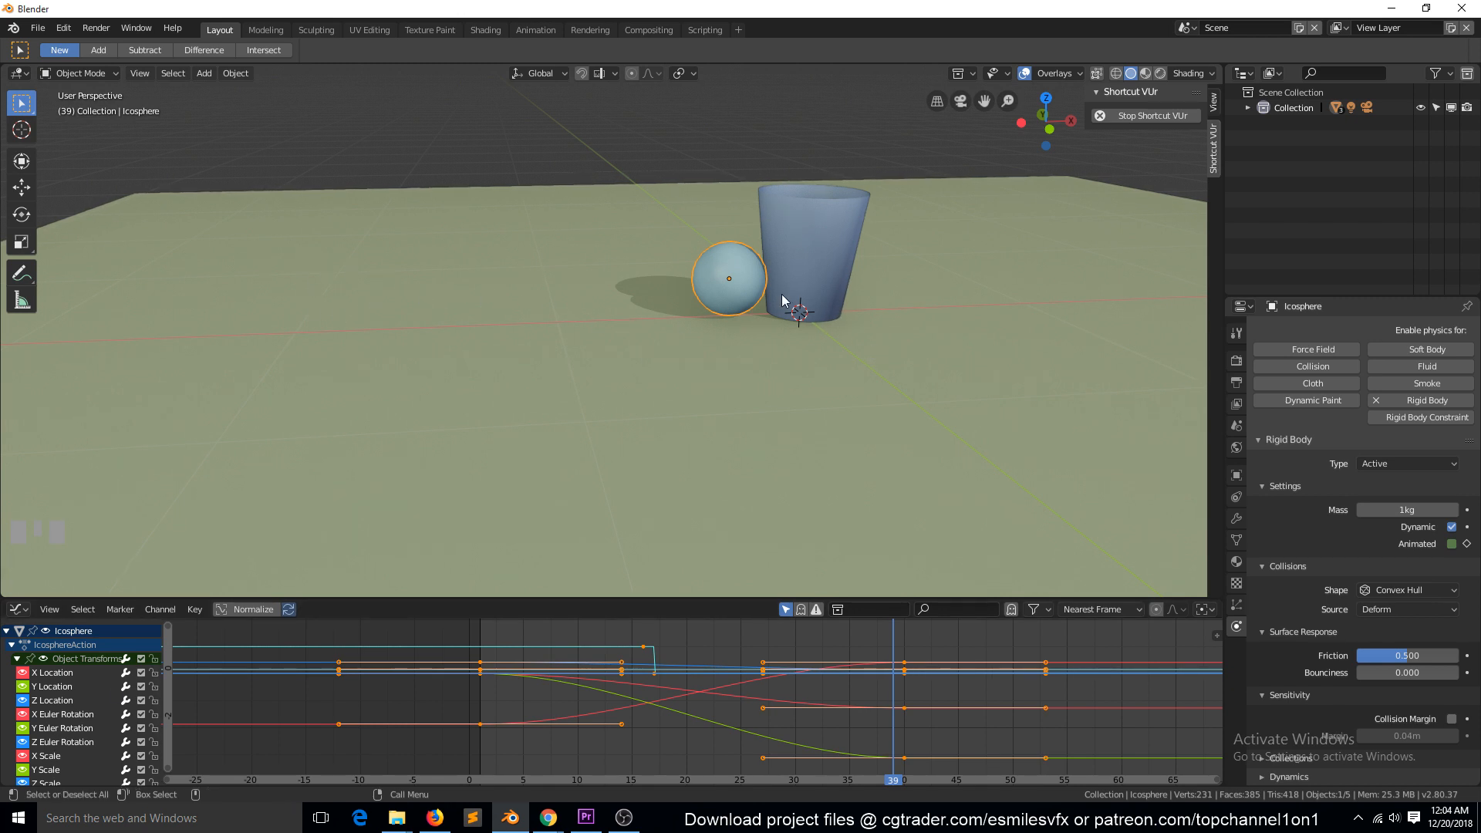
Hide the Euler rotation, scale and Kinematic curves, leaving the X, Y and Z Location curves, and refit the graph
click(24, 717)
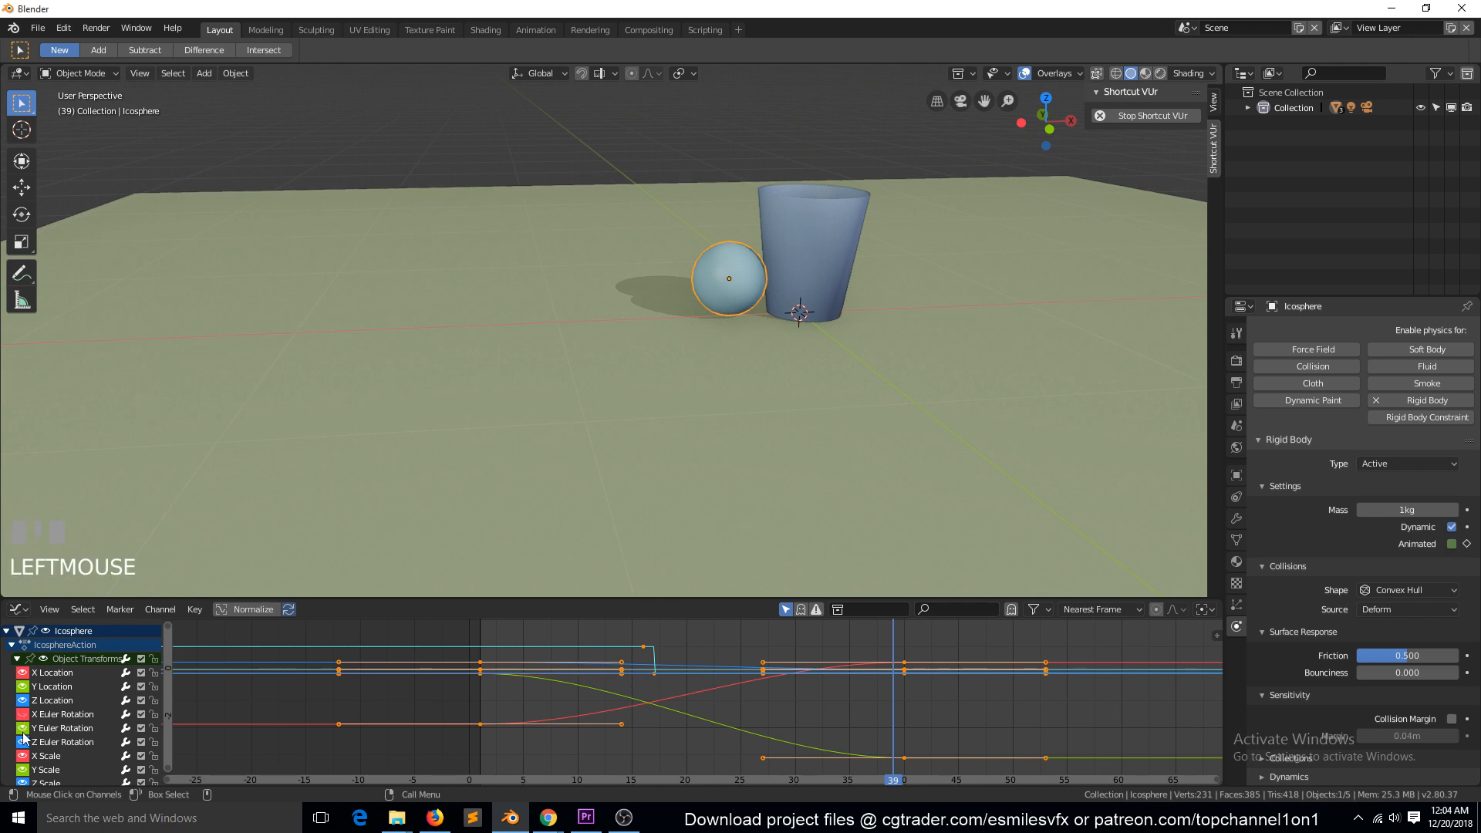
click(24, 730)
click(24, 743)
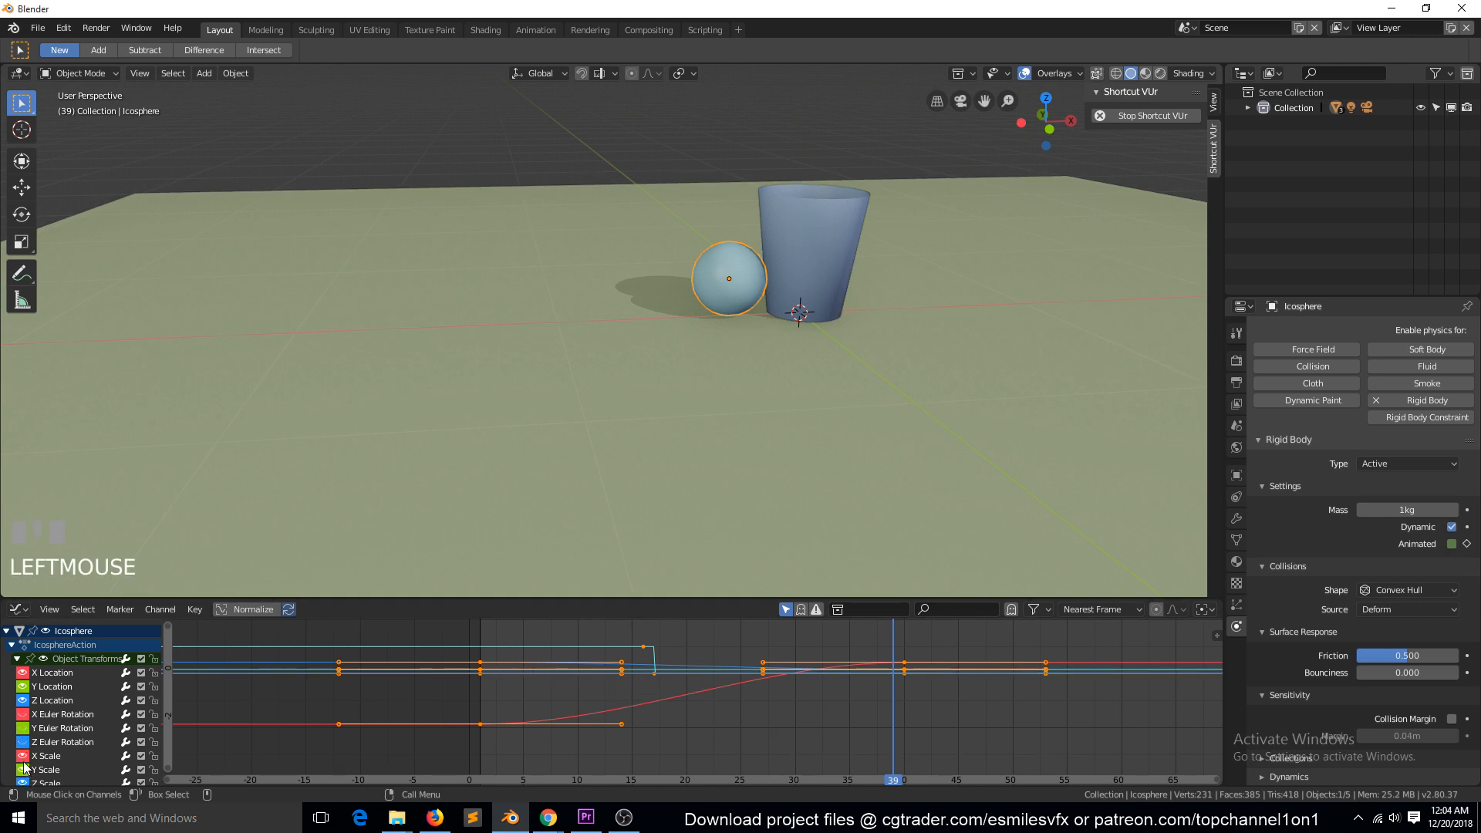
click(24, 757)
click(23, 770)
click(22, 782)
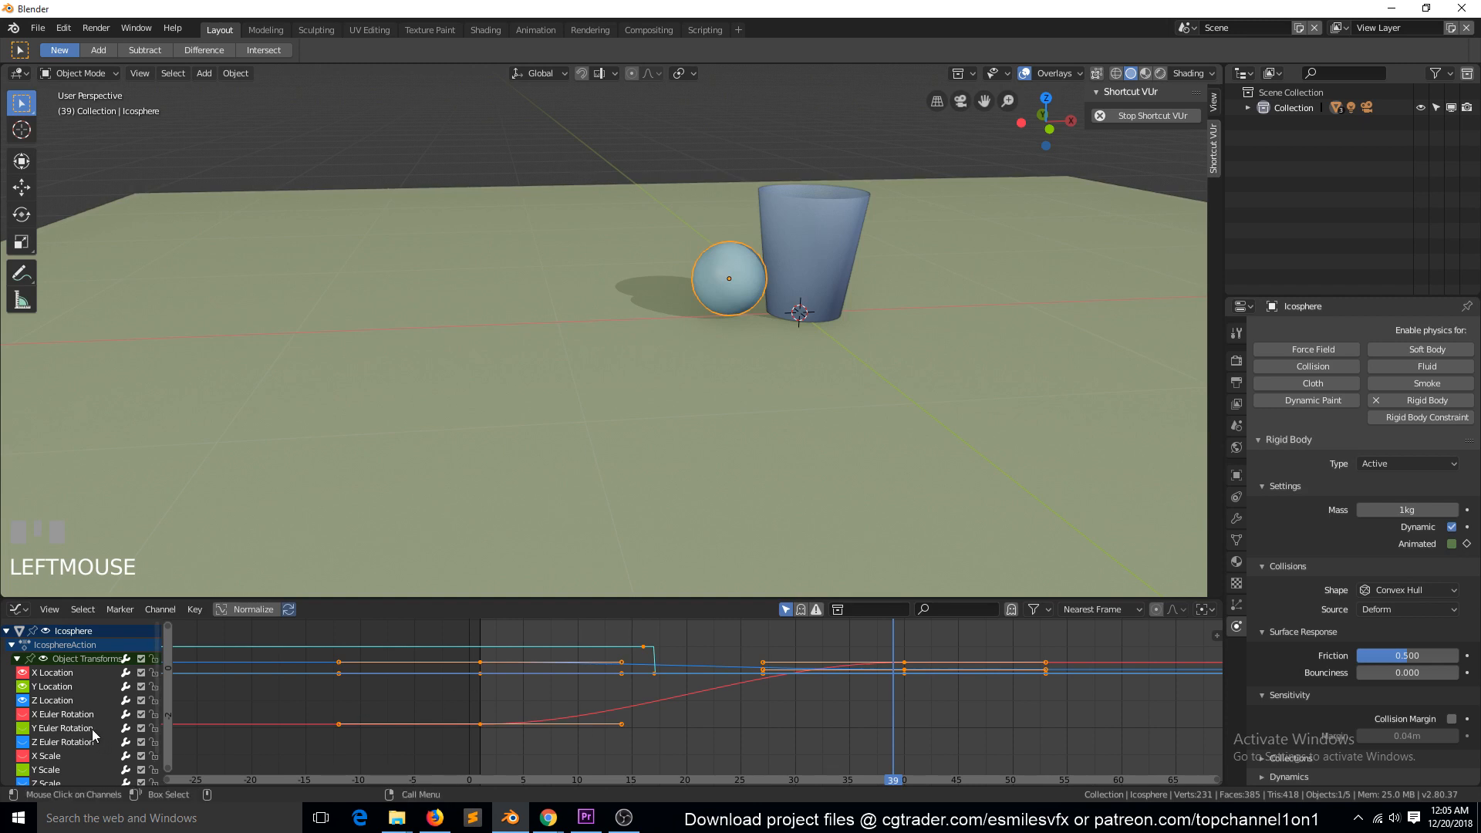
scroll(85, 695, down, 2)
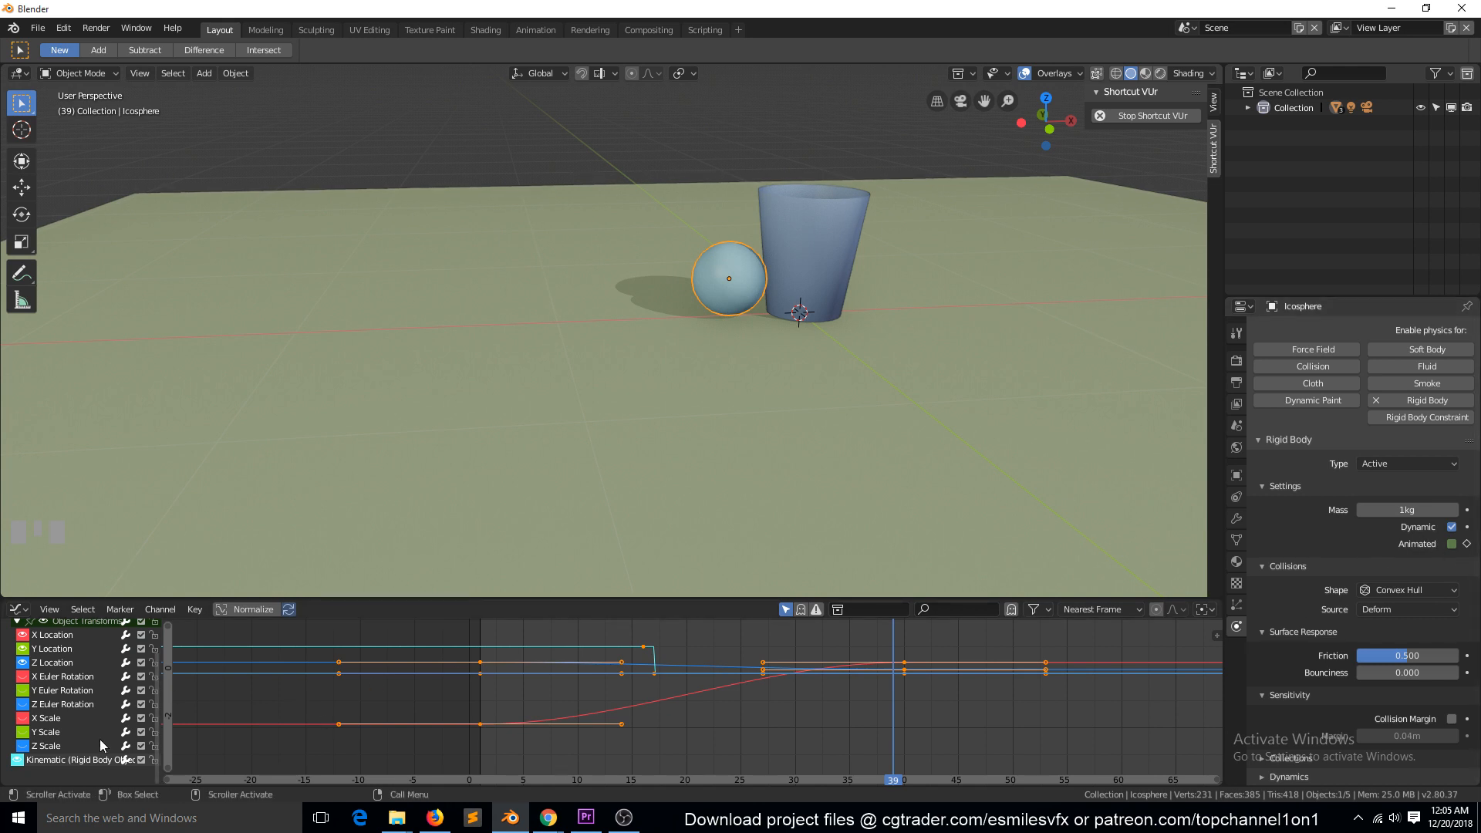
click(17, 760)
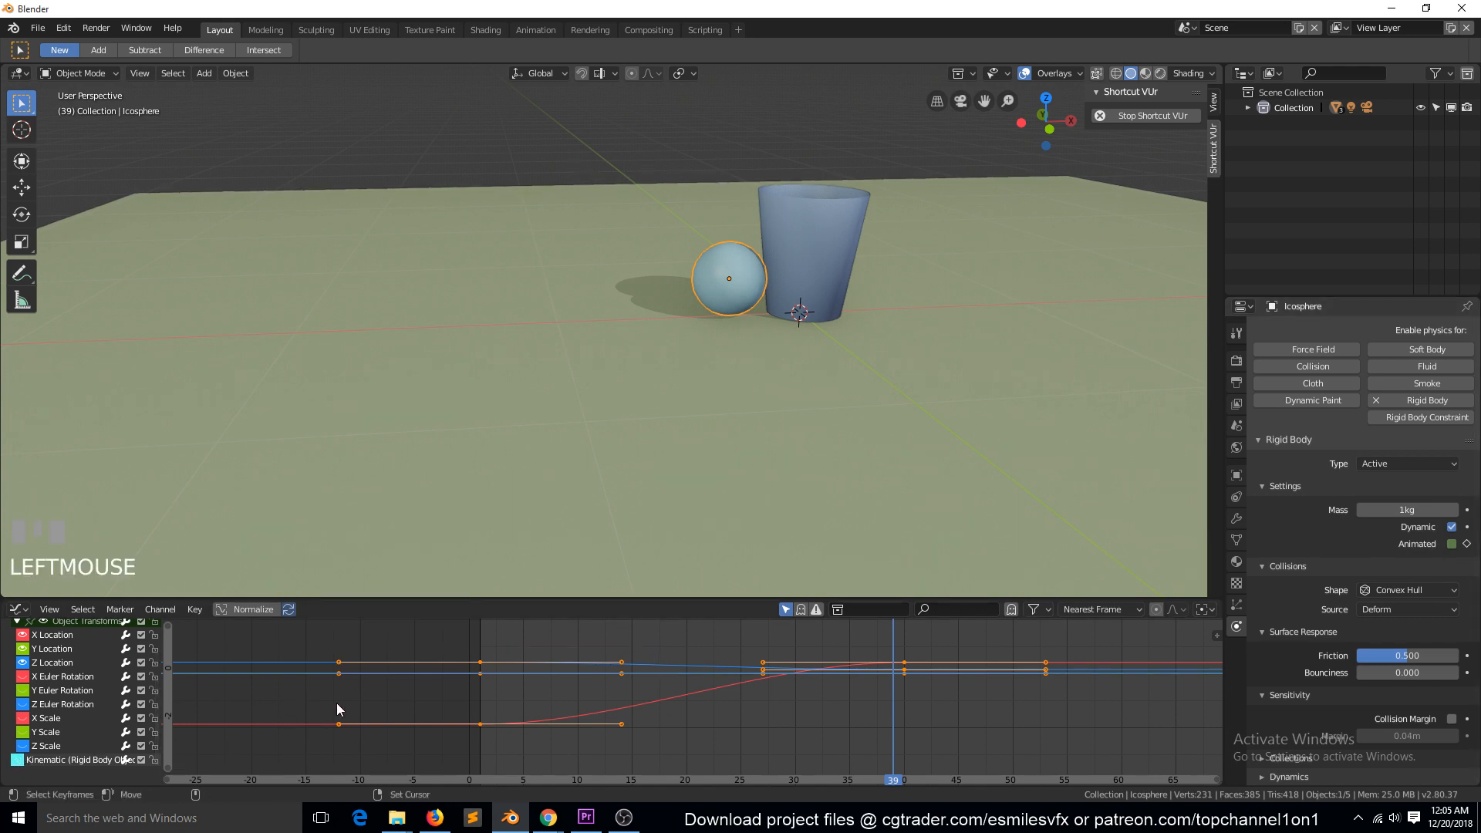
key(KP_Decimal)
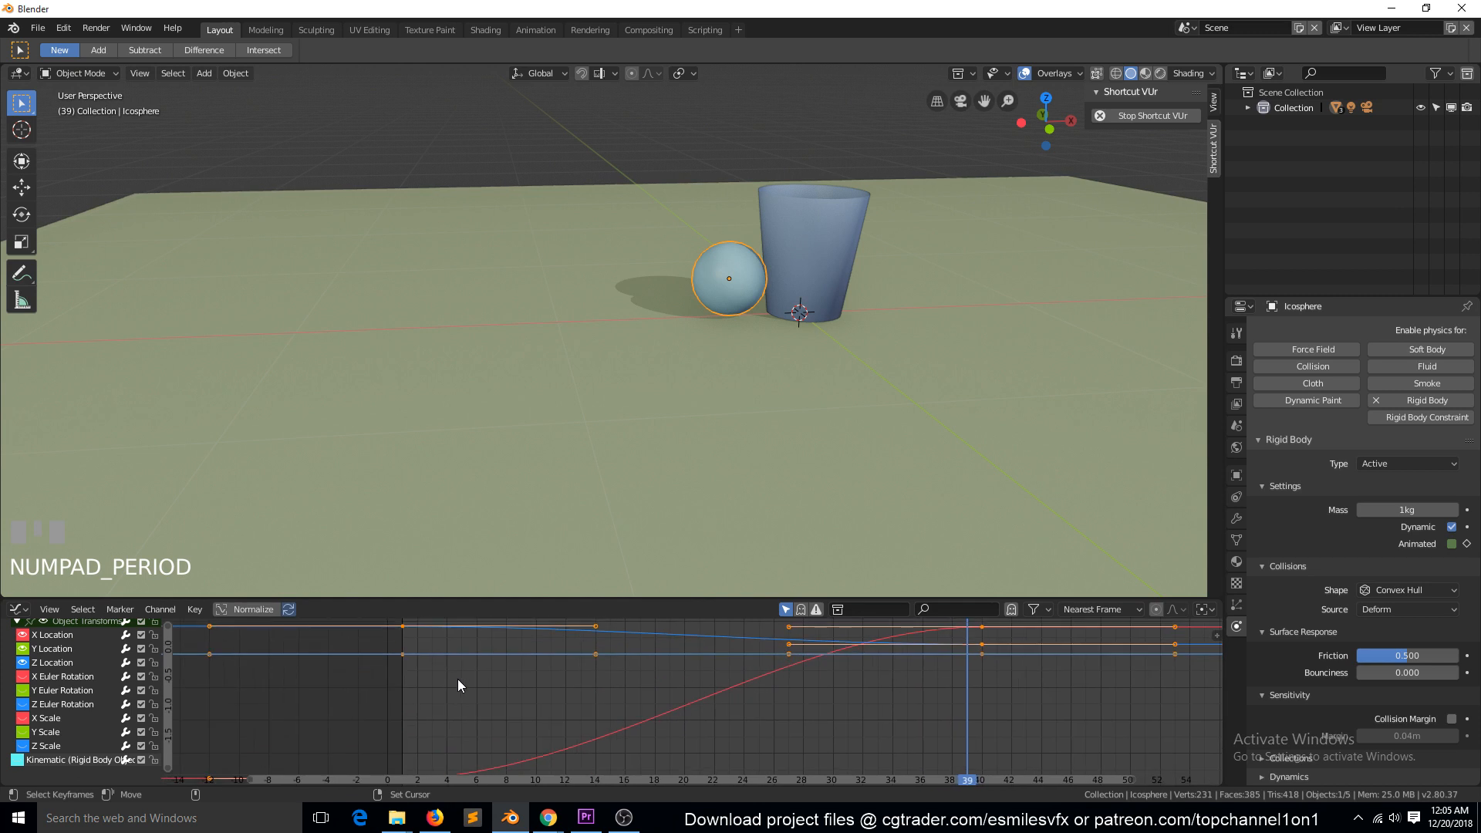
scroll(473, 683, down, 1)
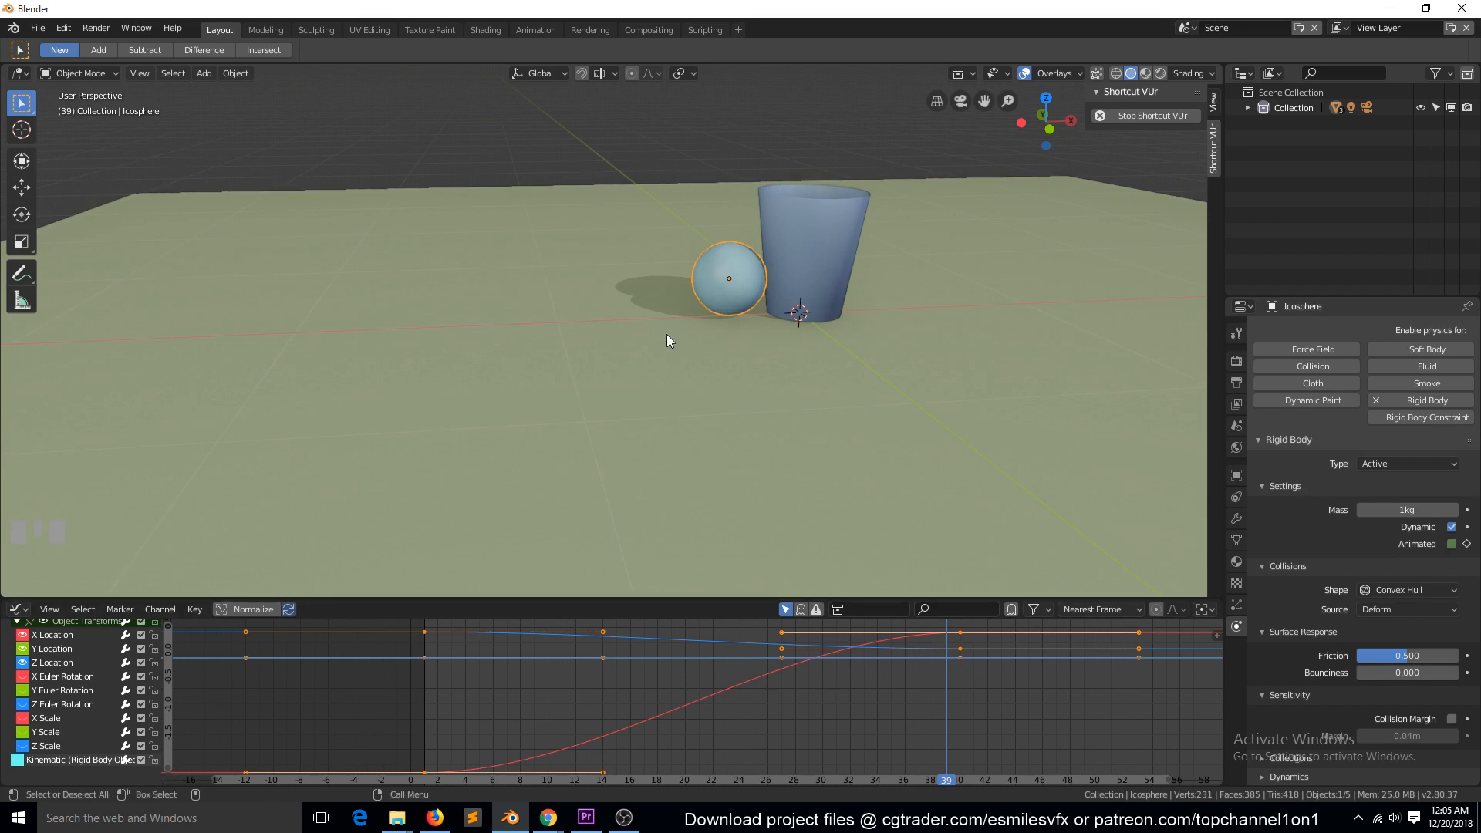
Scrub through the graph up to frame 36 to examine the location curves' easing, and dismiss the desktop notification
right_drag(948, 652, 589, 707)
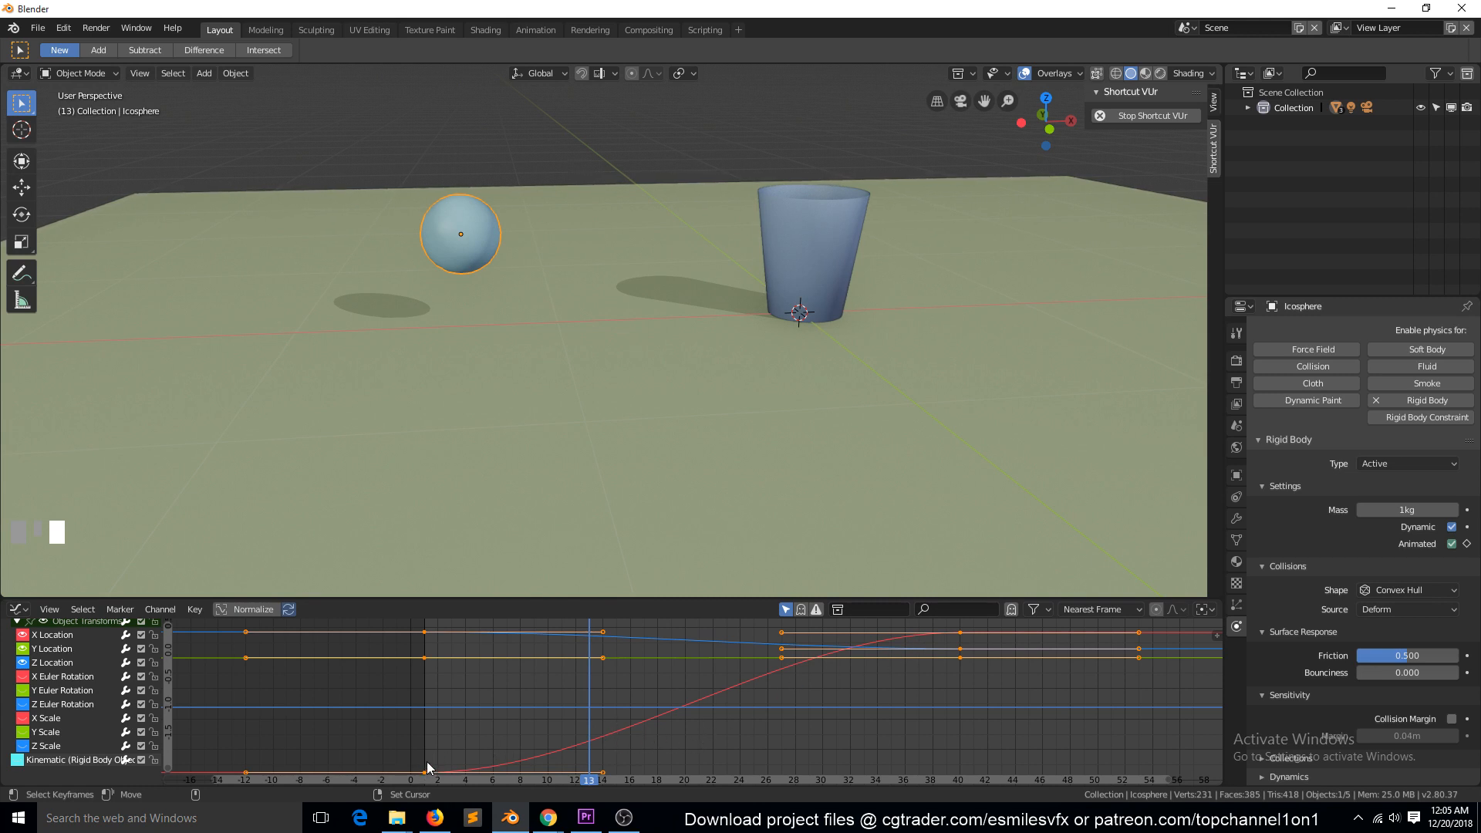
right_drag(428, 761, 906, 643)
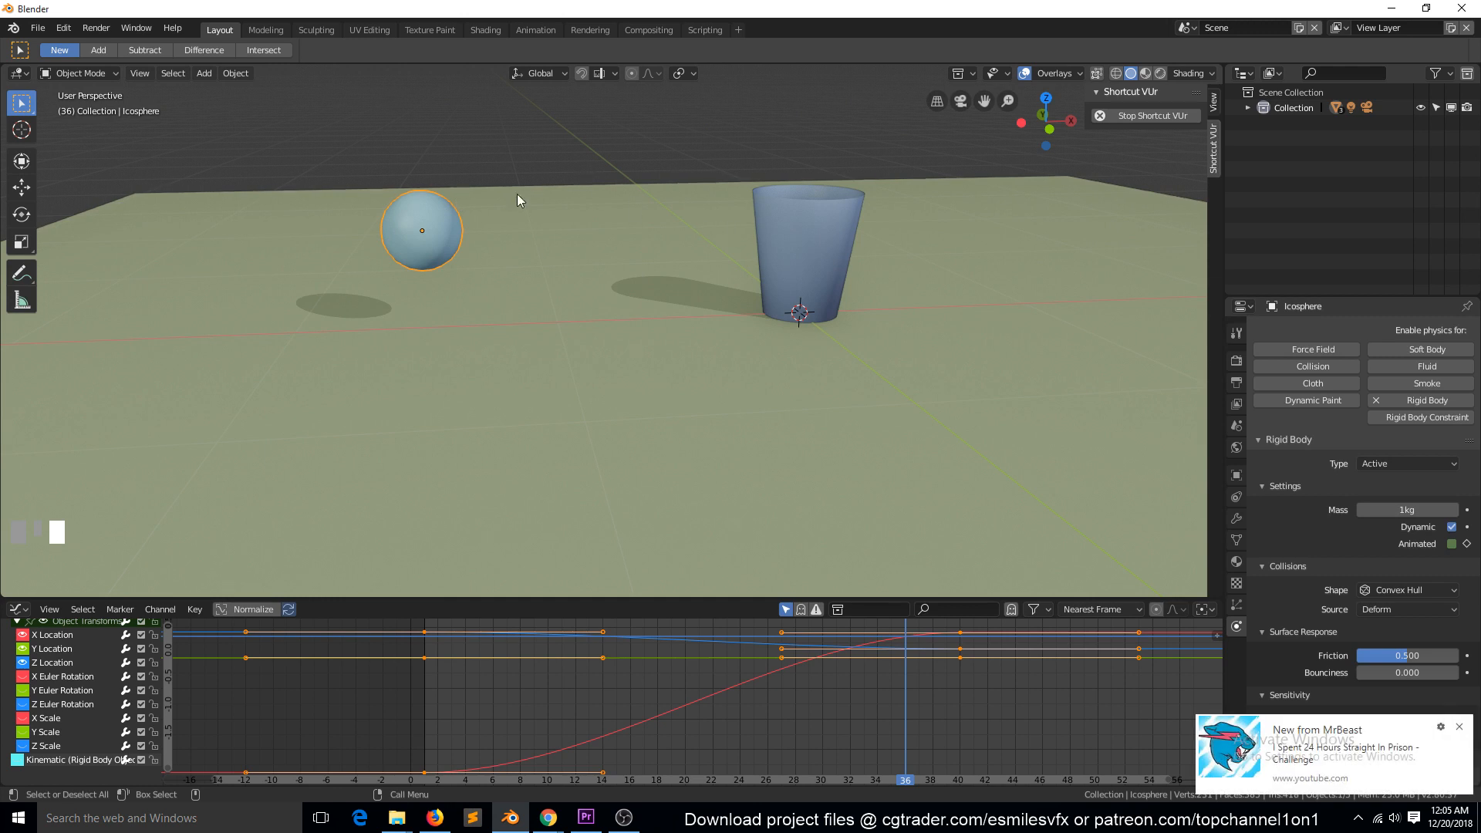
click(1459, 727)
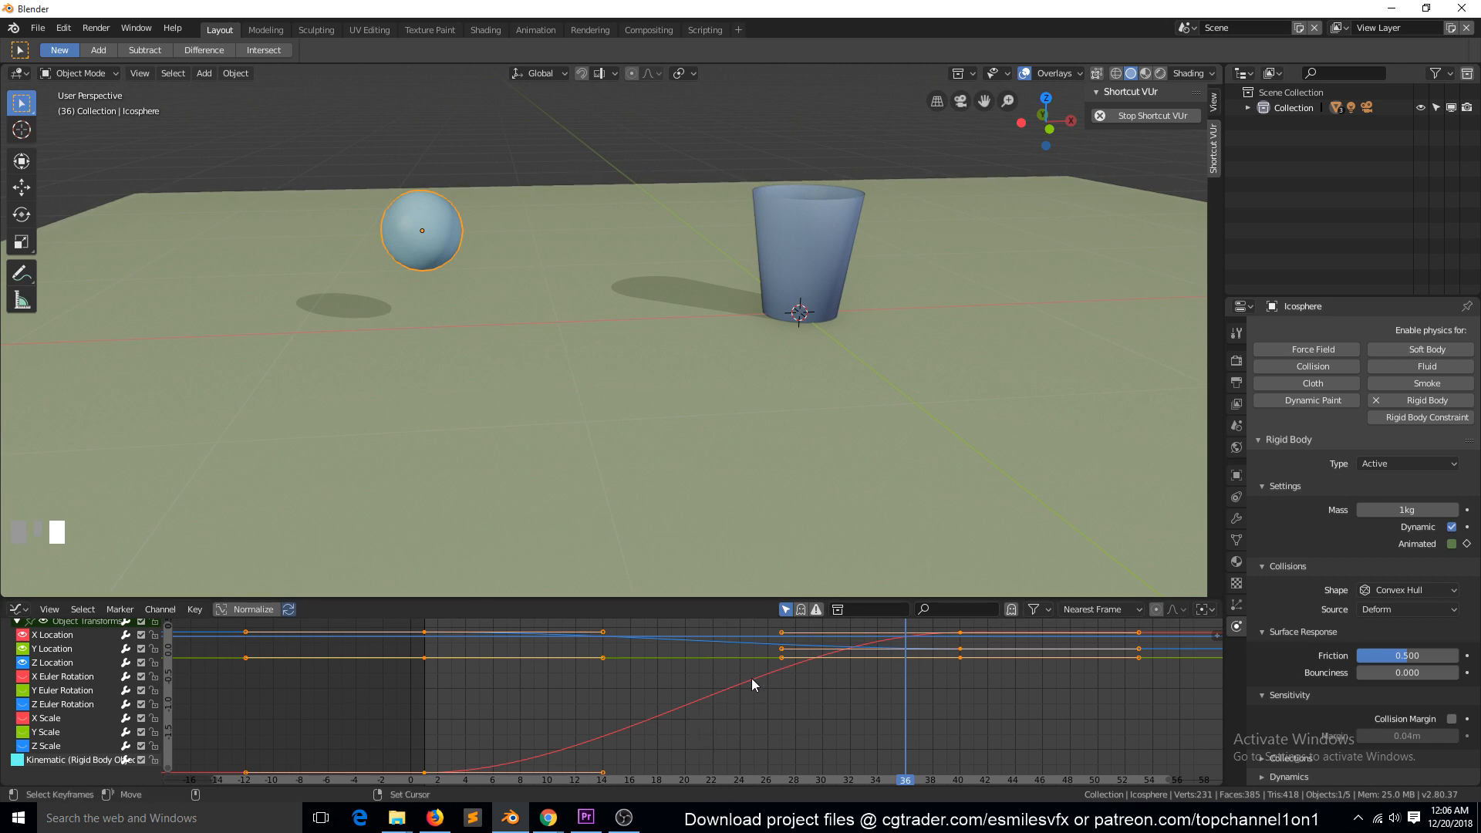
Set the handle type of the ico sphere's selected location keyframes to Vector and play the simulation from the start
key(v)
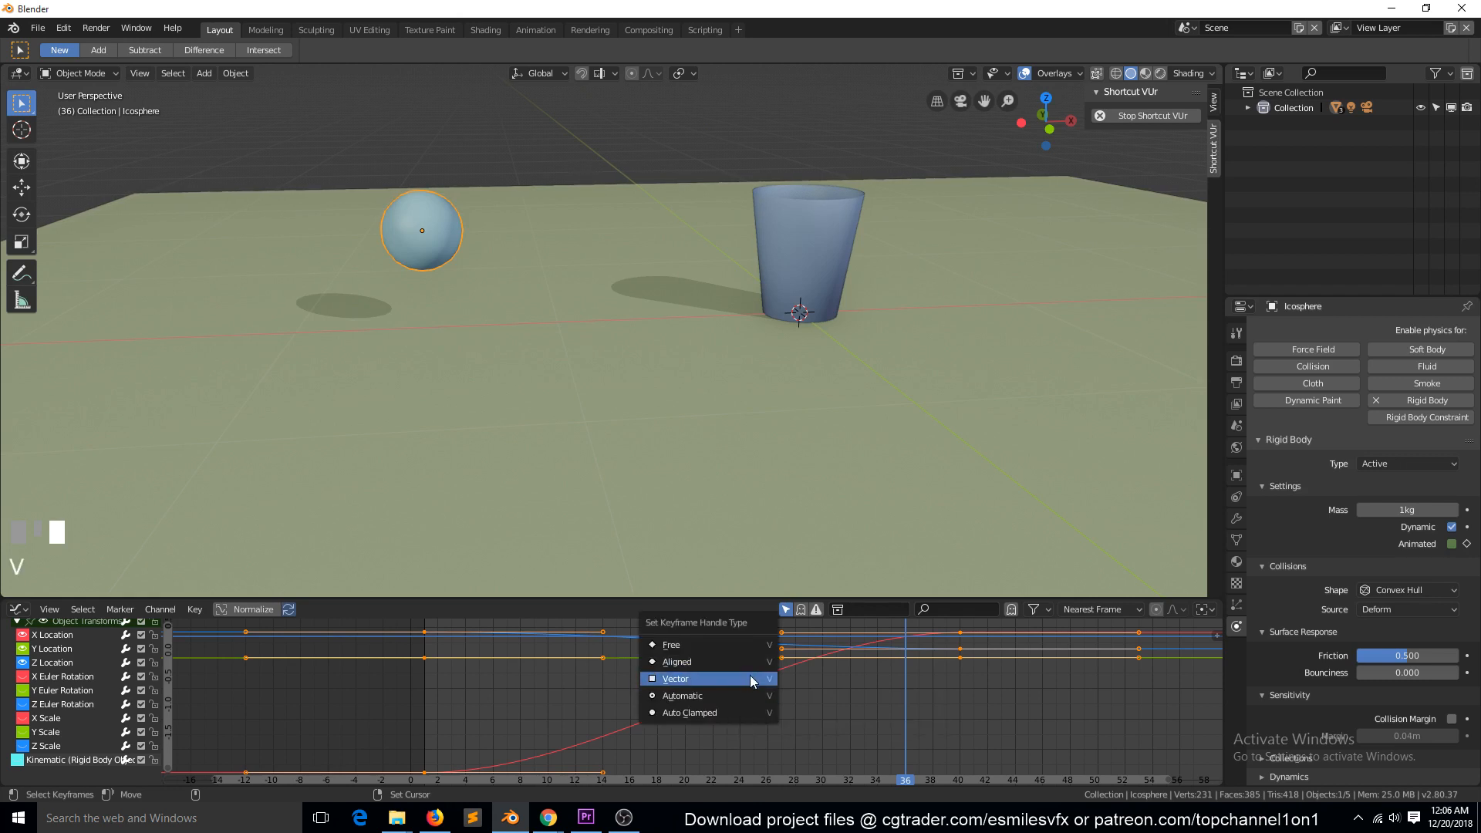
click(750, 678)
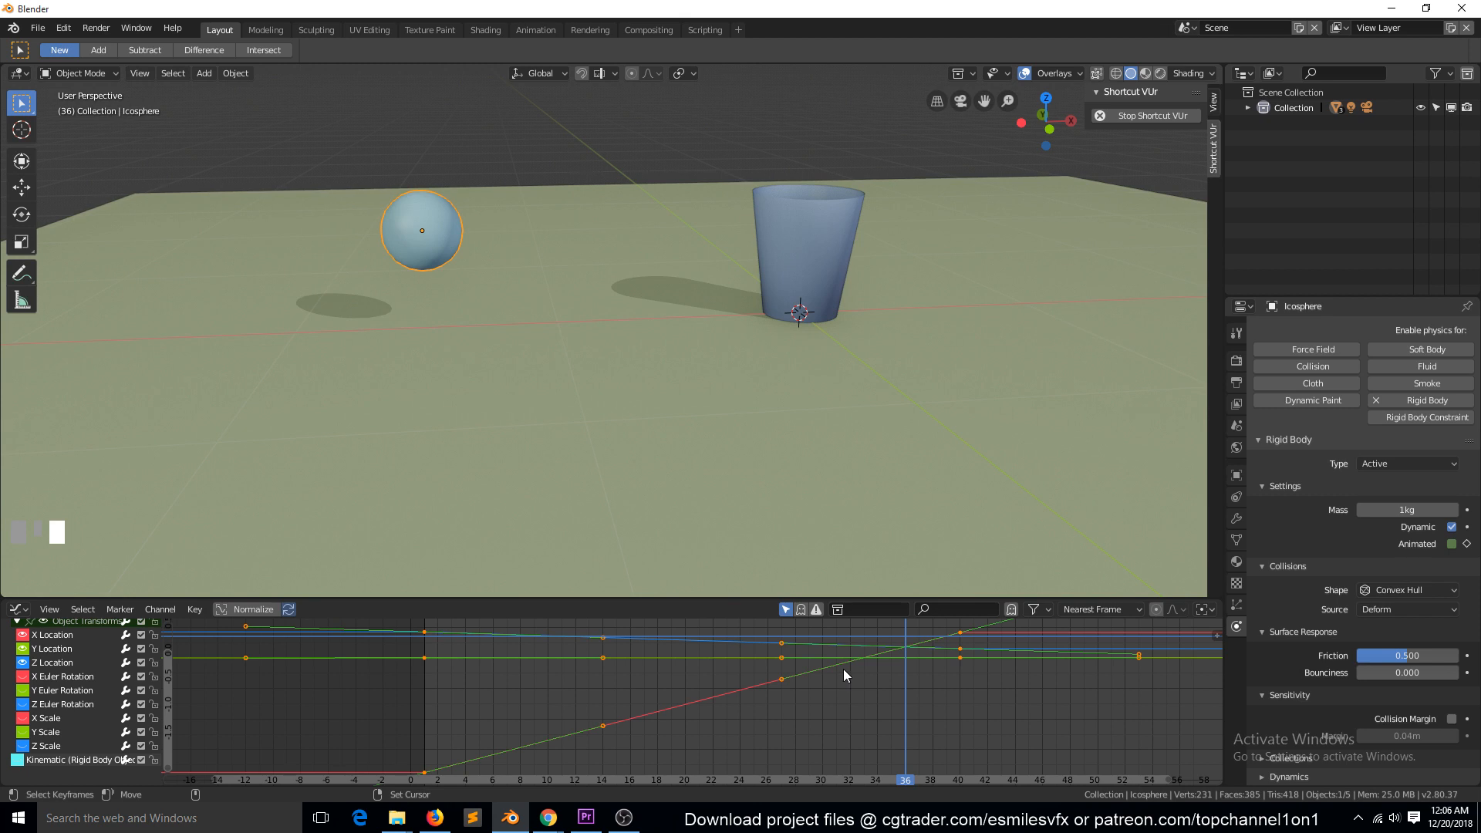
key(v)
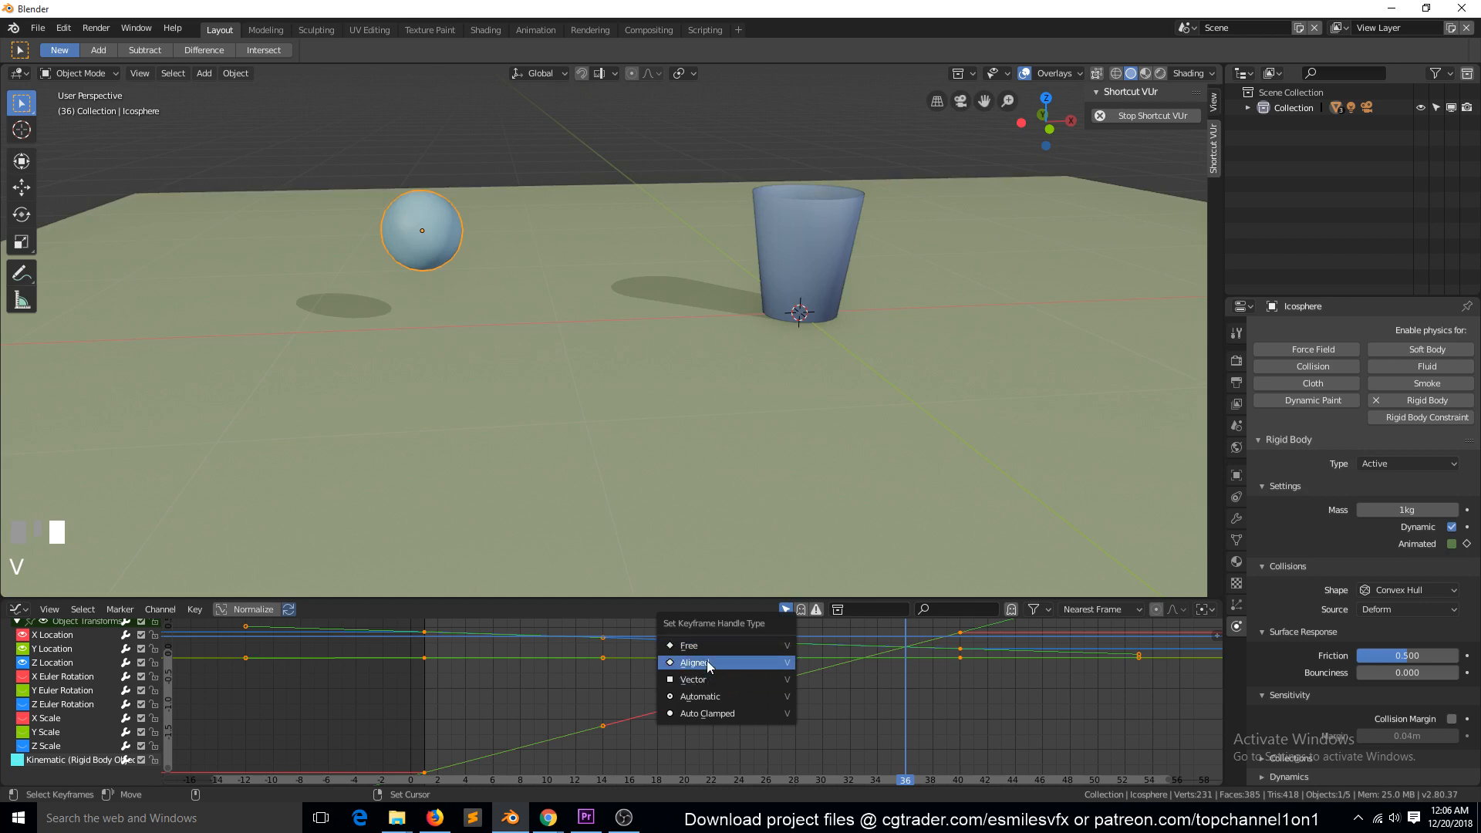
click(719, 676)
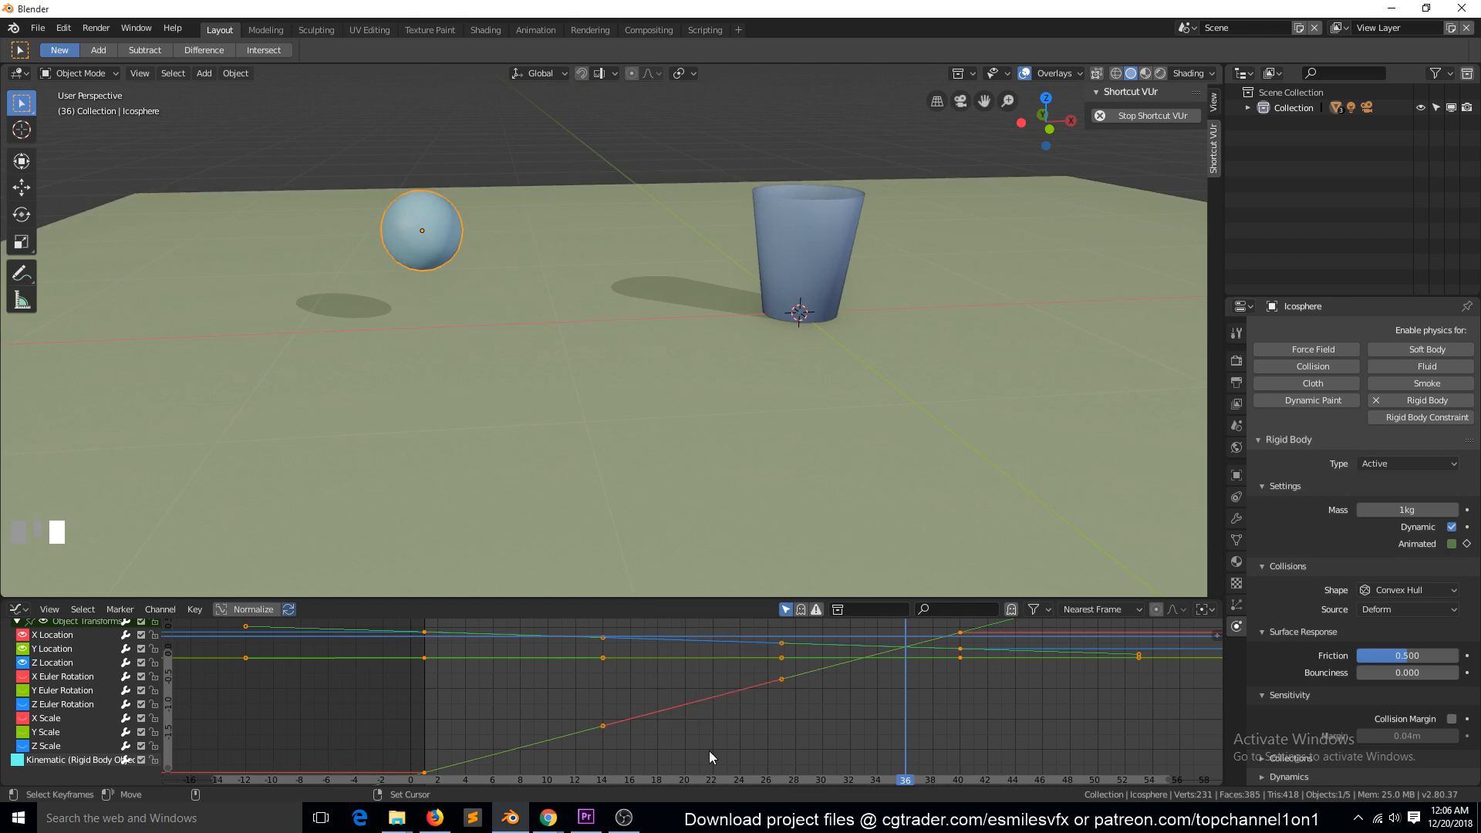
mouse_move(419, 761)
right_down()
mouse_move(799, 684)
mouse_move(401, 743)
right_up()
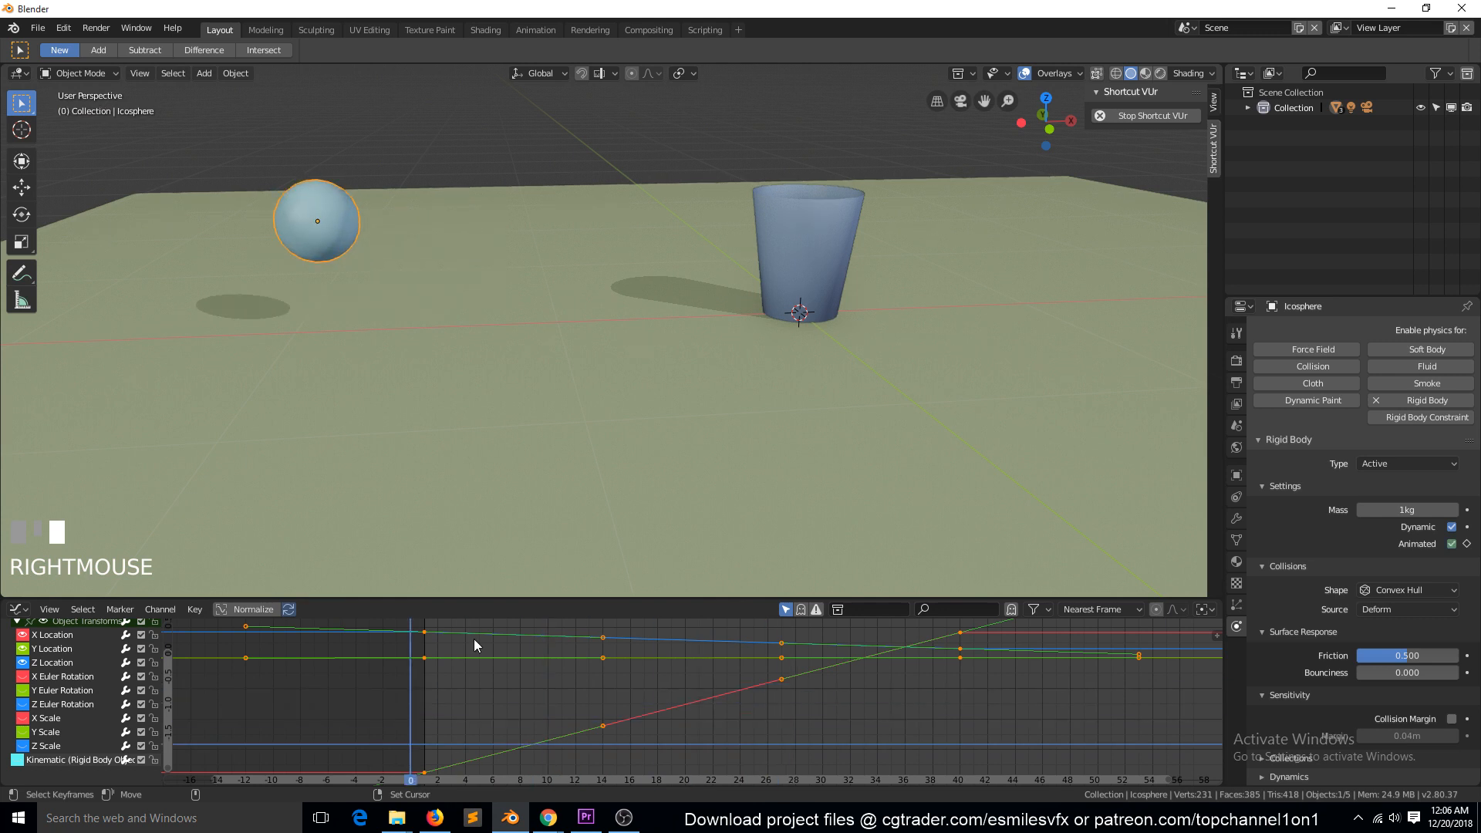
key(space)
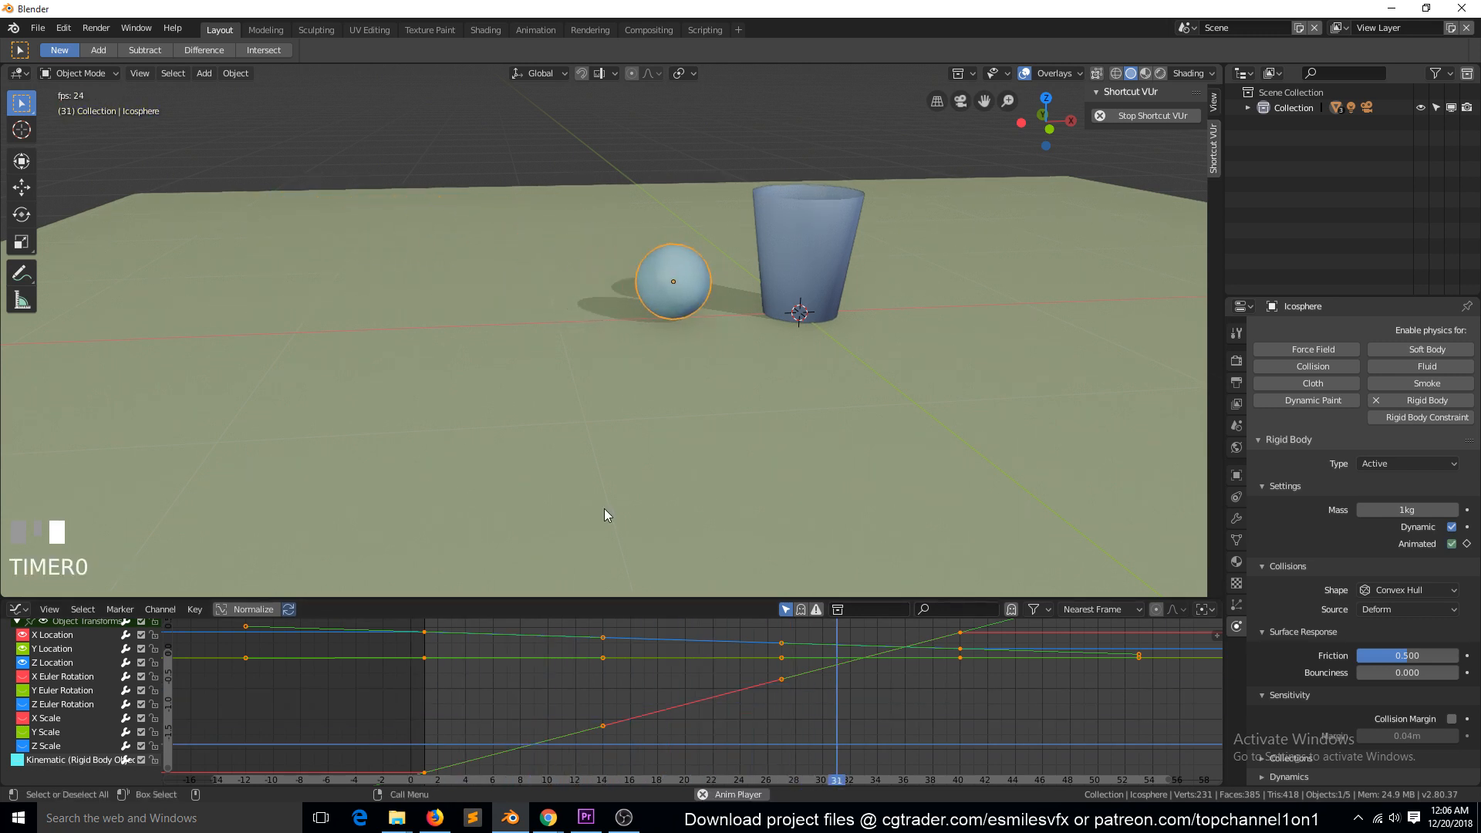
key(space)
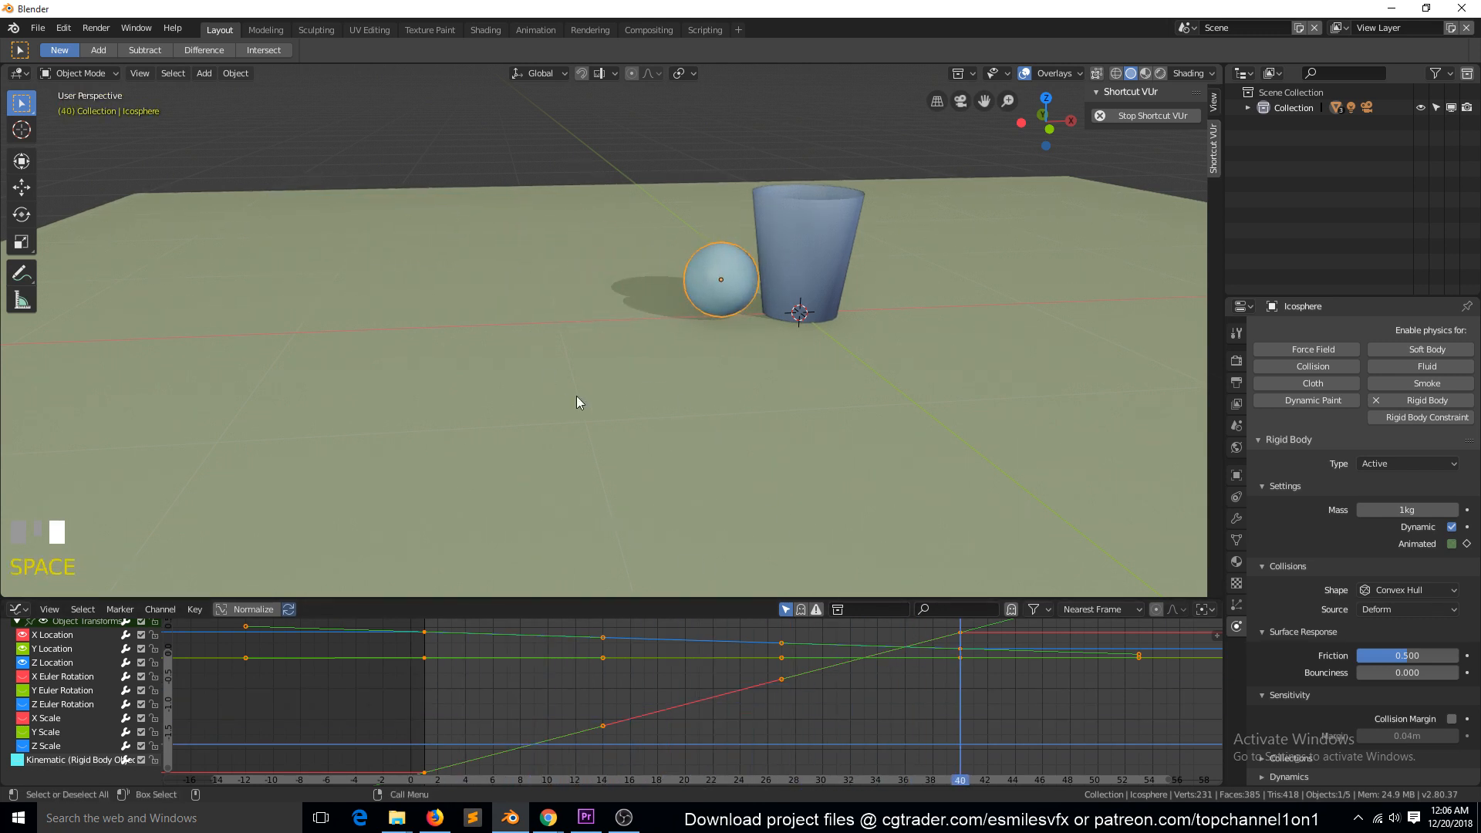
Hide the Y and Z Location curves, leaving only the X Location channel selected and visible in the graph
click(20, 762)
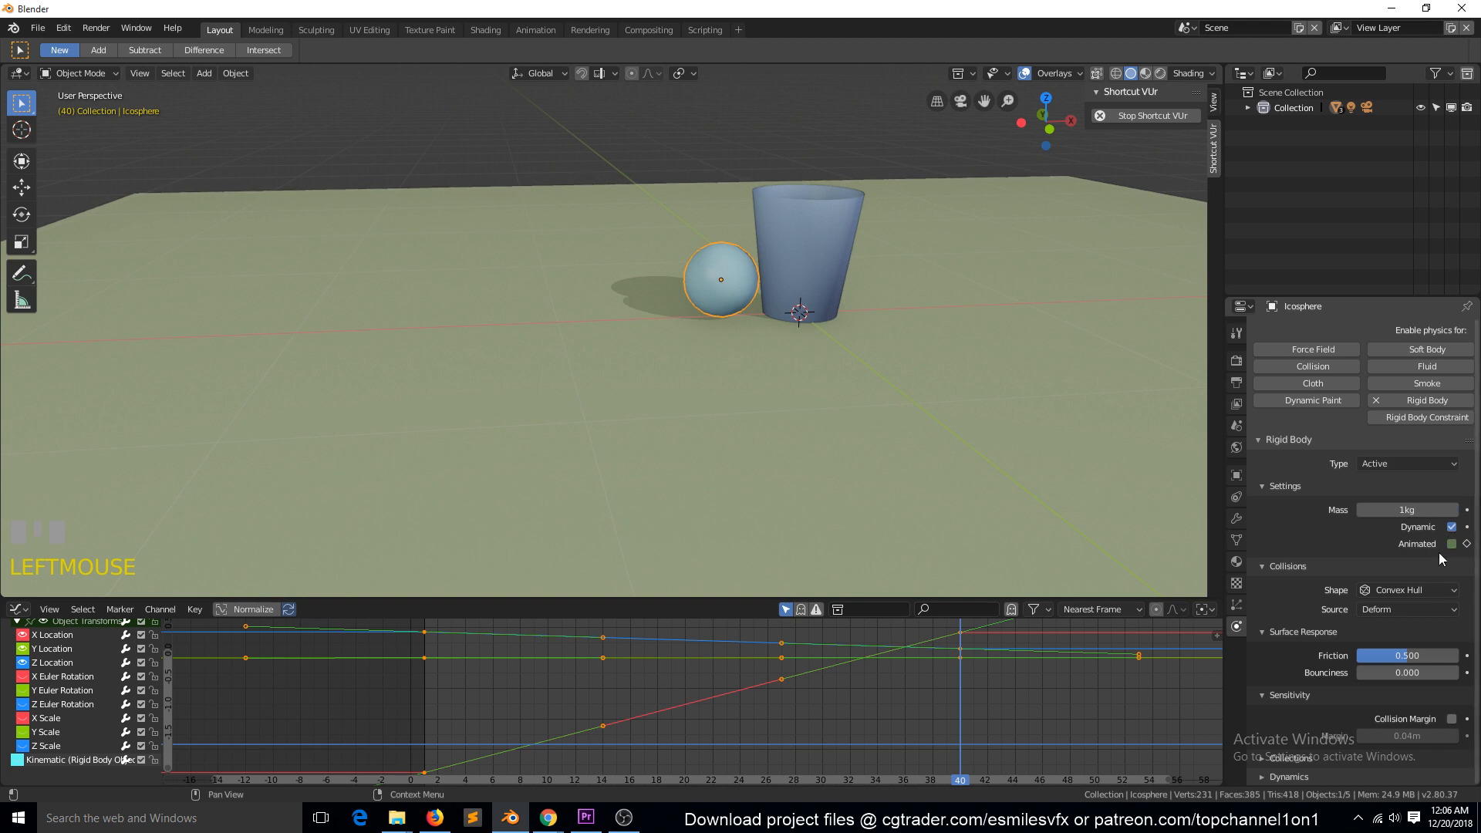
key(KP_Decimal)
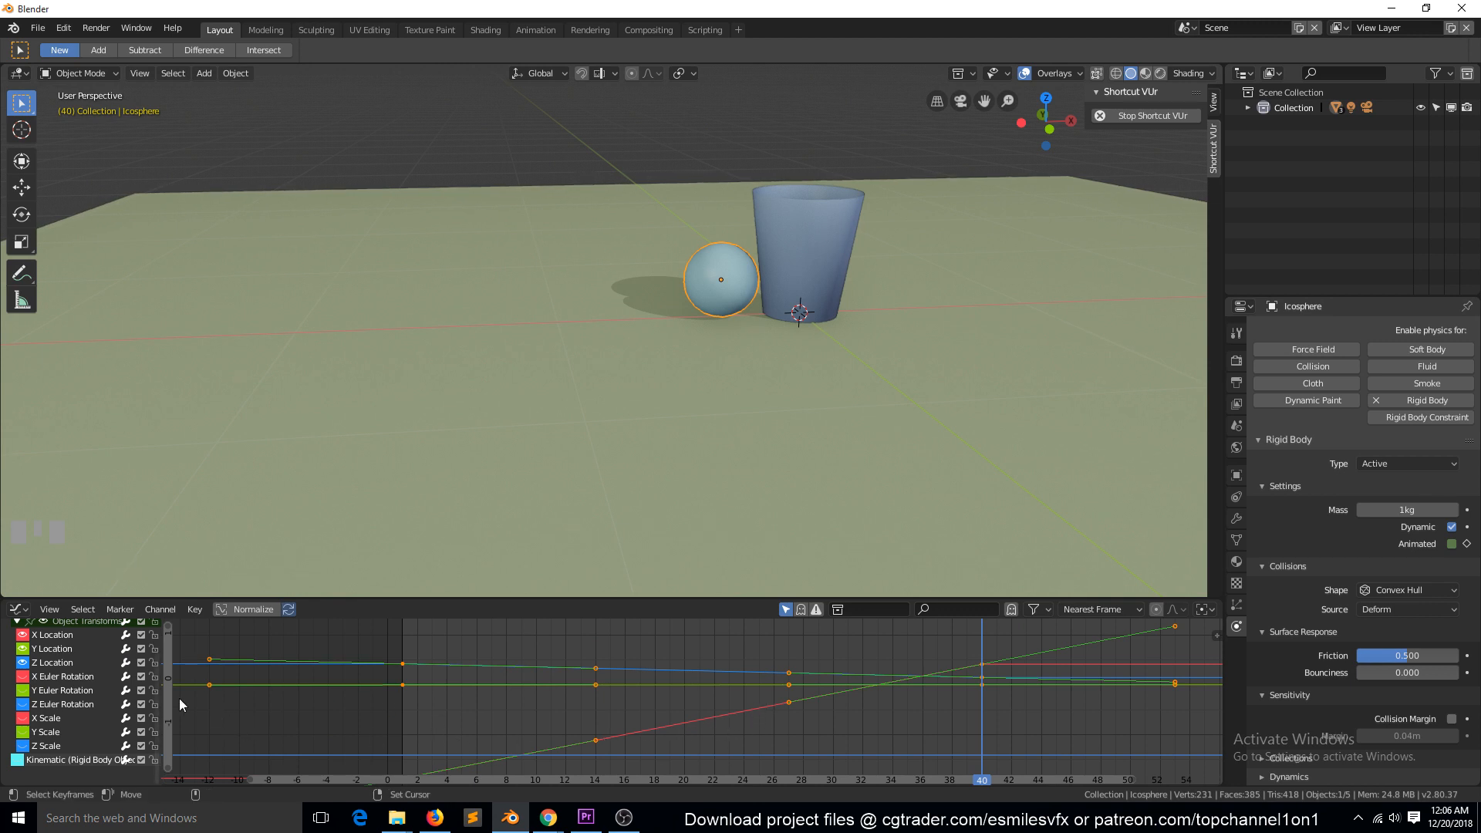
click(20, 652)
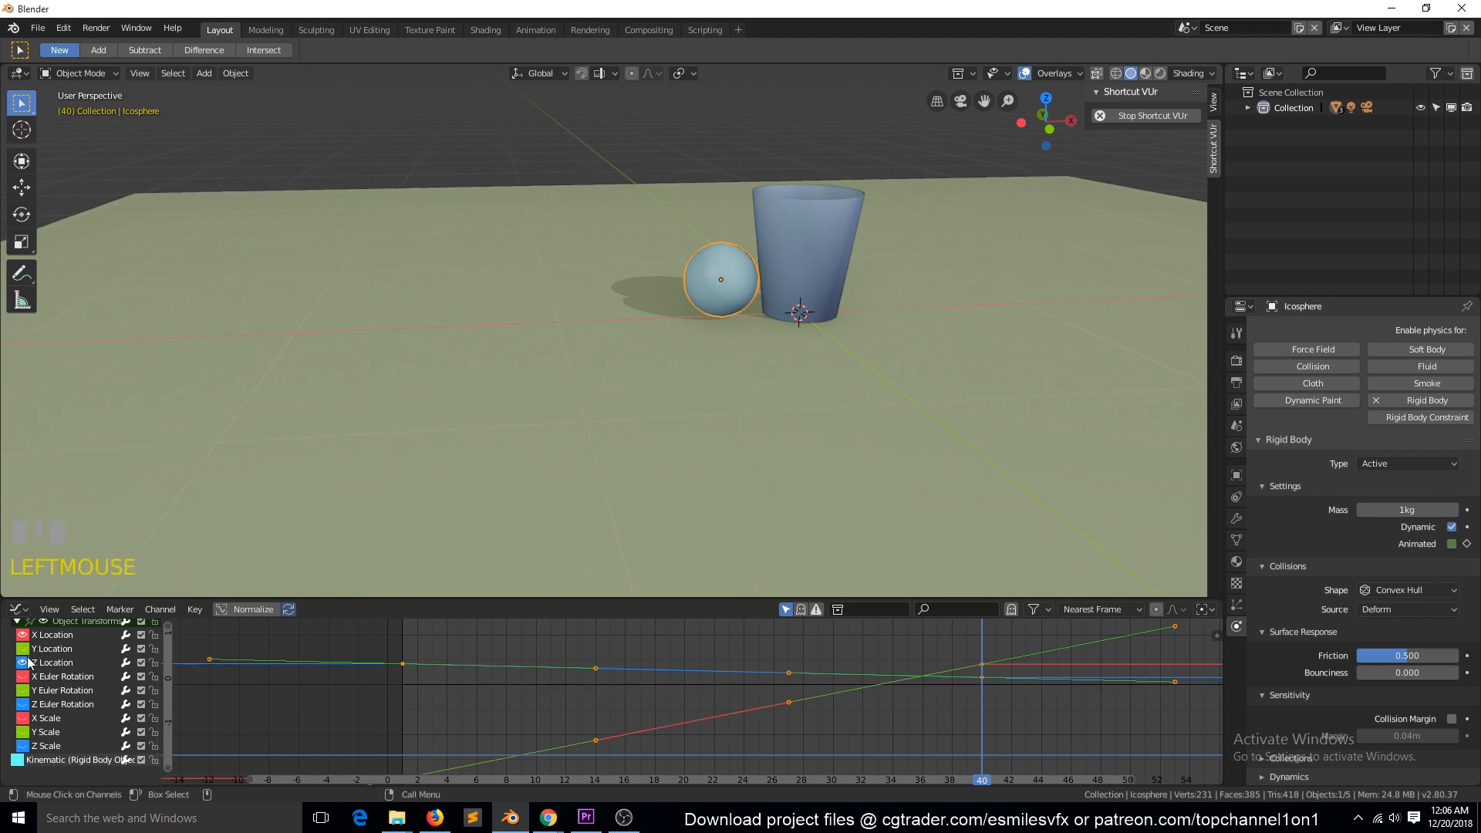
click(25, 660)
click(48, 641)
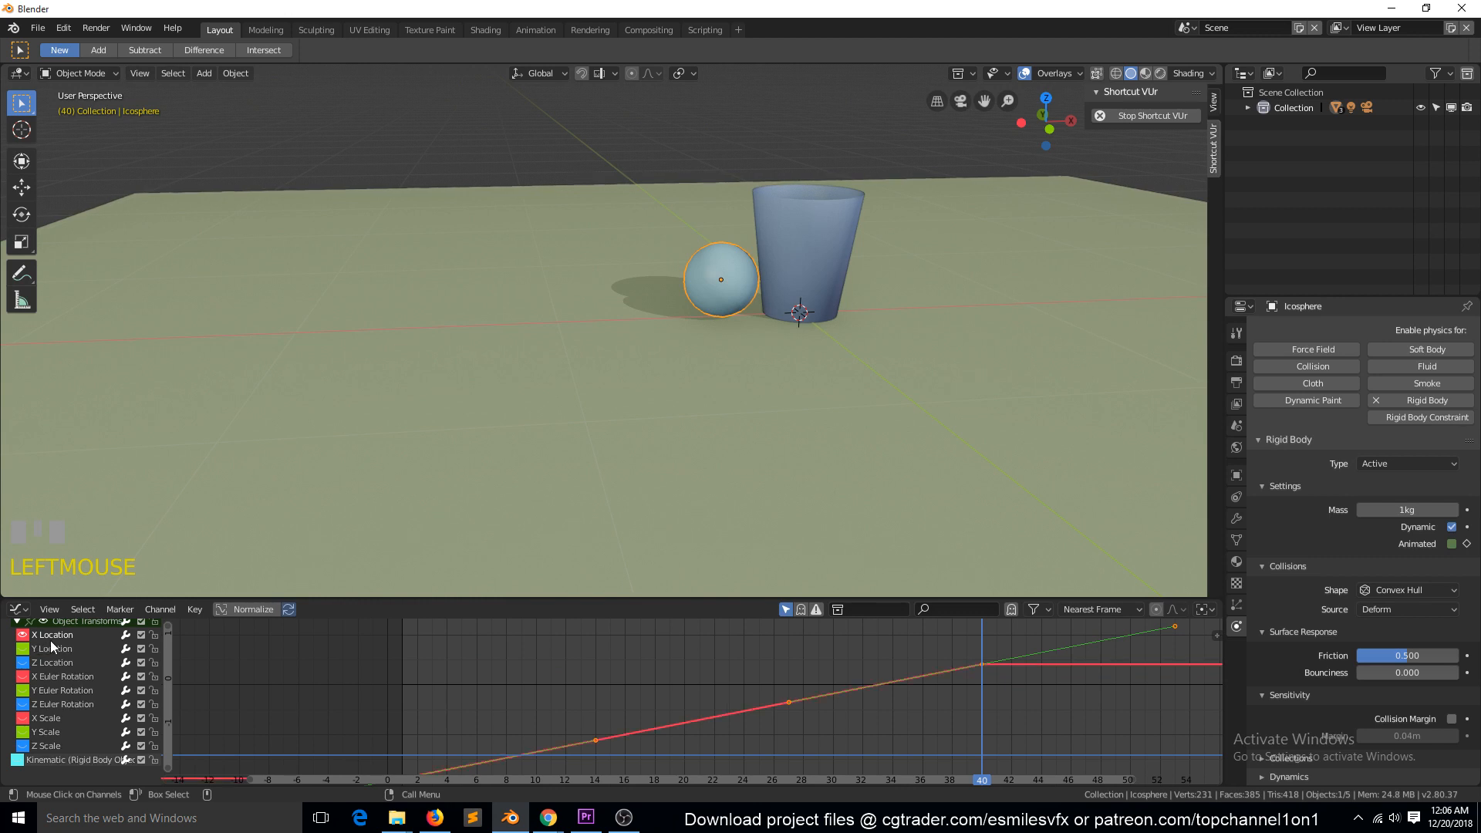
key(KP_Decimal)
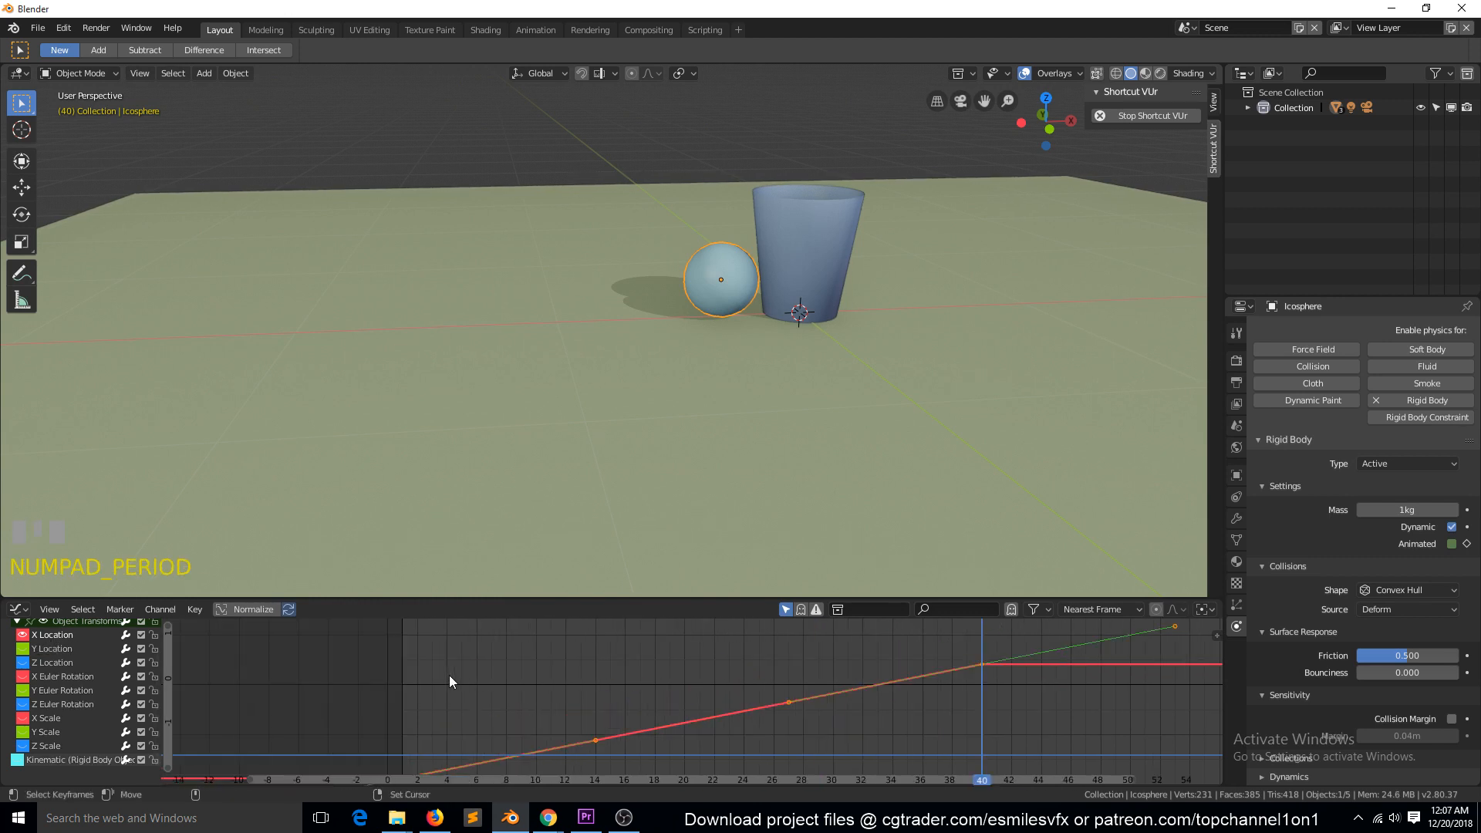
click(982, 664)
key(g)
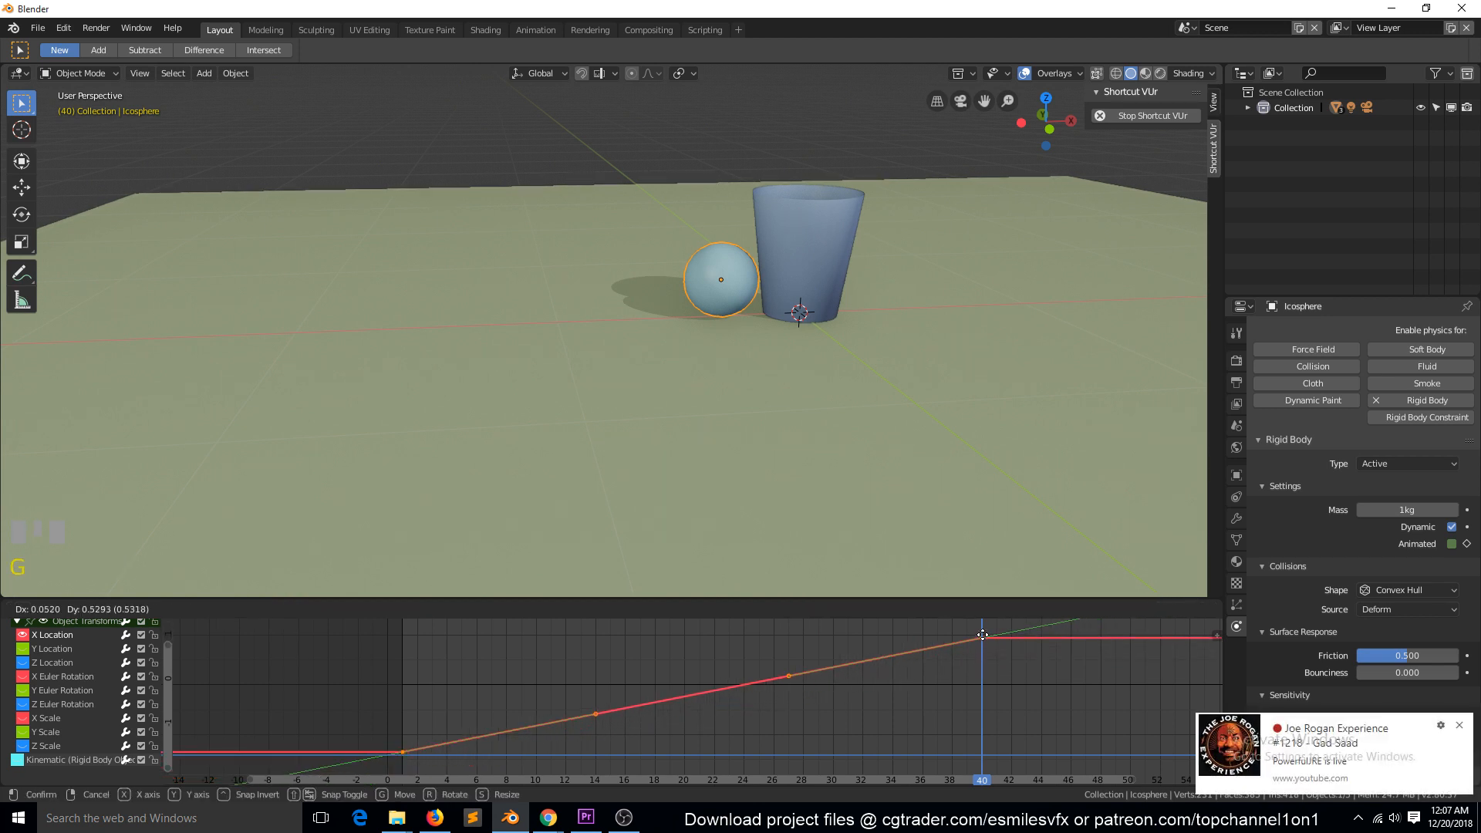
right_click(980, 654)
Select the X Location keyframe at frame 40 and raise it along Y to steepen the curve
click(984, 665)
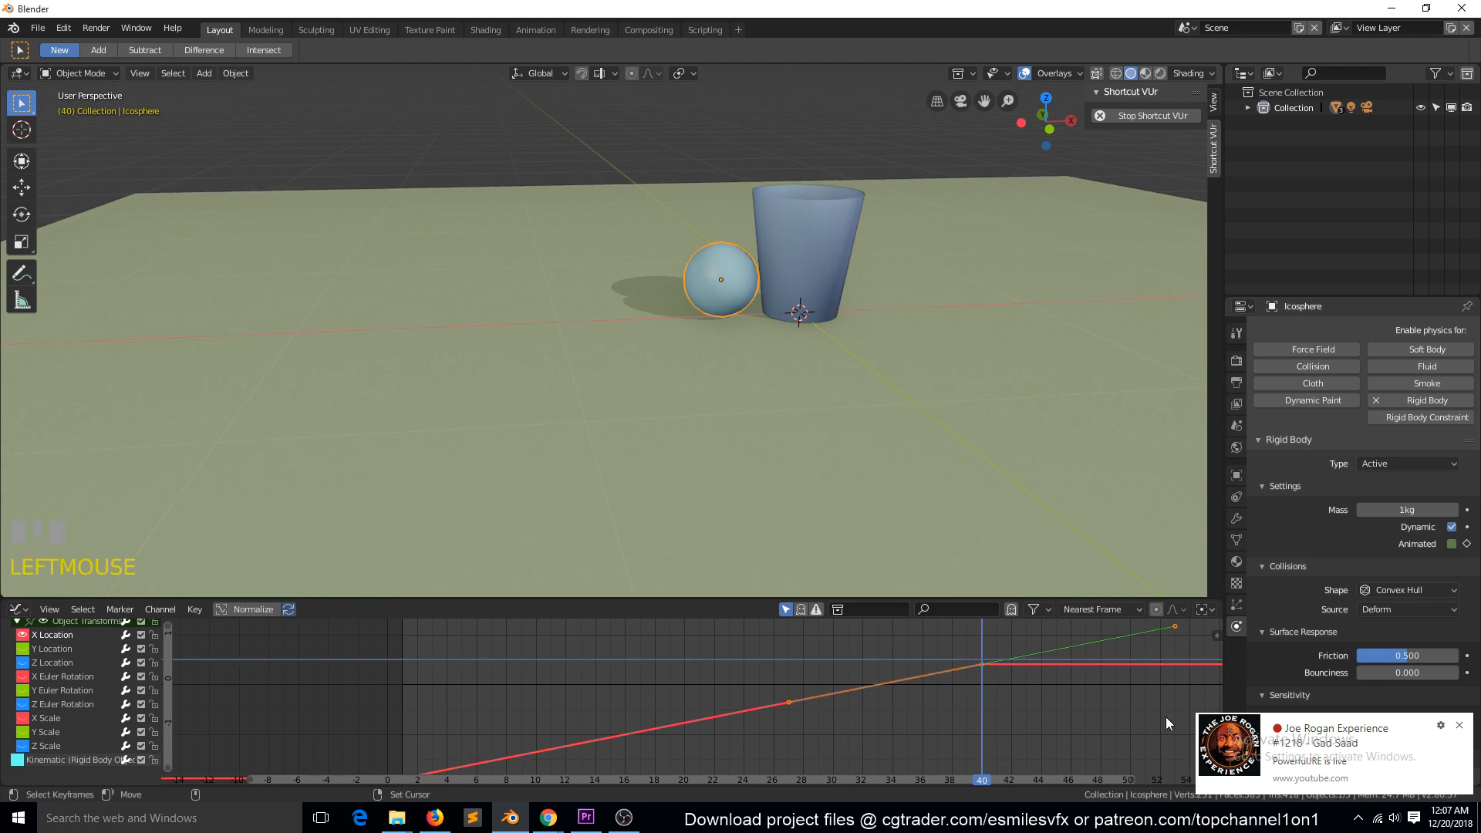
click(980, 671)
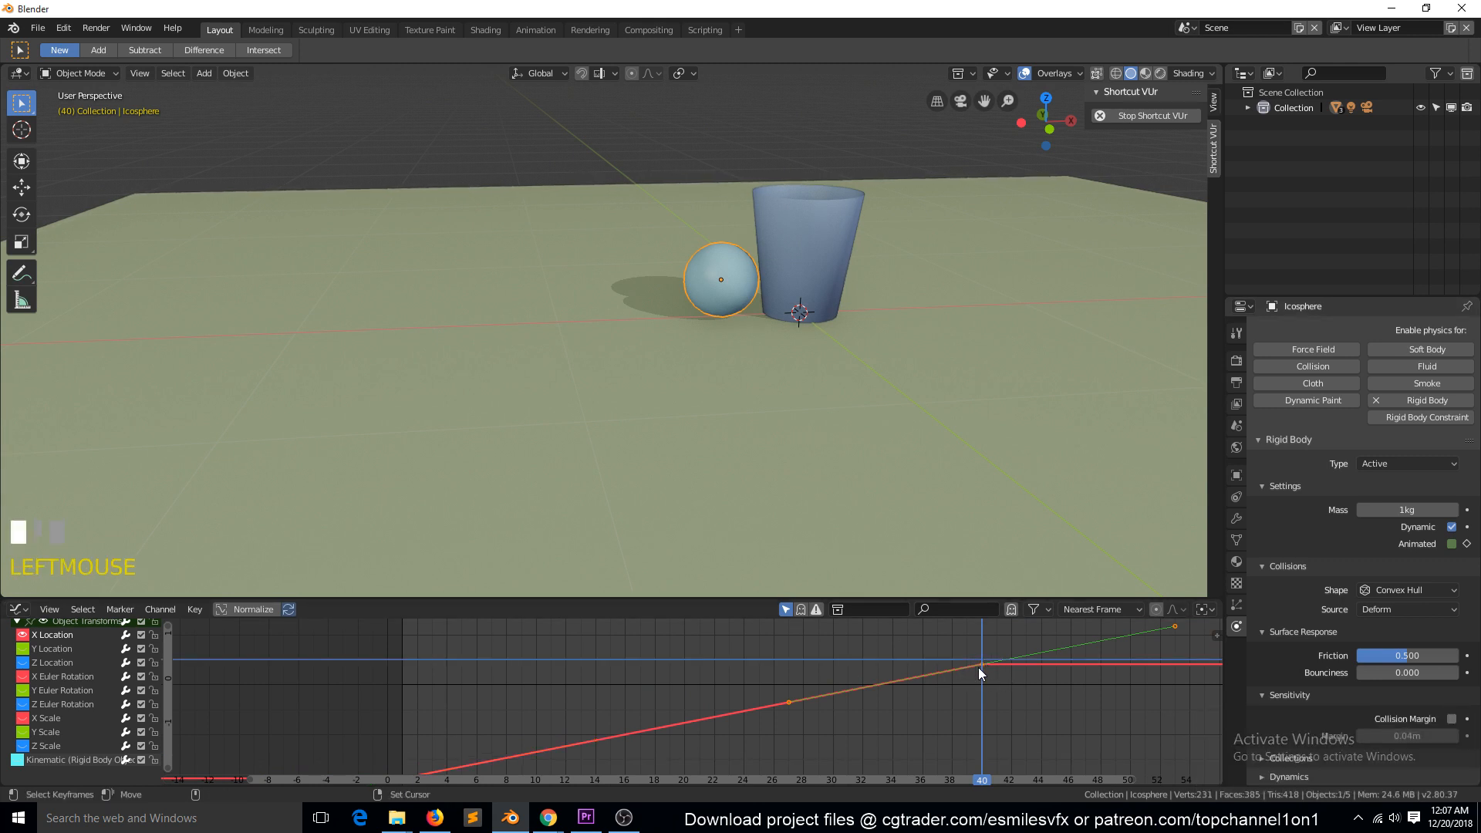
scroll(969, 677, down, 3)
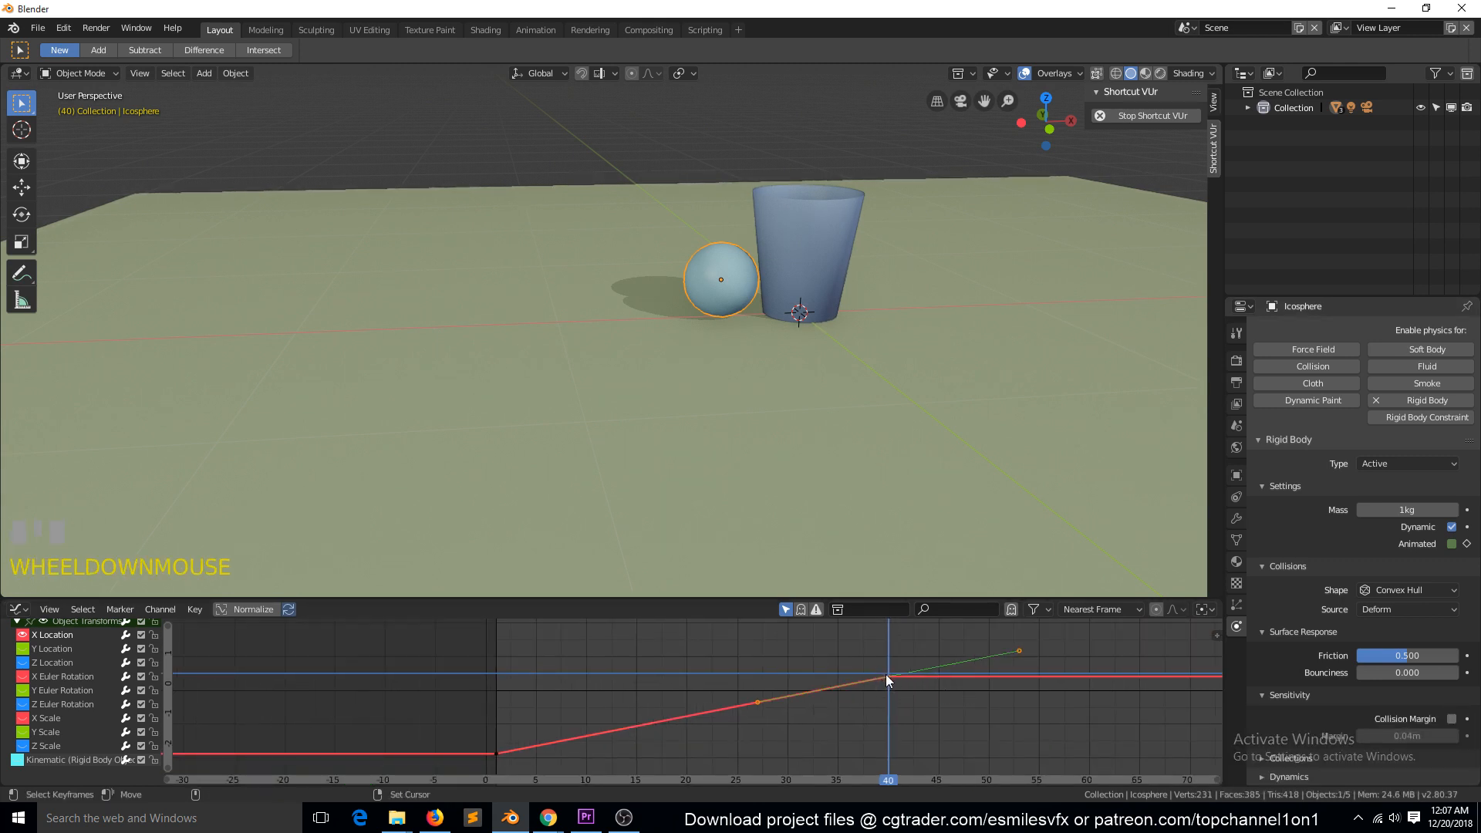
key(g)
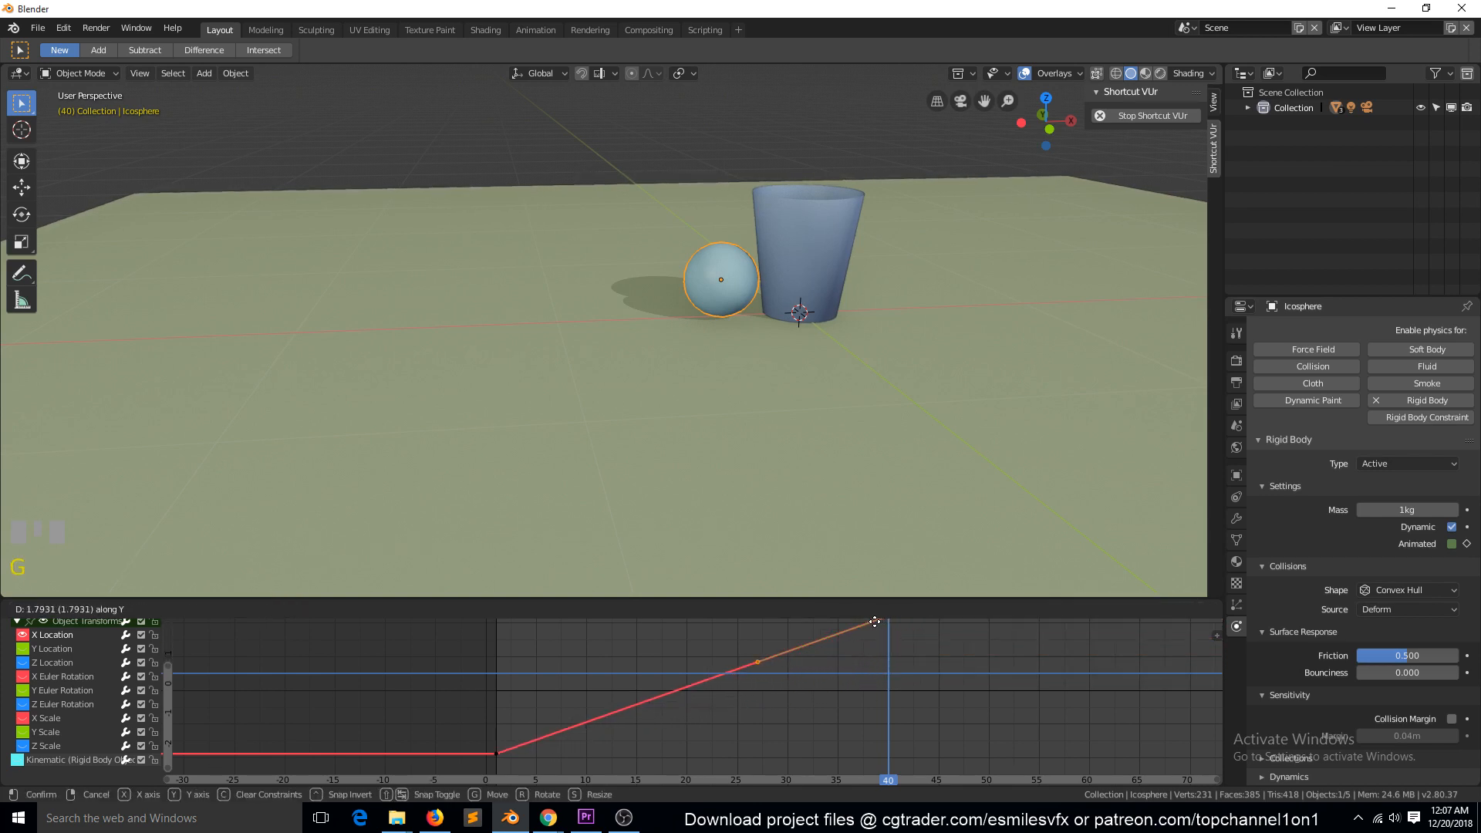
click(889, 775)
scroll(491, 741, down, 3)
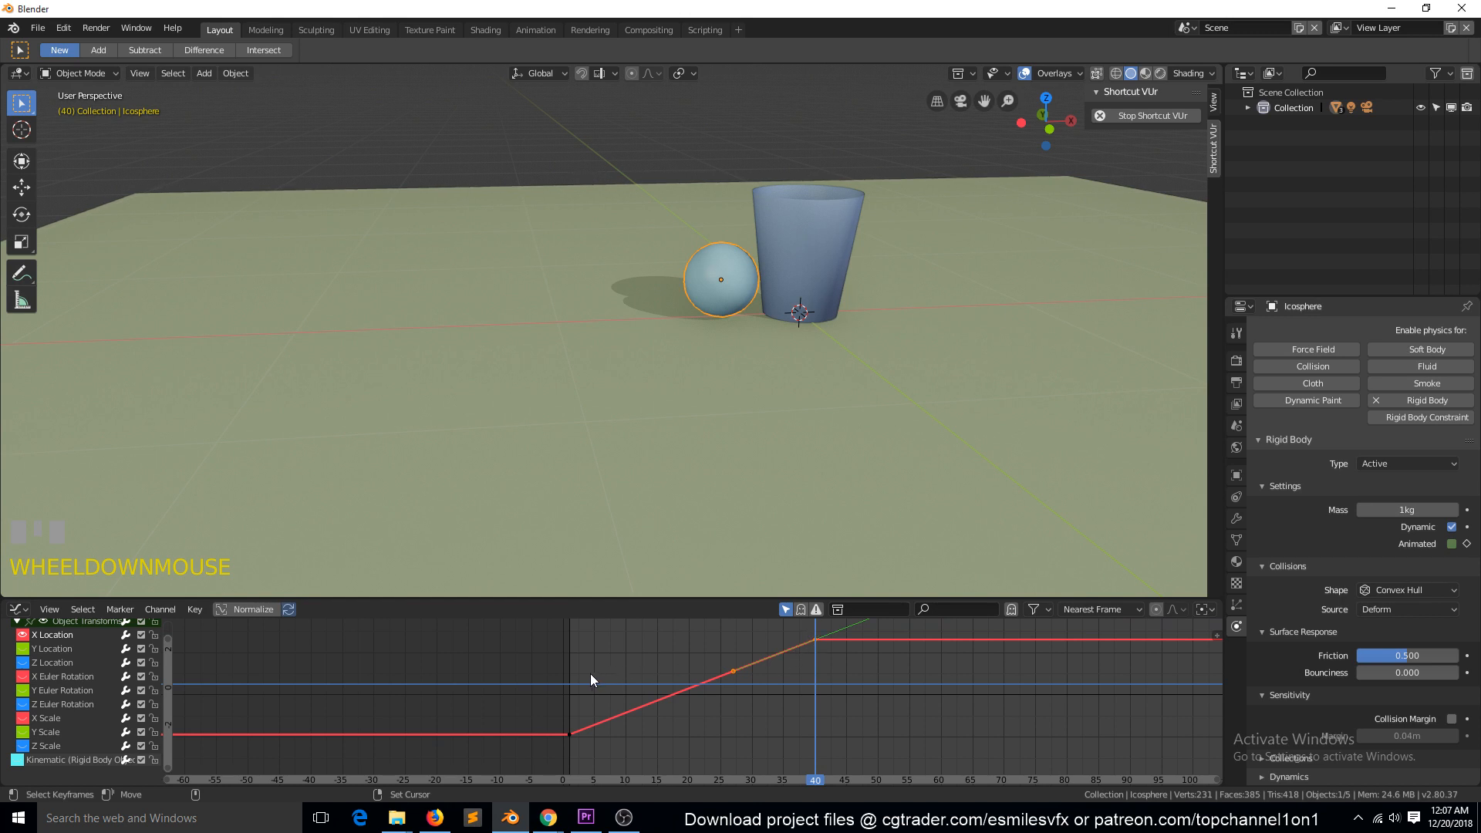
Play the simulation from frame 1 to check how the faster ball hits the cup
click(565, 669)
right_click(569, 676)
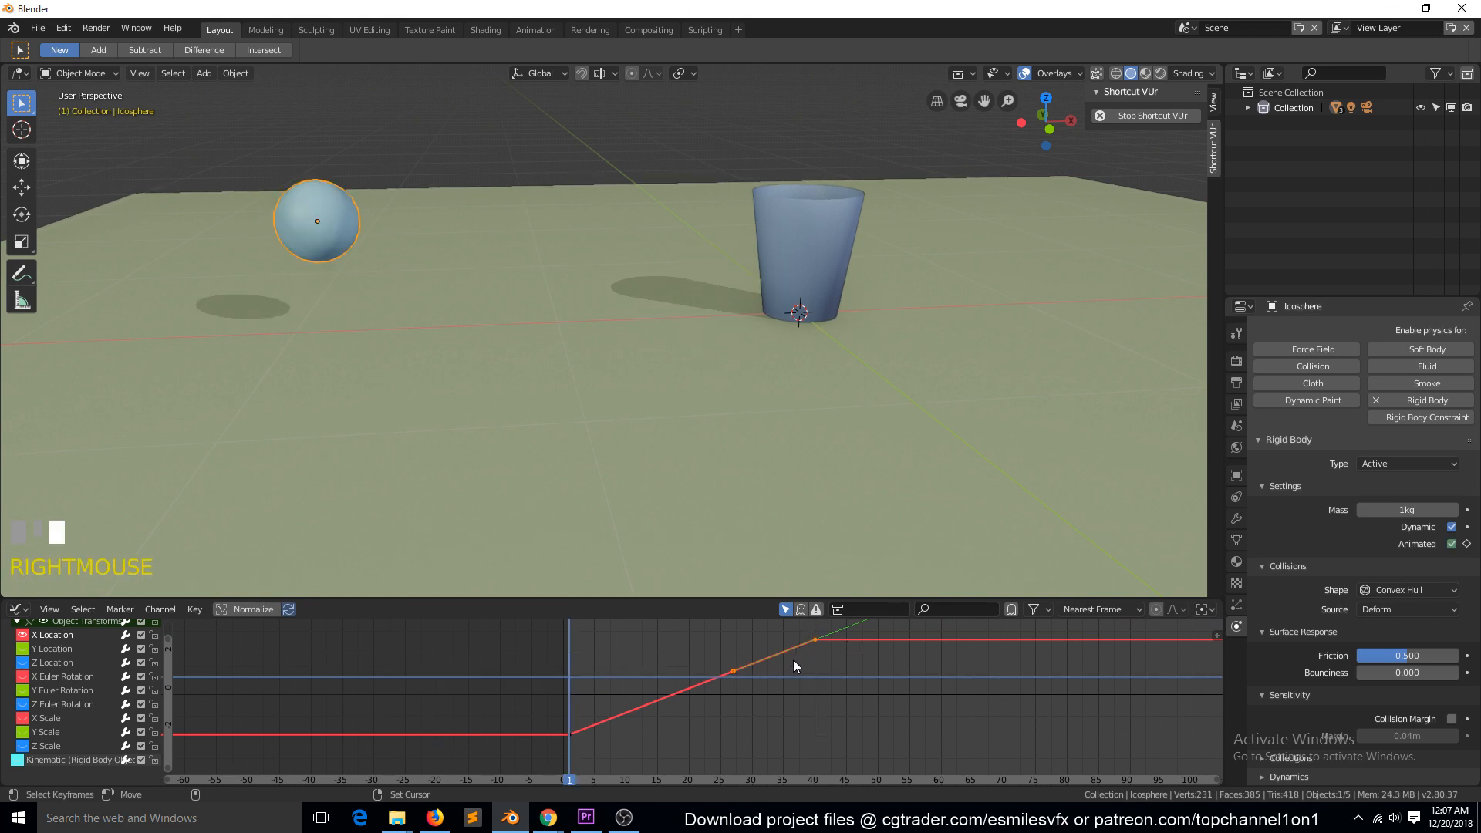
key(space)
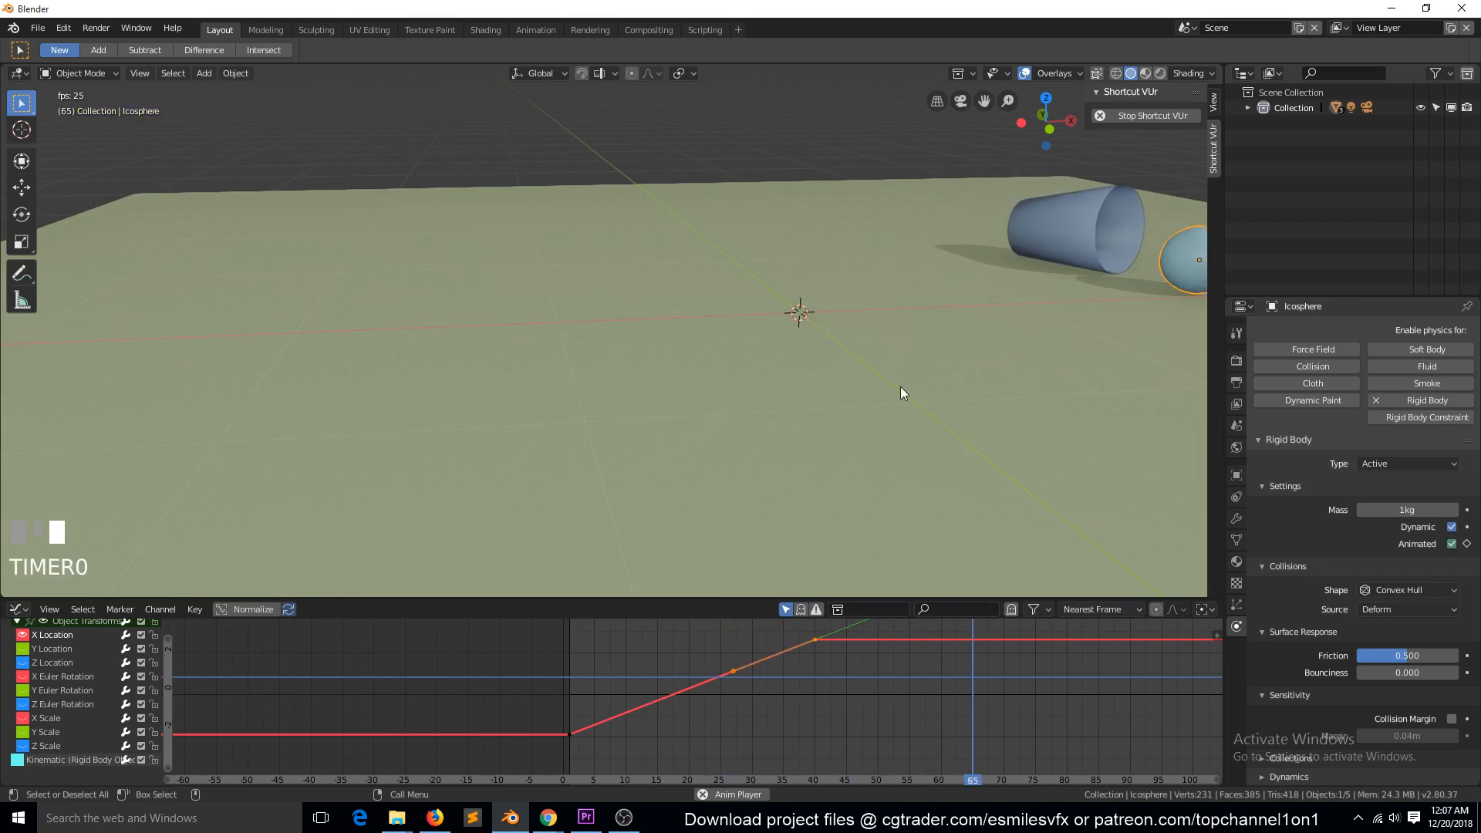
key(Escape)
Lower the X Location keyframe at frame 40 by about 0.8 along Y and replay the simulation
key(g)
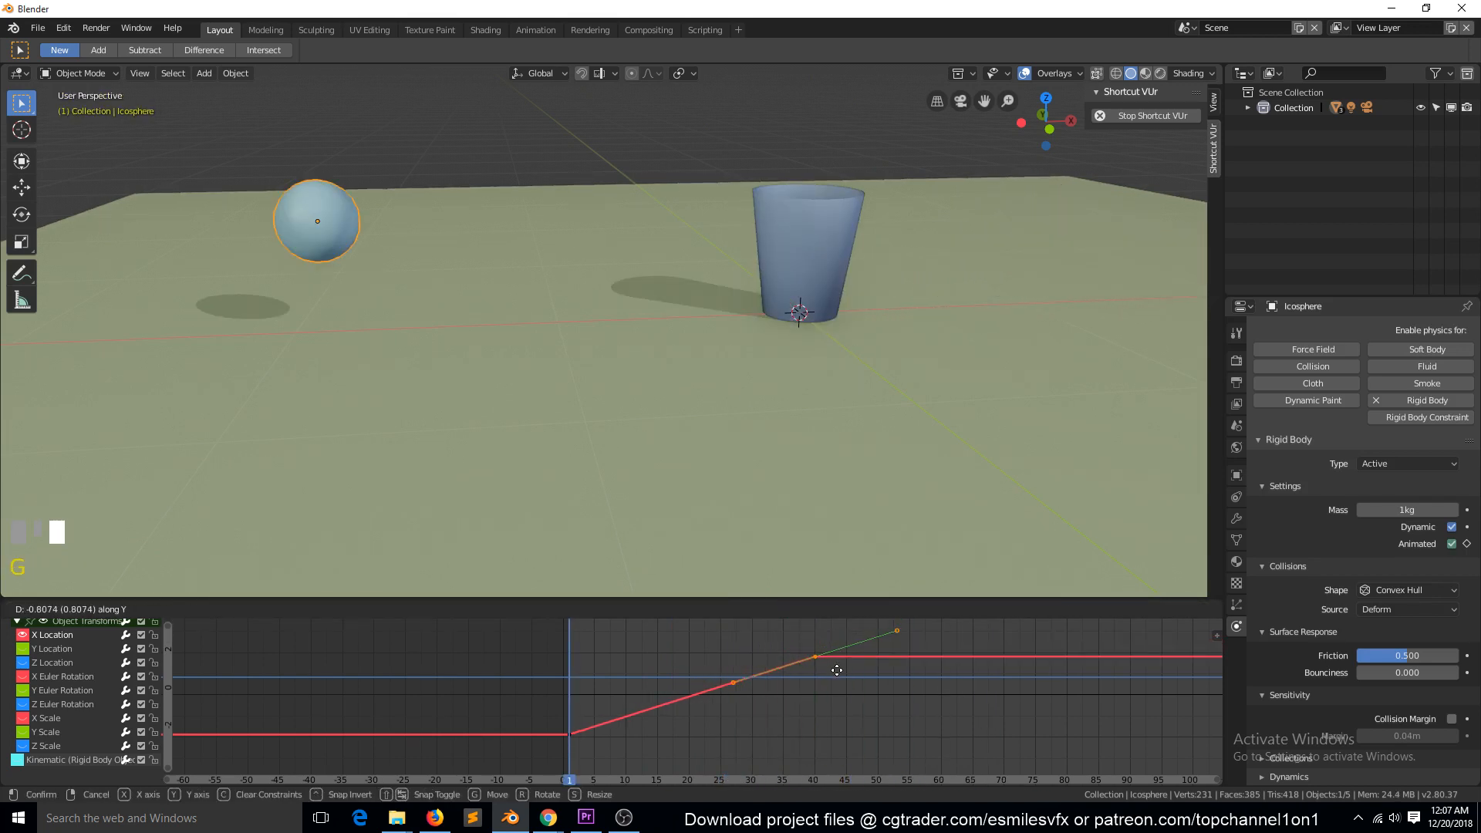
click(837, 671)
key(space)
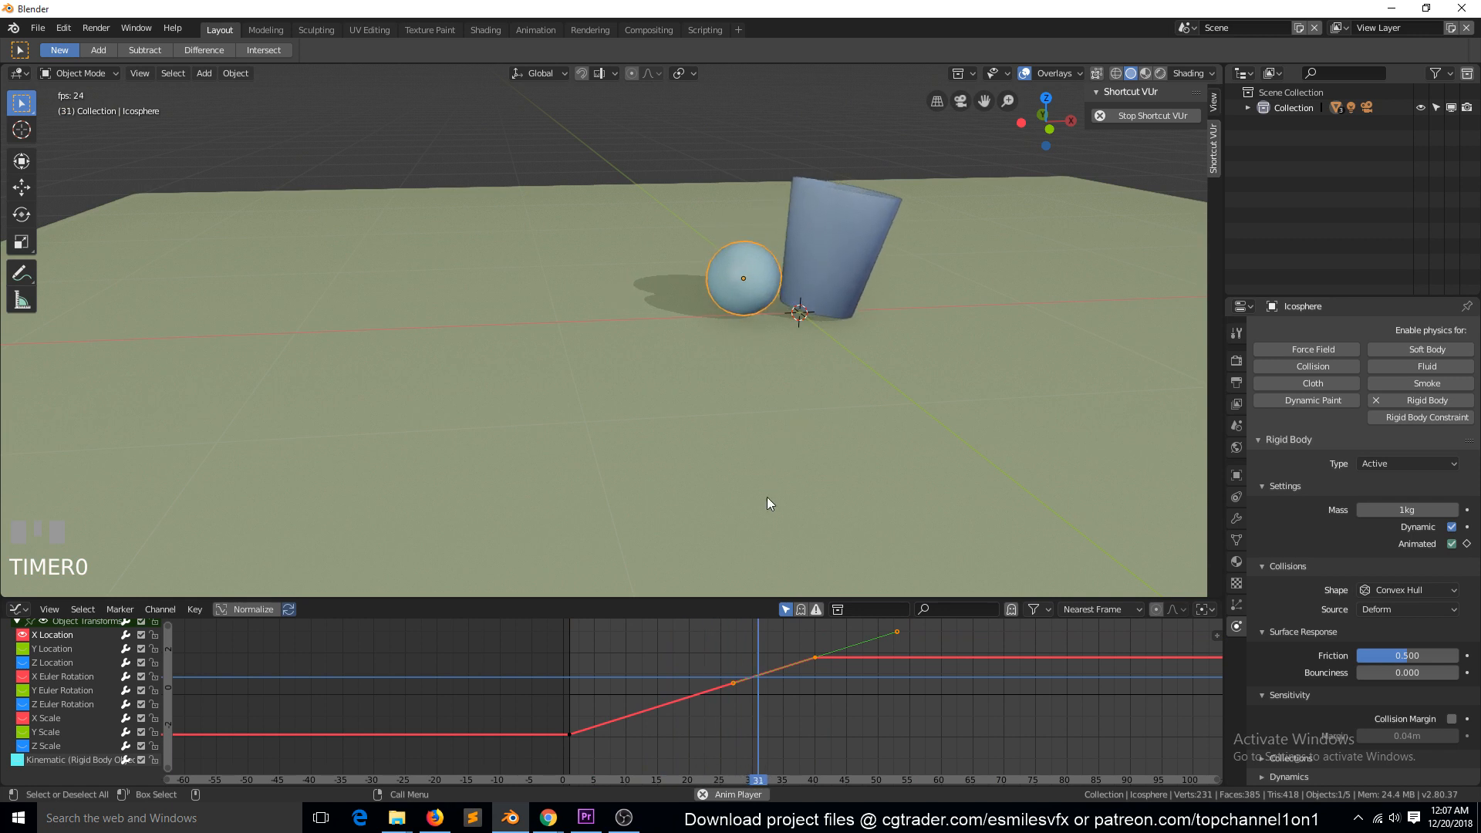
key(Escape)
Raise the X Location keyframe at frame 40 by about 0.5 along Y and replay the simulation
key(g)
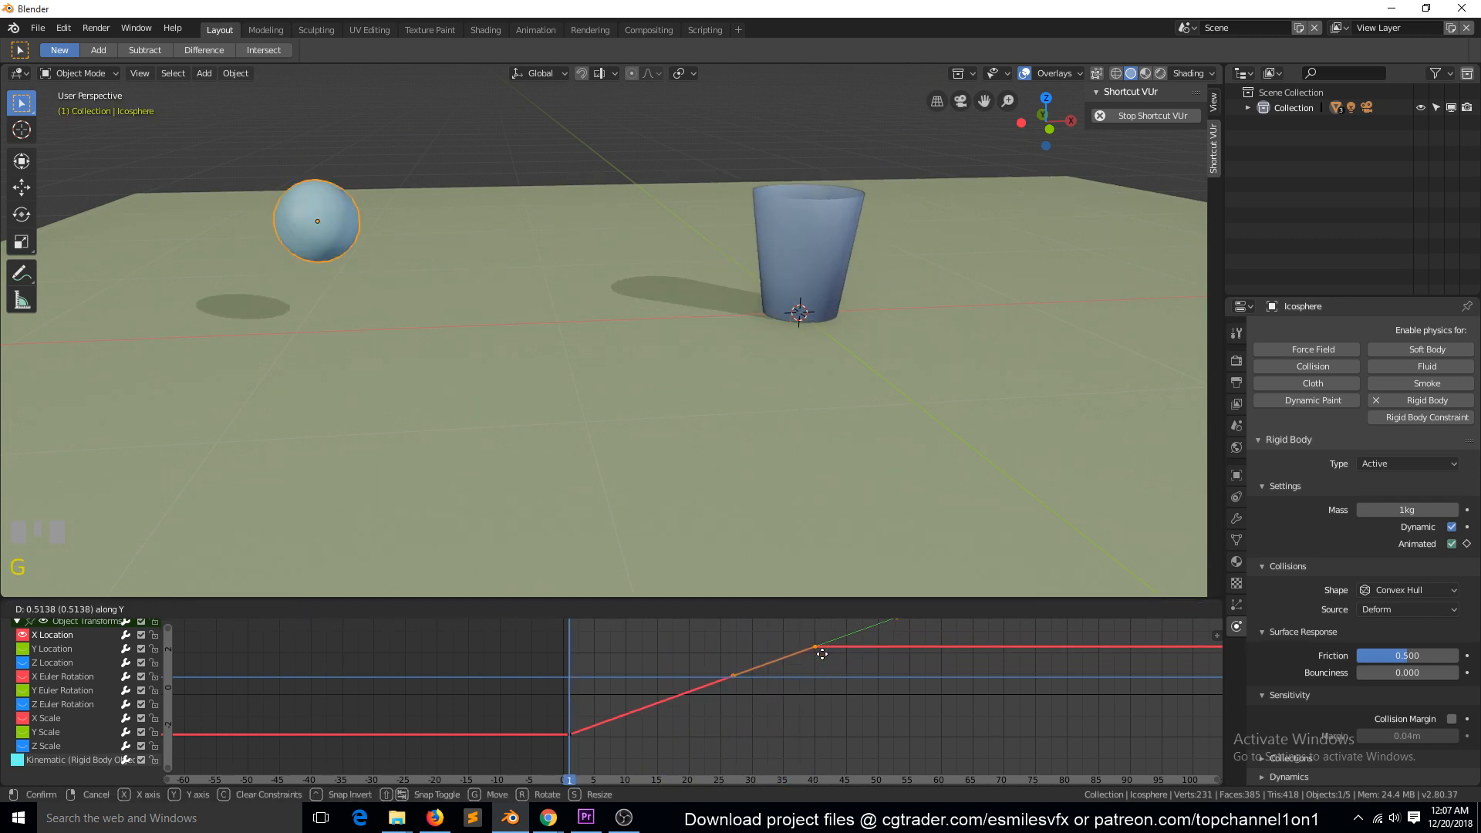
click(823, 654)
key(space)
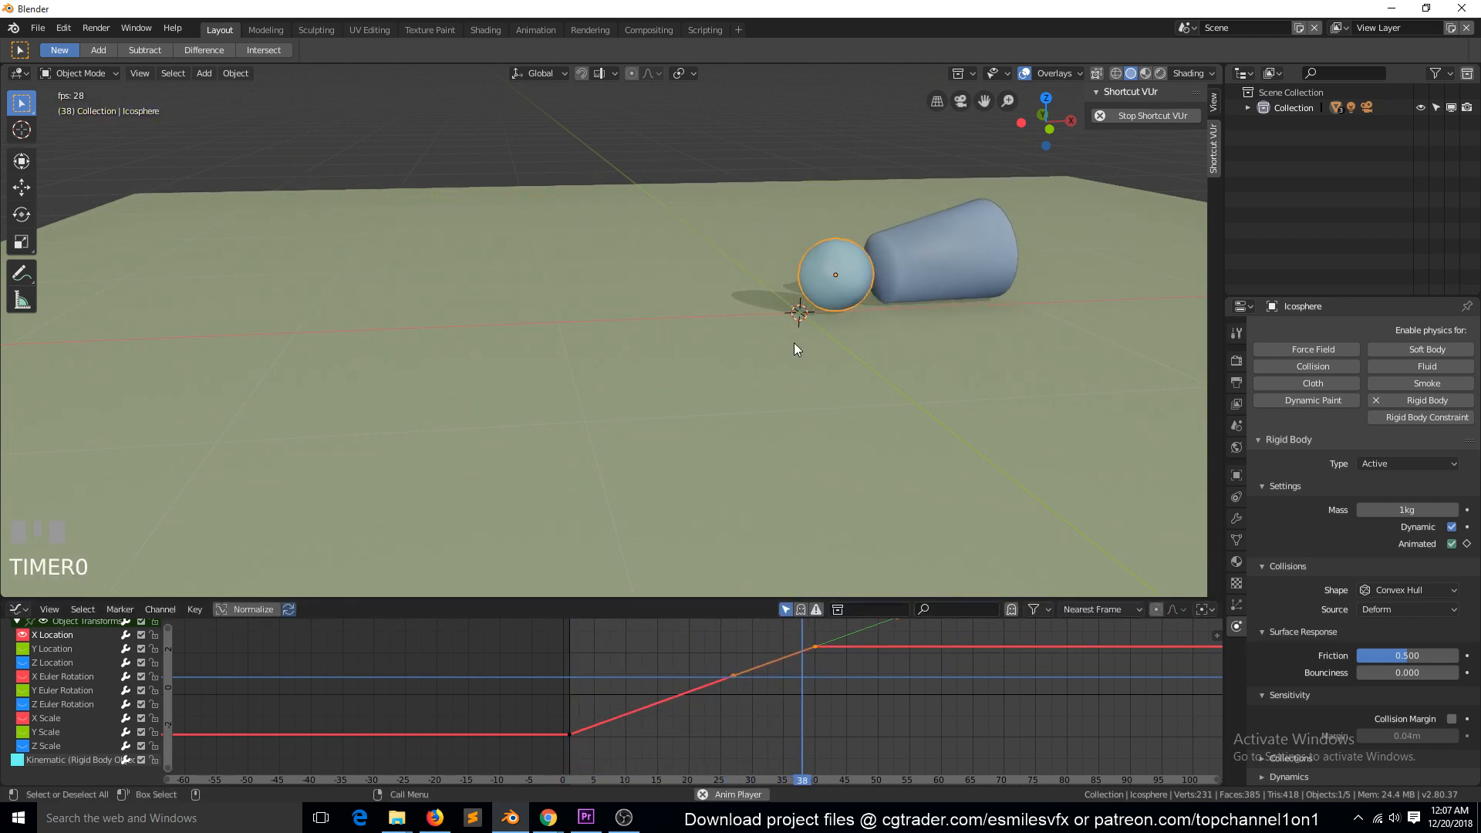
key(Escape)
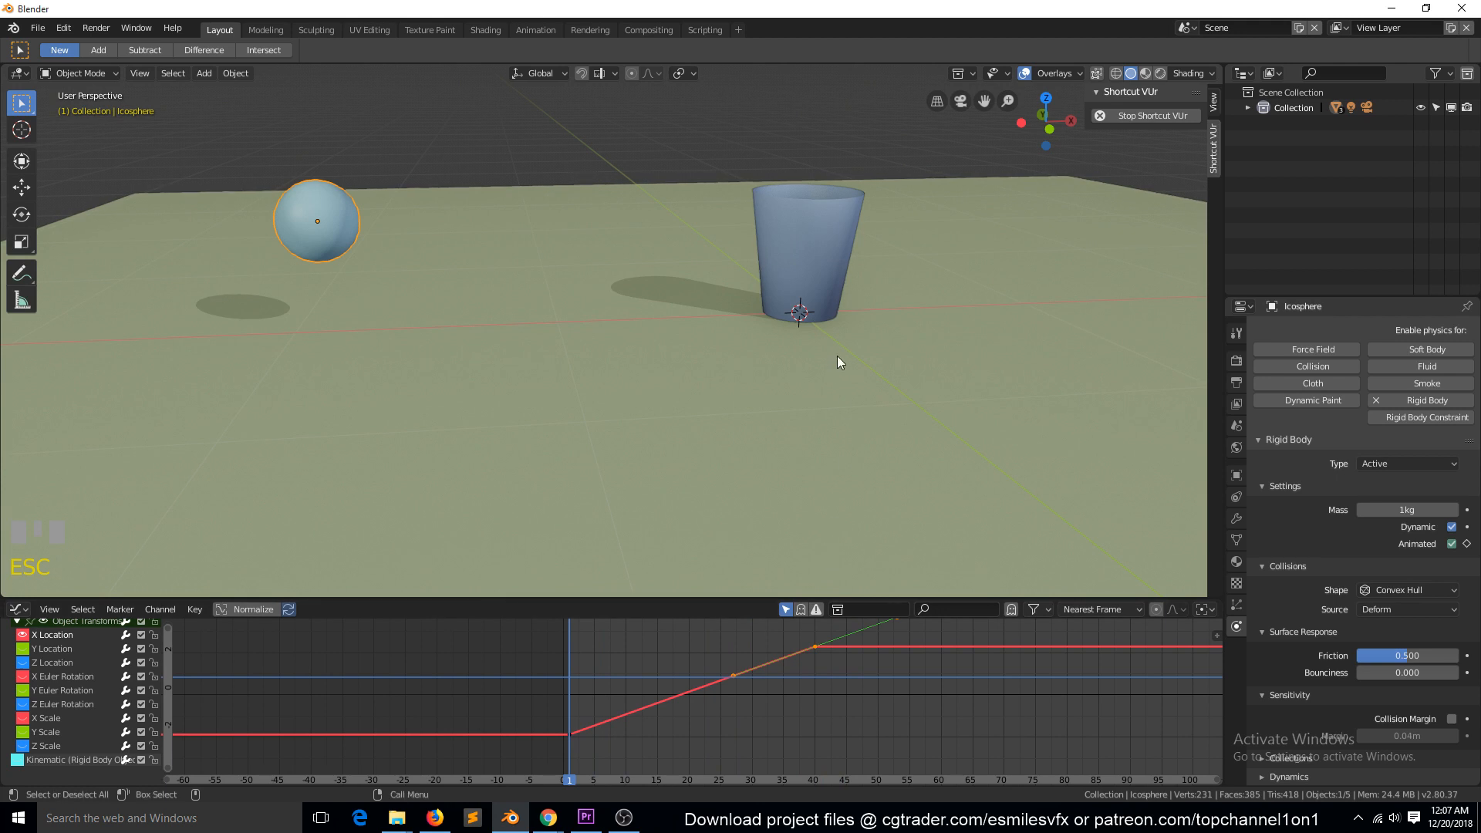
Raise the frame 40 X Location keyframe slightly more and replay the ball's impact on the cup
key(g)
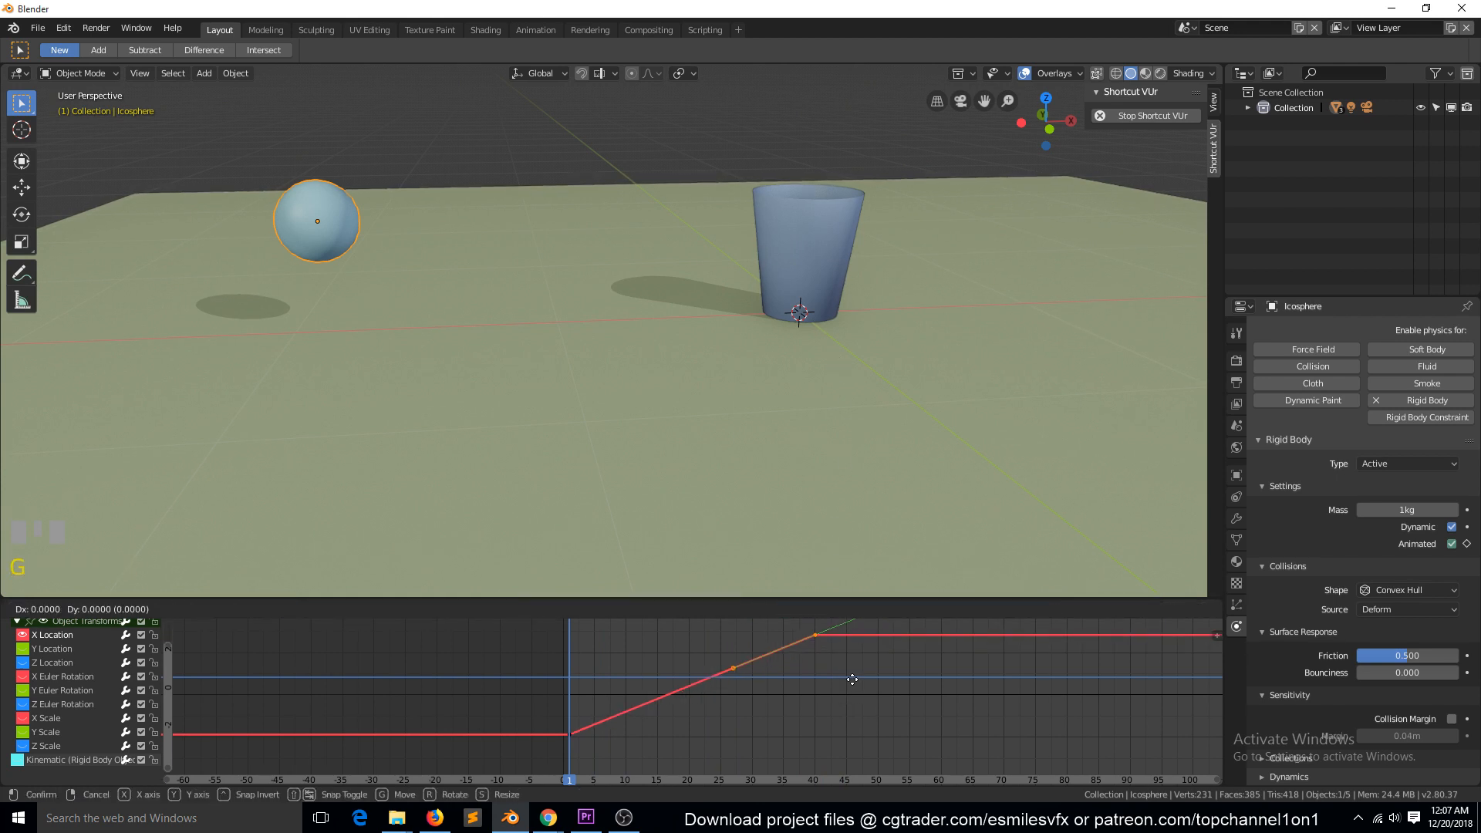
right_click(861, 525)
key(space)
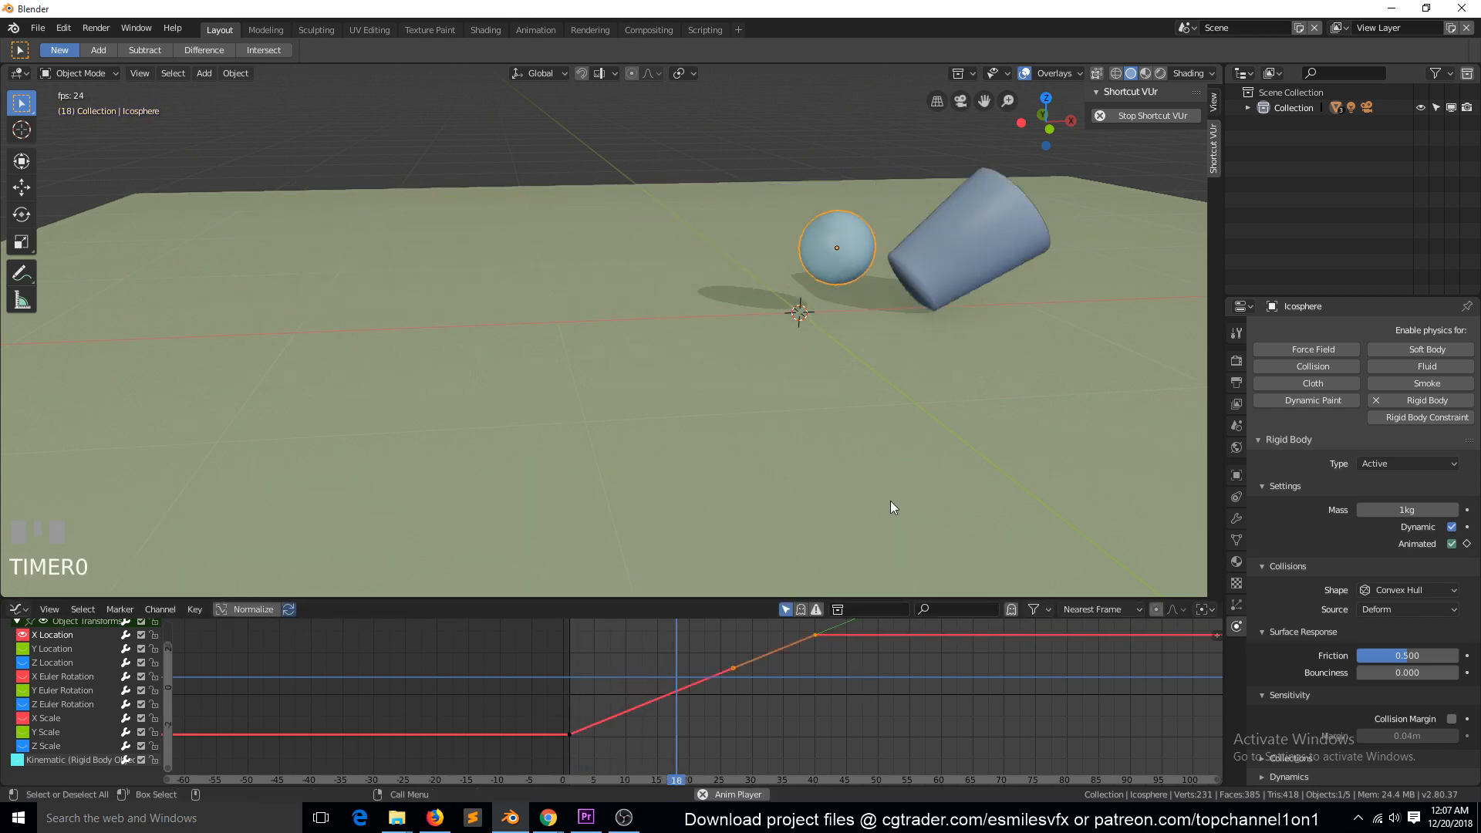
key(Escape)
Raise the frame 40 X Location keyframe twice more along Y, replaying the simulation after each move
scroll(812, 673, down, 3)
key(g)
key(y)
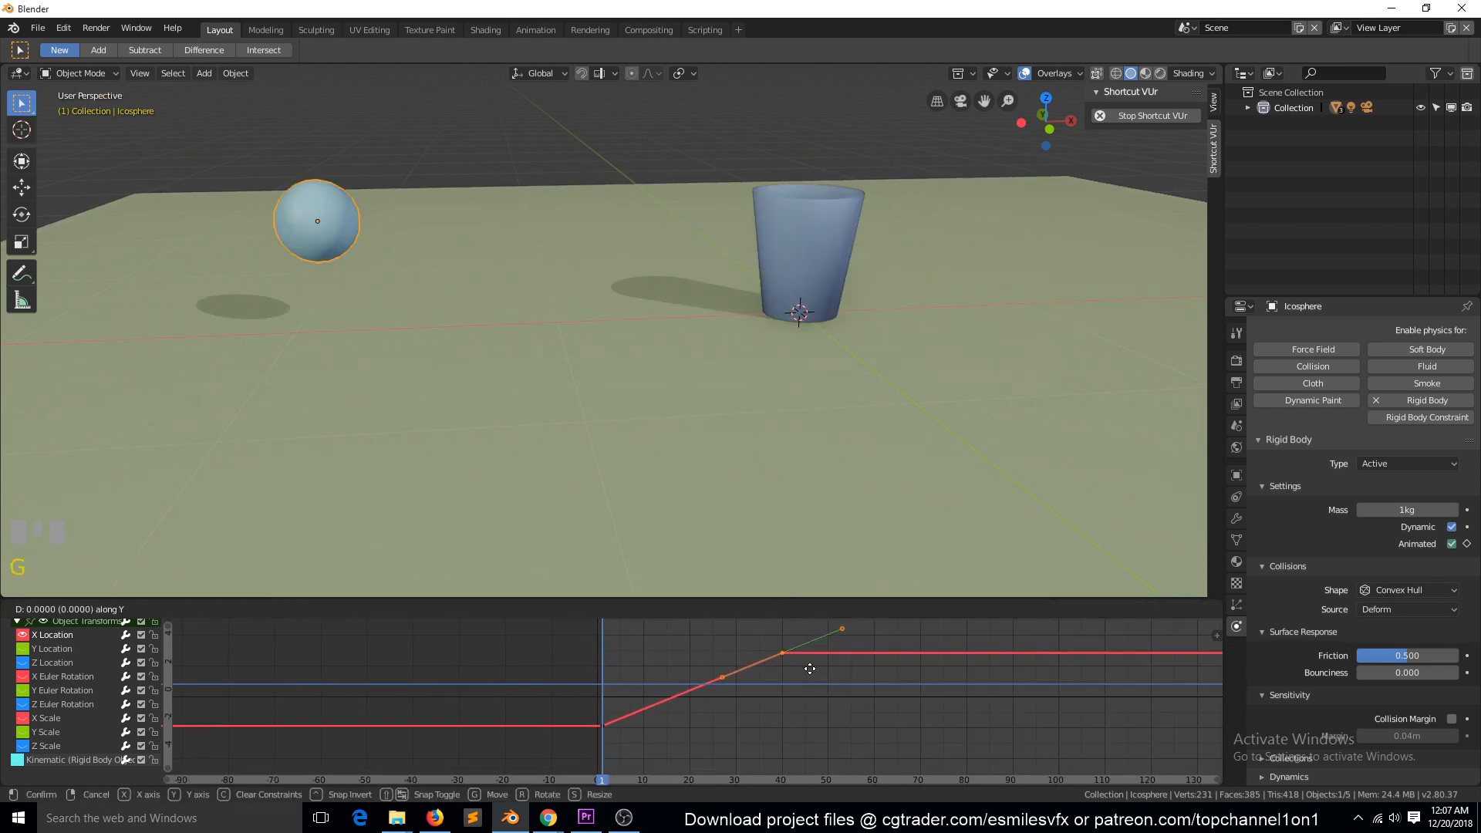
click(813, 661)
key(space)
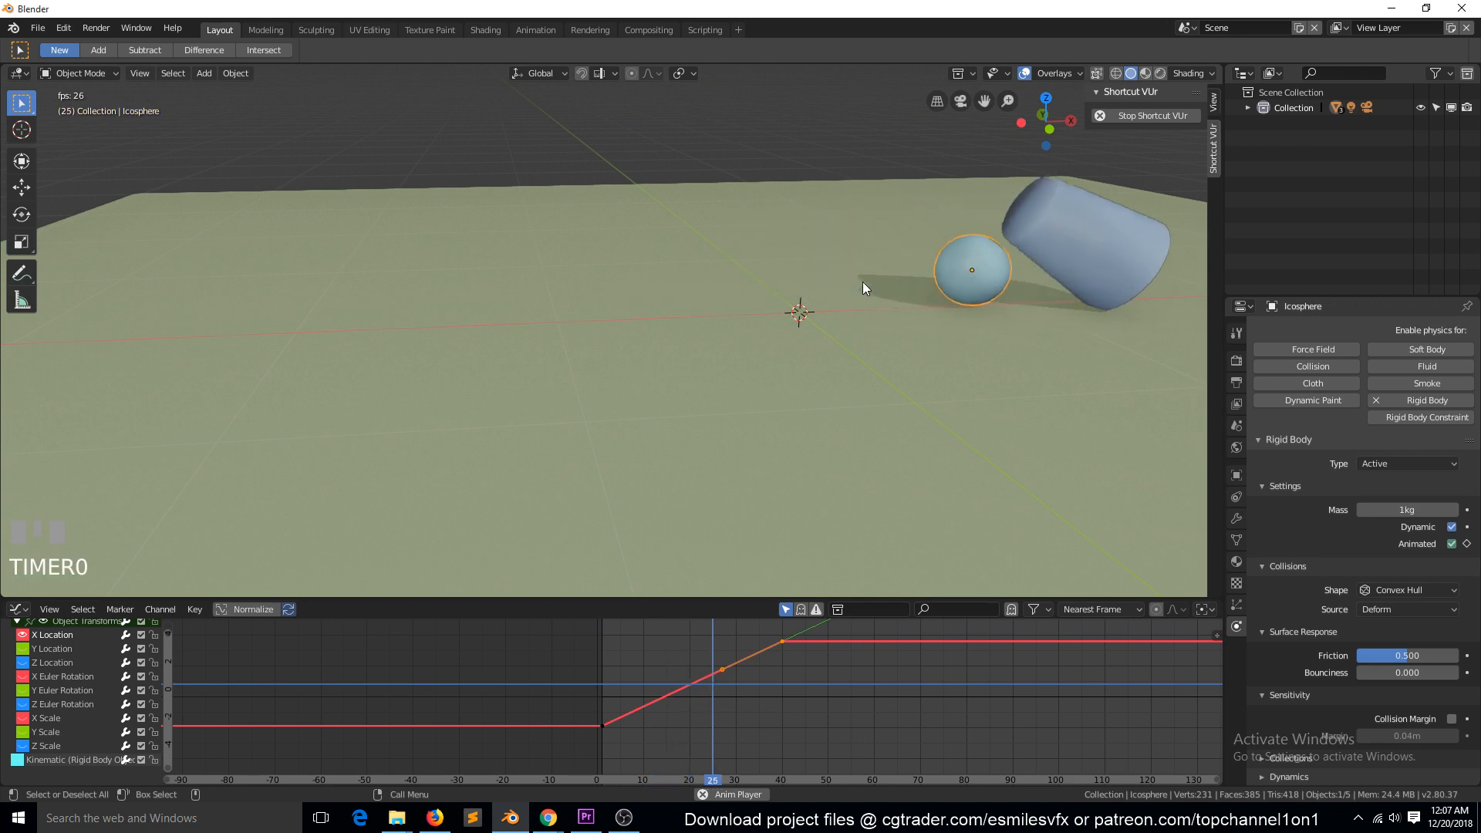
key(Escape)
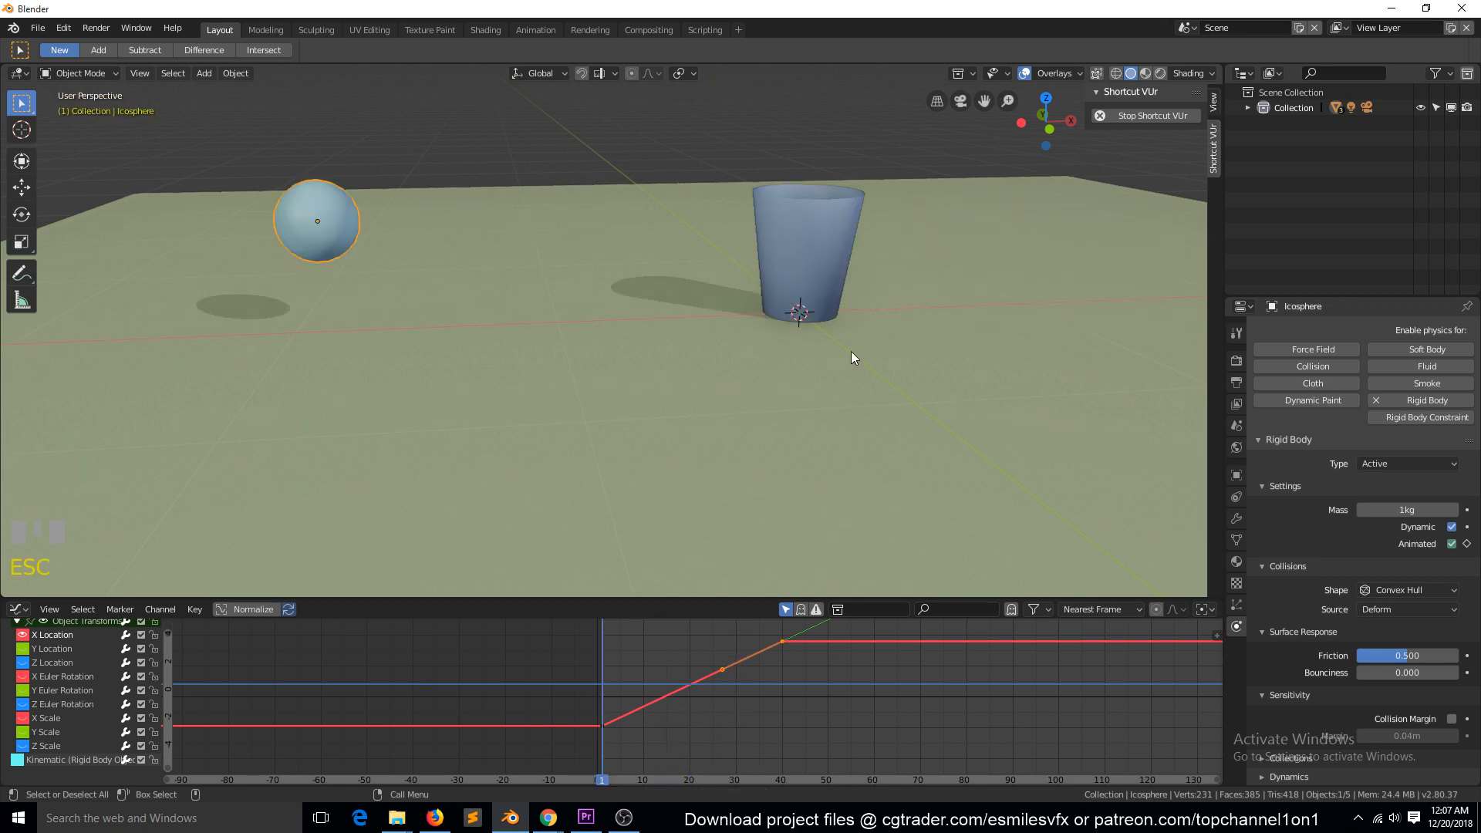
key(g)
key(y)
click(859, 668)
key(space)
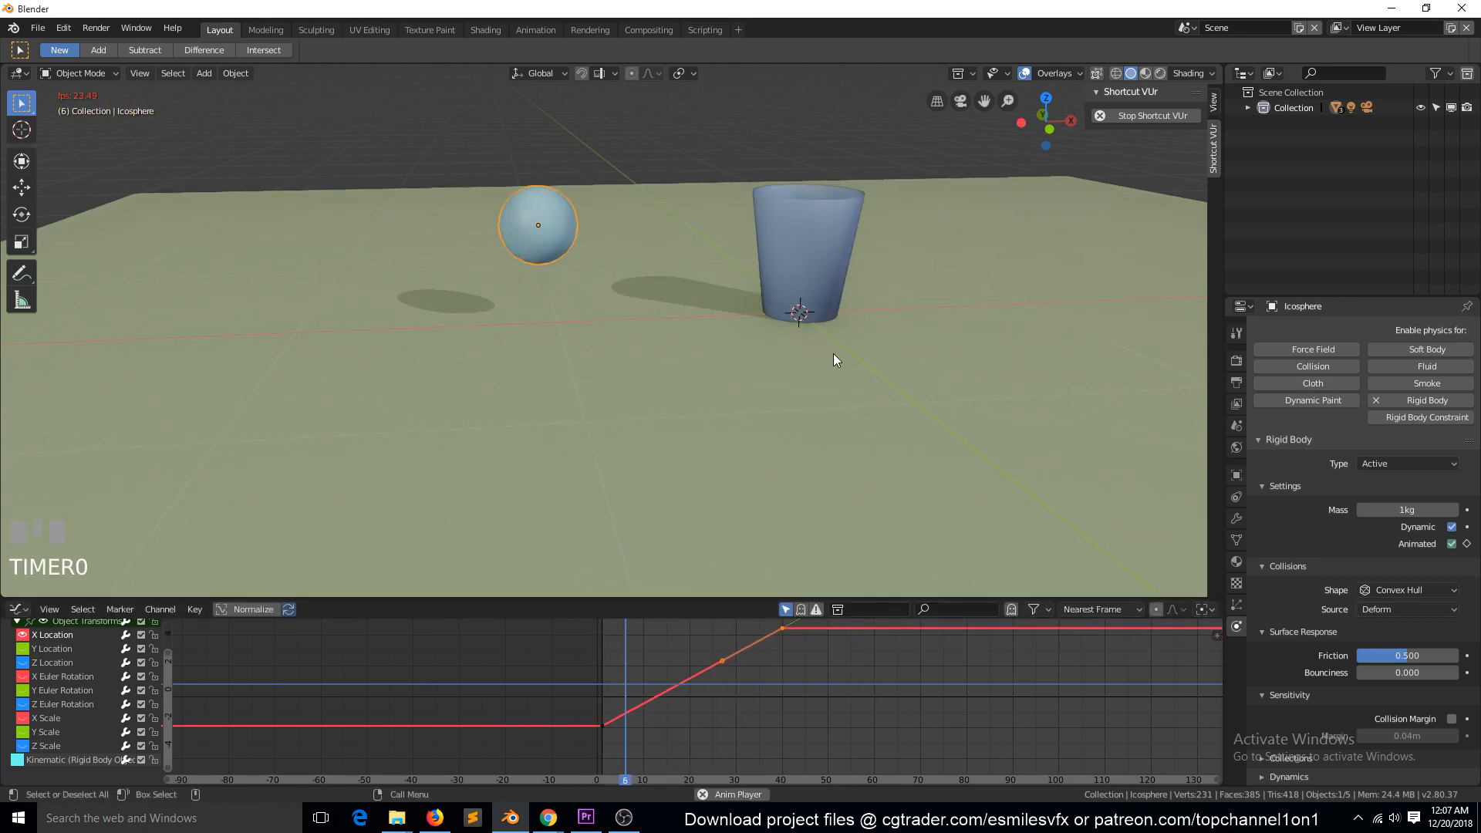
key(Escape)
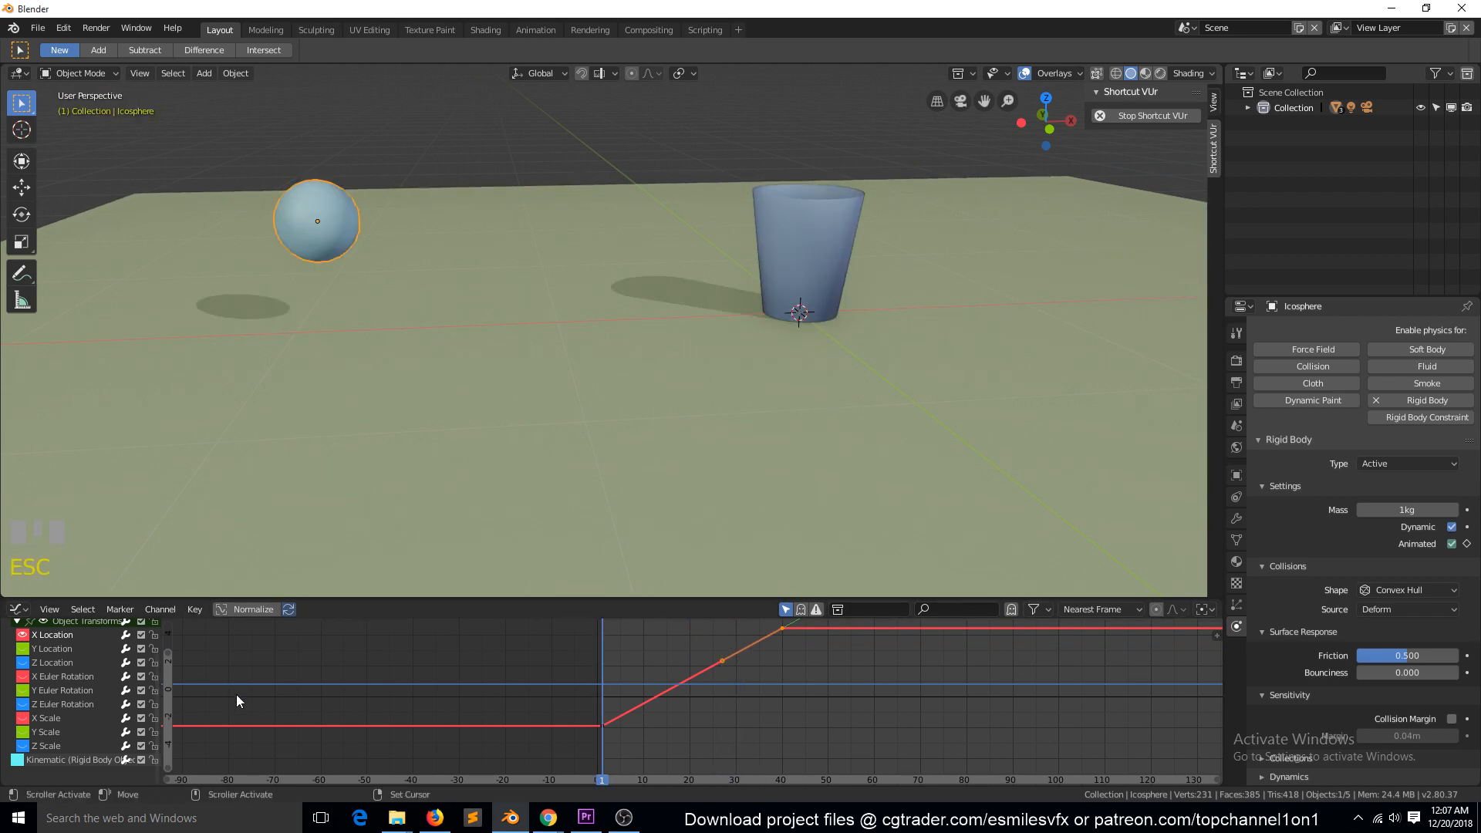
Move the ico sphere's last keyframes from frame 40 to frame 25 in the Timeline and replay the simulation
key(ctrl+Tab)
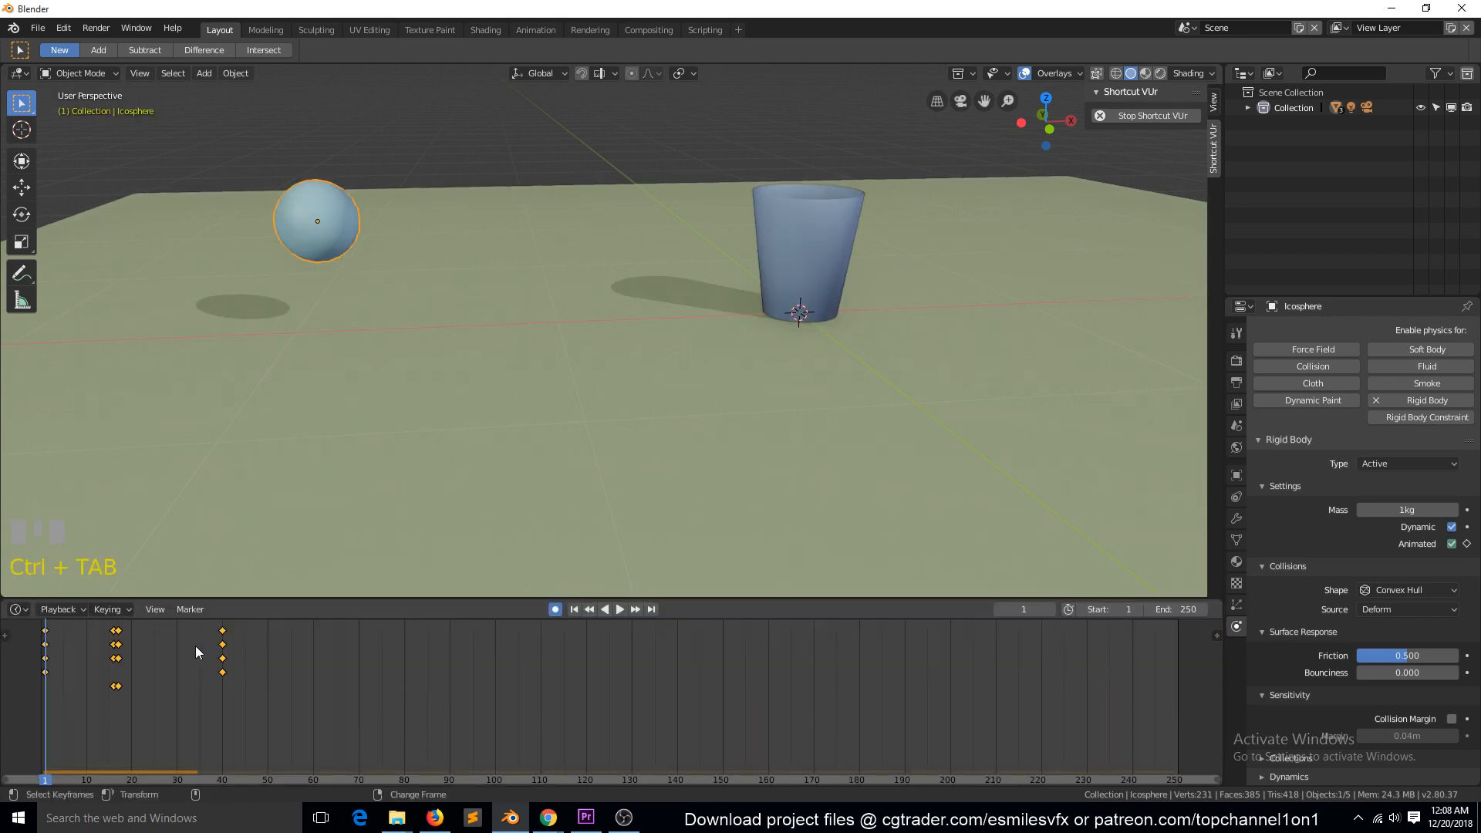
click(238, 645)
key(g)
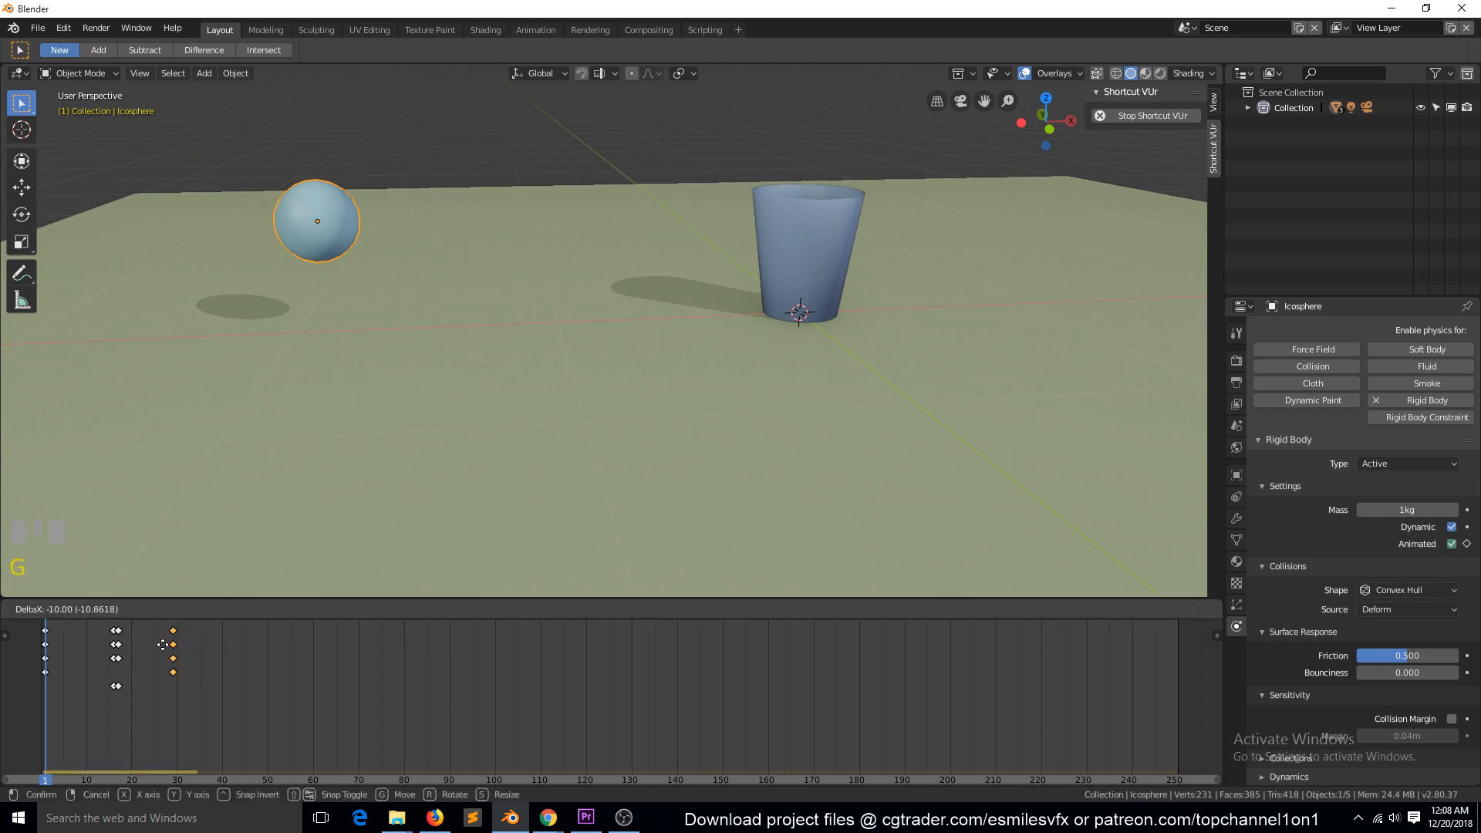
click(147, 645)
key(space)
key(Escape)
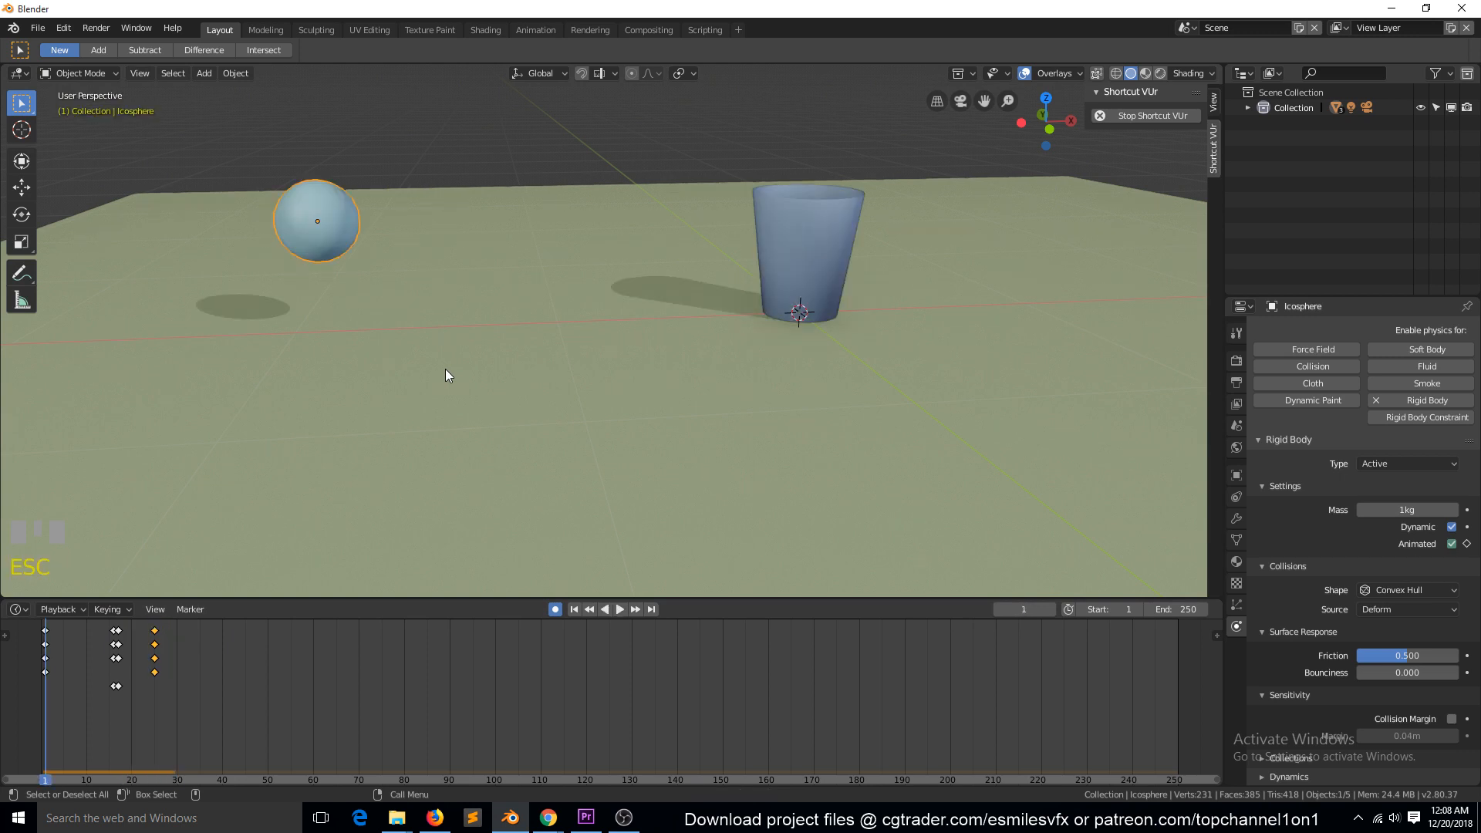
Move the ico sphere's last keyframes to frame 21 in the Timeline and replay the simulation from a wider view
key(space)
key(Escape)
drag(155, 664, 137, 664)
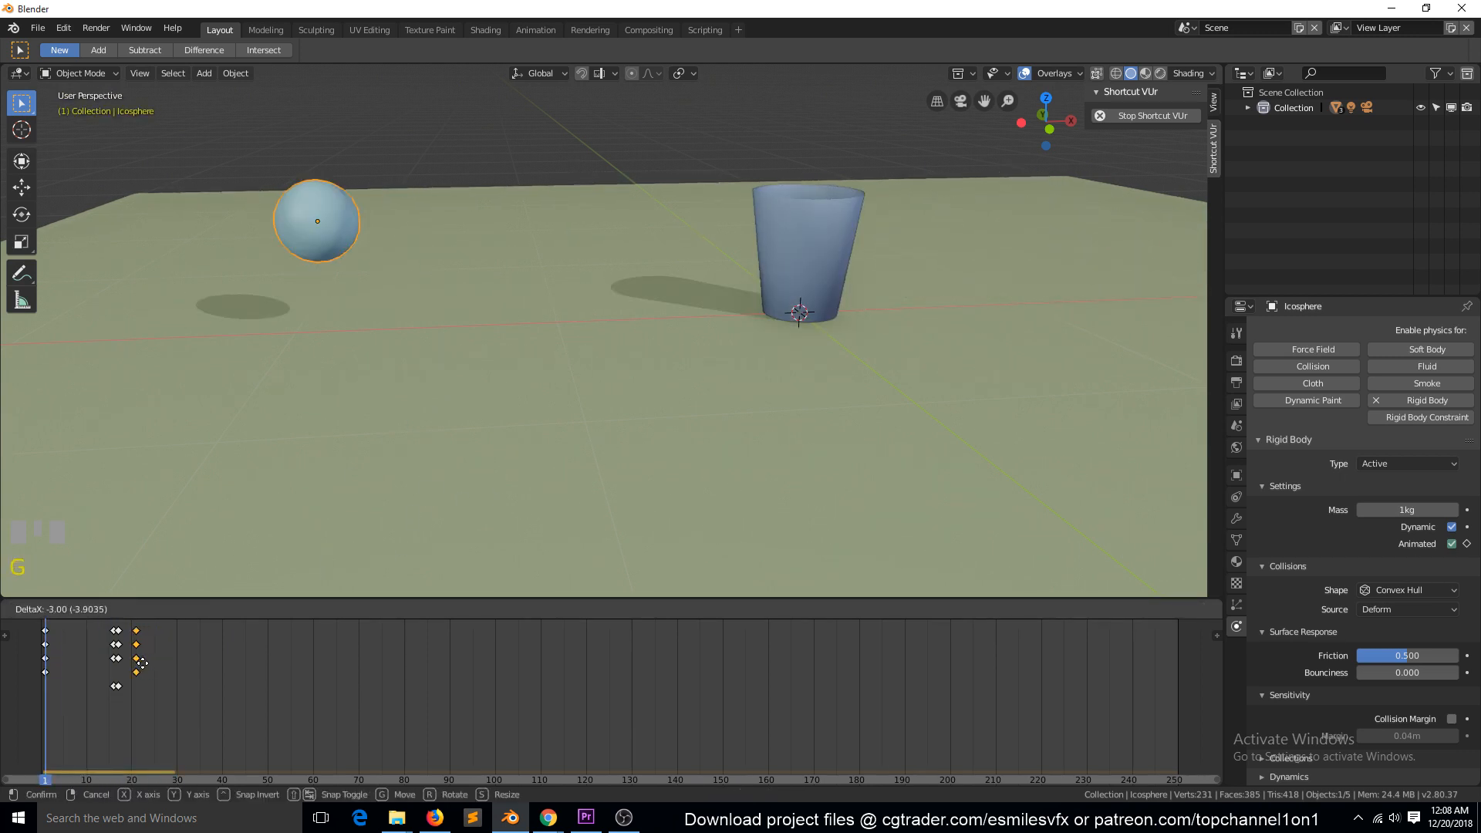
key(space)
key(Escape)
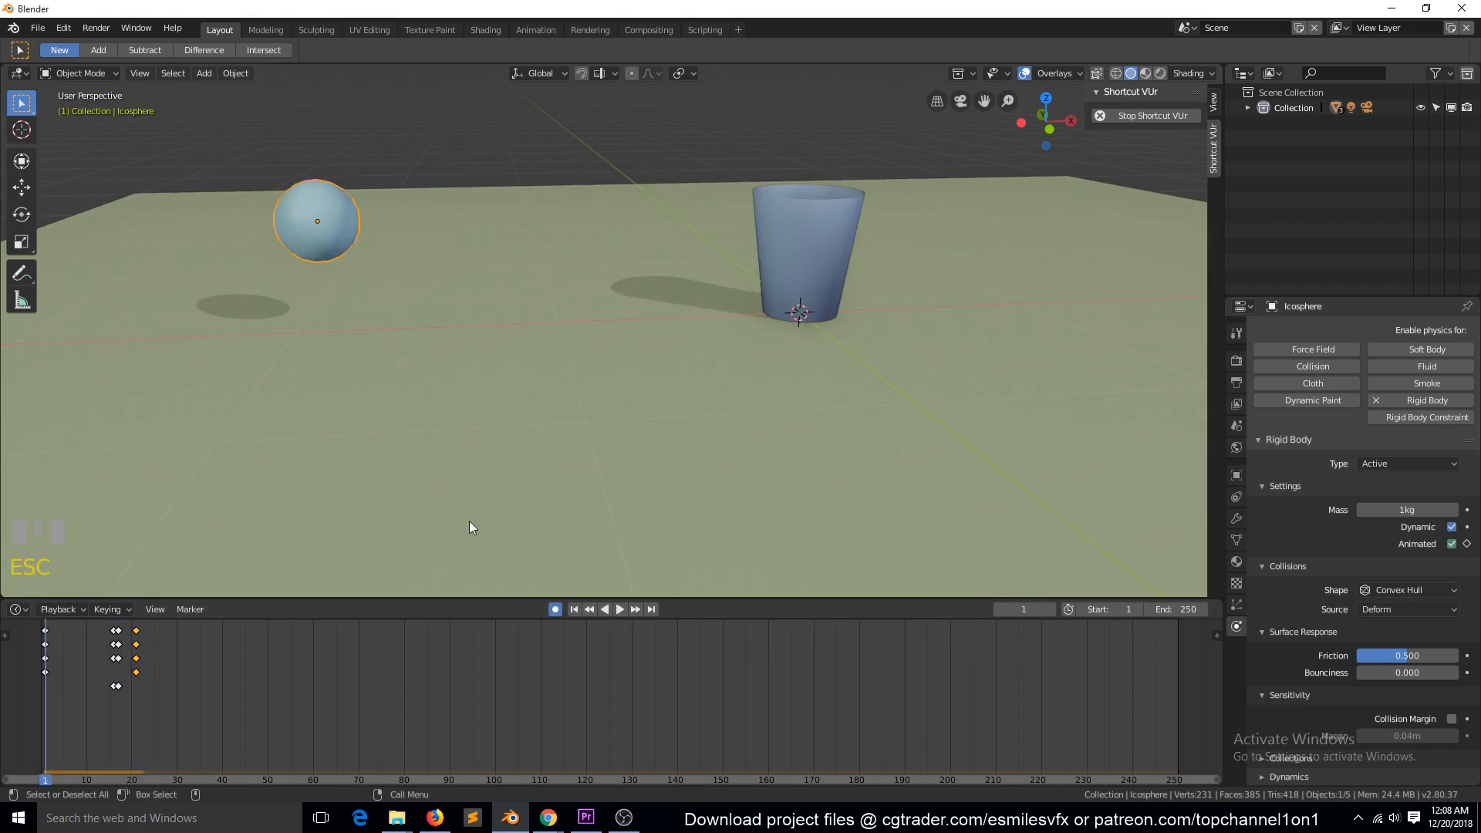
scroll(566, 434, down, 3)
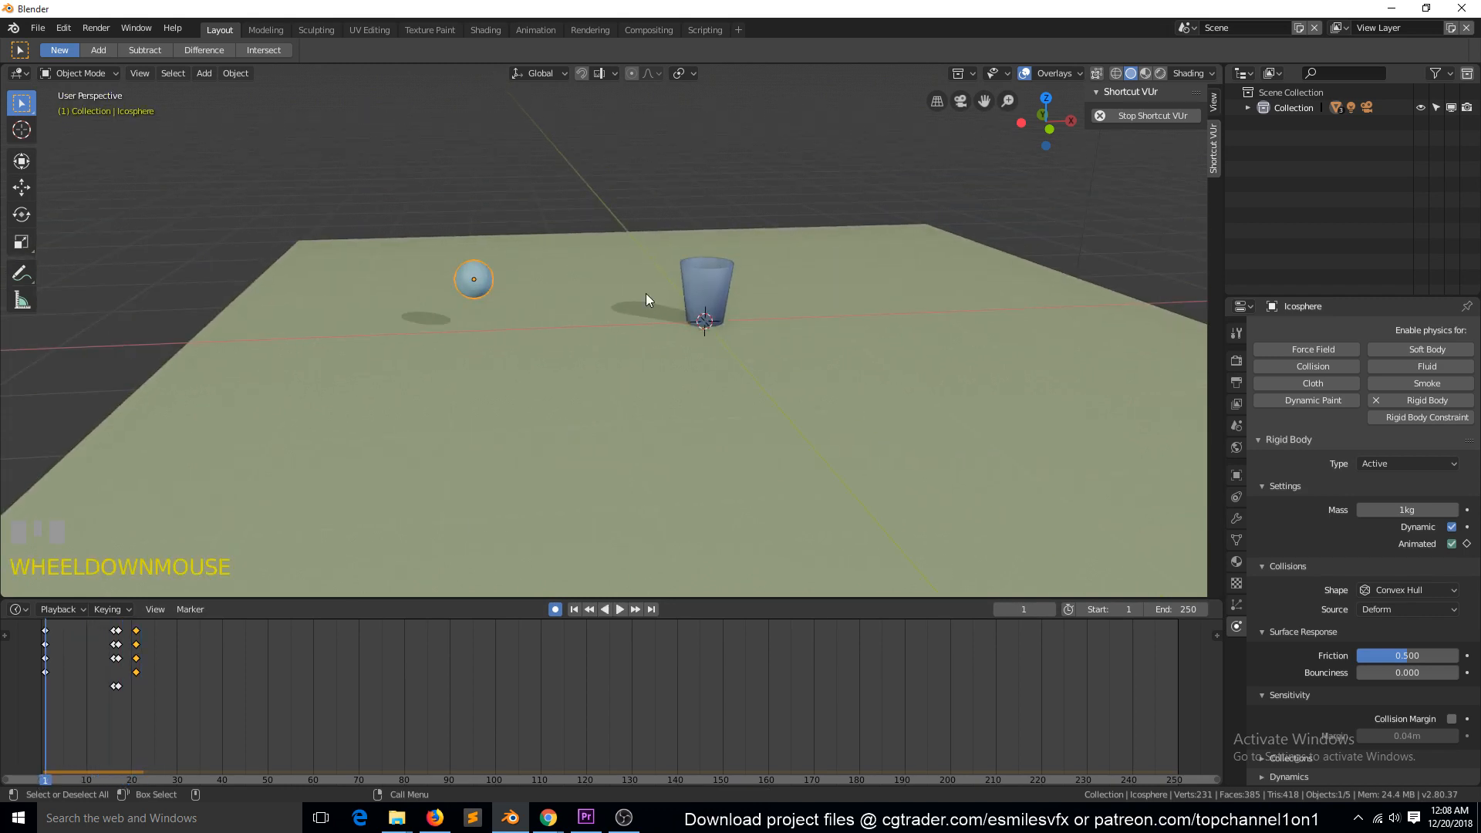
click(636, 179)
key(space)
key(Escape)
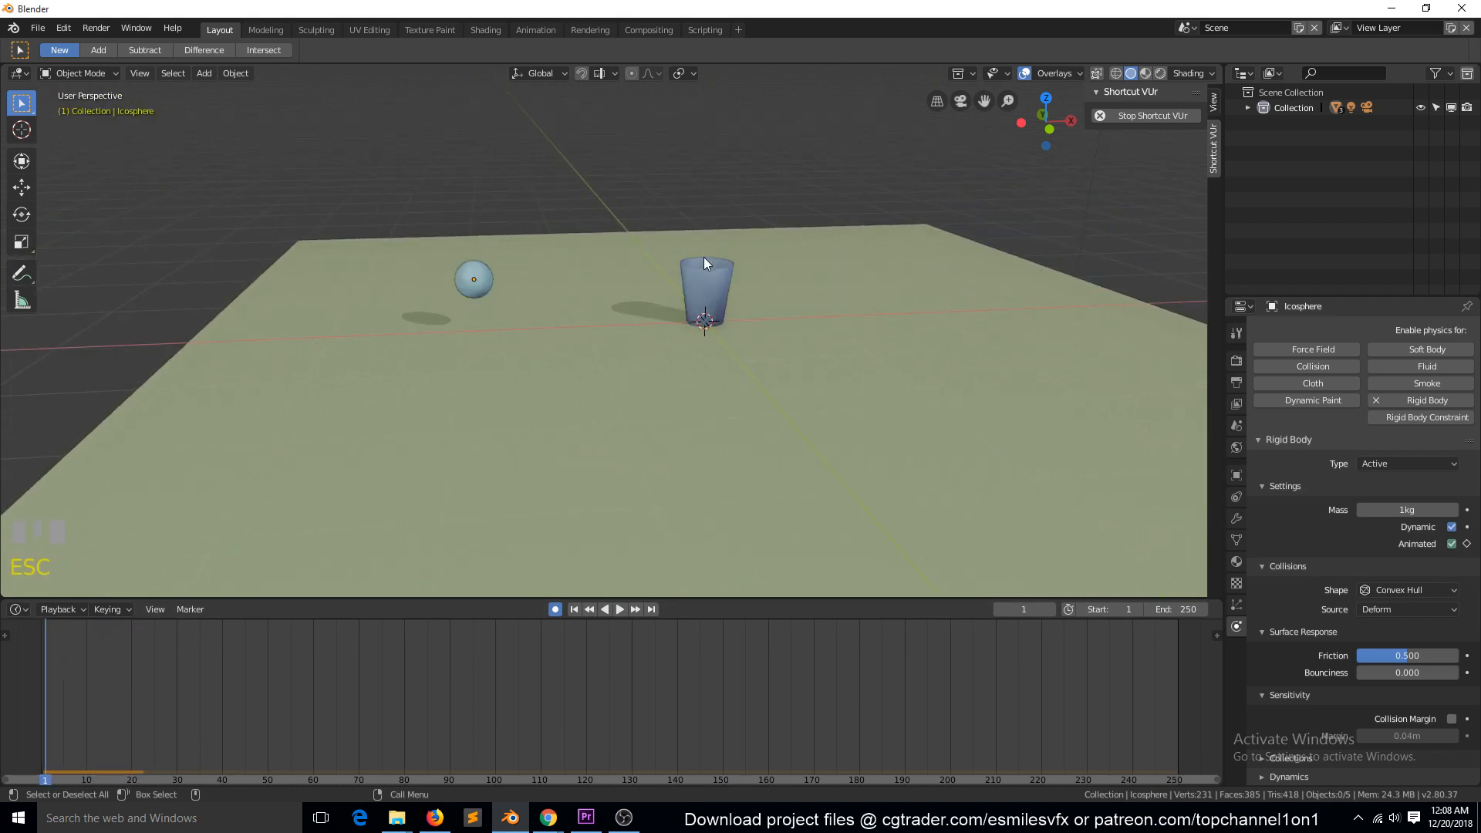
Lower the ico sphere's frame 21 X Location keyframe by a little over 2 along Y in the Graph Editor and replay the simulation
click(475, 281)
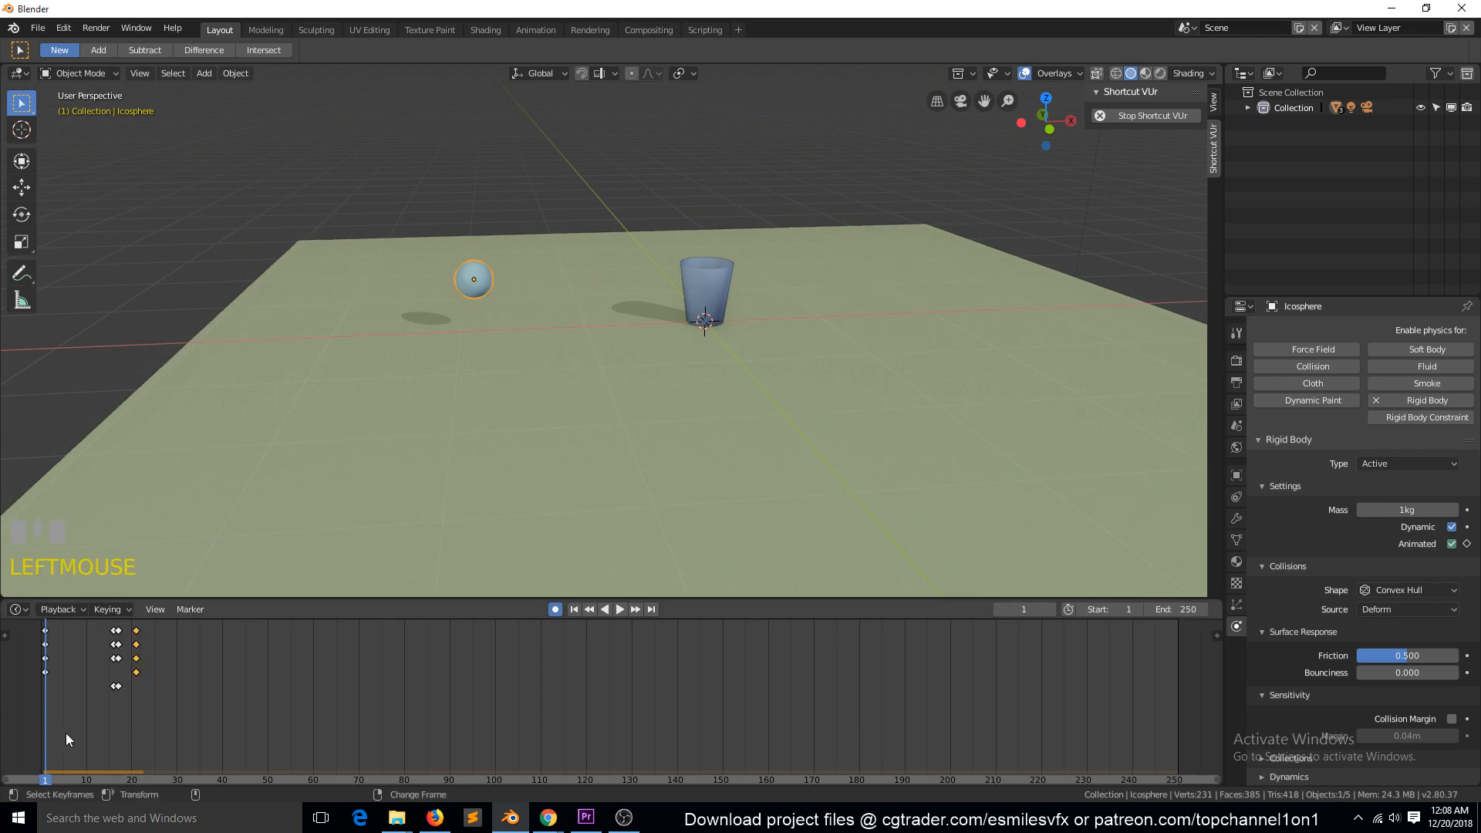
key(ctrl+Tab)
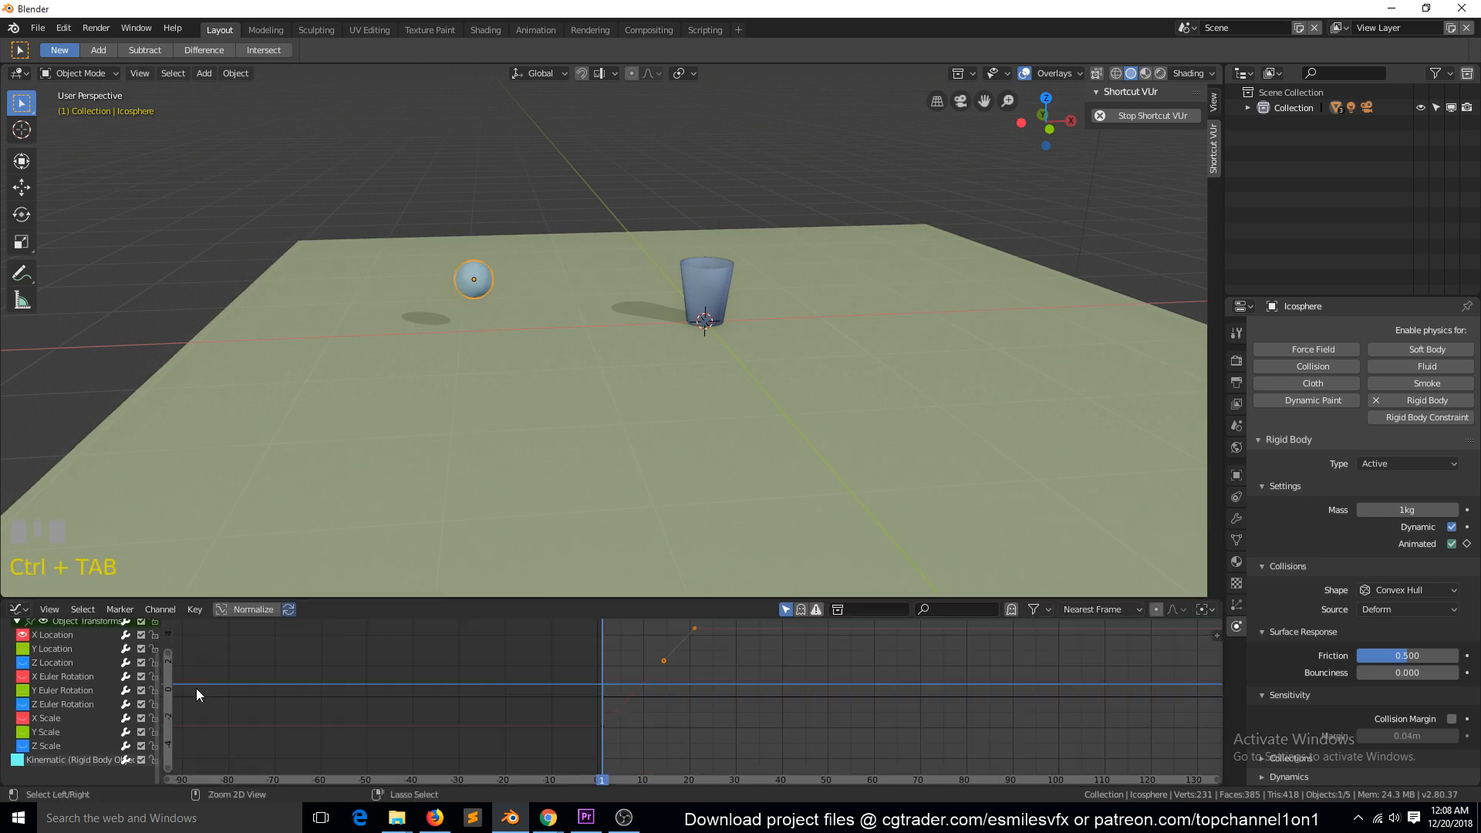
click(698, 631)
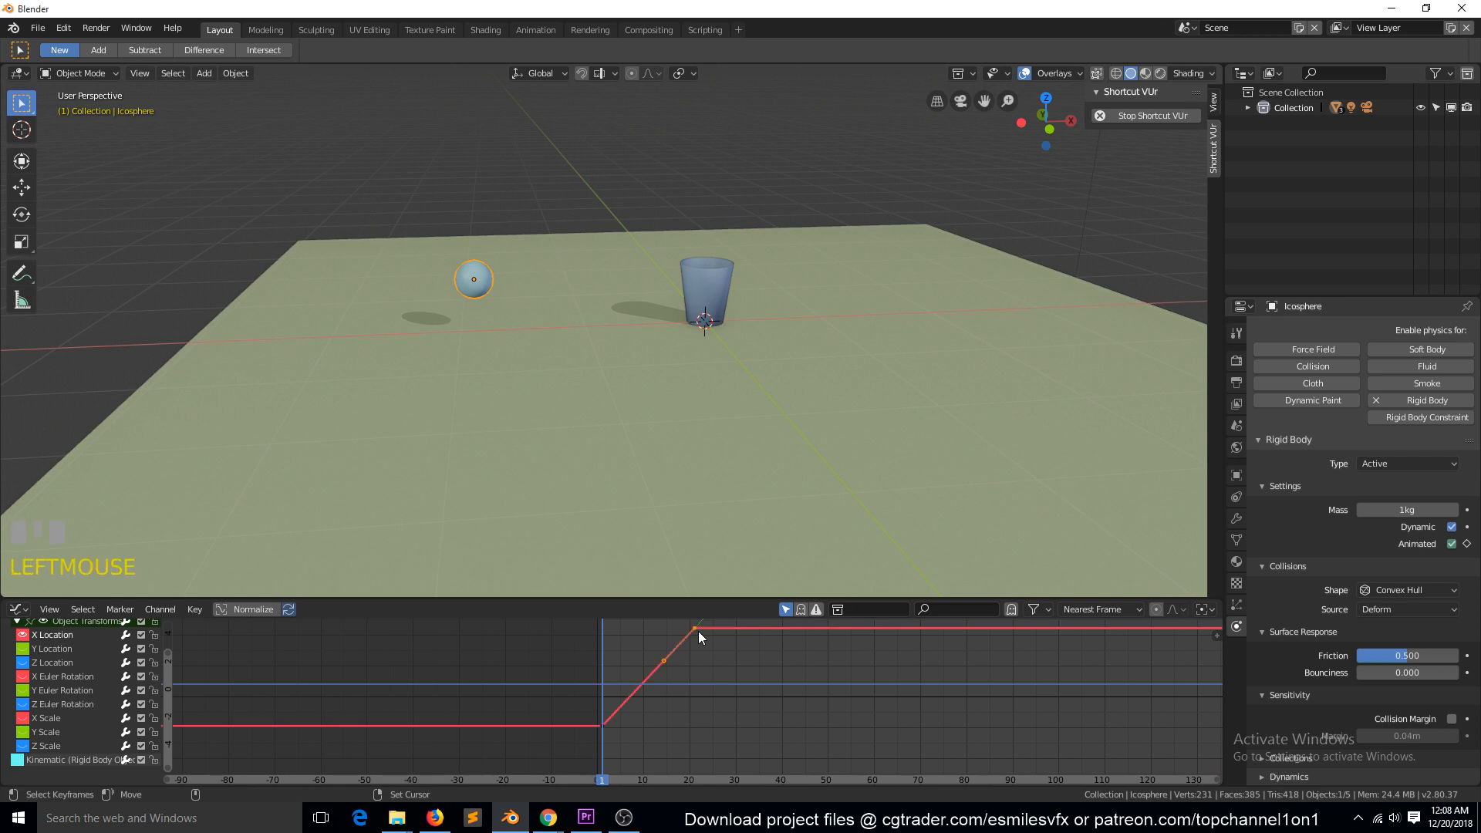
key(g)
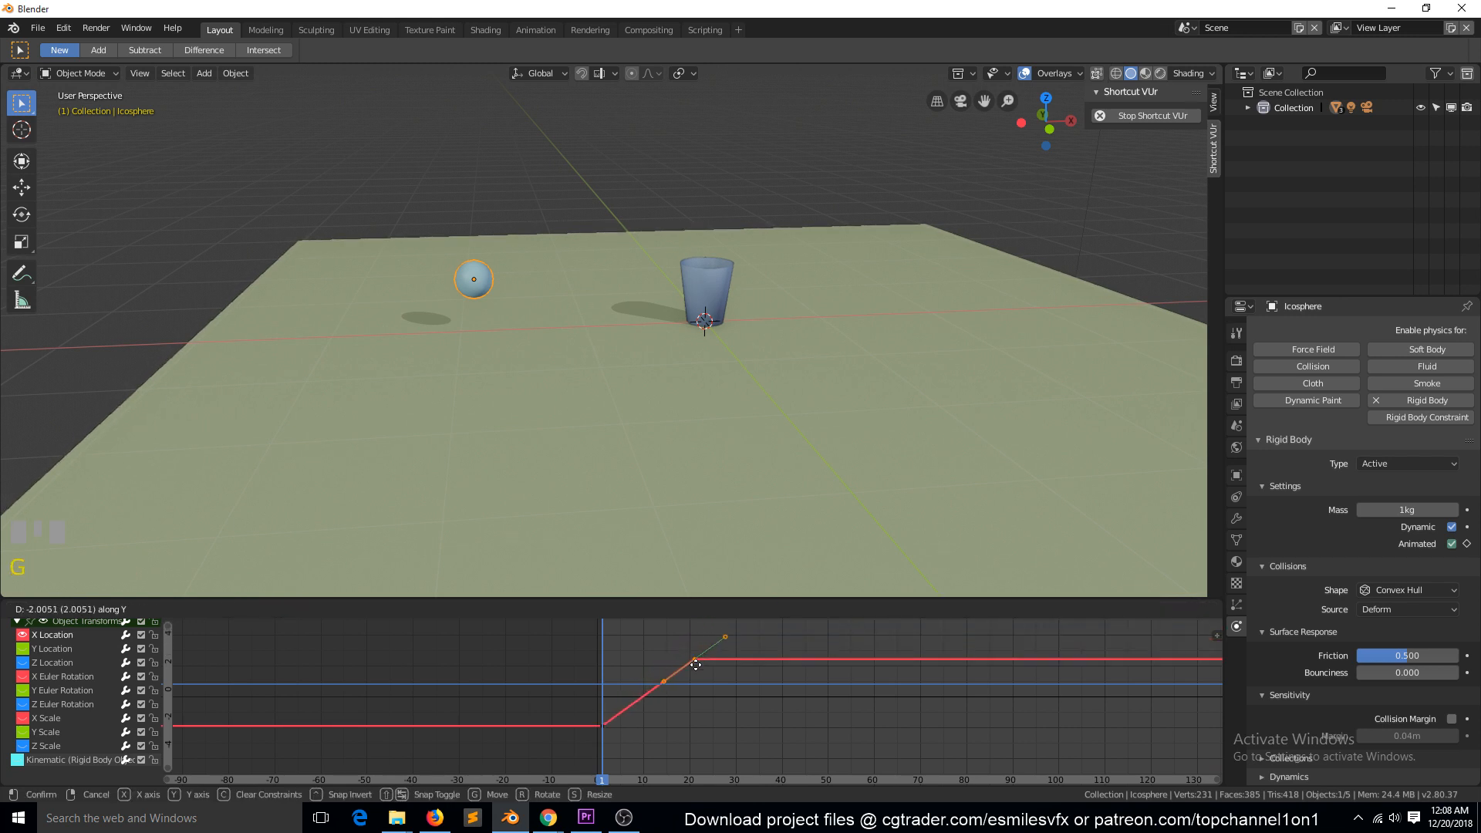
click(699, 669)
key(space)
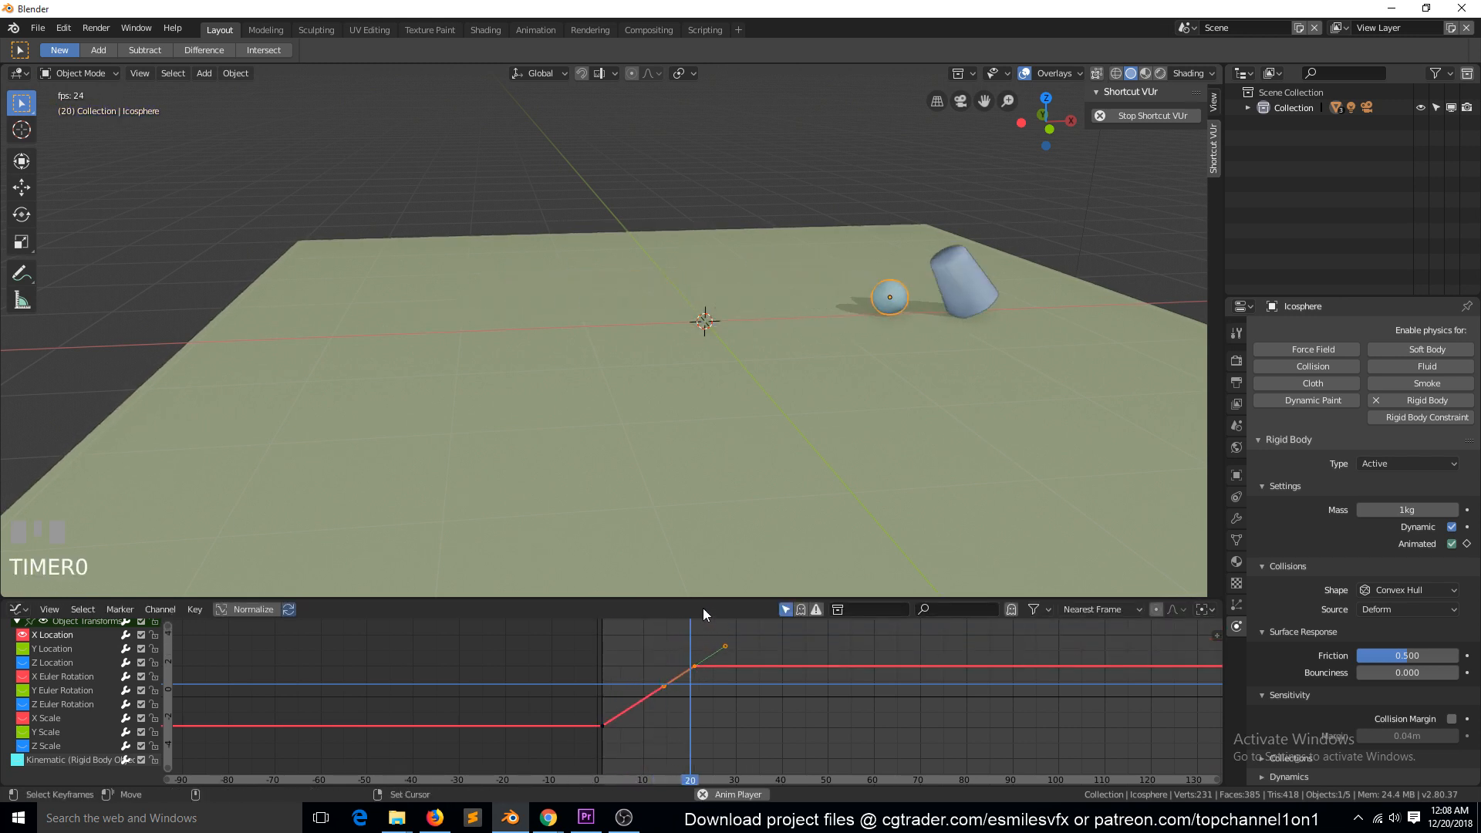
key(Escape)
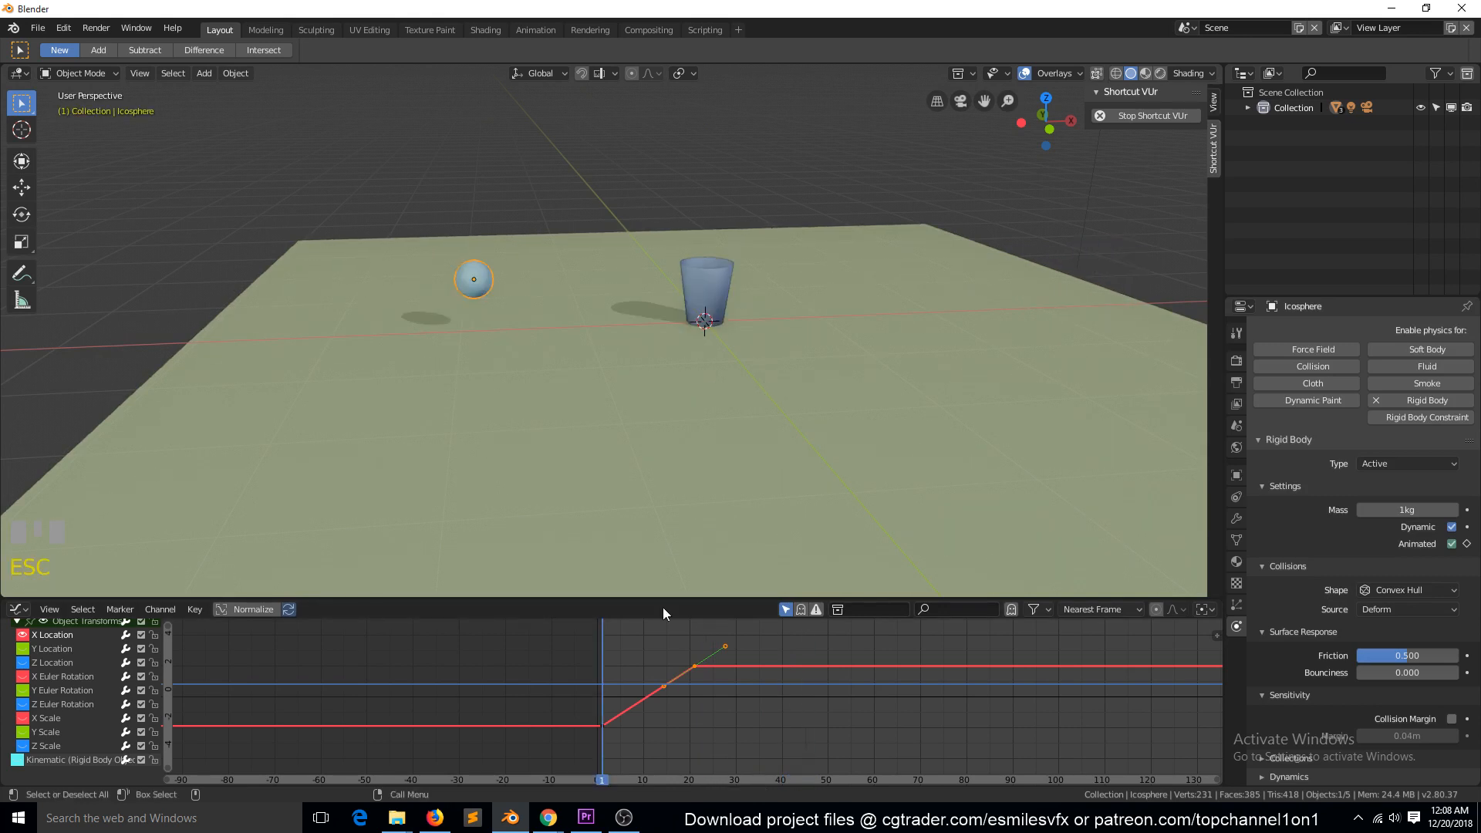
Lower the frame 21 X Location keyframe further and raise it back partway, replaying the simulation after each move
key(g)
click(702, 716)
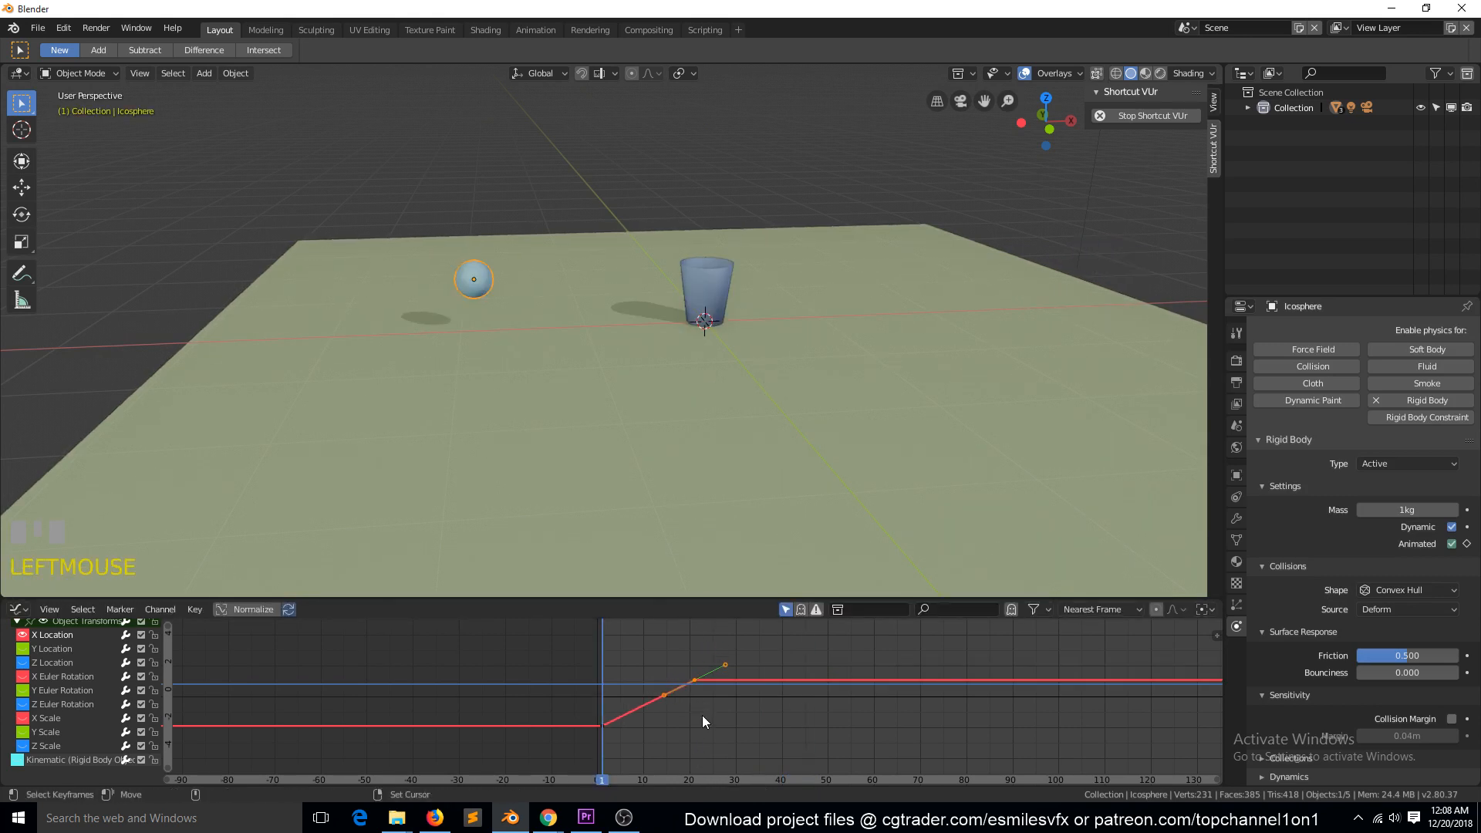
key(space)
key(Escape)
key(g)
click(717, 688)
key(space)
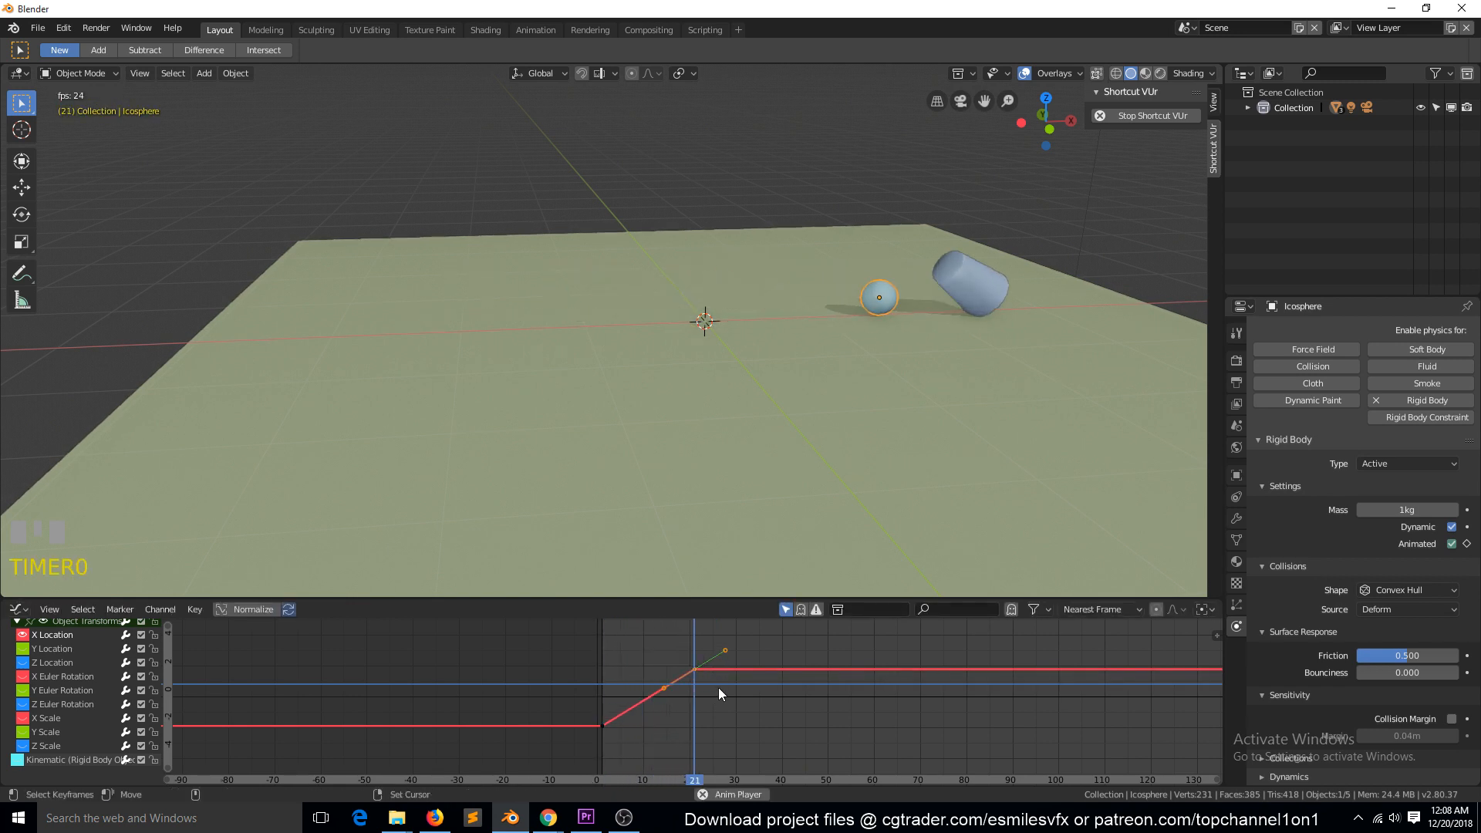
key(Escape)
key(space)
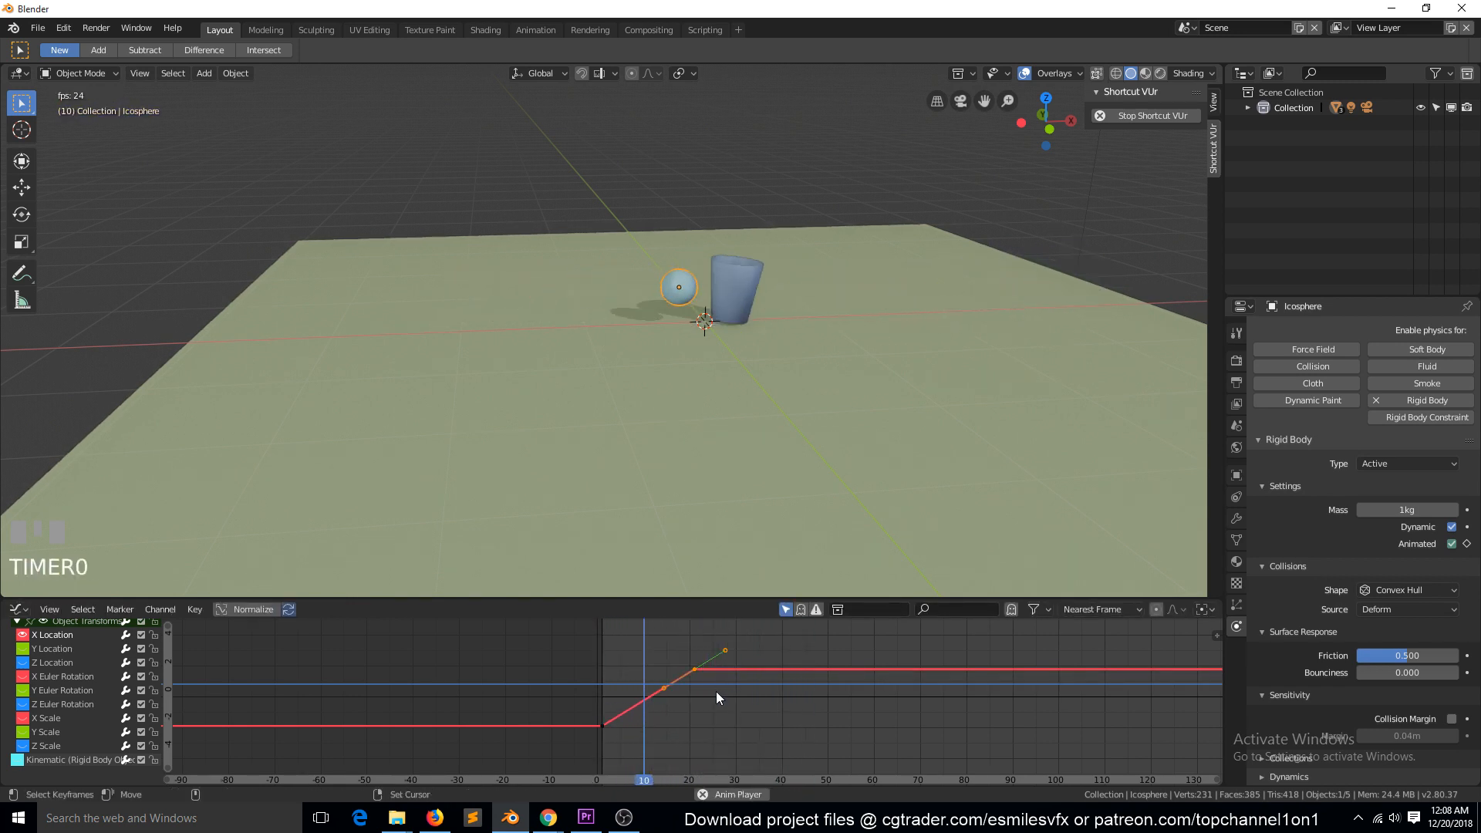
key(Escape)
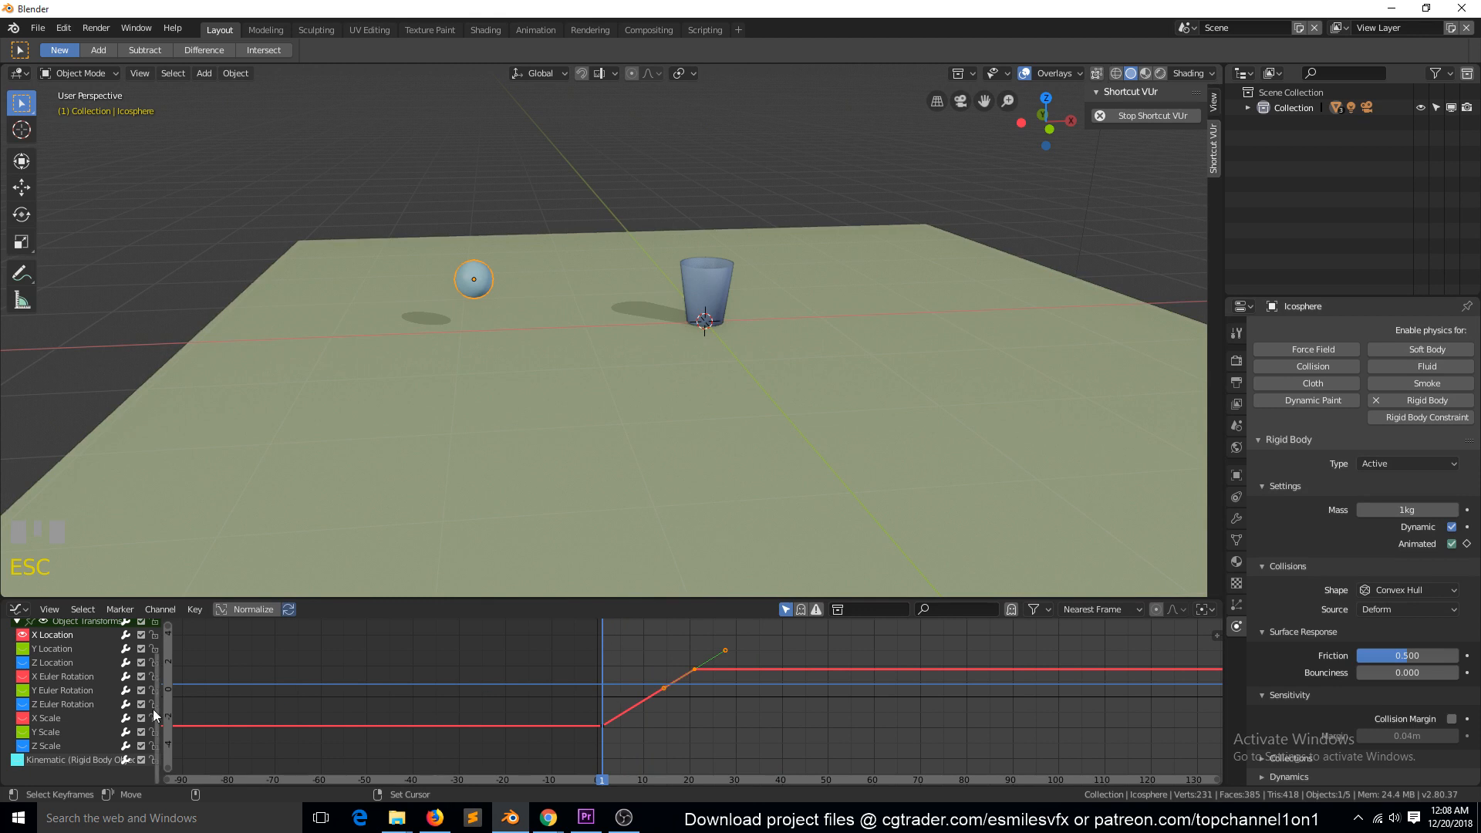
Raise the ball's Z Location keyframes at frames 1 and 21 by about 0.5 along Y and replay the simulation
click(61, 663)
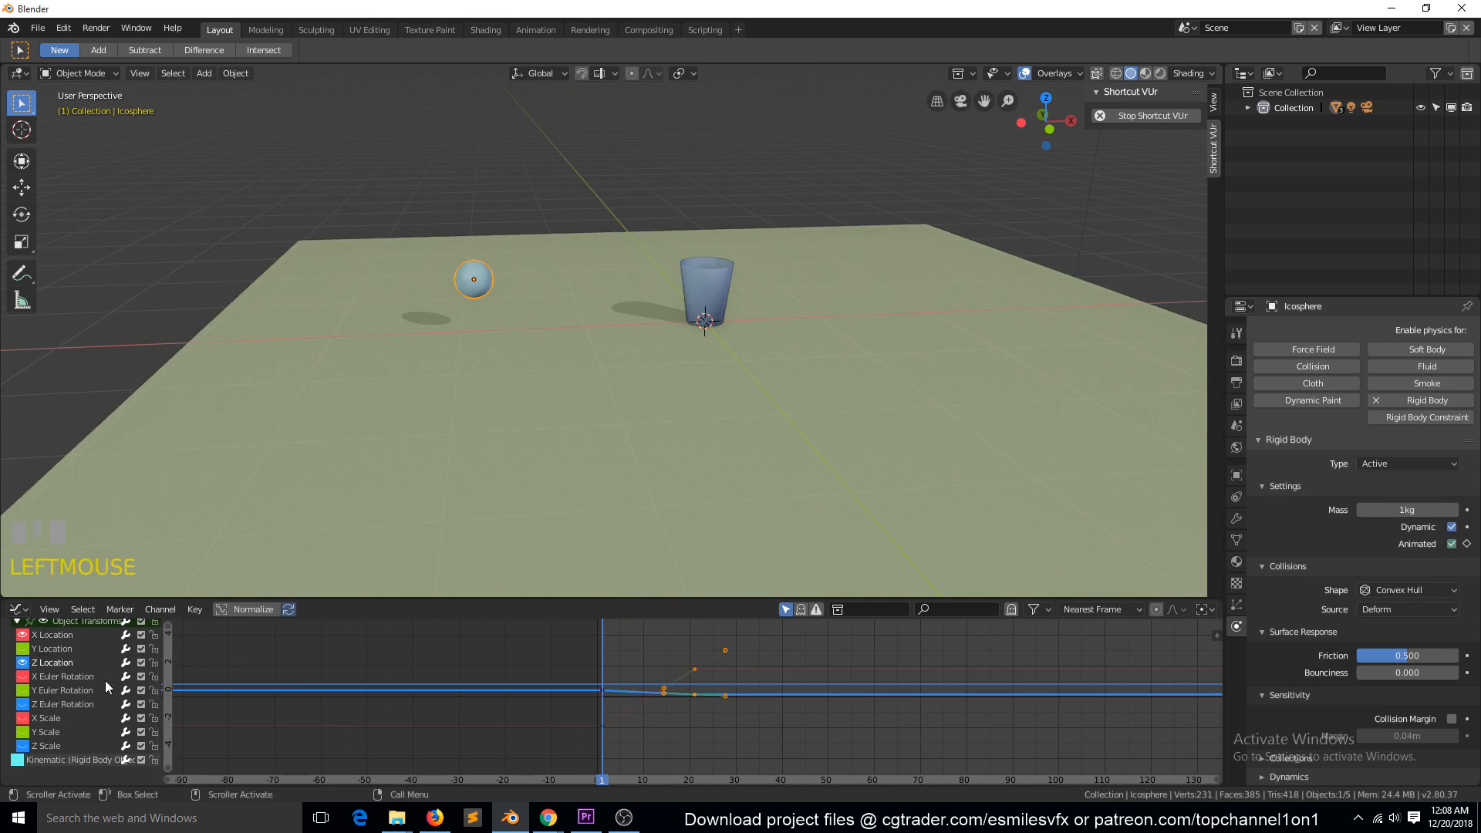
scroll(579, 714, up, 1)
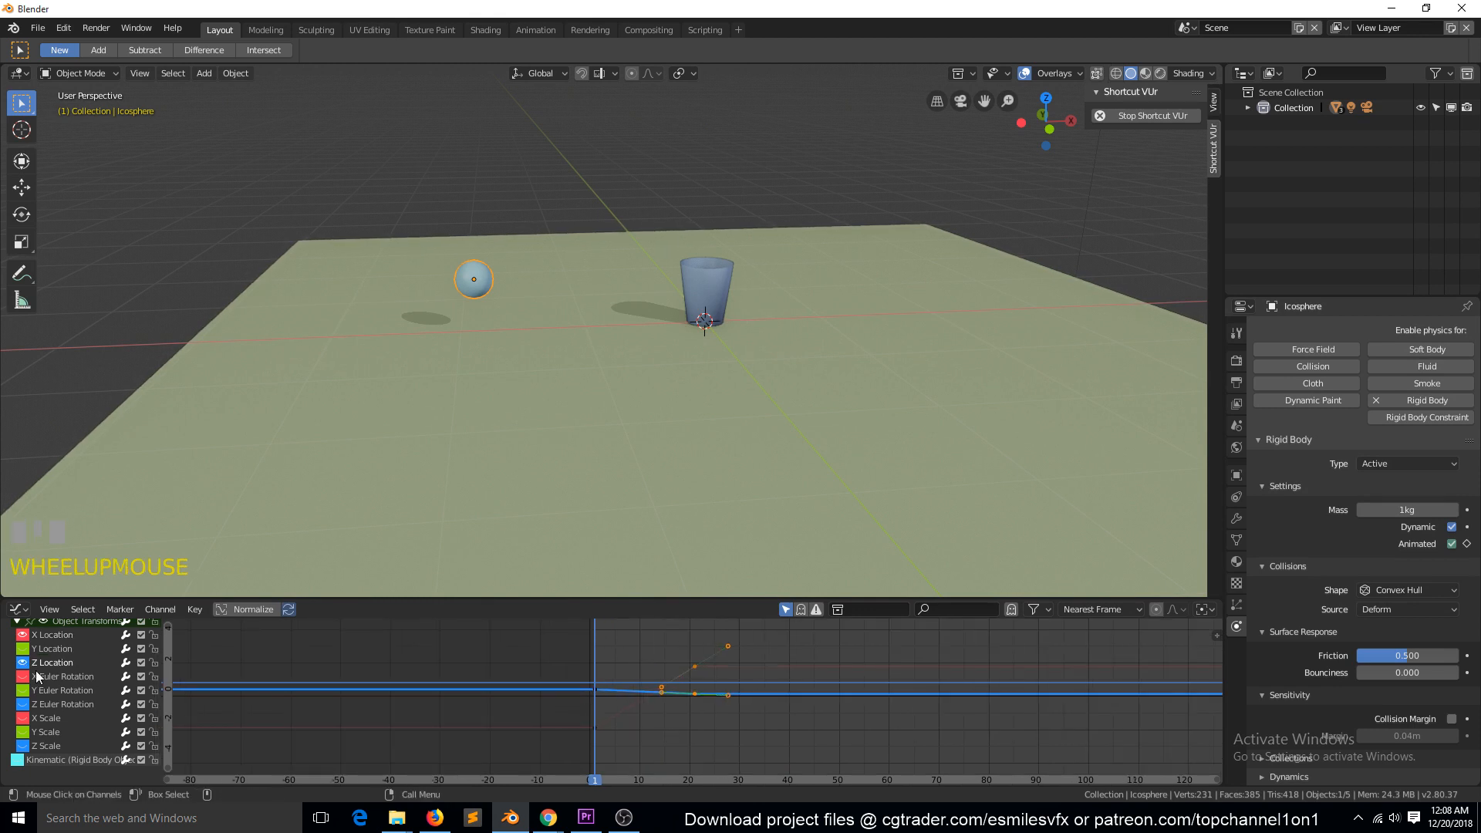
shift+click(594, 690)
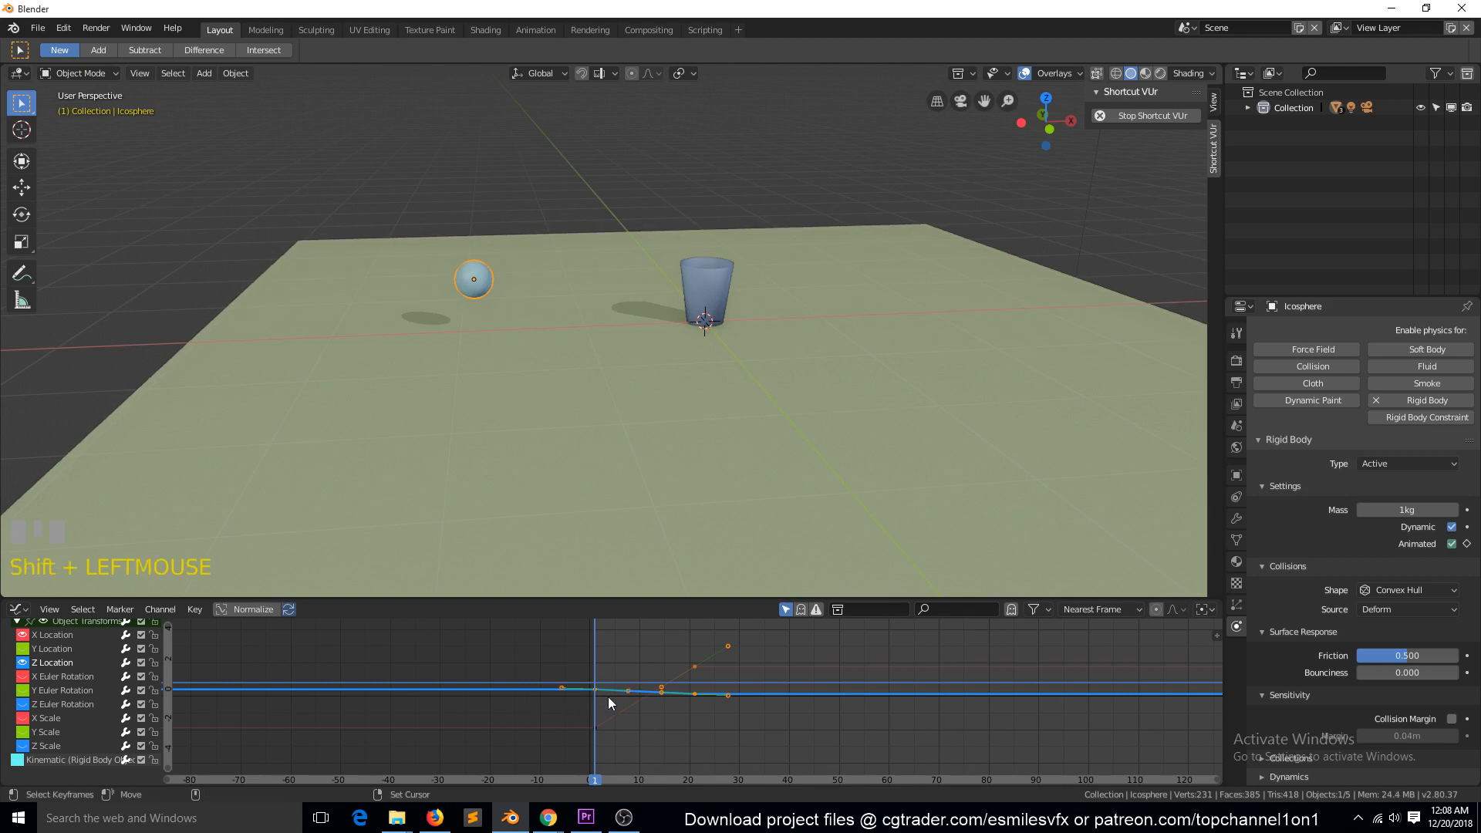
key(g)
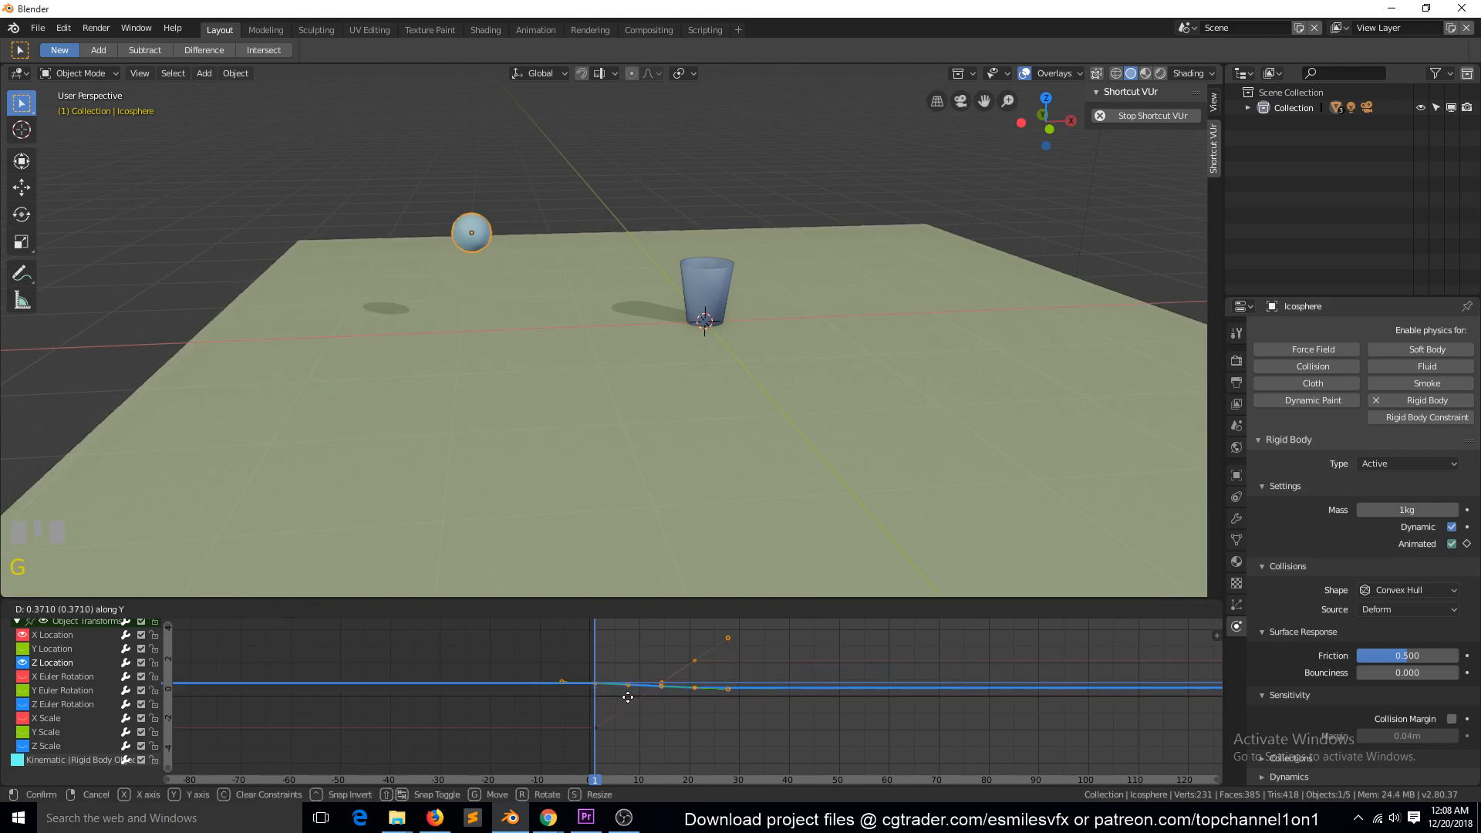
click(636, 696)
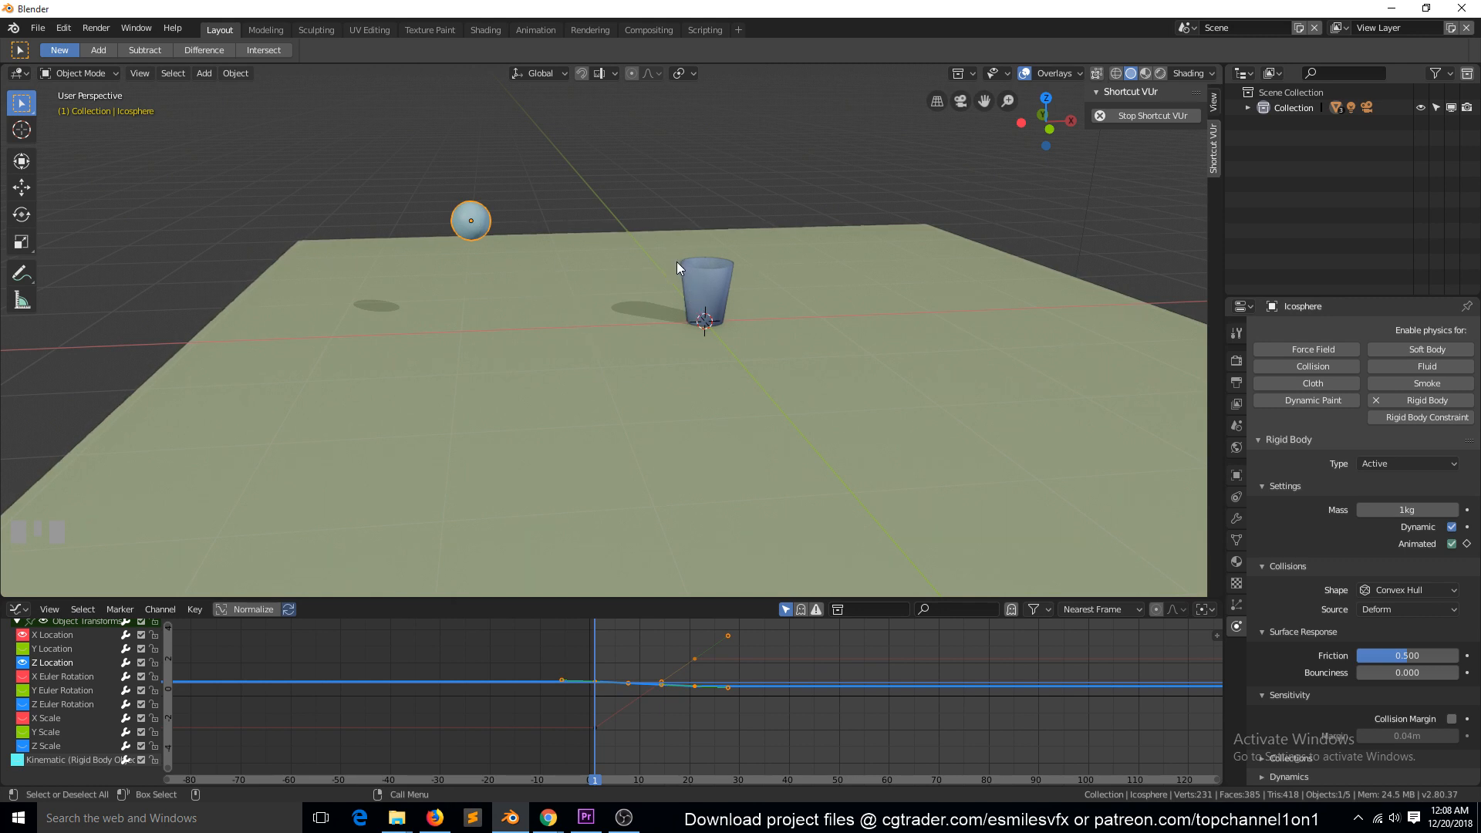
key(space)
key(Escape)
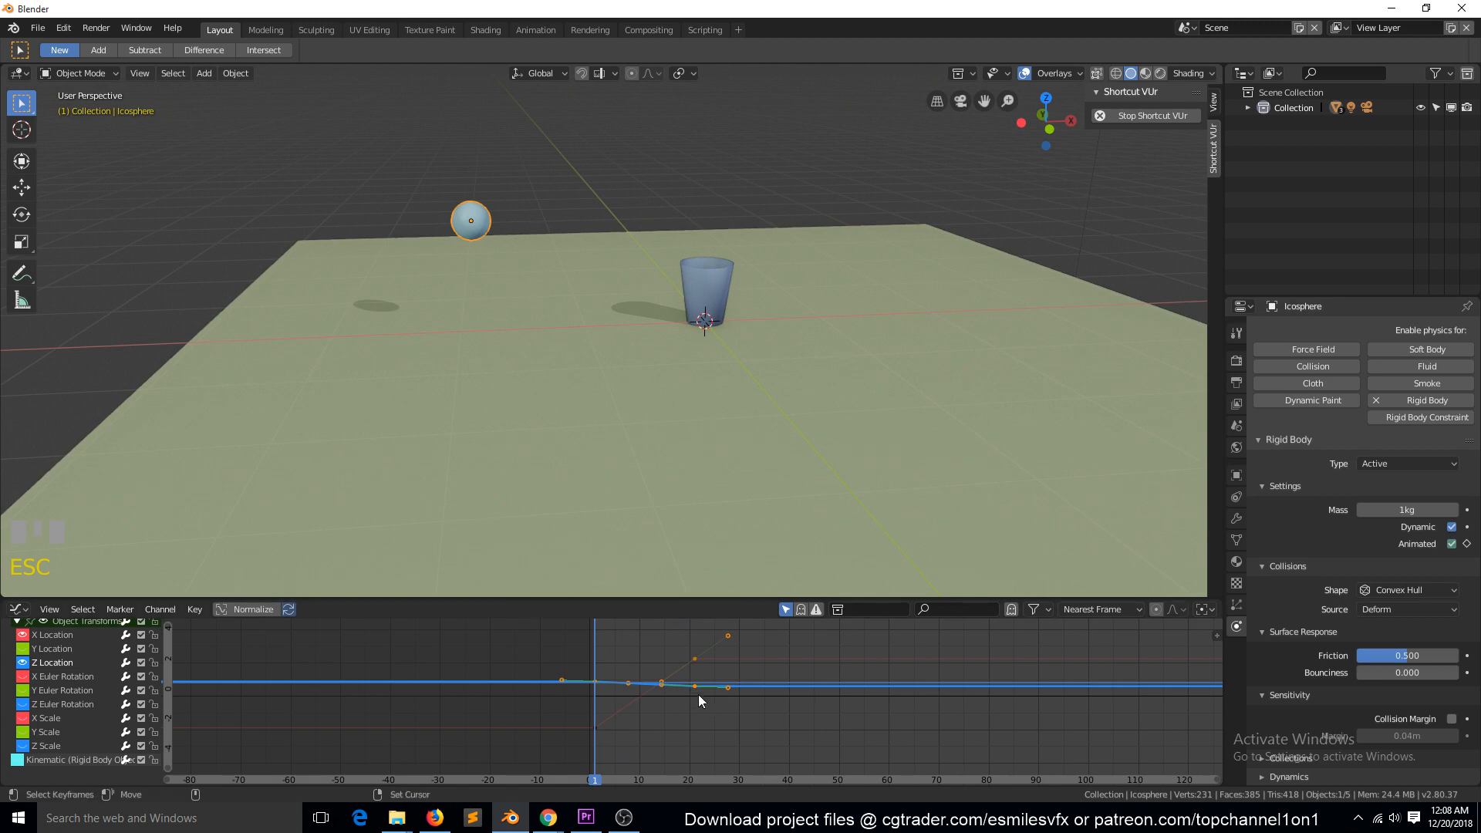
Hide the X Location curve, lower both Z Location keyframes by about 0.2 along Y and replay the simulation
key(g)
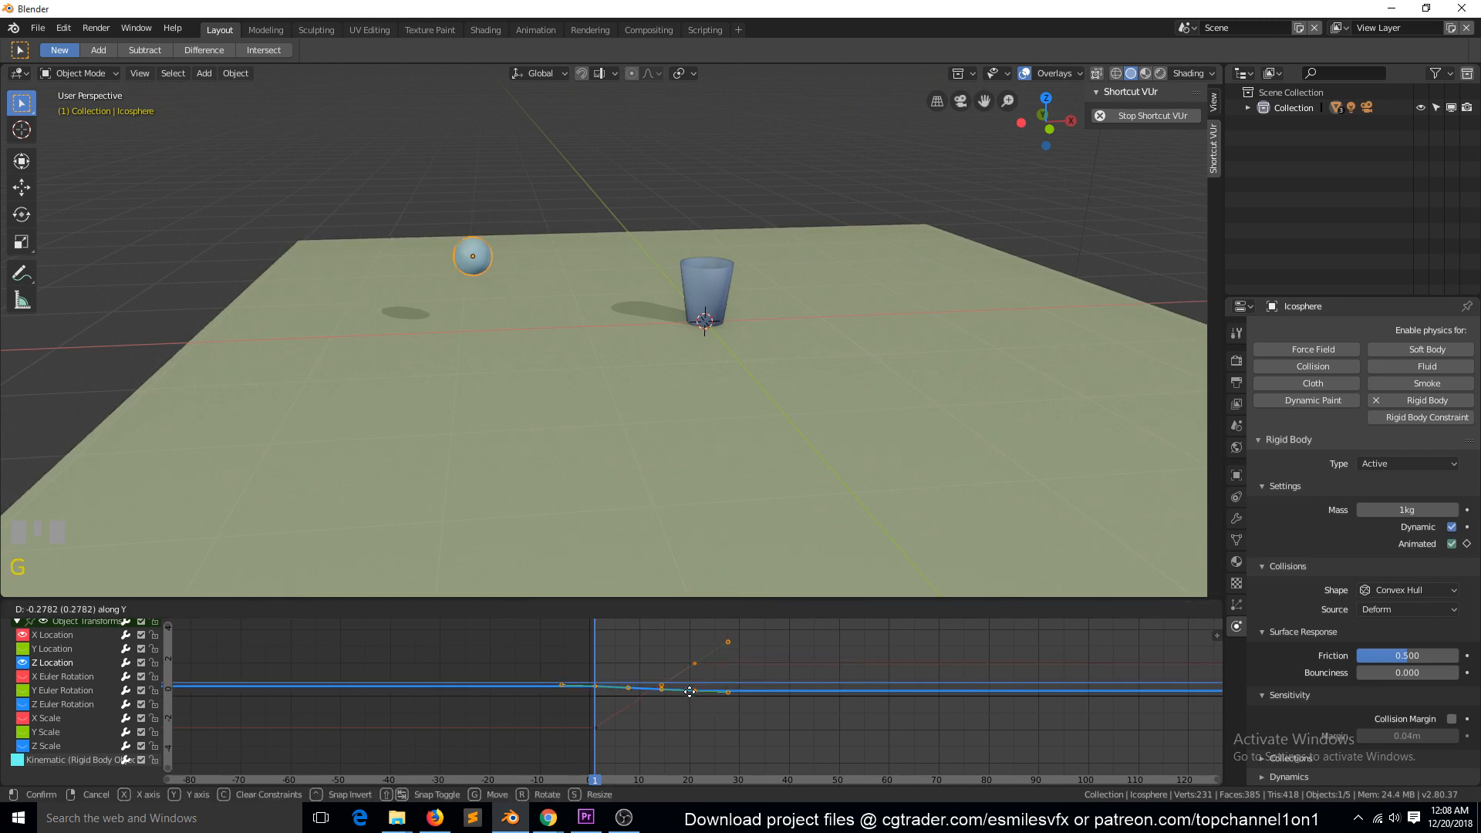
right_click(699, 670)
key(a)
click(693, 687)
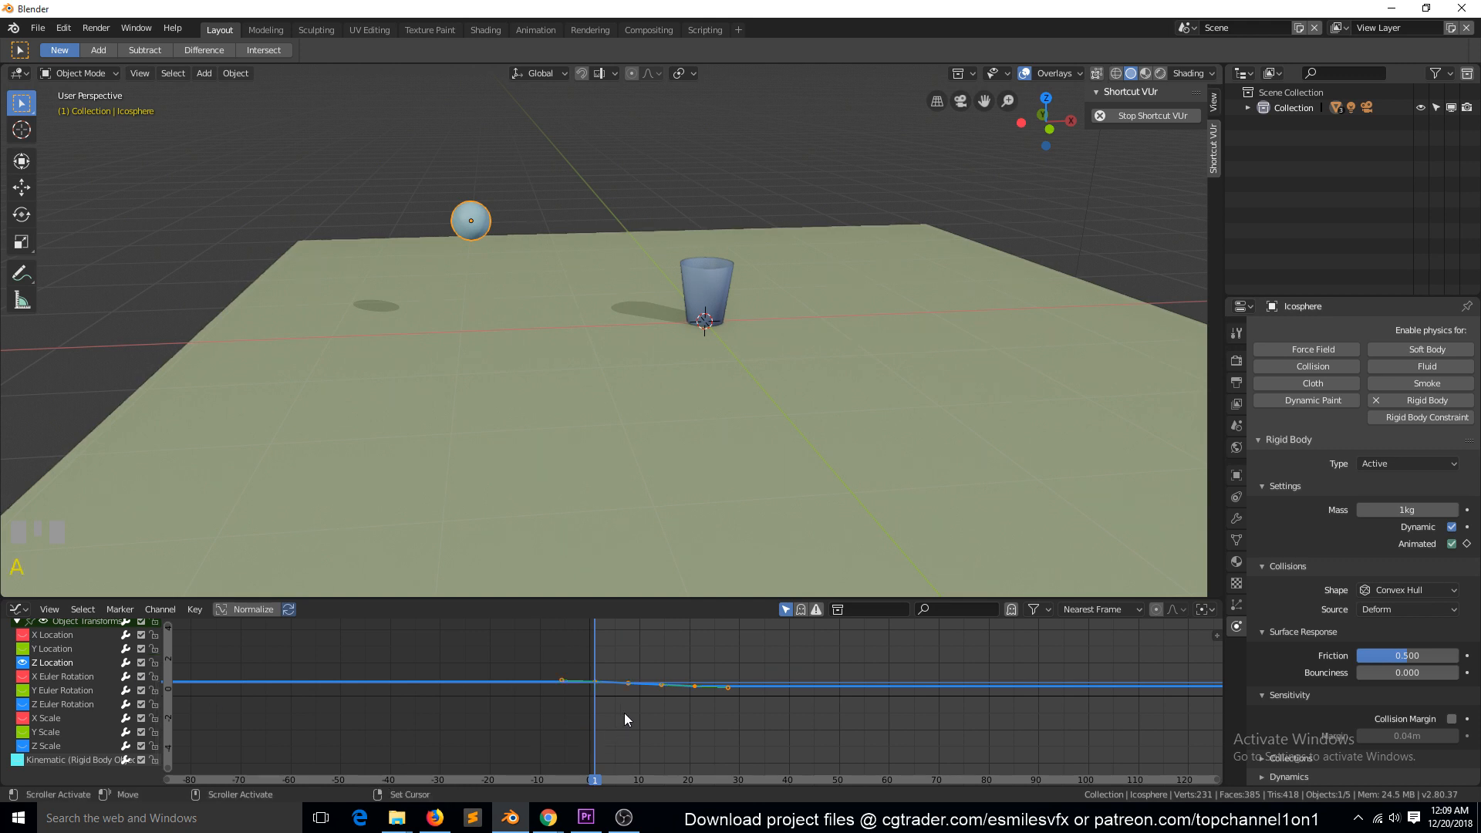
key(g)
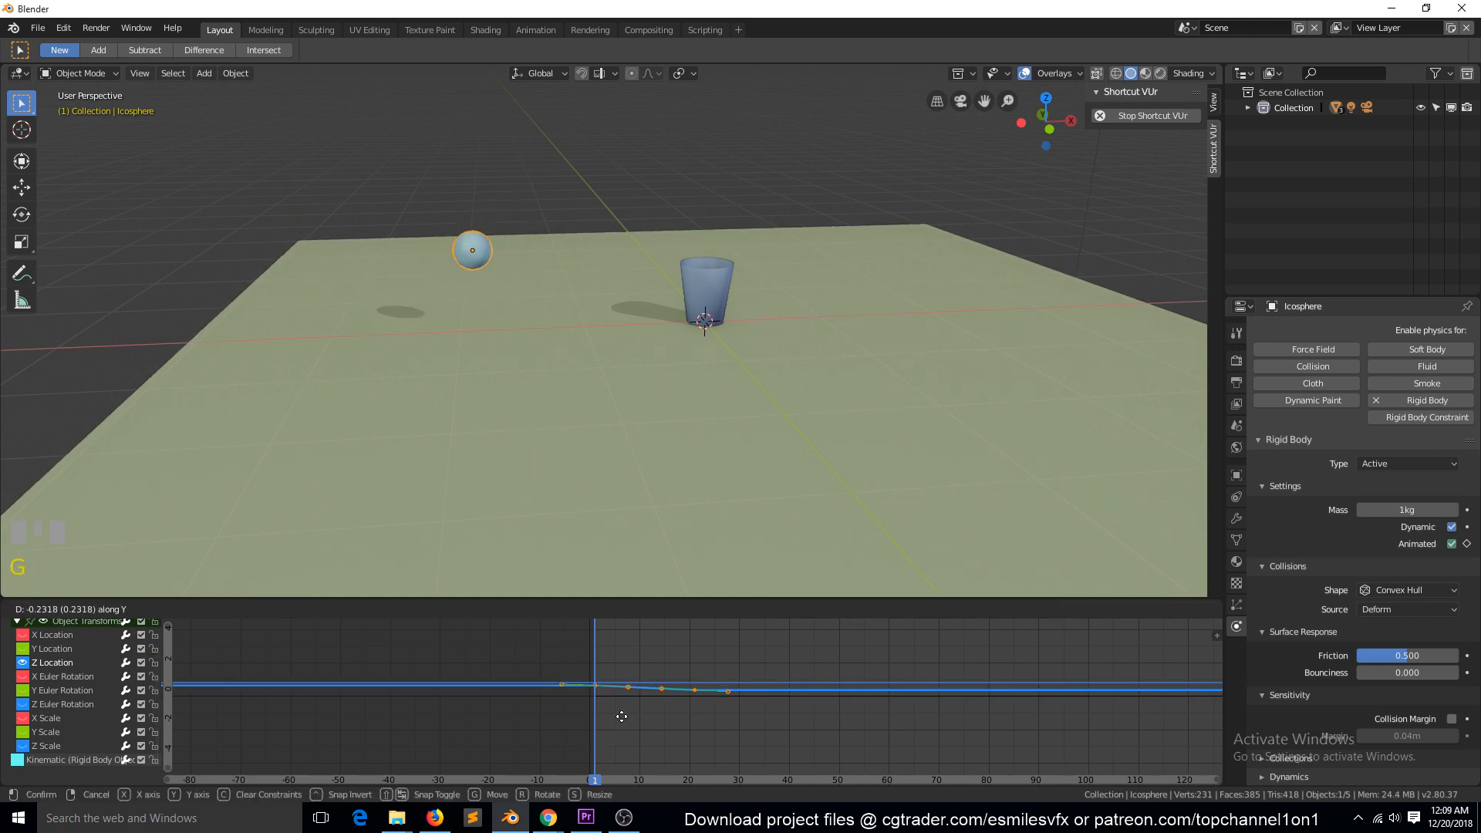
key(space)
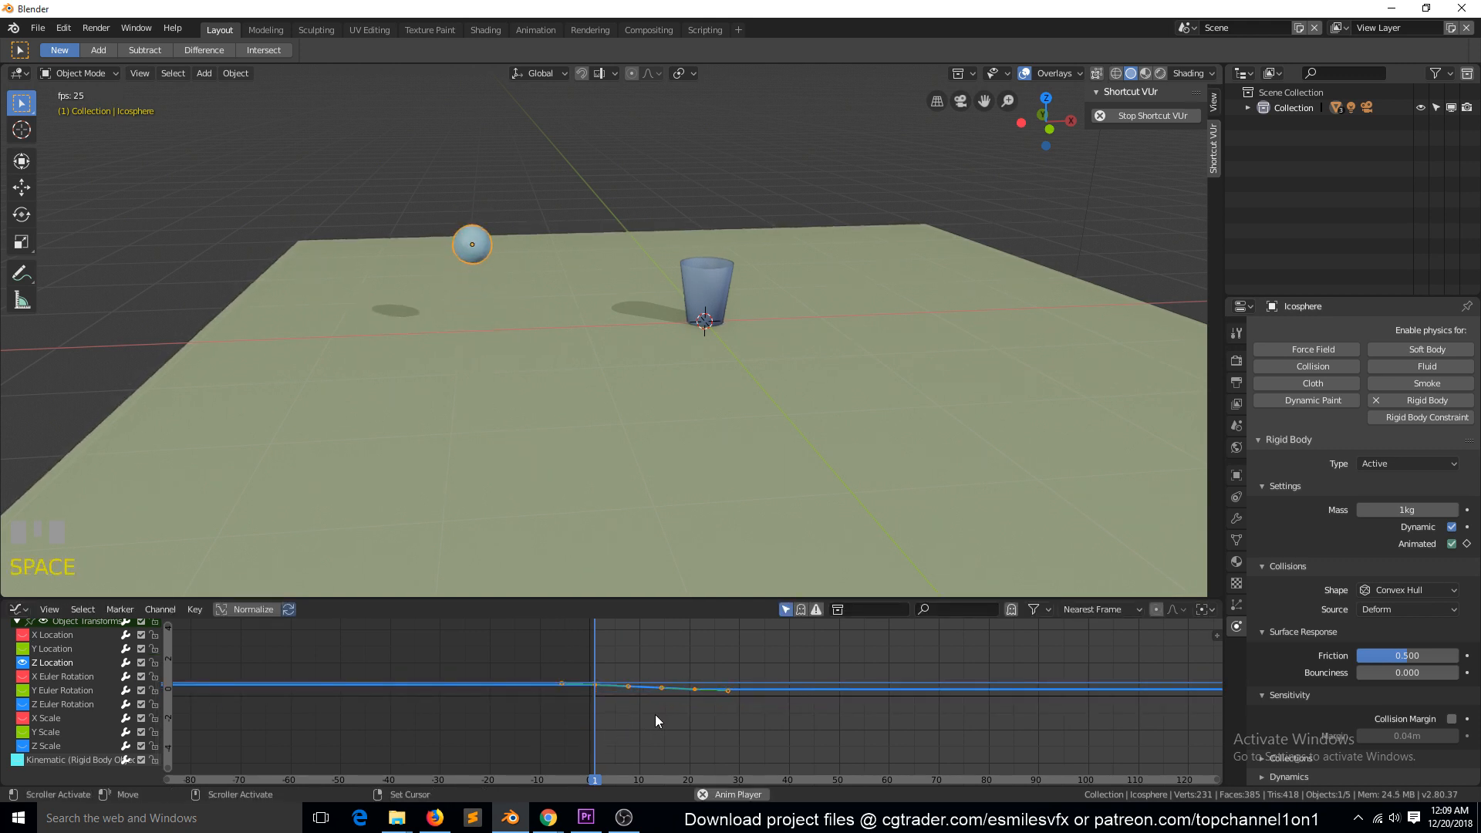
key(Escape)
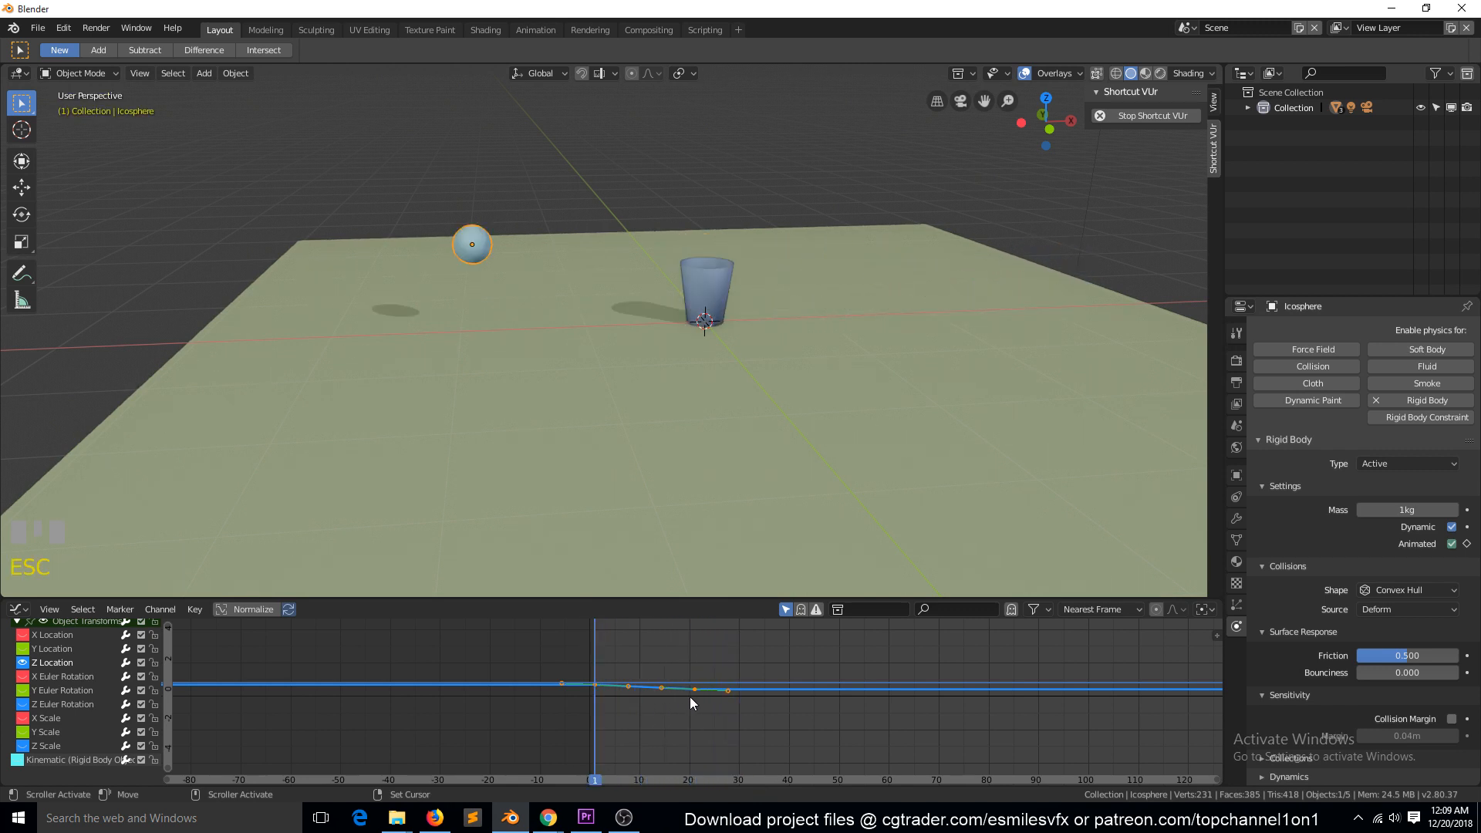
scroll(744, 708, up, 4)
key(space)
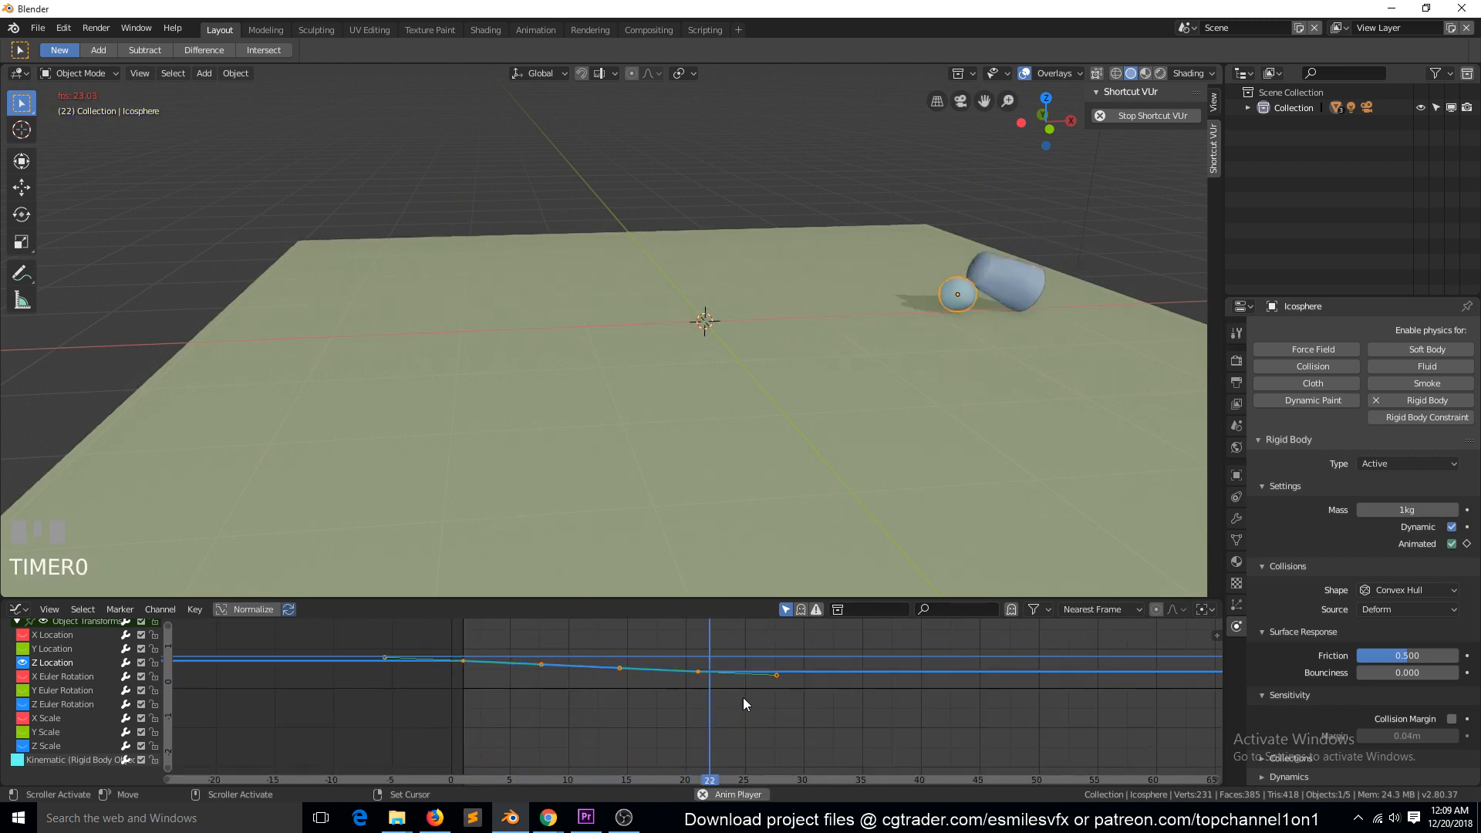
key(Escape)
Lower only the frame 21 Z Location keyframe twice, the second time by about 0.06 along Y, replaying after each move
click(701, 673)
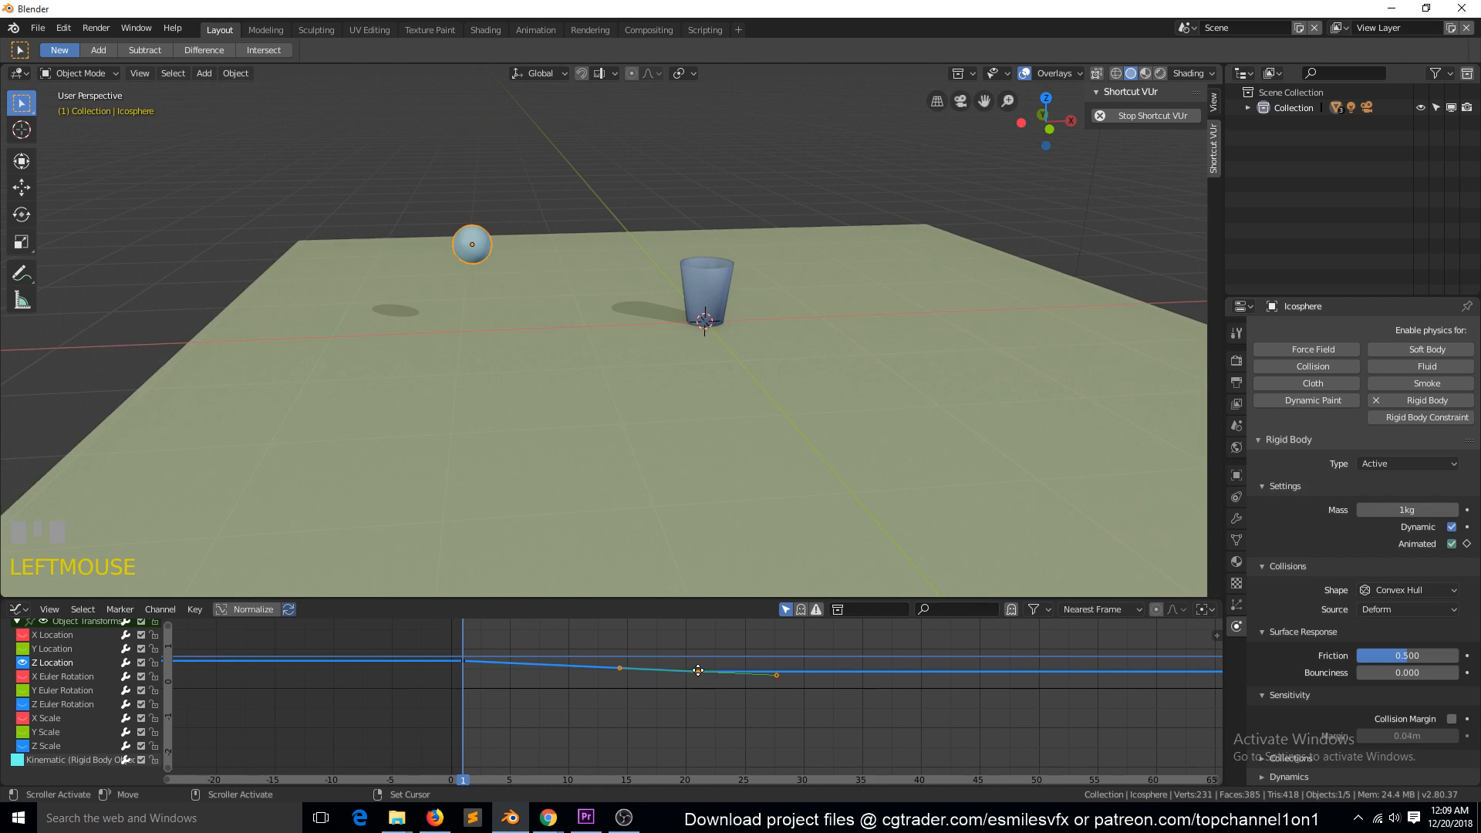
key(space)
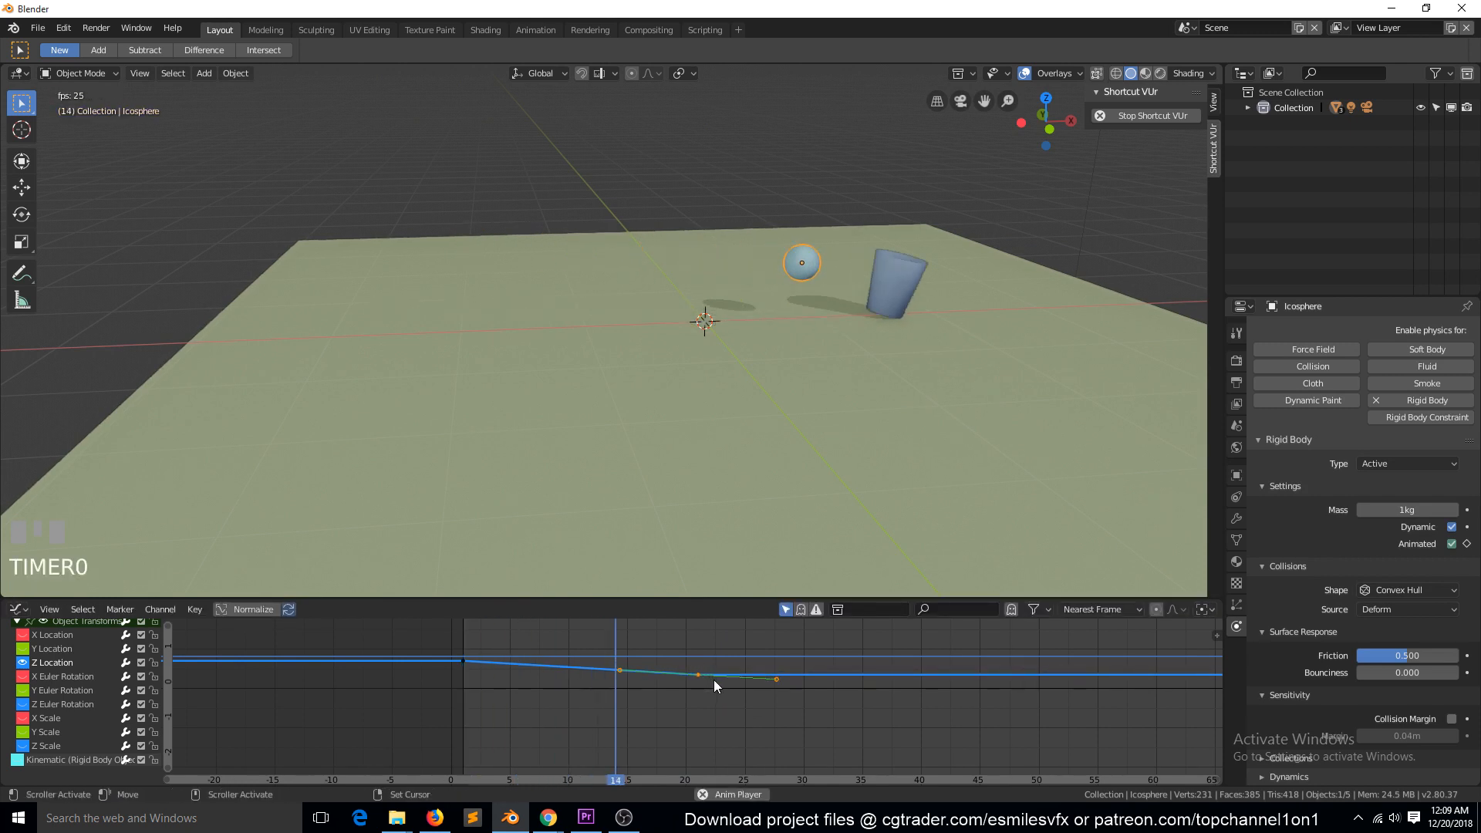
key(Escape)
click(711, 684)
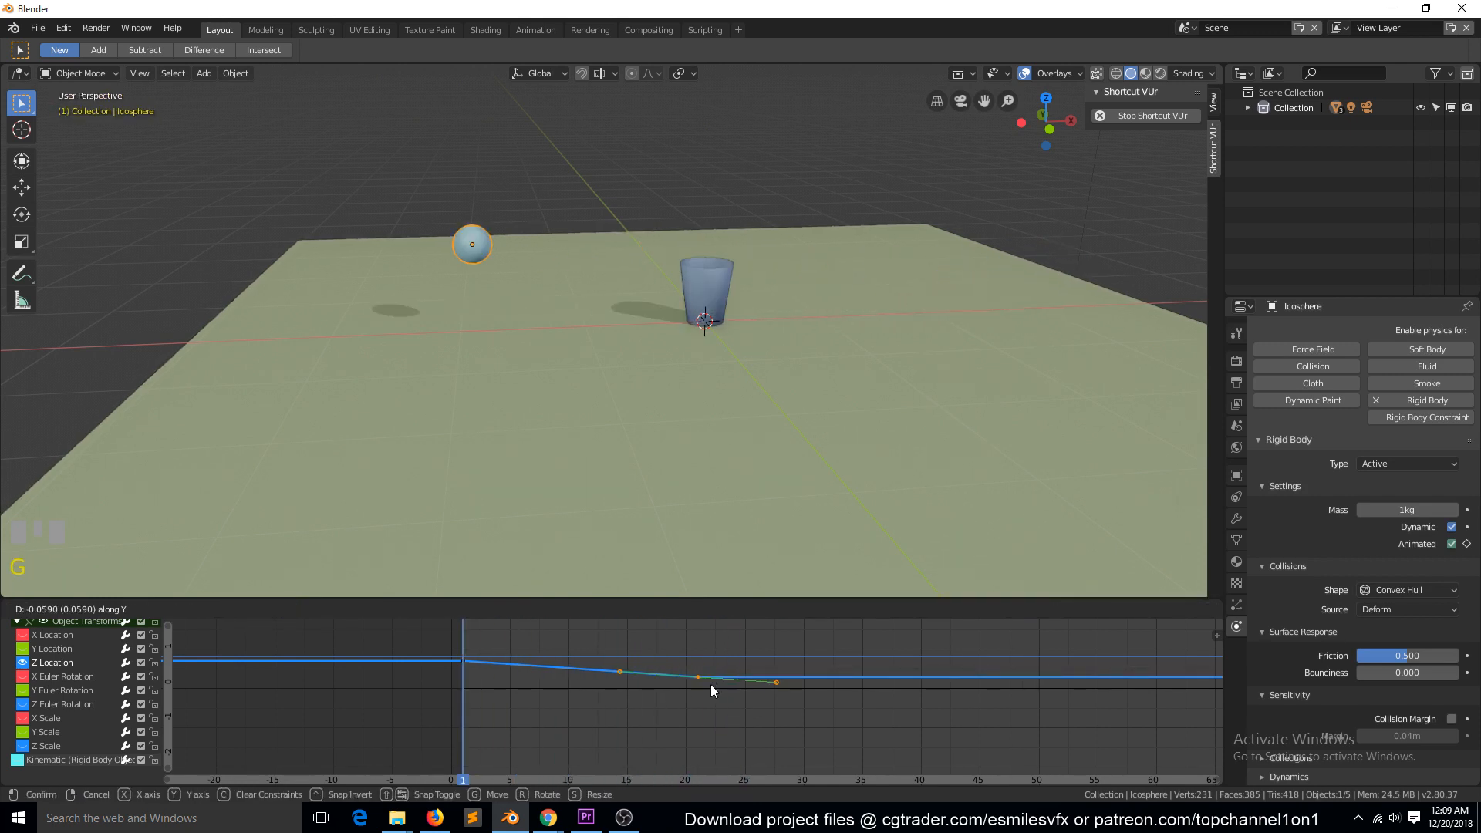
key(space)
key(Escape)
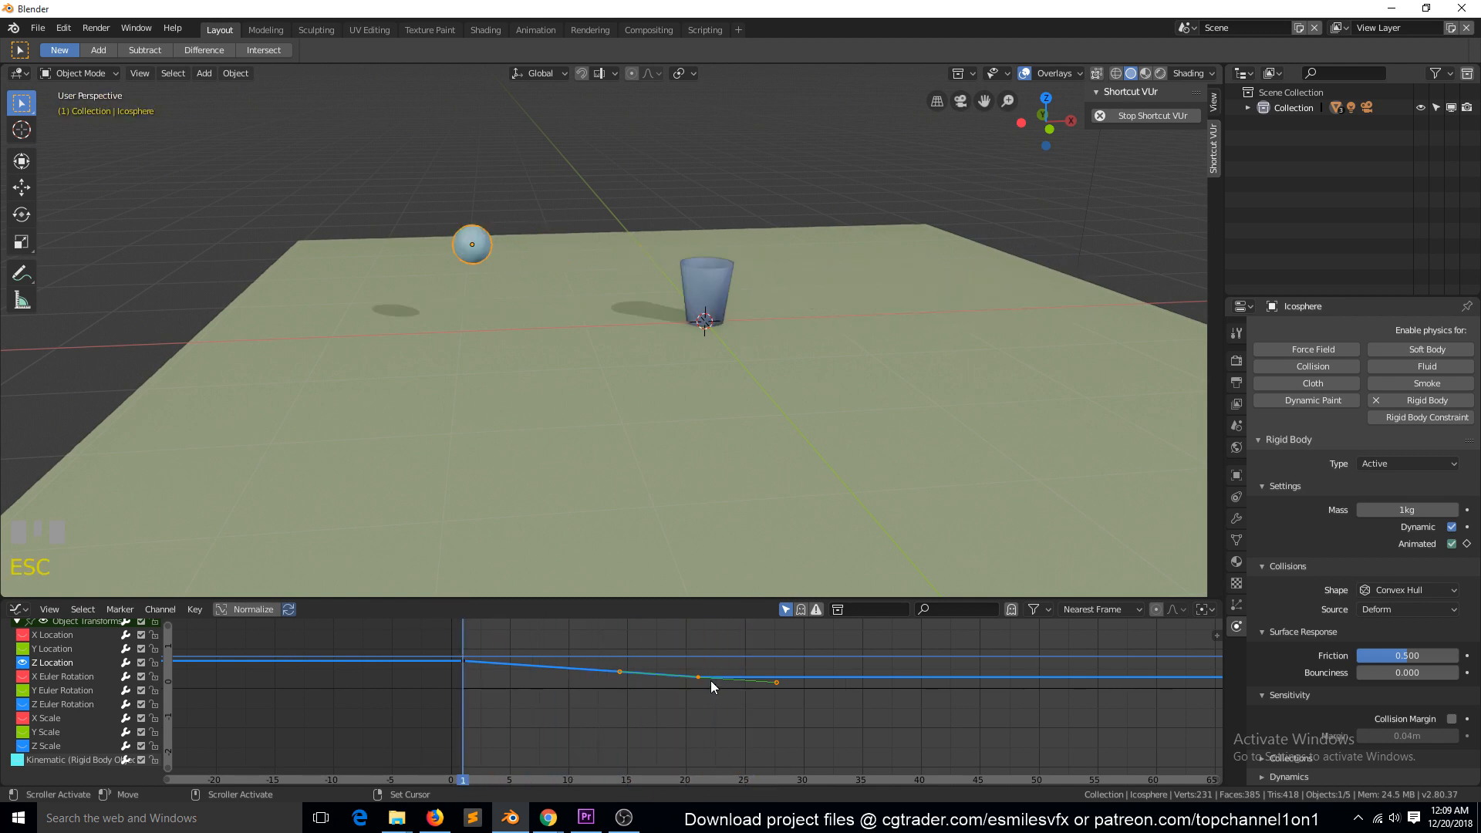
Lower the frame 21 Z Location keyframe more strongly and raise it back very slightly, replaying the simulation after each move
key(g)
click(713, 691)
key(space)
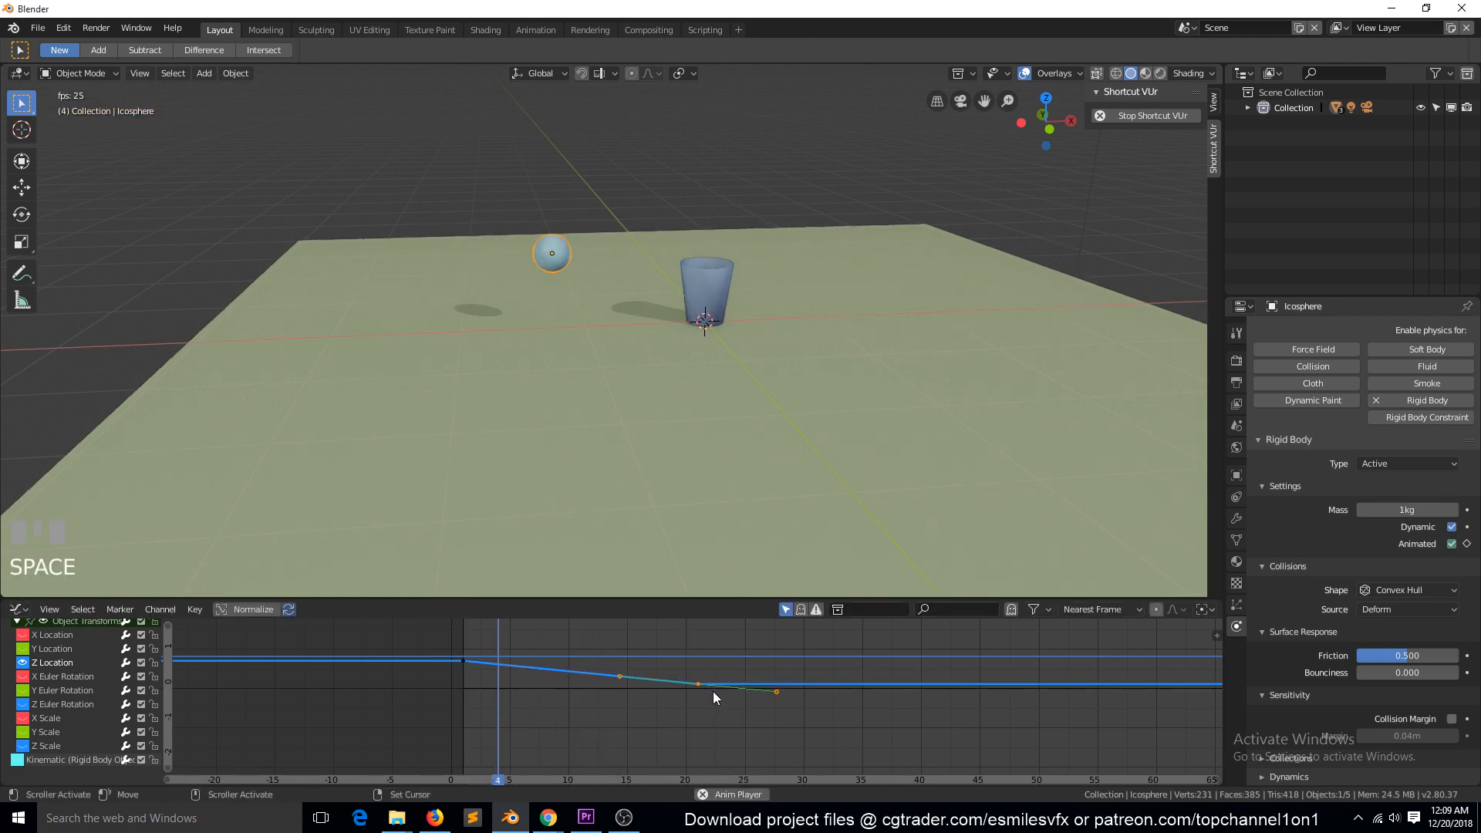
key(Escape)
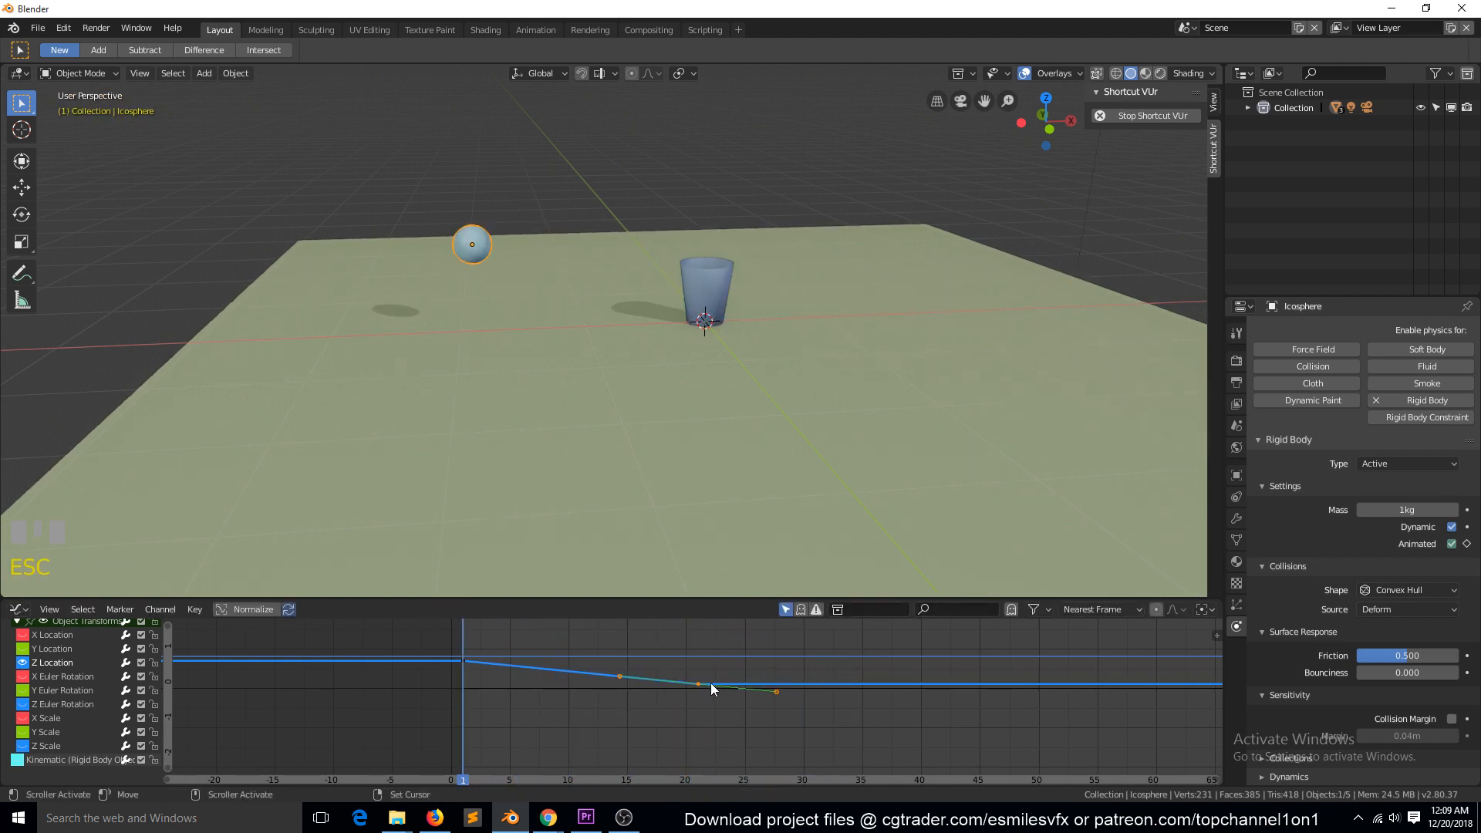
key(g)
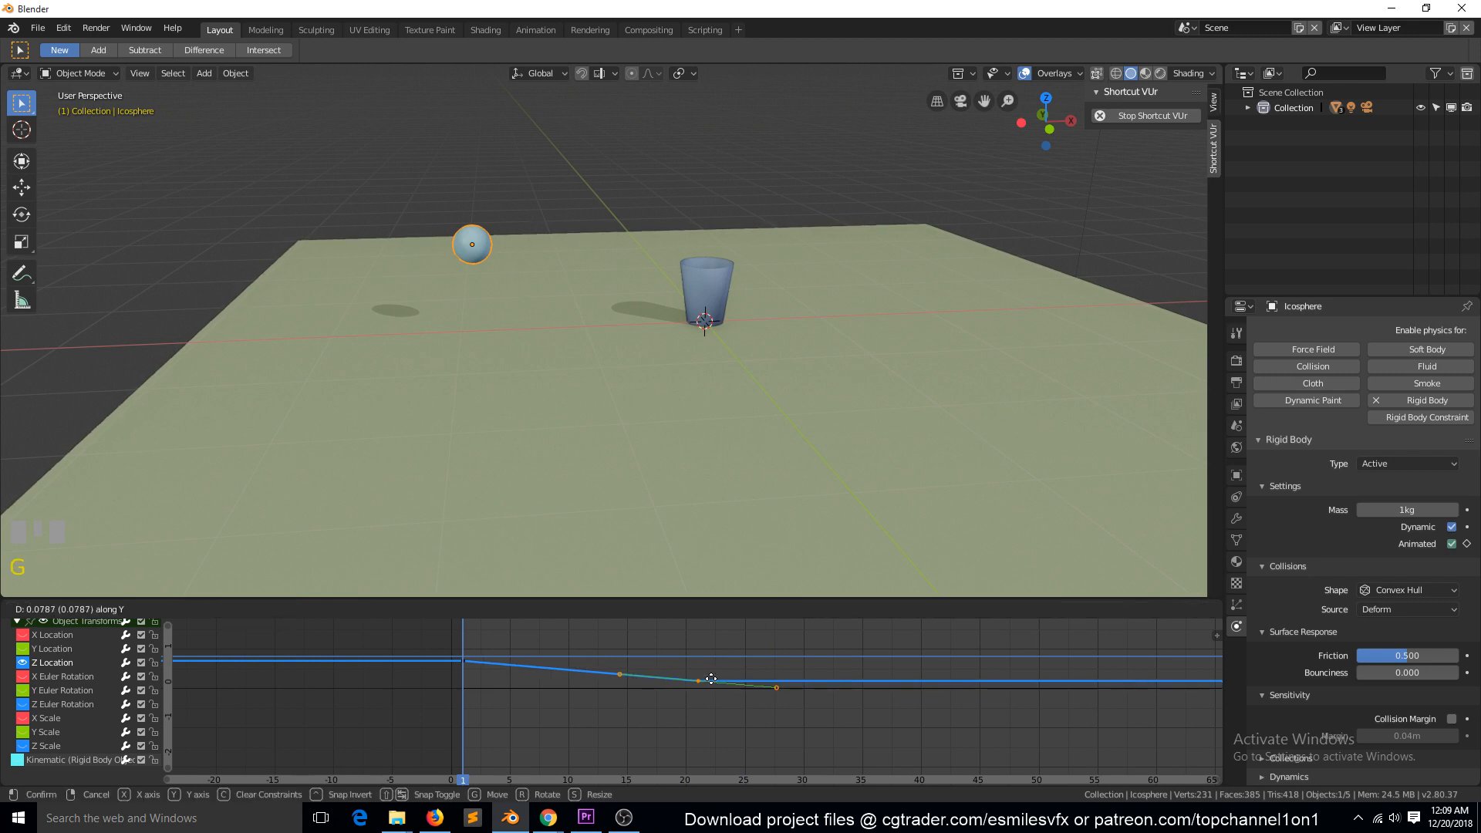
click(708, 687)
key(space)
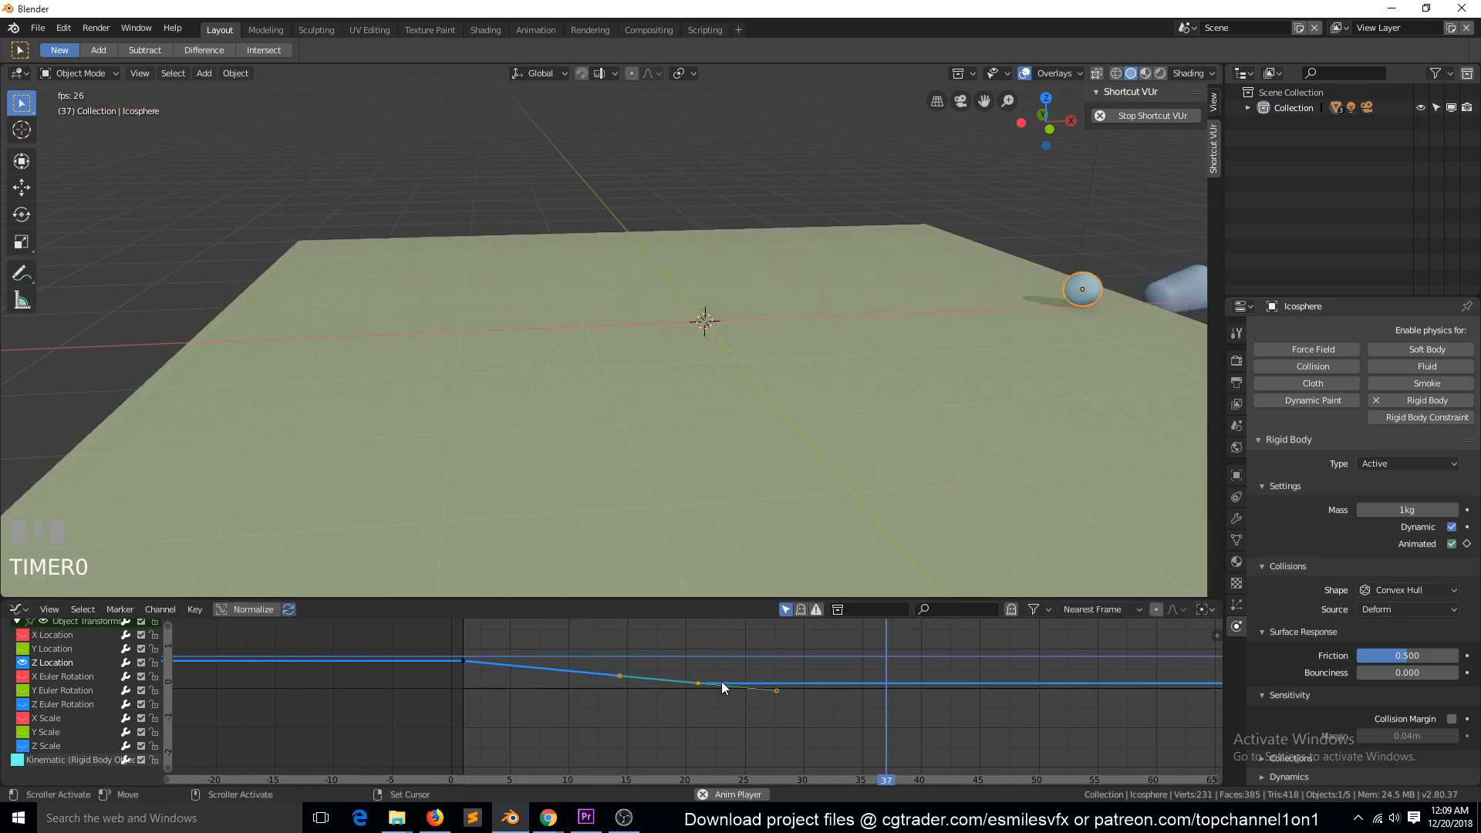
key(Escape)
Set the cup's rigid body mass to 3 kg and replay the simulation
click(706, 277)
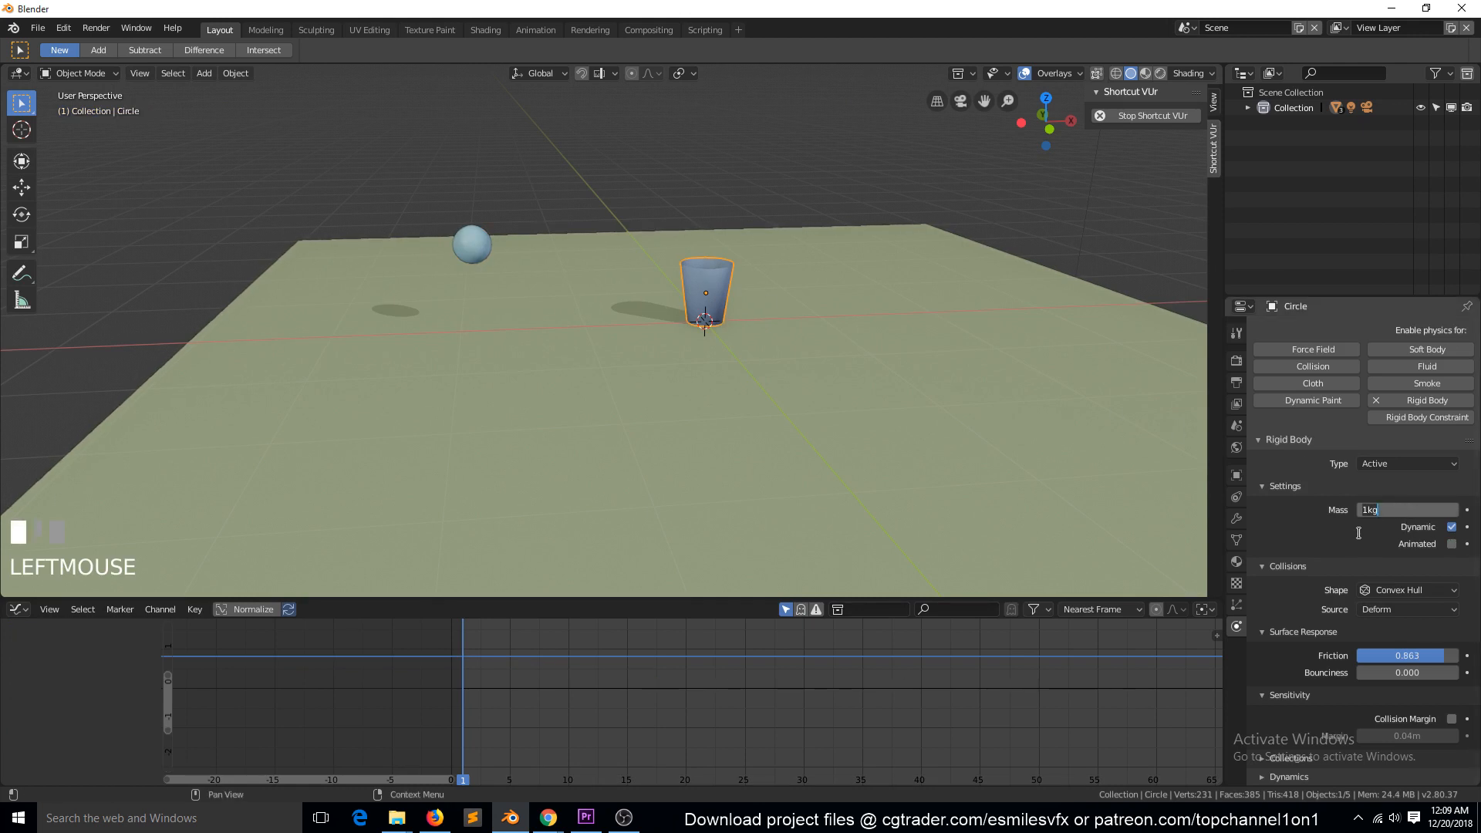
click(1328, 527)
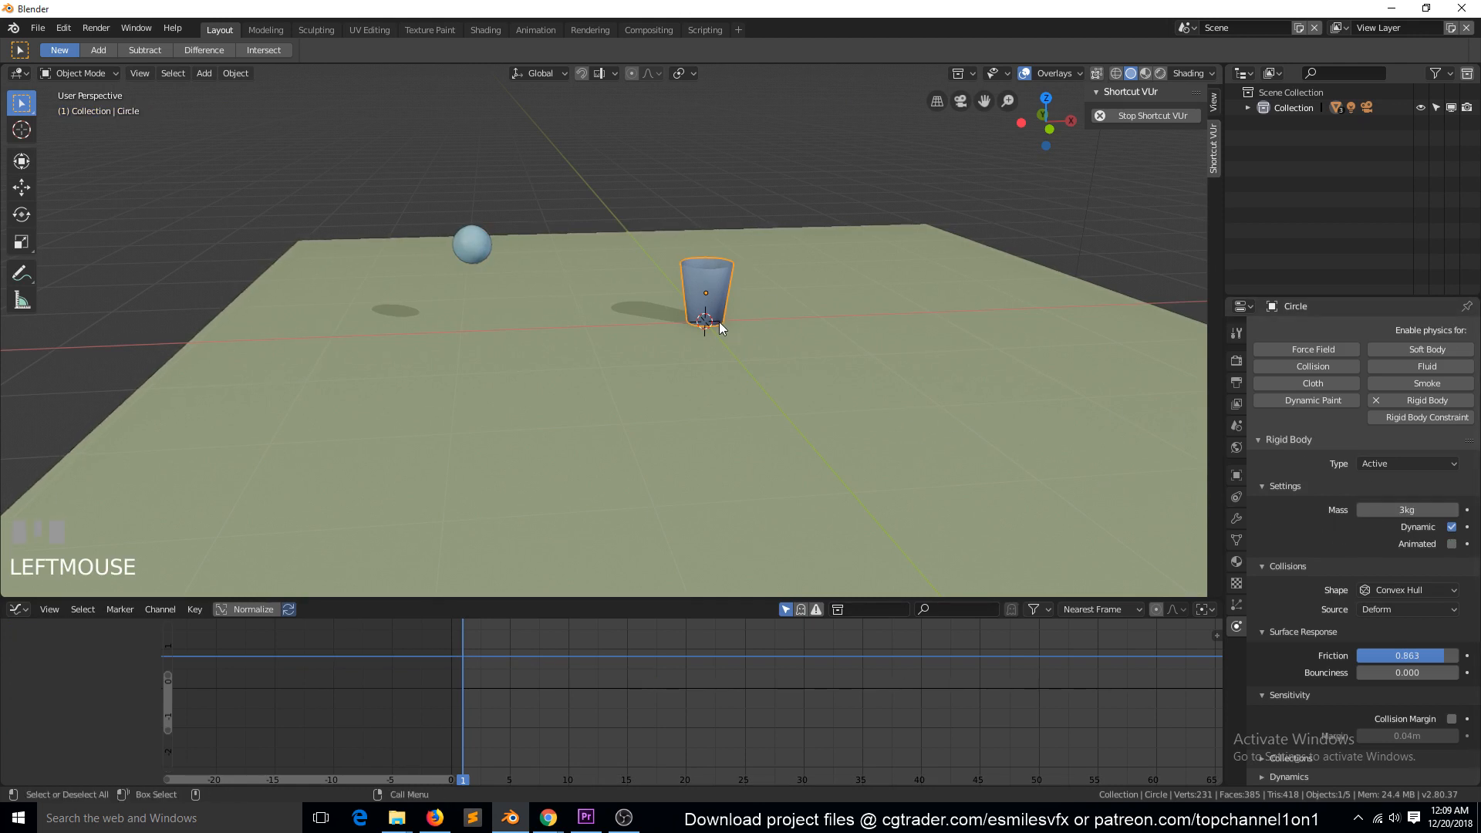
key(space)
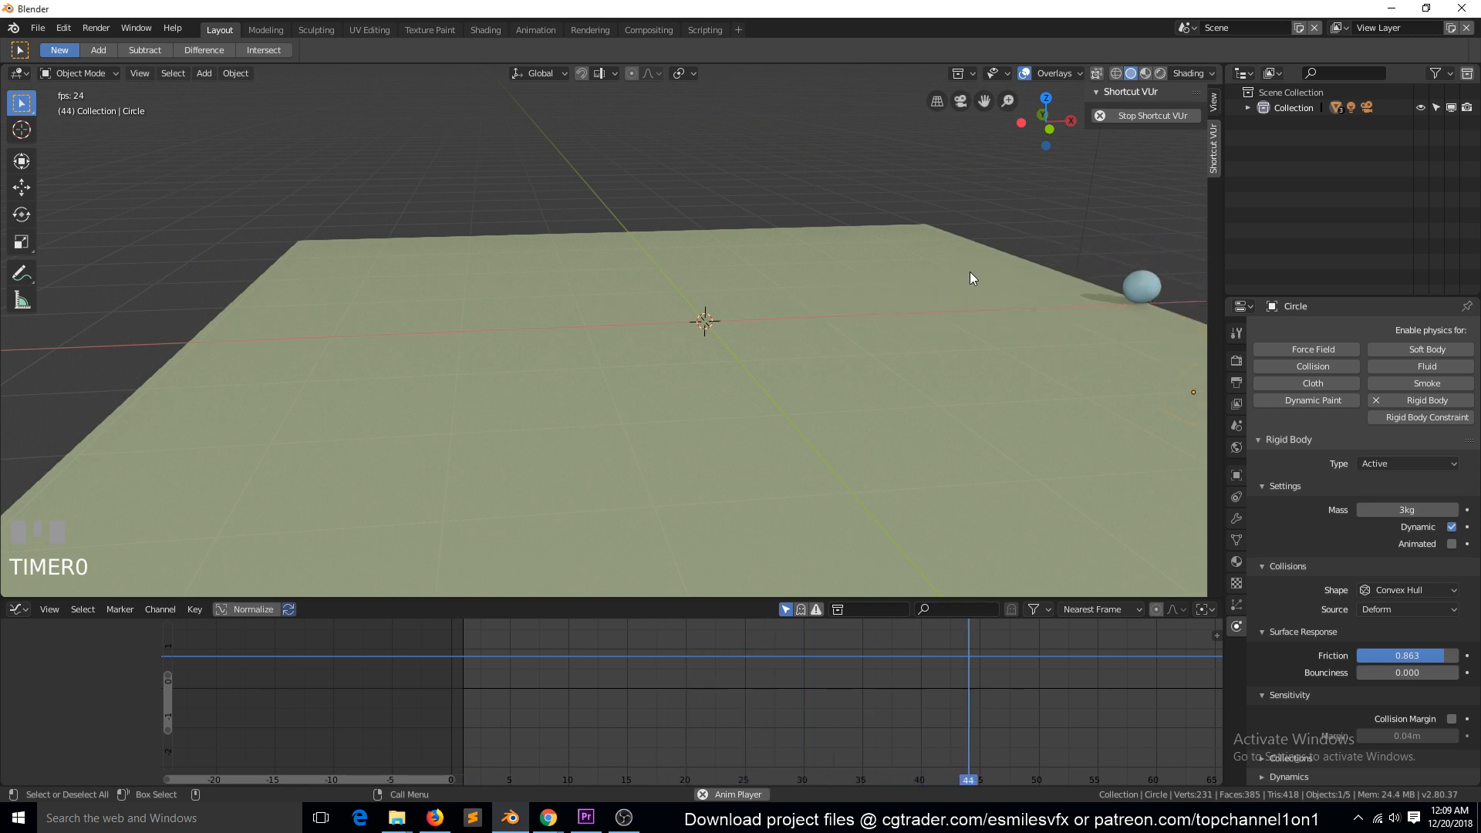
key(Escape)
Show the ball's X Location curve, lower its frame 21 keyframe slightly along Y, and replay the simulation
click(479, 254)
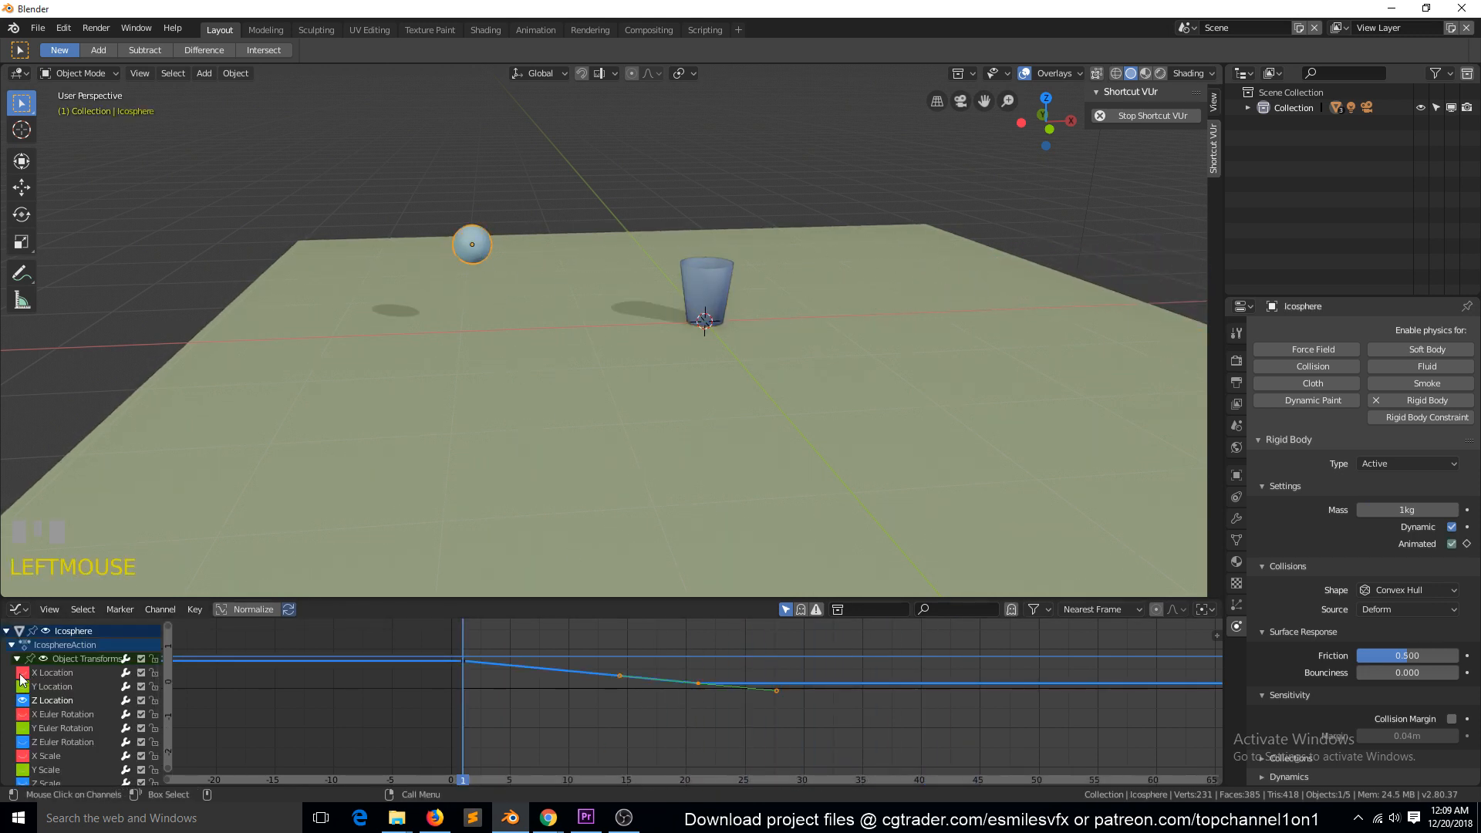
scroll(721, 696, down, 3)
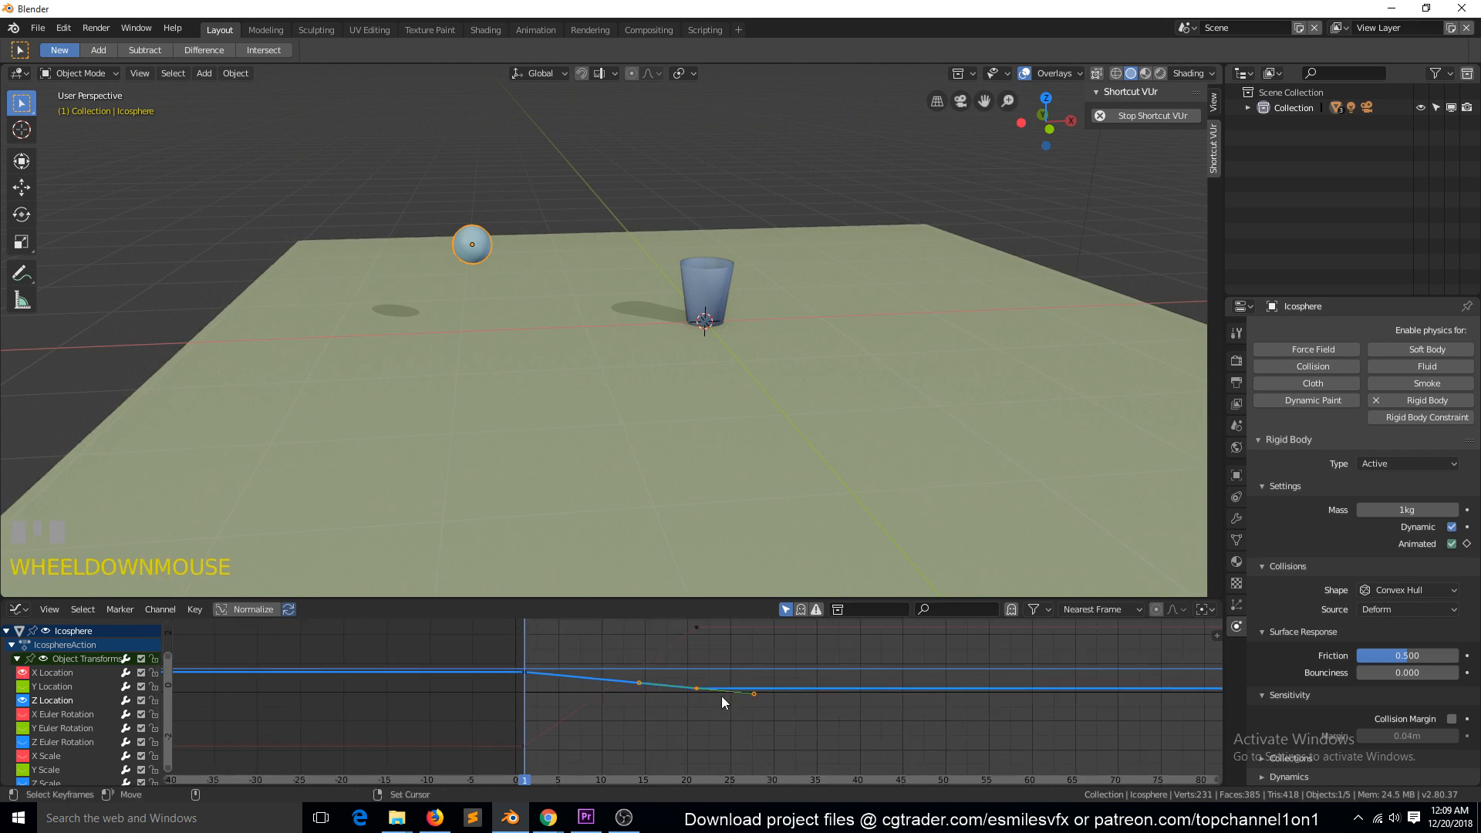
click(693, 646)
key(g)
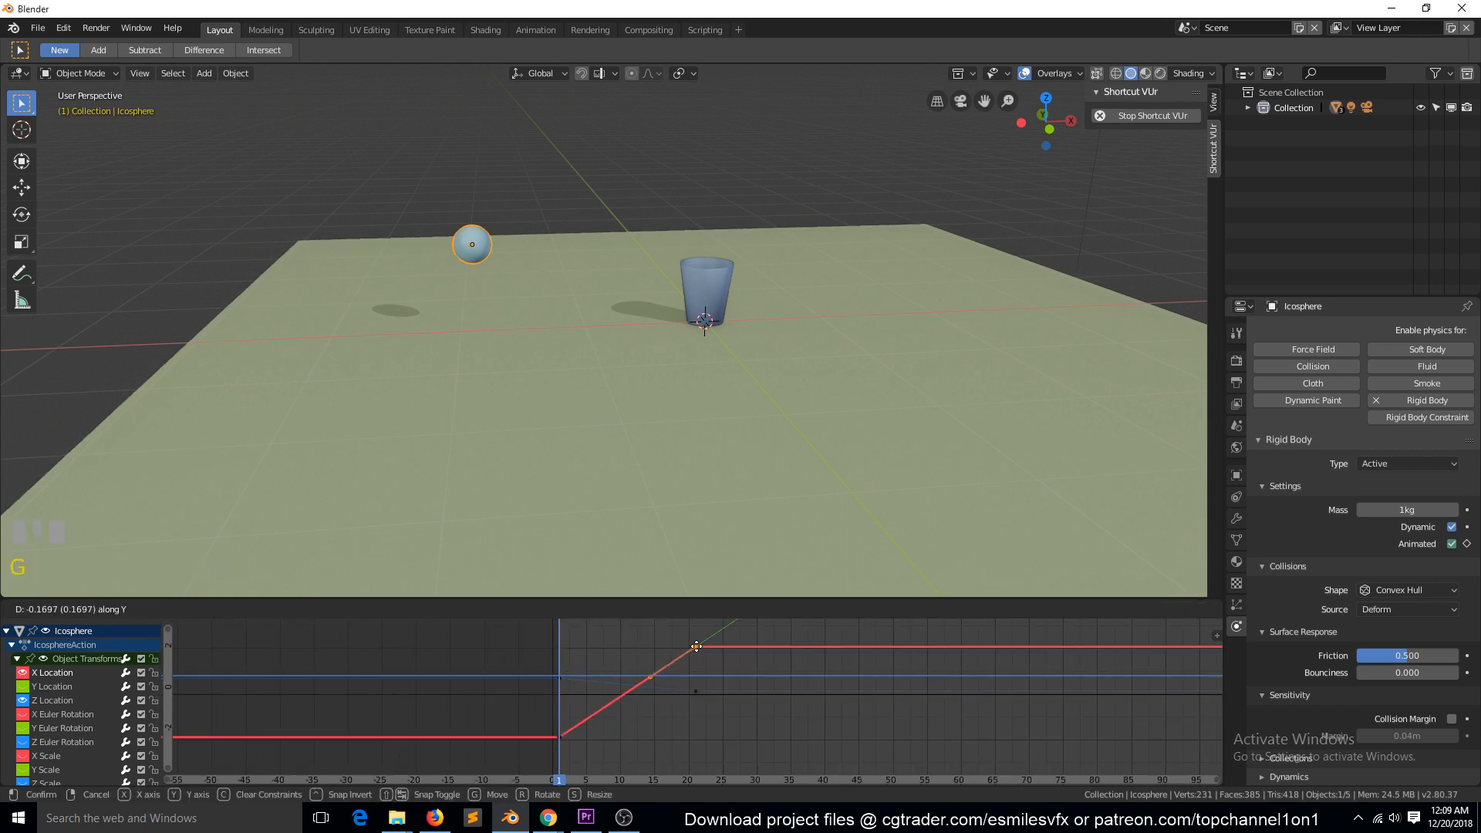
click(701, 651)
key(space)
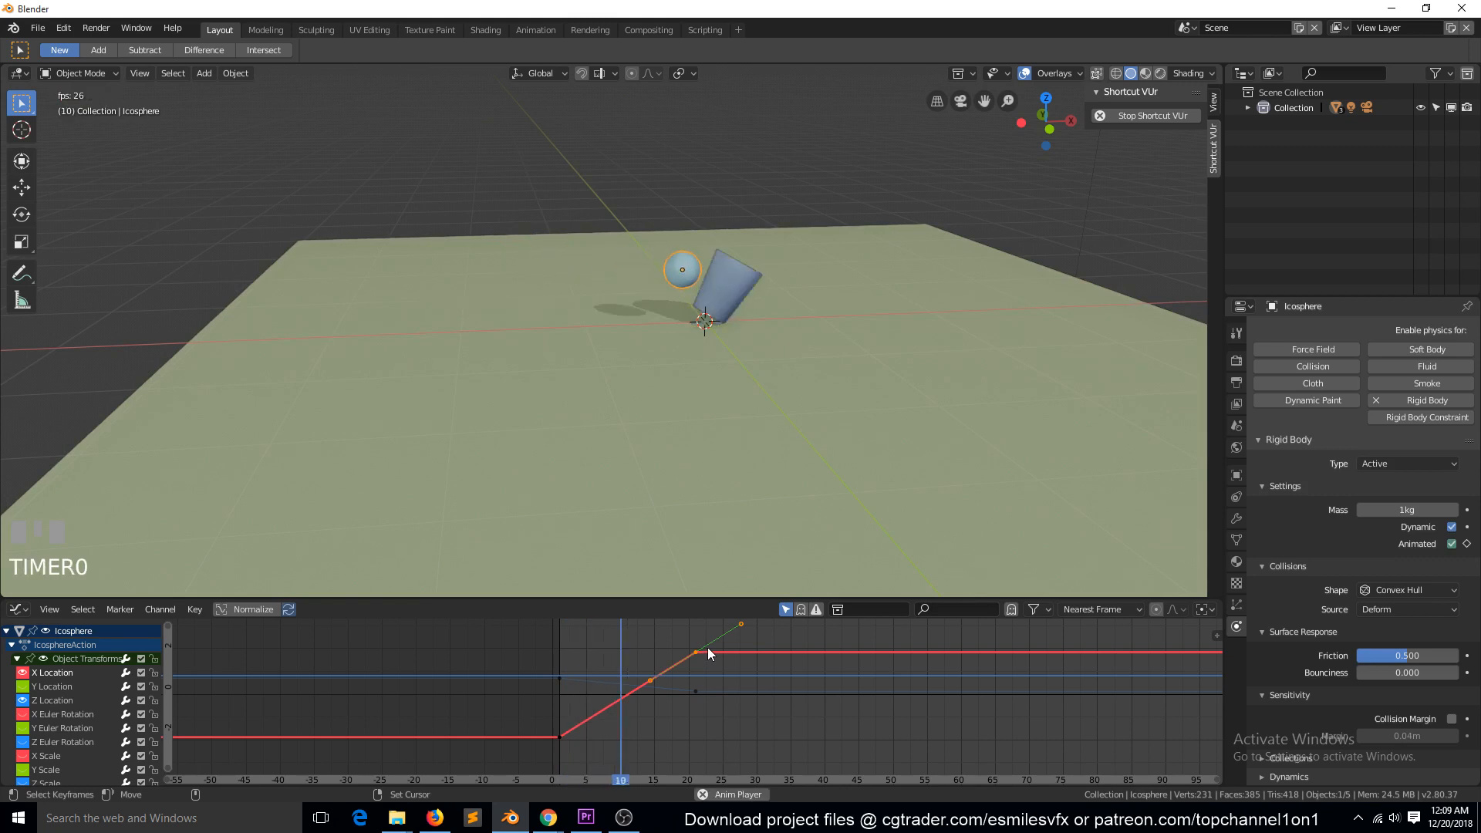
key(Escape)
Lower the ball's frame 21 X Location keyframe further and replay the simulation several times from the start
key(g)
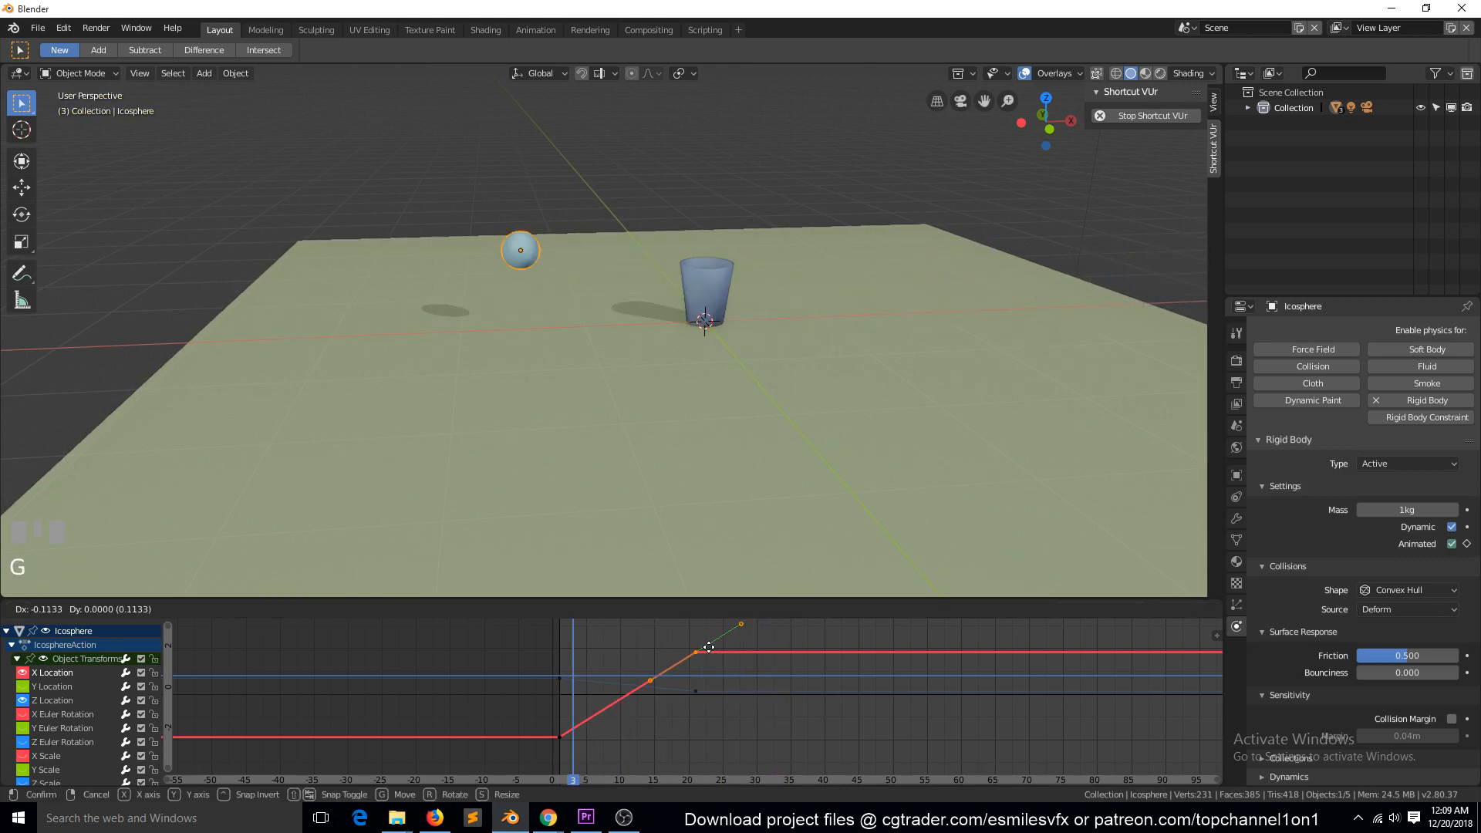
click(711, 661)
key(space)
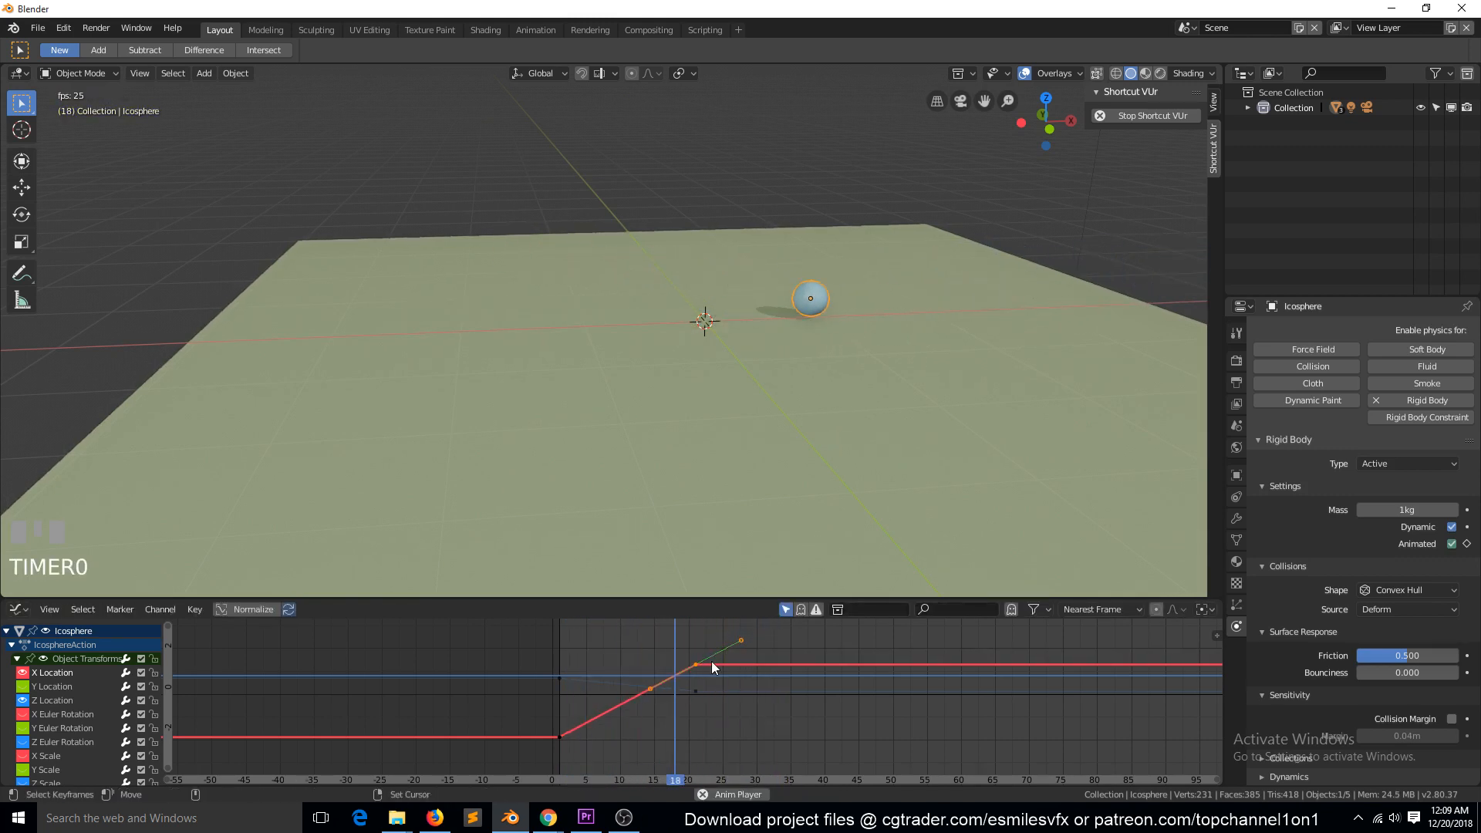
key(Escape)
drag(701, 660, 554, 667)
key(ctrl+z)
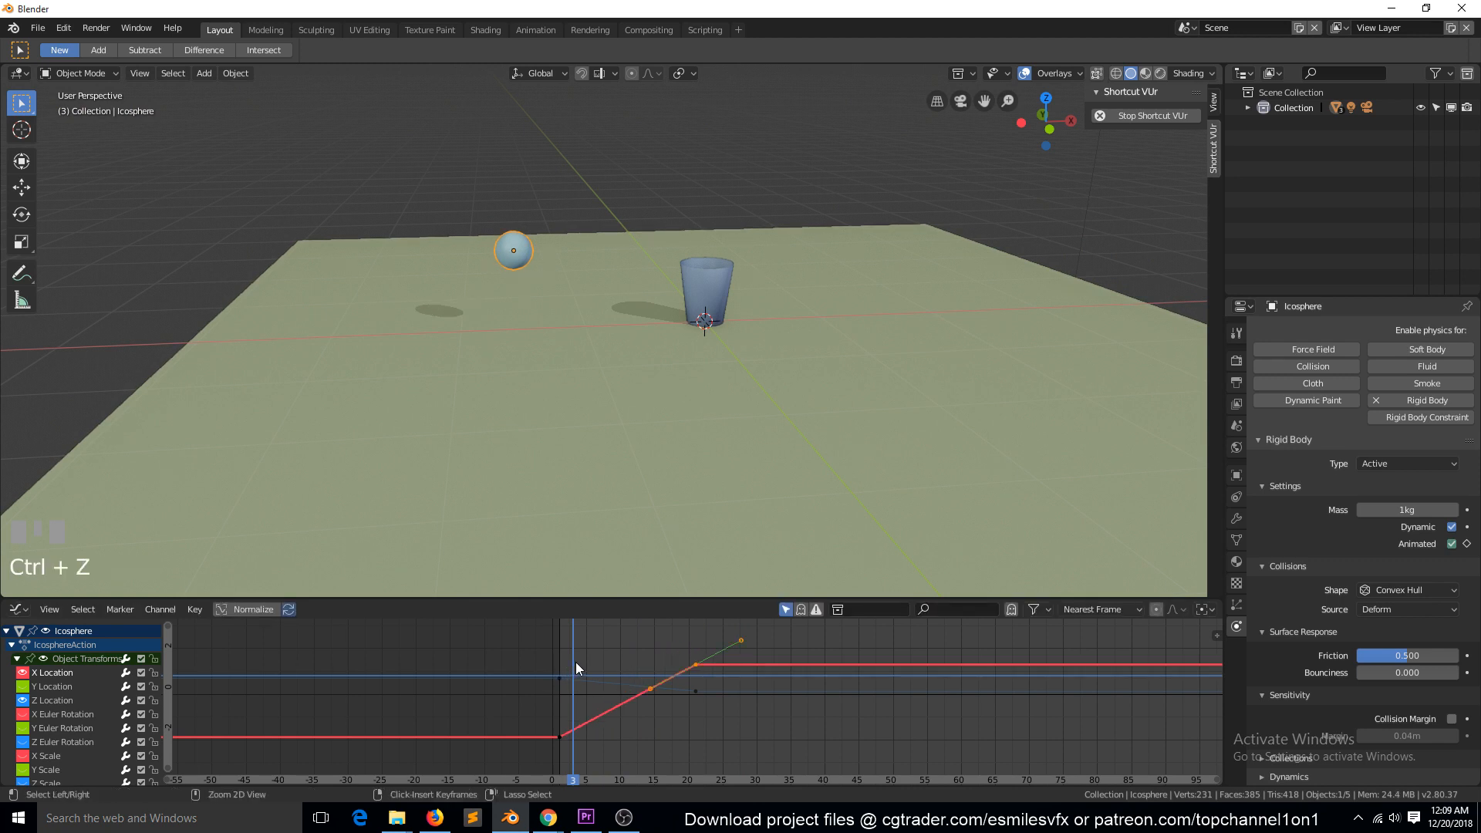
right_click(539, 655)
key(space)
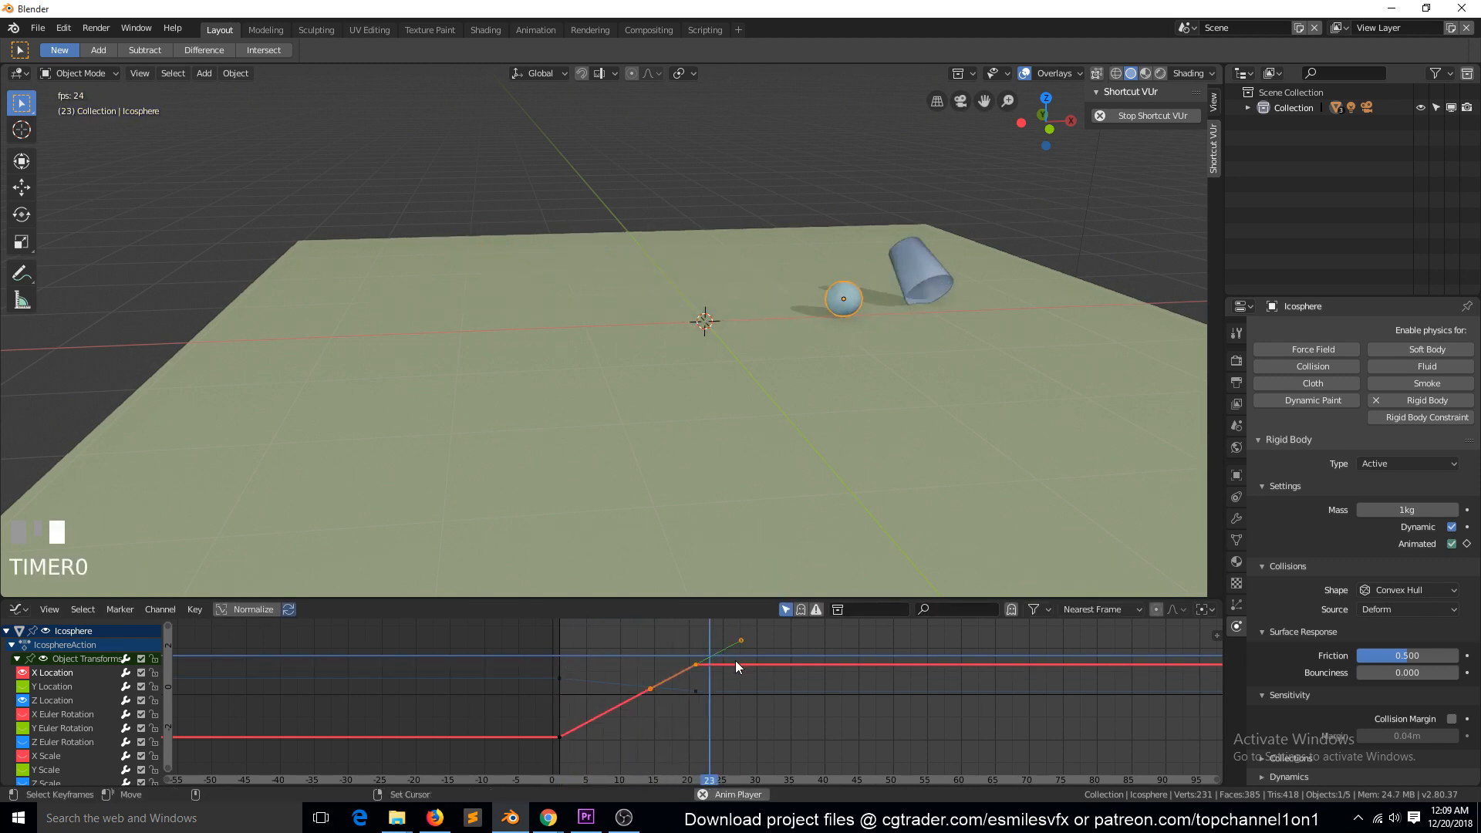
key(Escape)
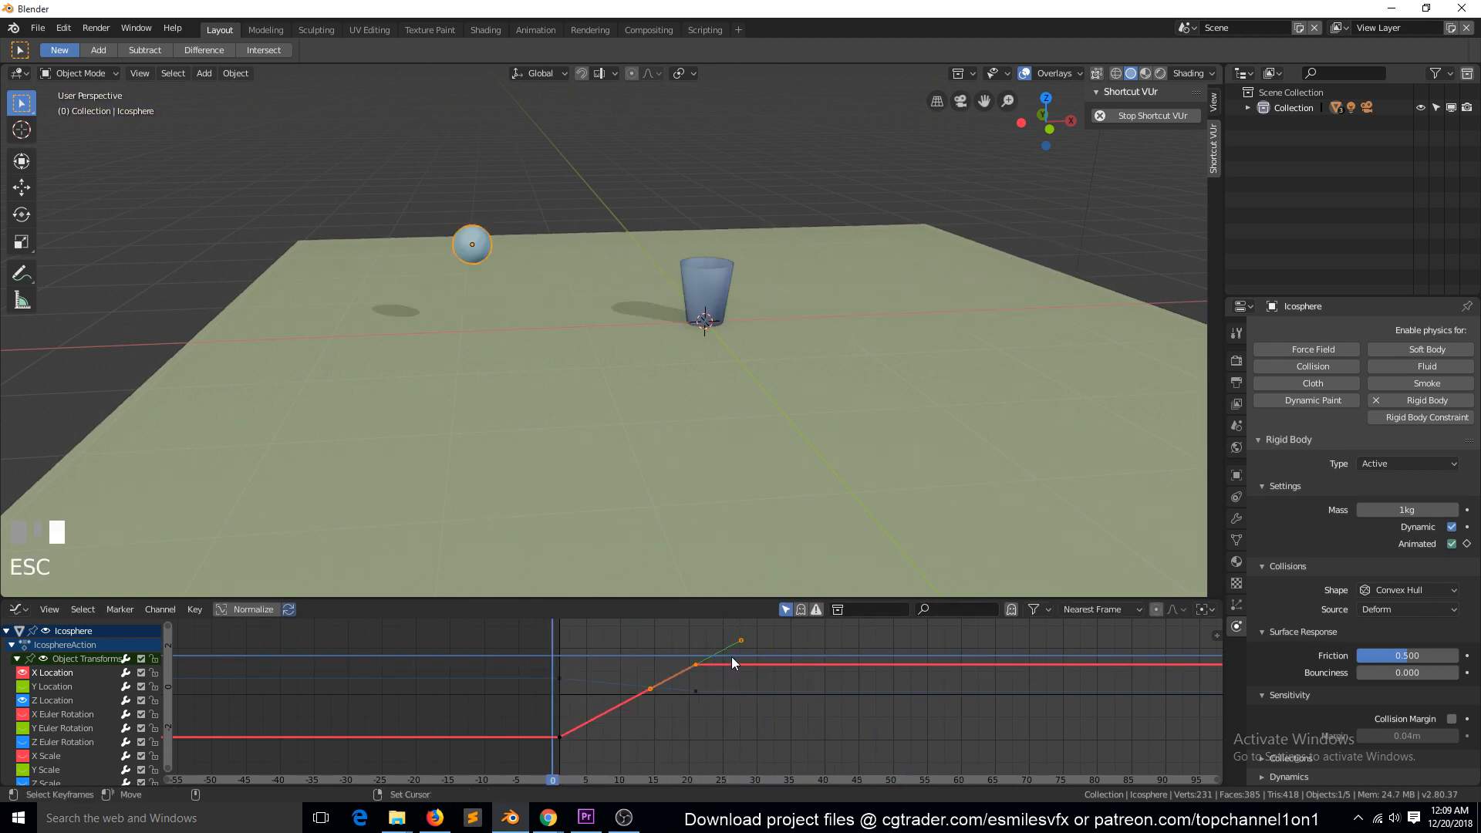
key(space)
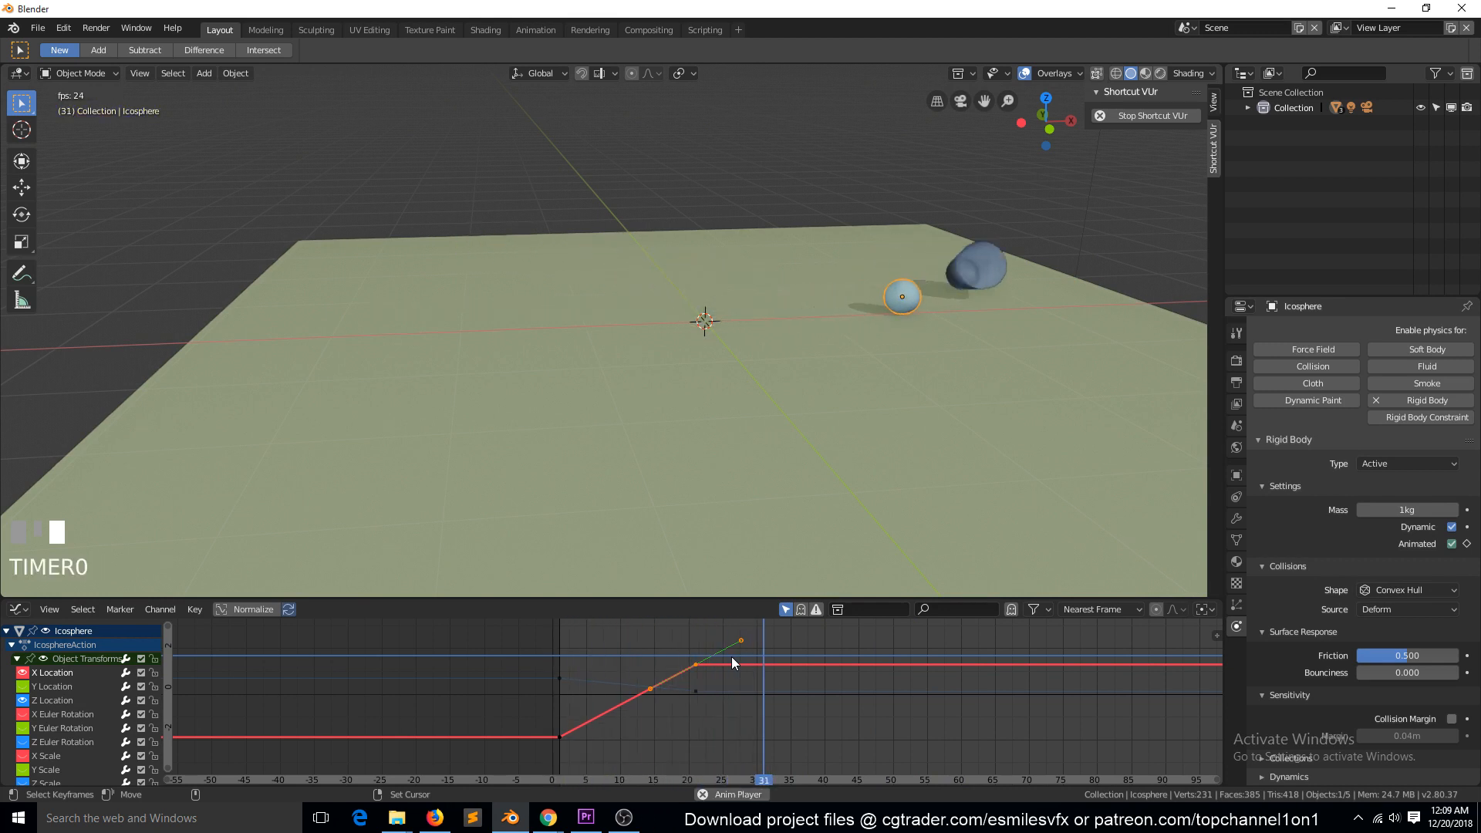
key(Escape)
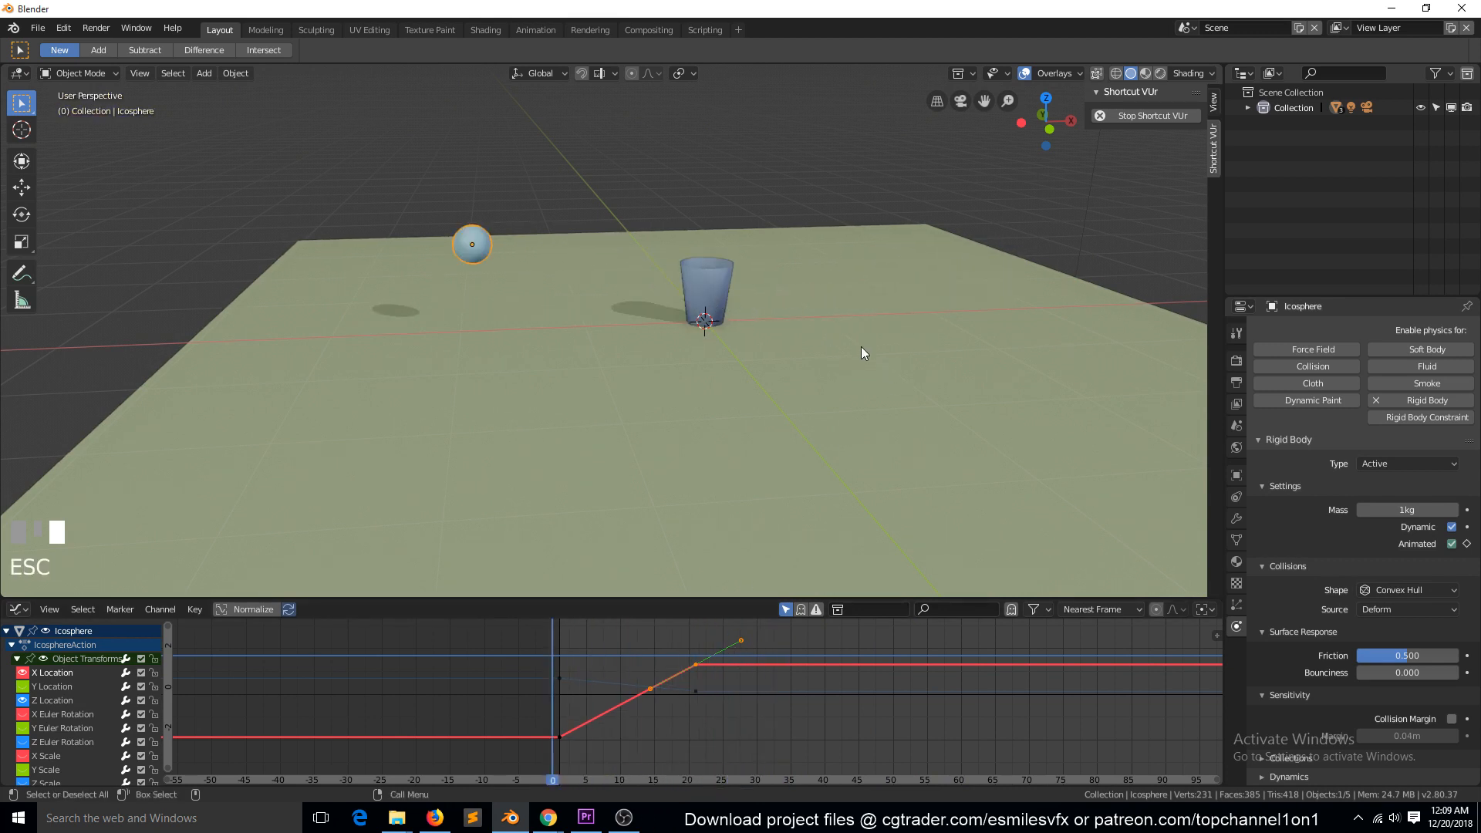
Set the cup's rigid body friction to 0.927 and replay the simulation
click(861, 347)
click(710, 295)
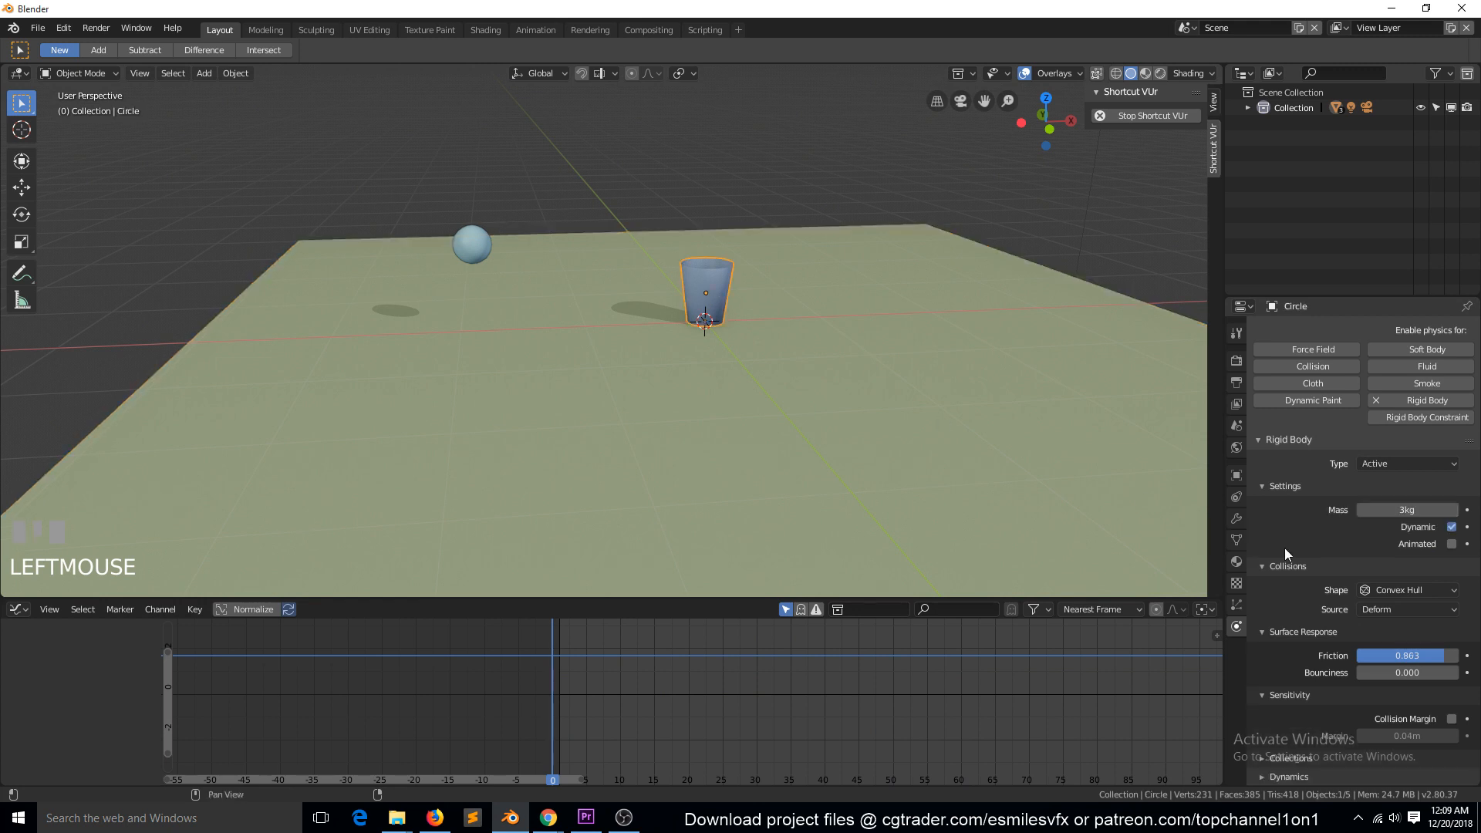
drag(1407, 656, 1413, 656)
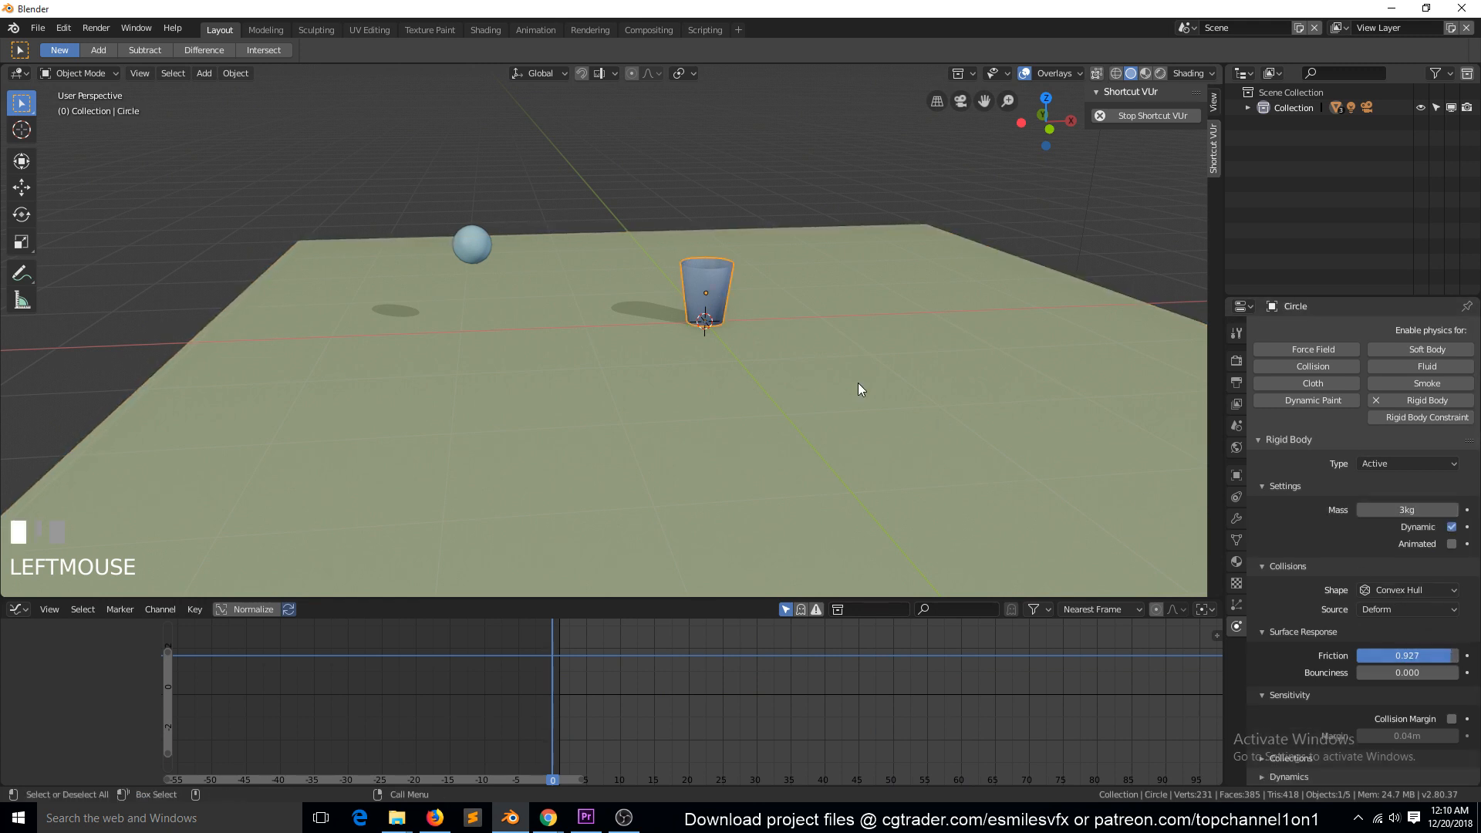
key(space)
key(Escape)
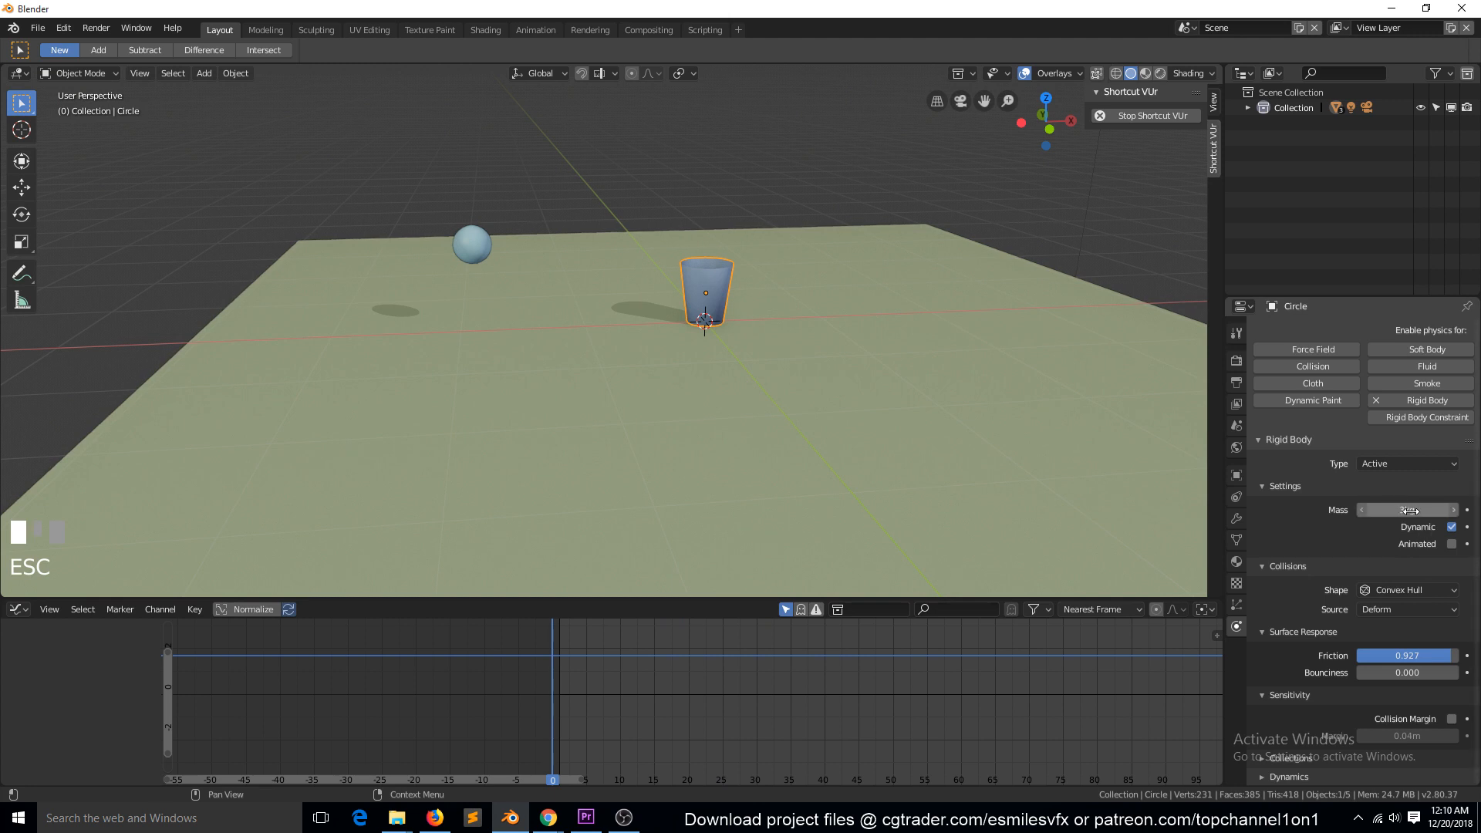
Increase the cup's rigid body mass to 6.6 kg and replay the simulation three times
drag(1410, 511, 1420, 510)
key(space)
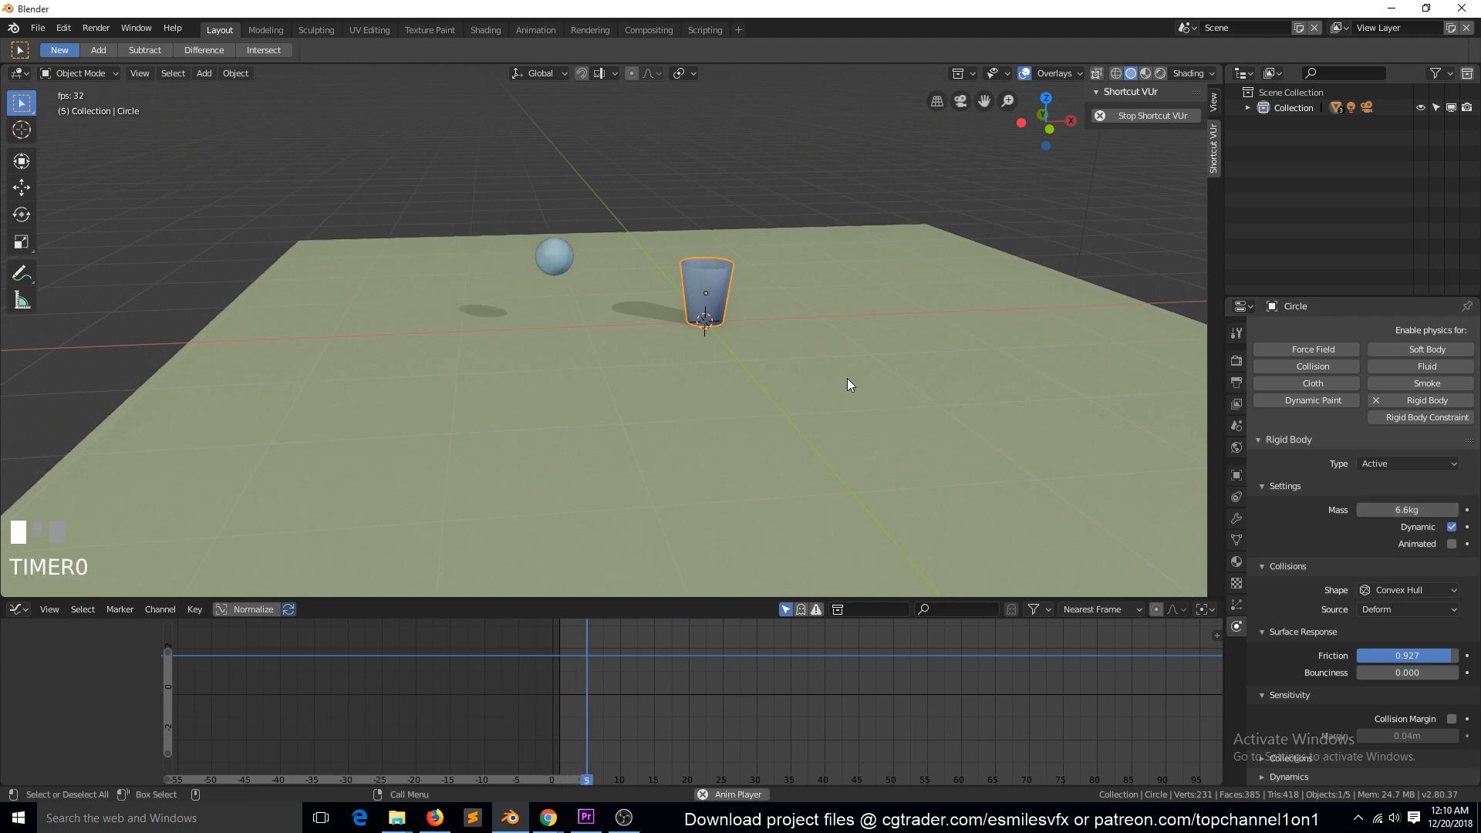
key(Escape)
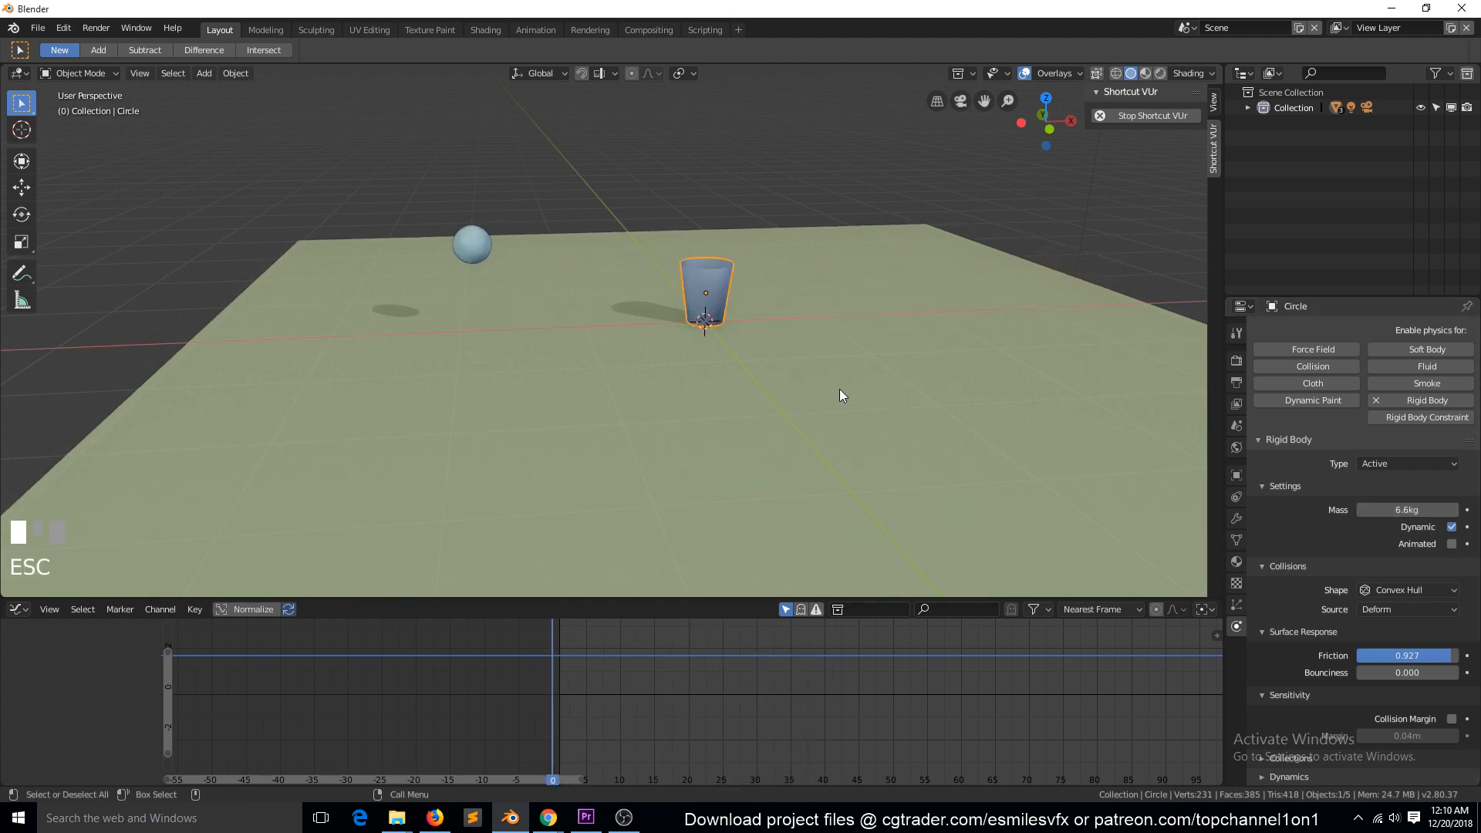
key(space)
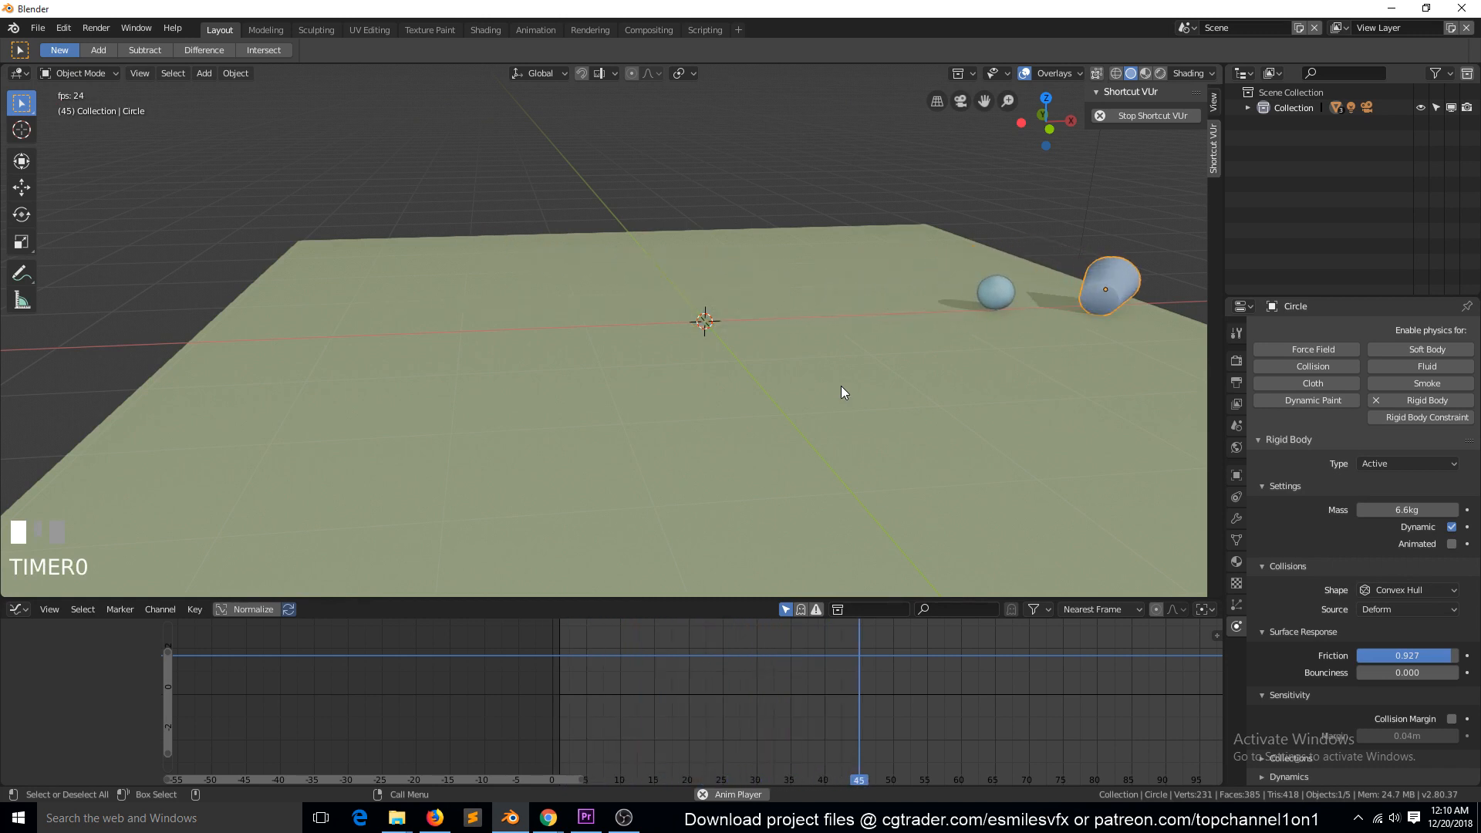
key(Escape)
key(space)
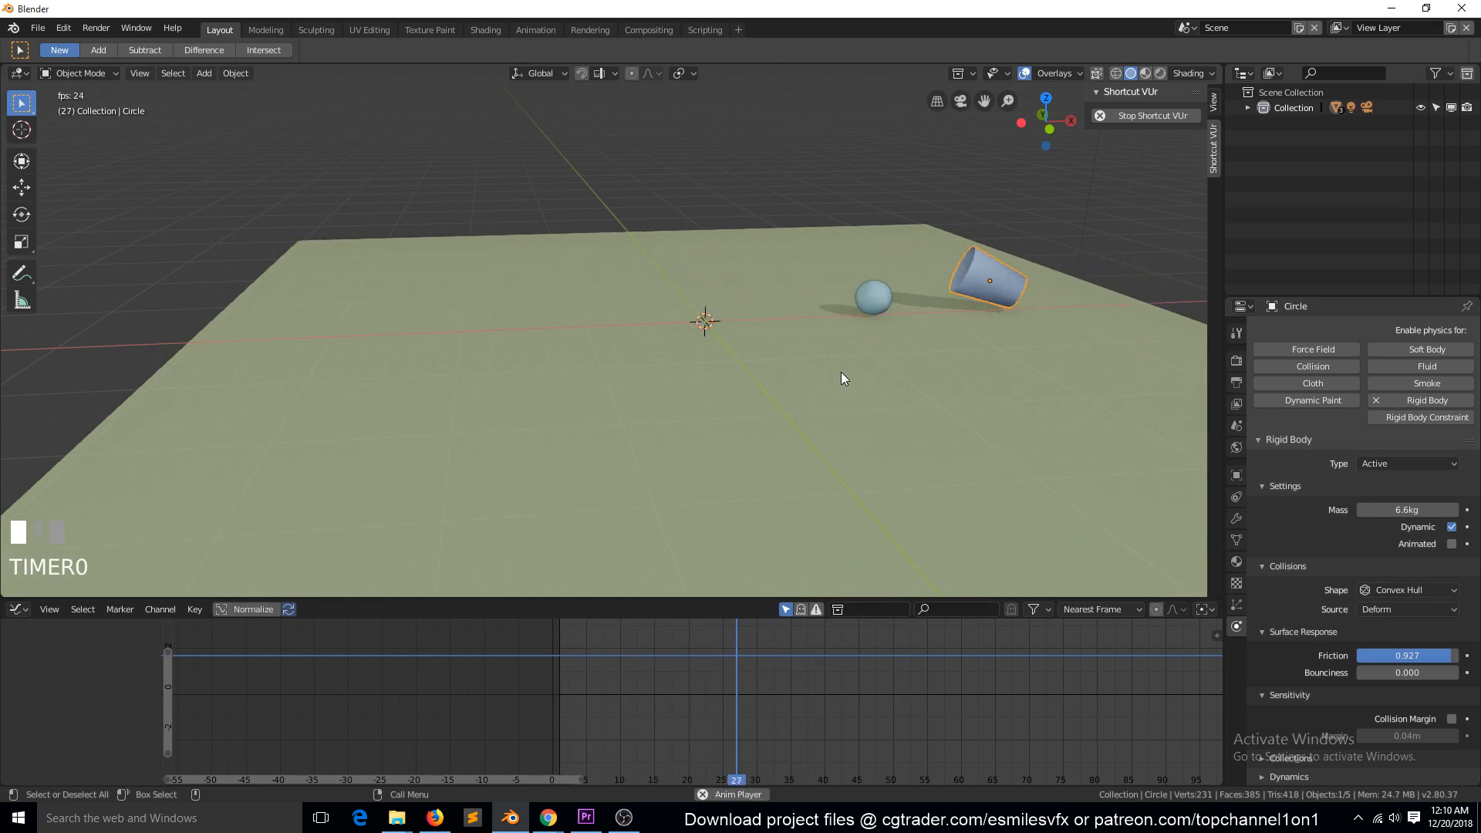
key(Escape)
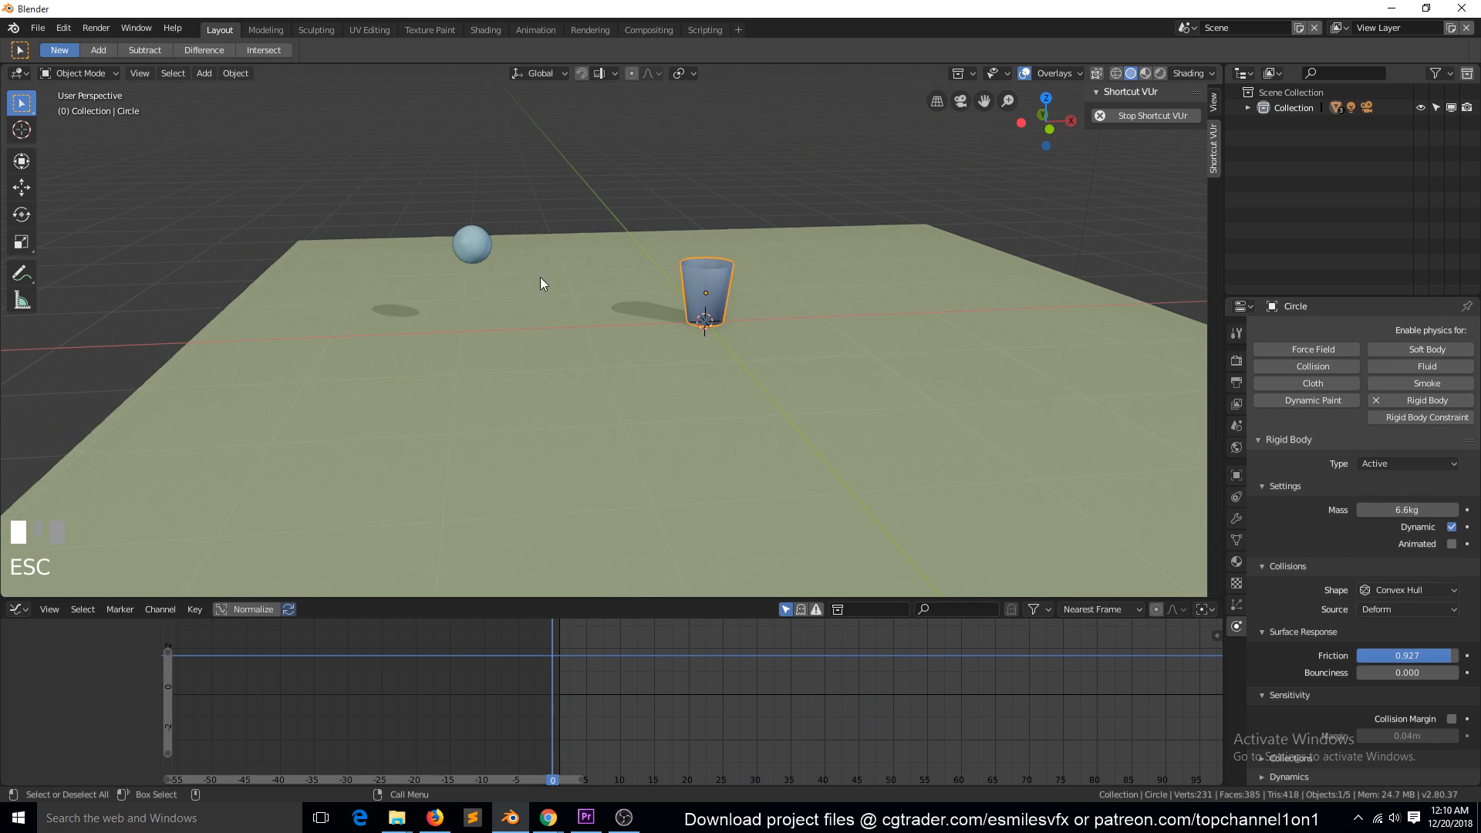
Switch from the graph editor to the timeline for the ball and scrub its animation to frames 20 and 6
click(459, 249)
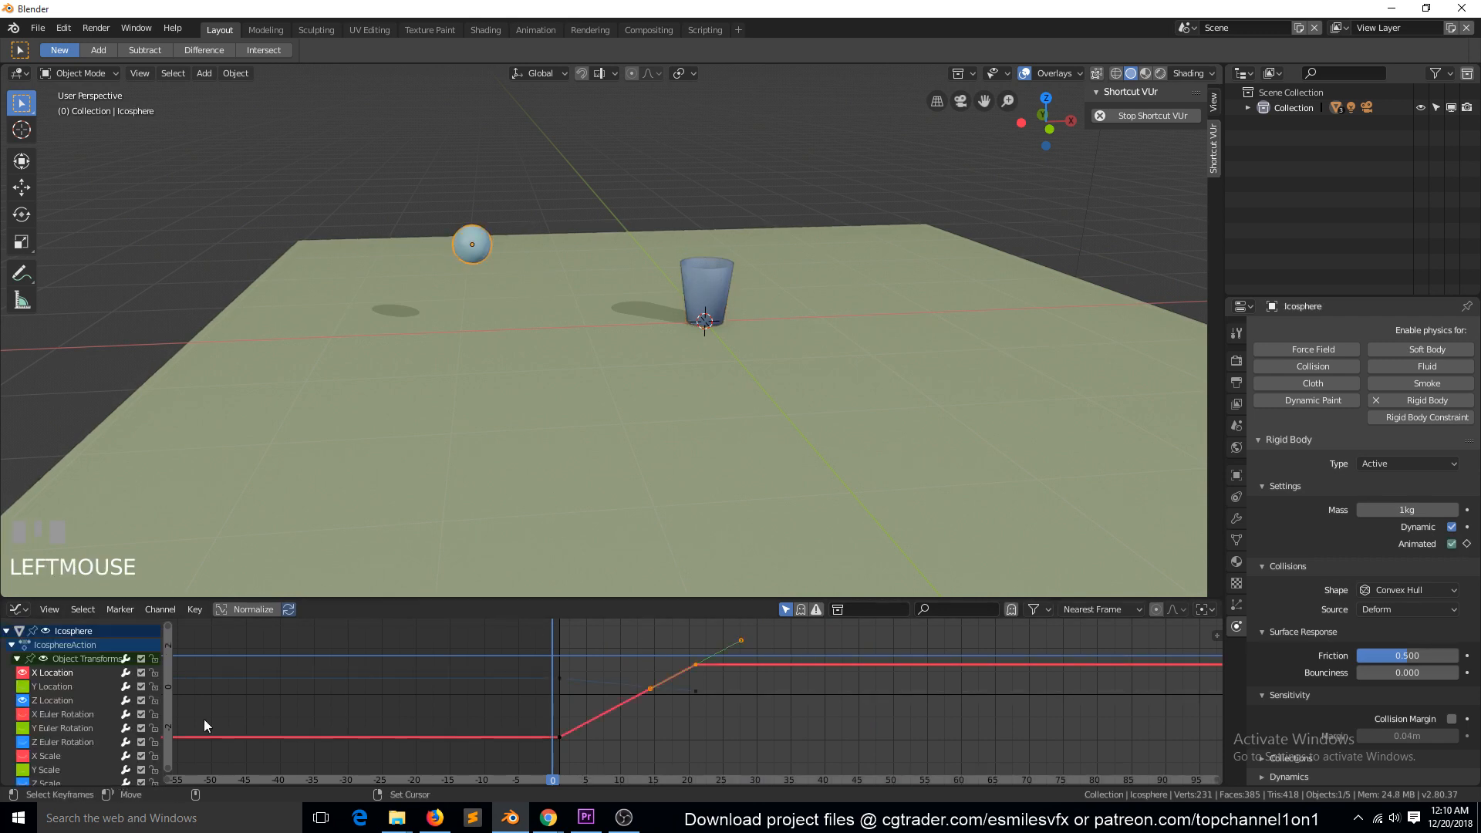
key(ctrl+Tab)
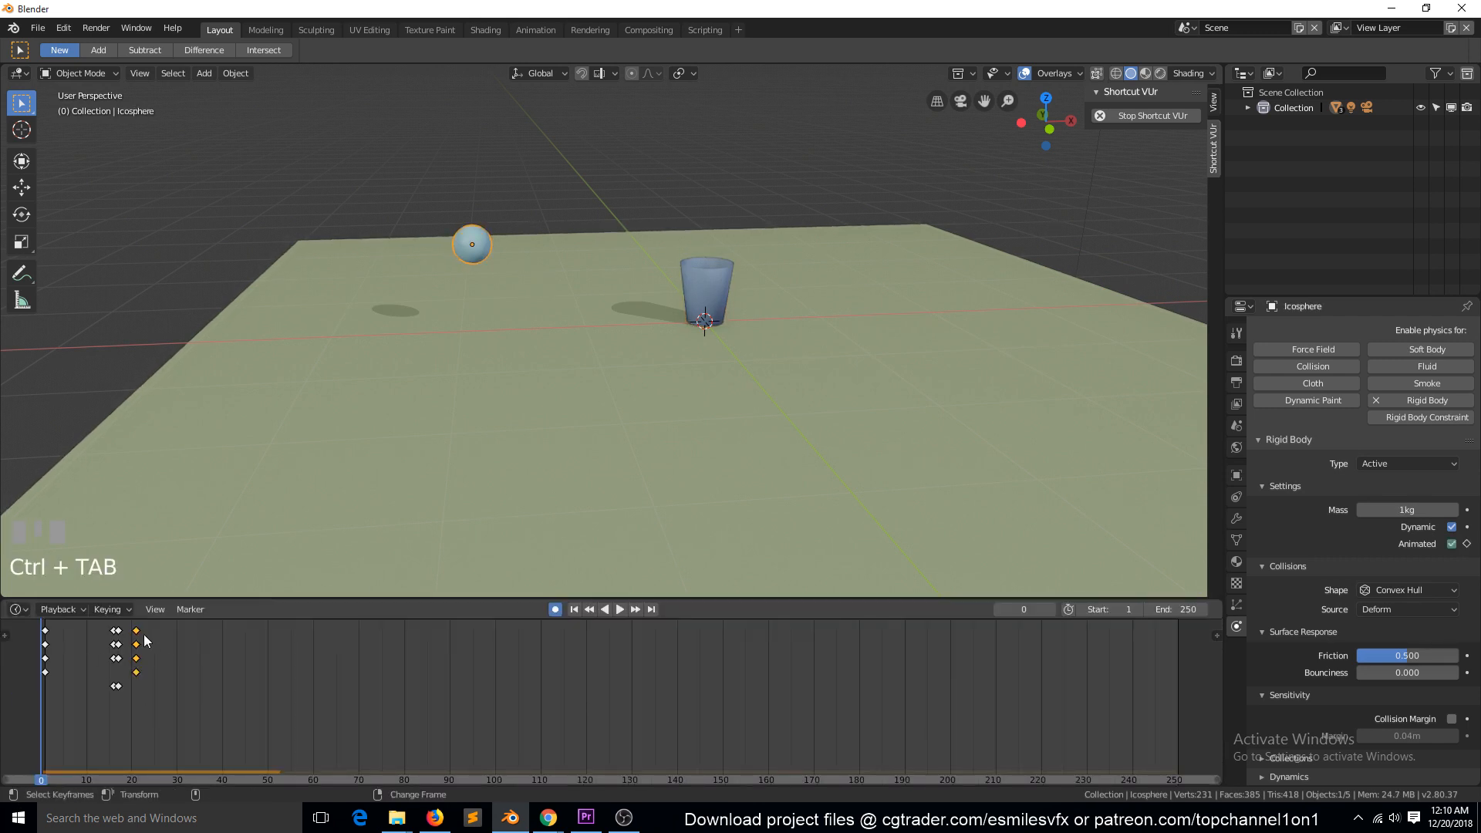
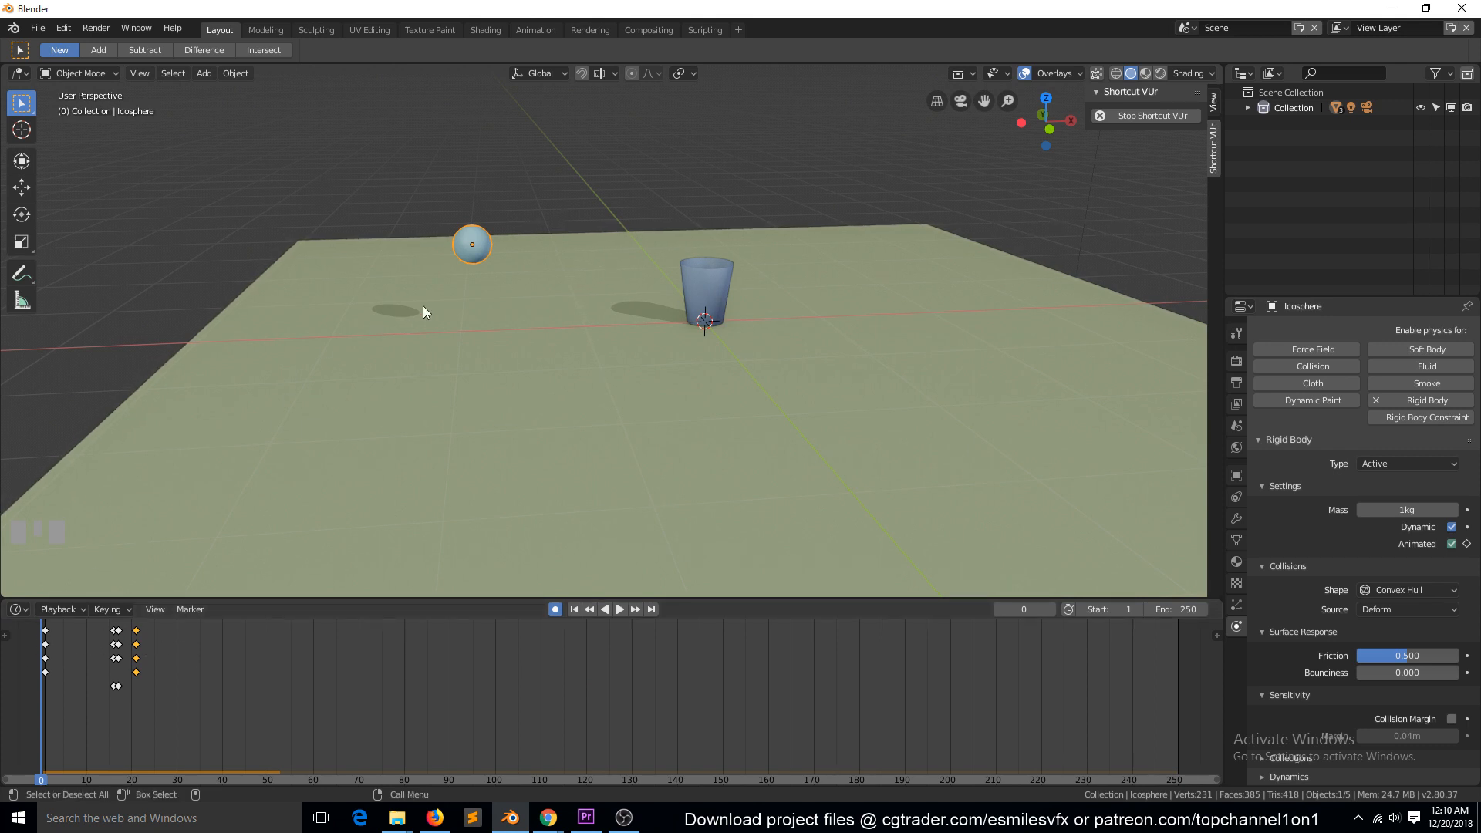
key(g)
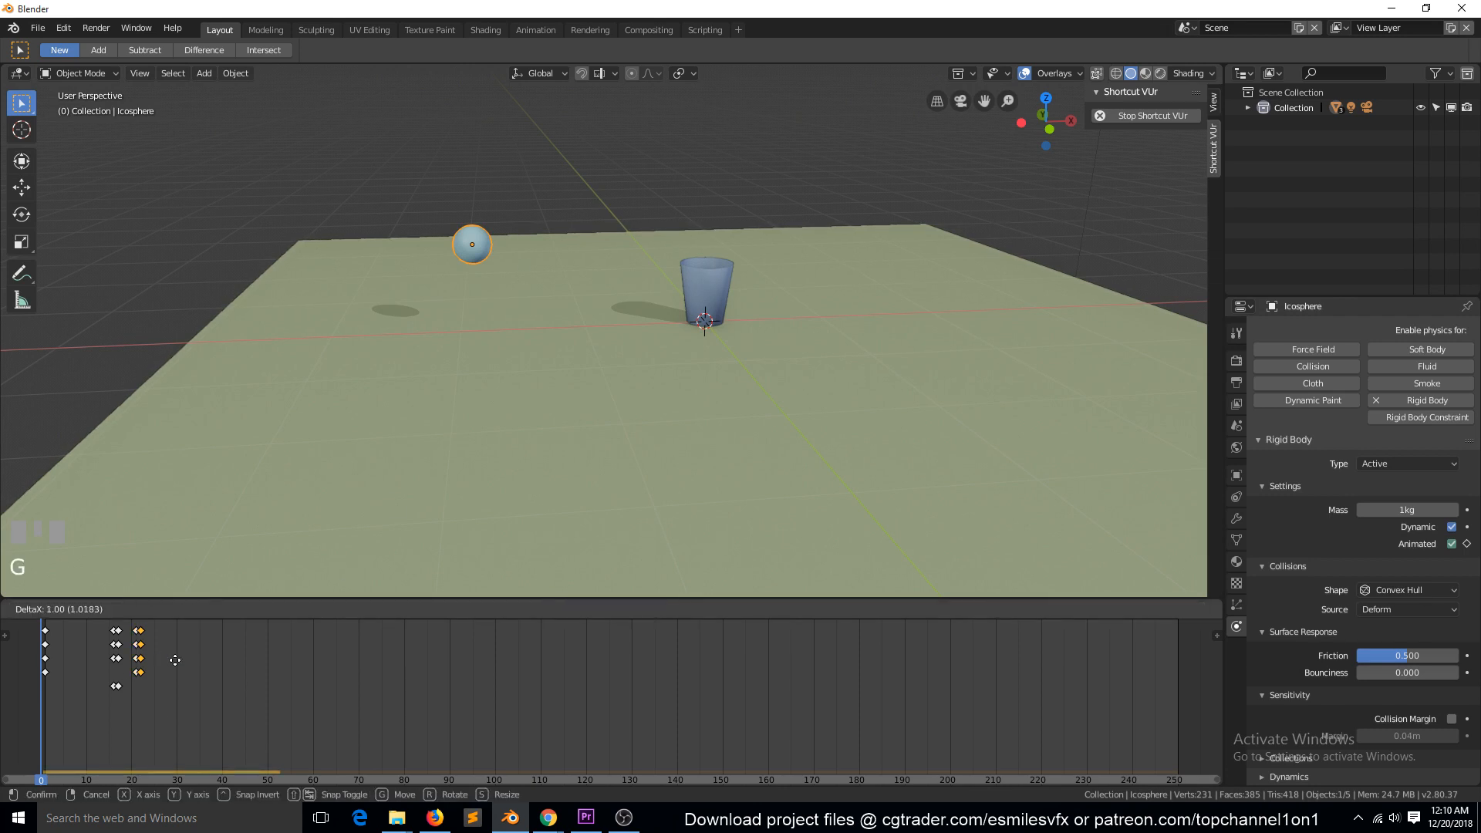
right_click(149, 647)
right_click(135, 635)
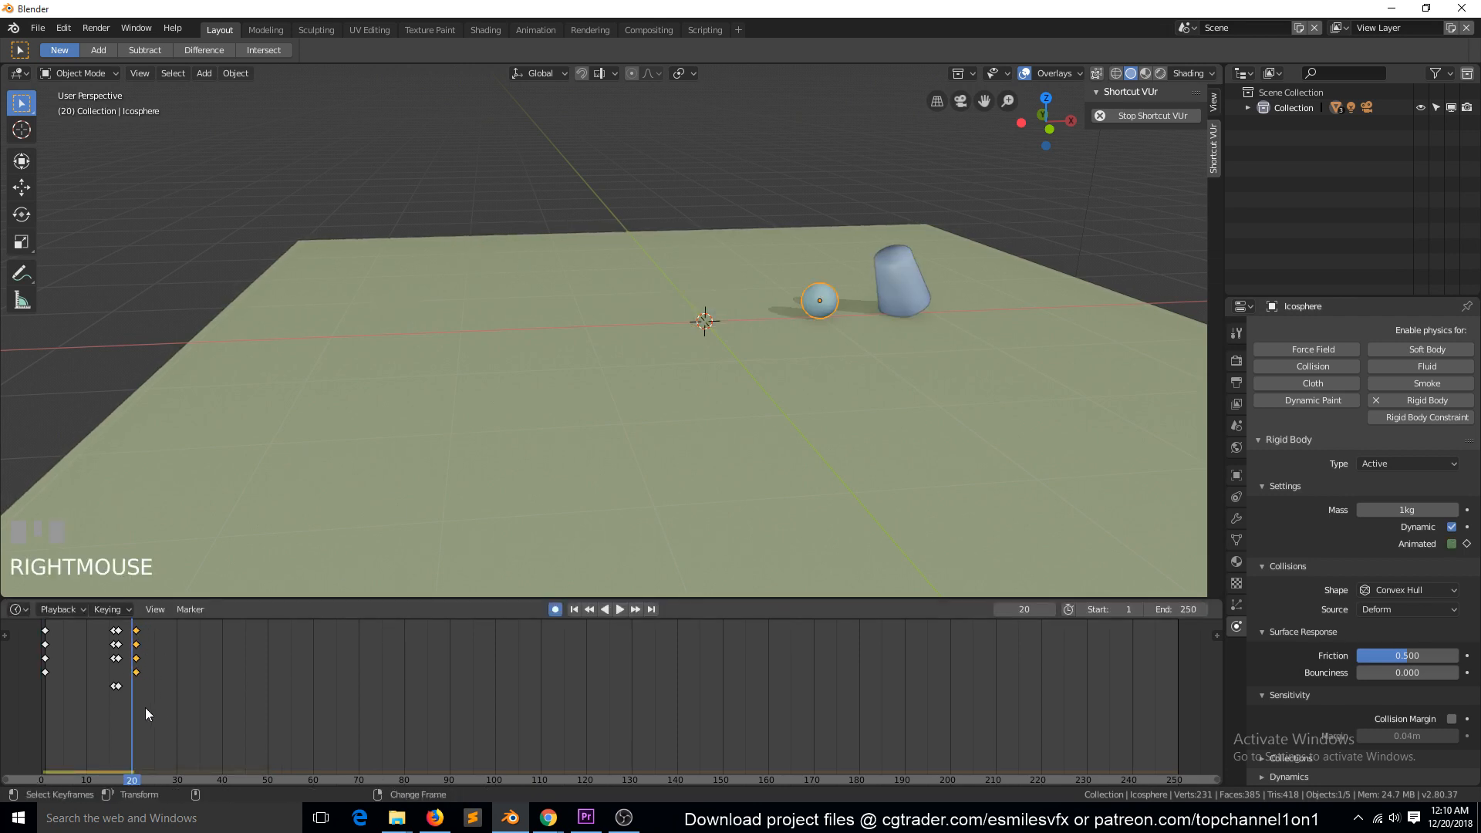
click(78, 648)
right_click(68, 639)
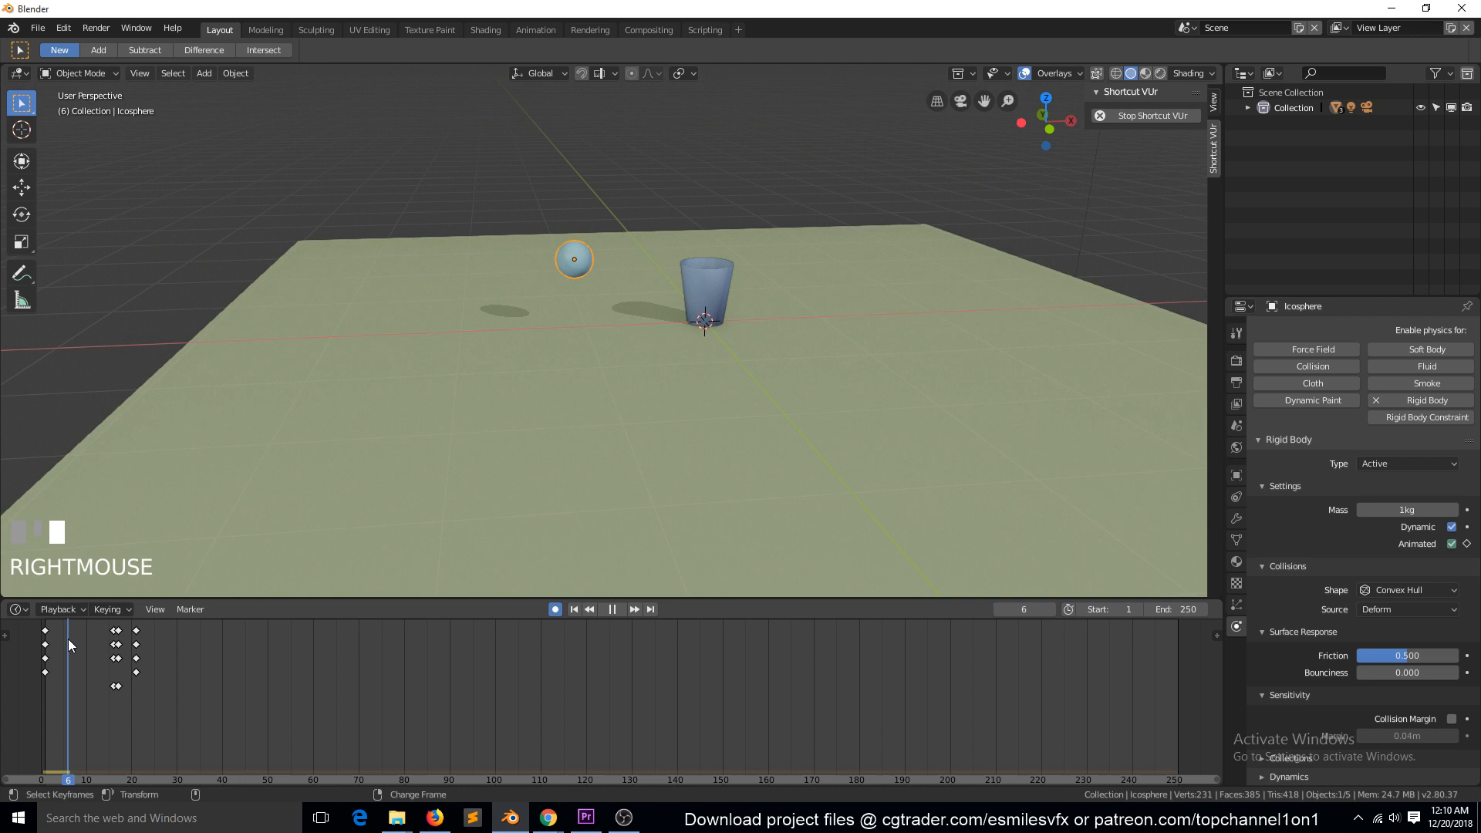
Move the ball's frame 21 keyframes 3 frames later, to frame 24, and play the simulation
click(140, 643)
key(g)
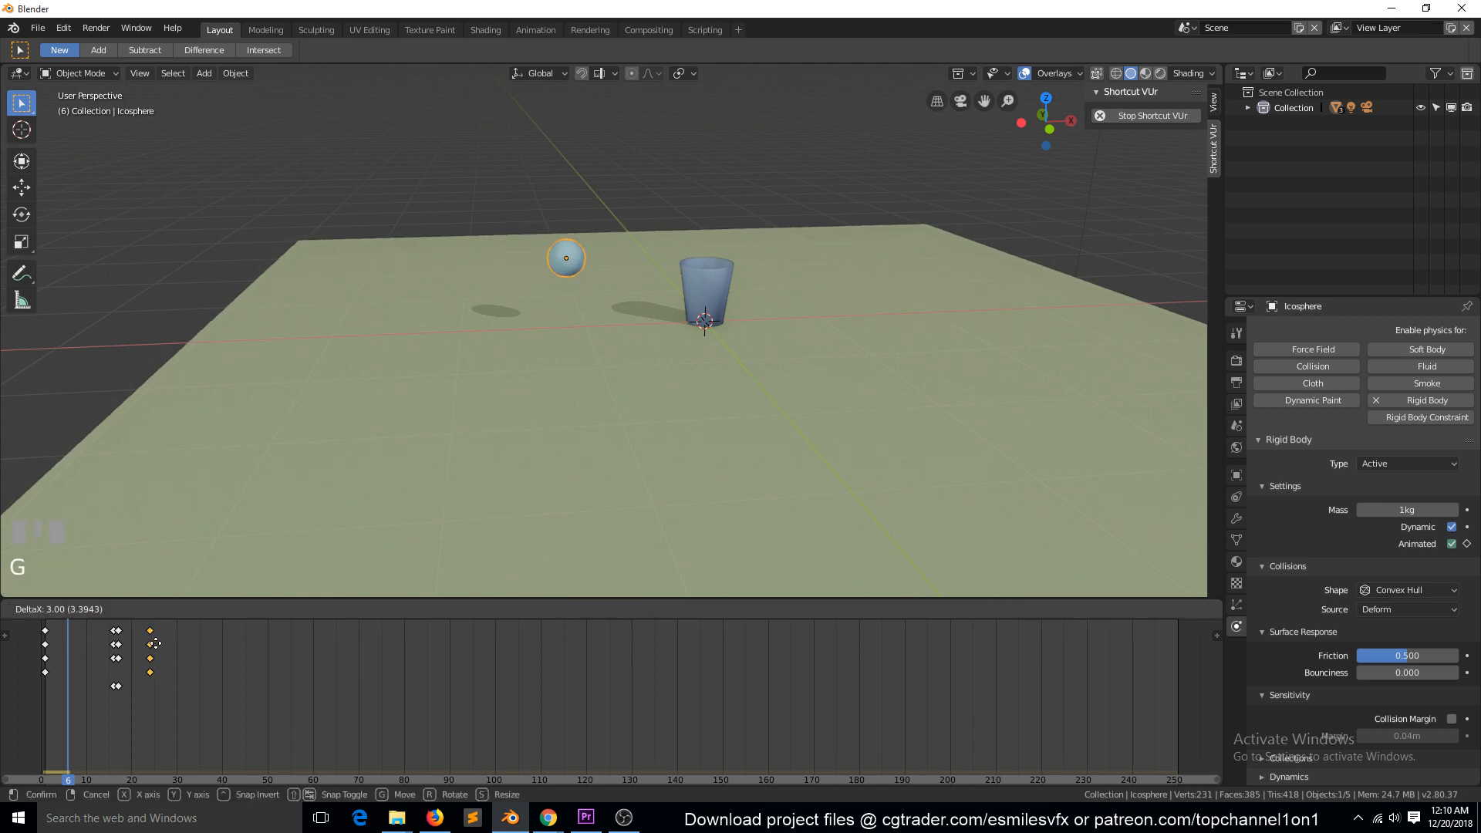
click(155, 644)
key(space)
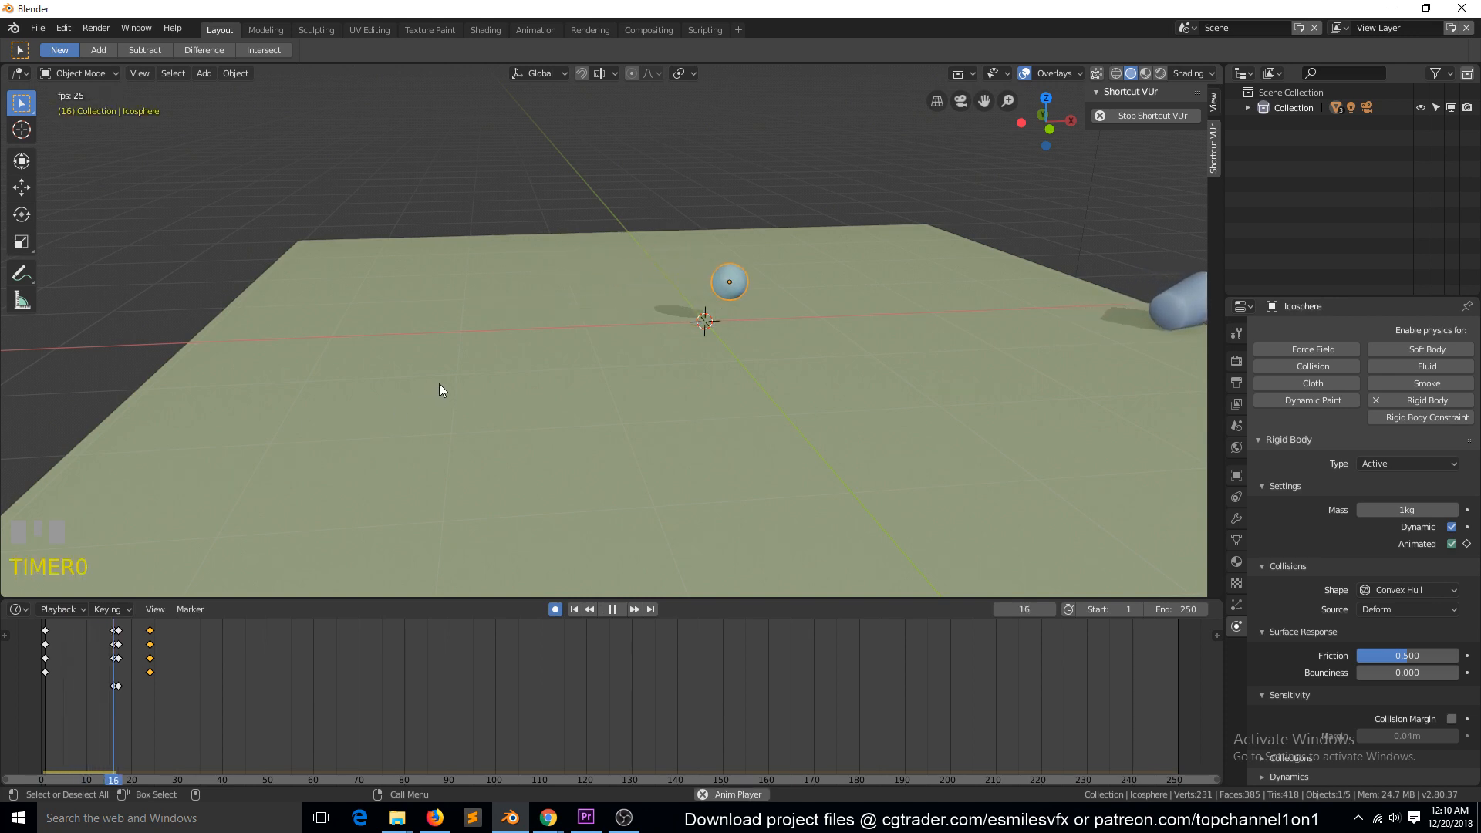
key(Escape)
Rewind to frame 0 and replay the simulation twice to check the retimed ball's impact on the cup
right_click(27, 656)
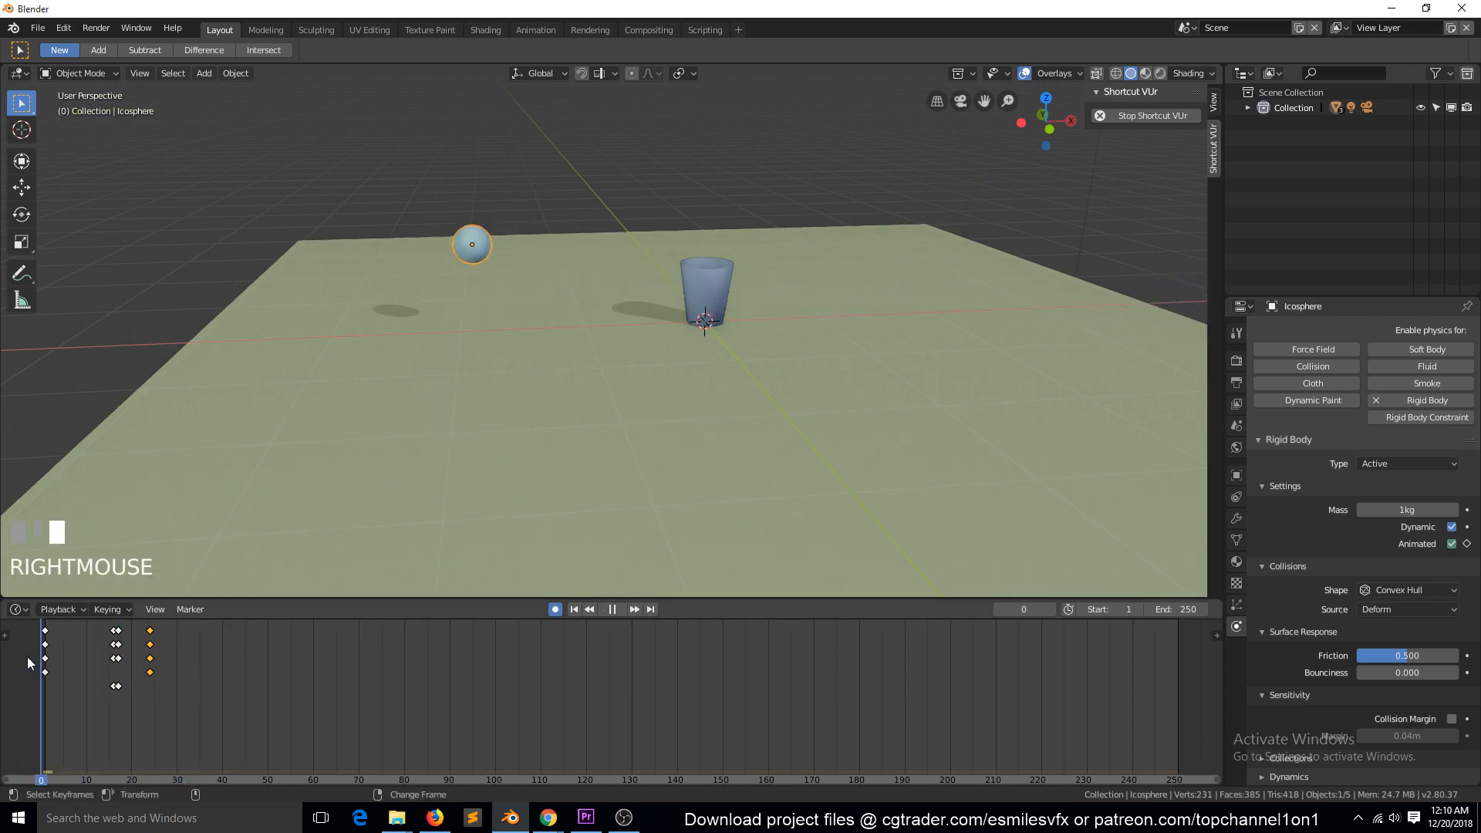
key(space)
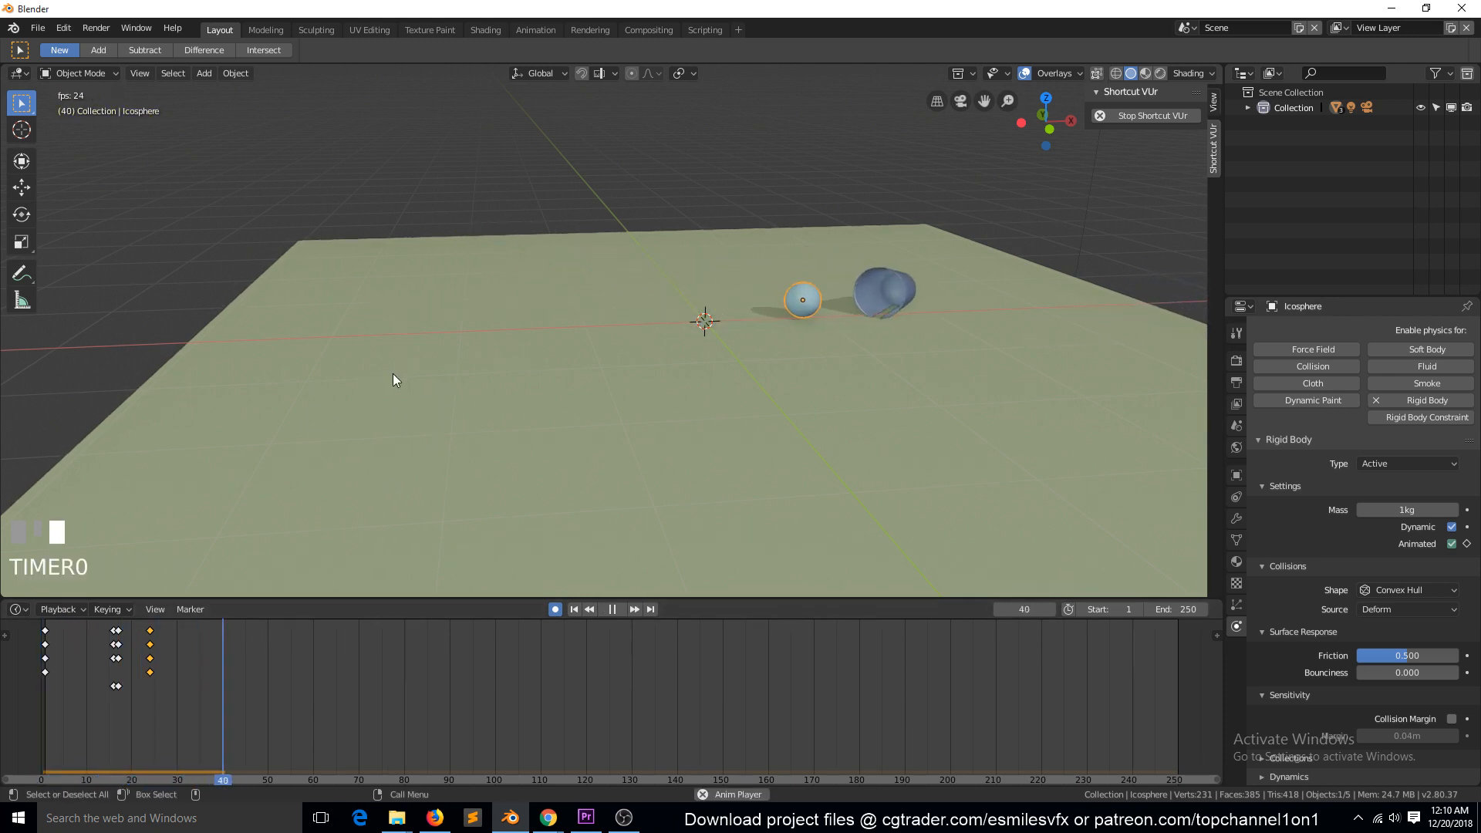
key(Escape)
key(space)
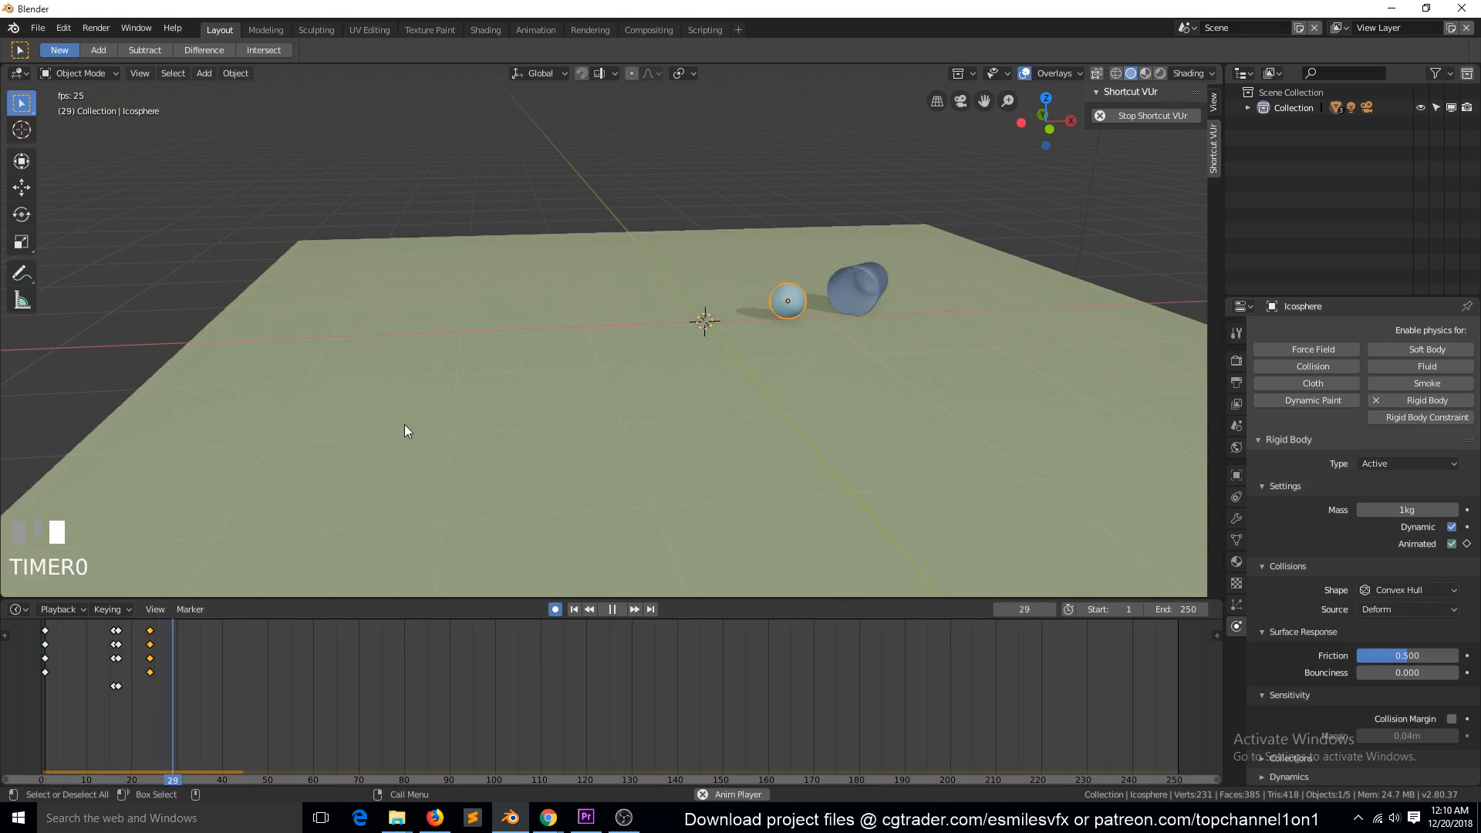
key(Escape)
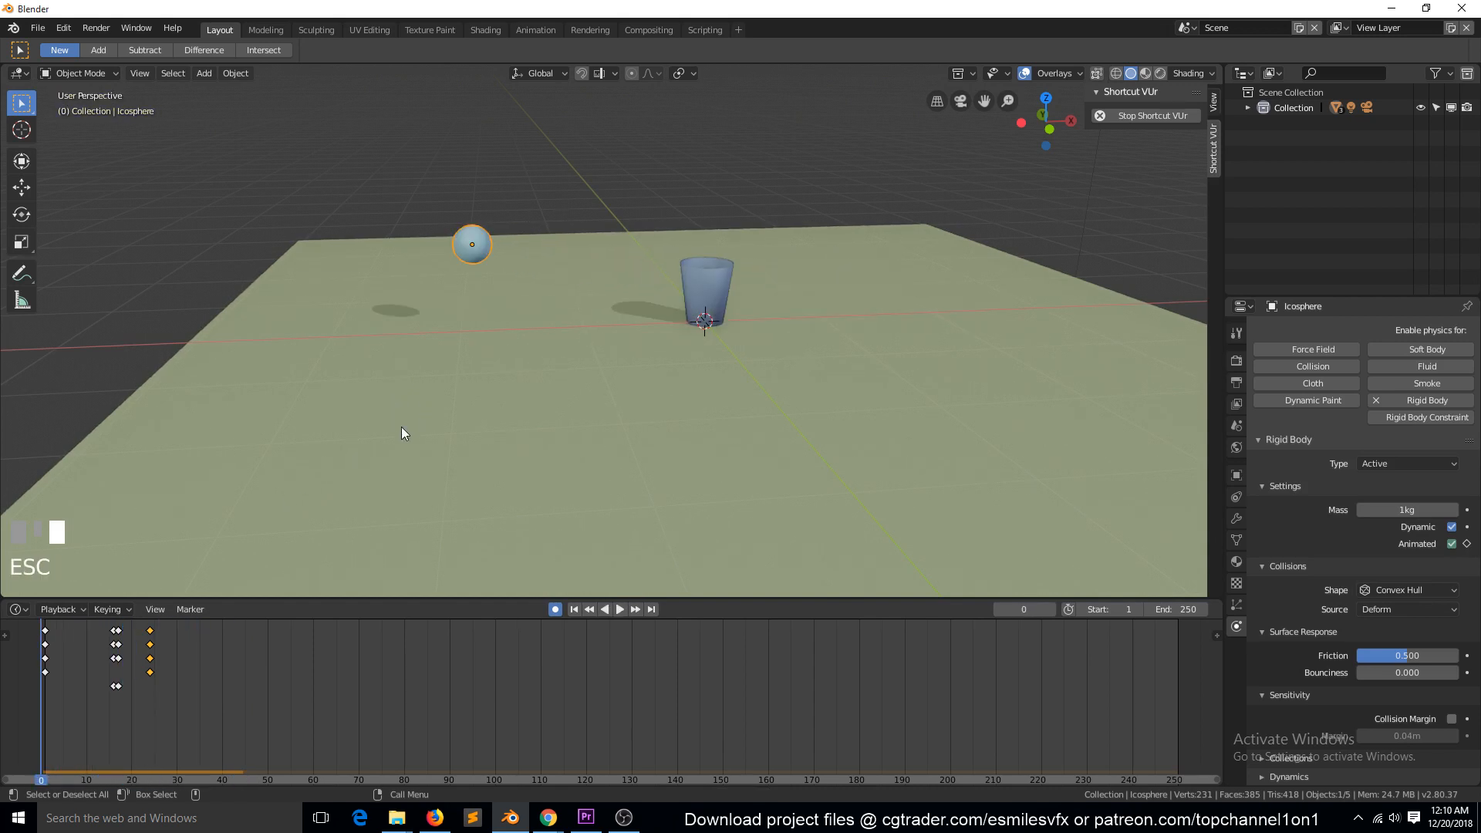
scroll(210, 706, up, 5)
drag(861, 783, 455, 780)
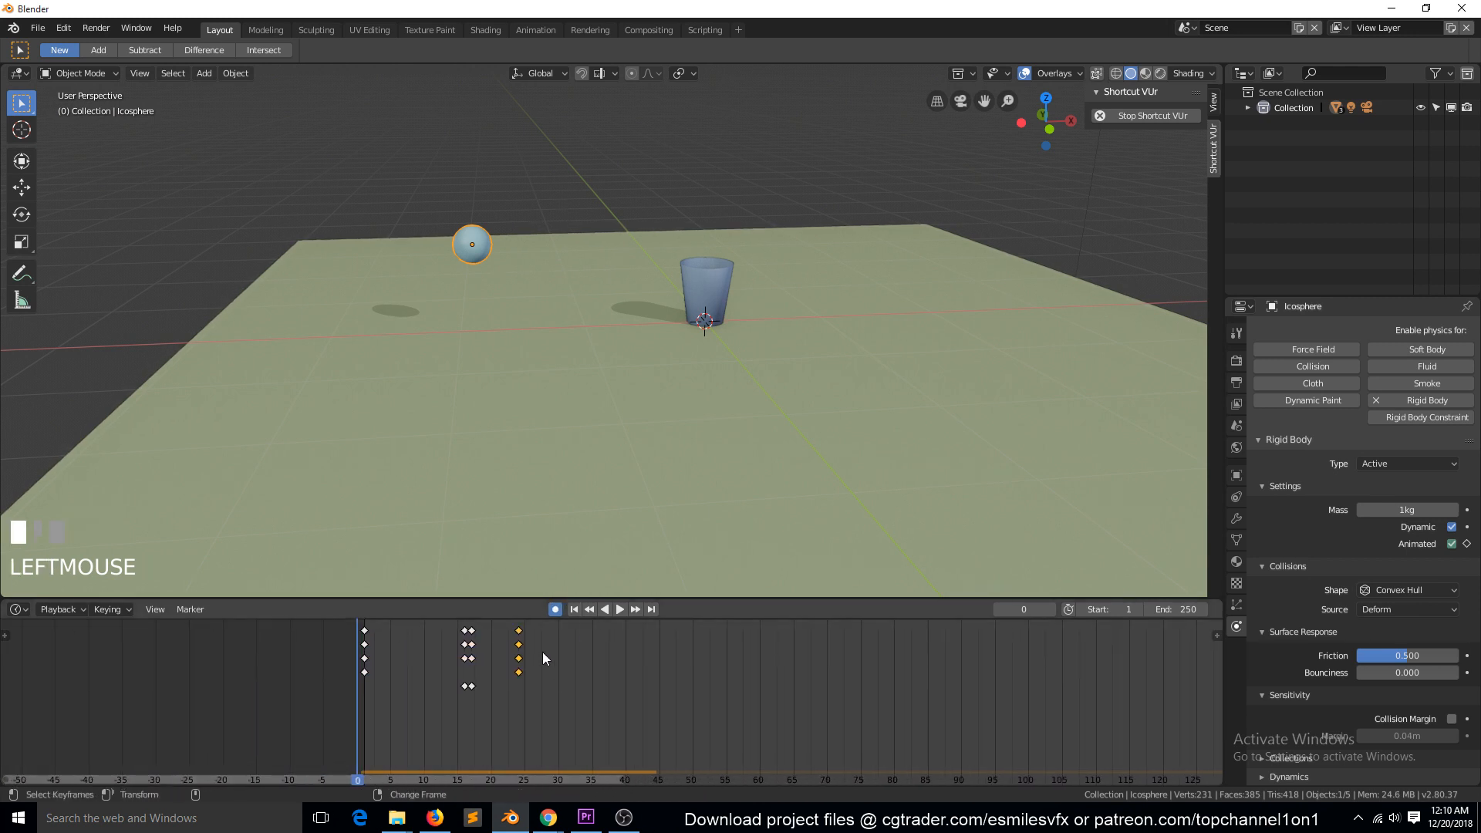
Move the ball's last column of keyframes to frame 22 and play the simulation
key(g)
click(522, 651)
key(space)
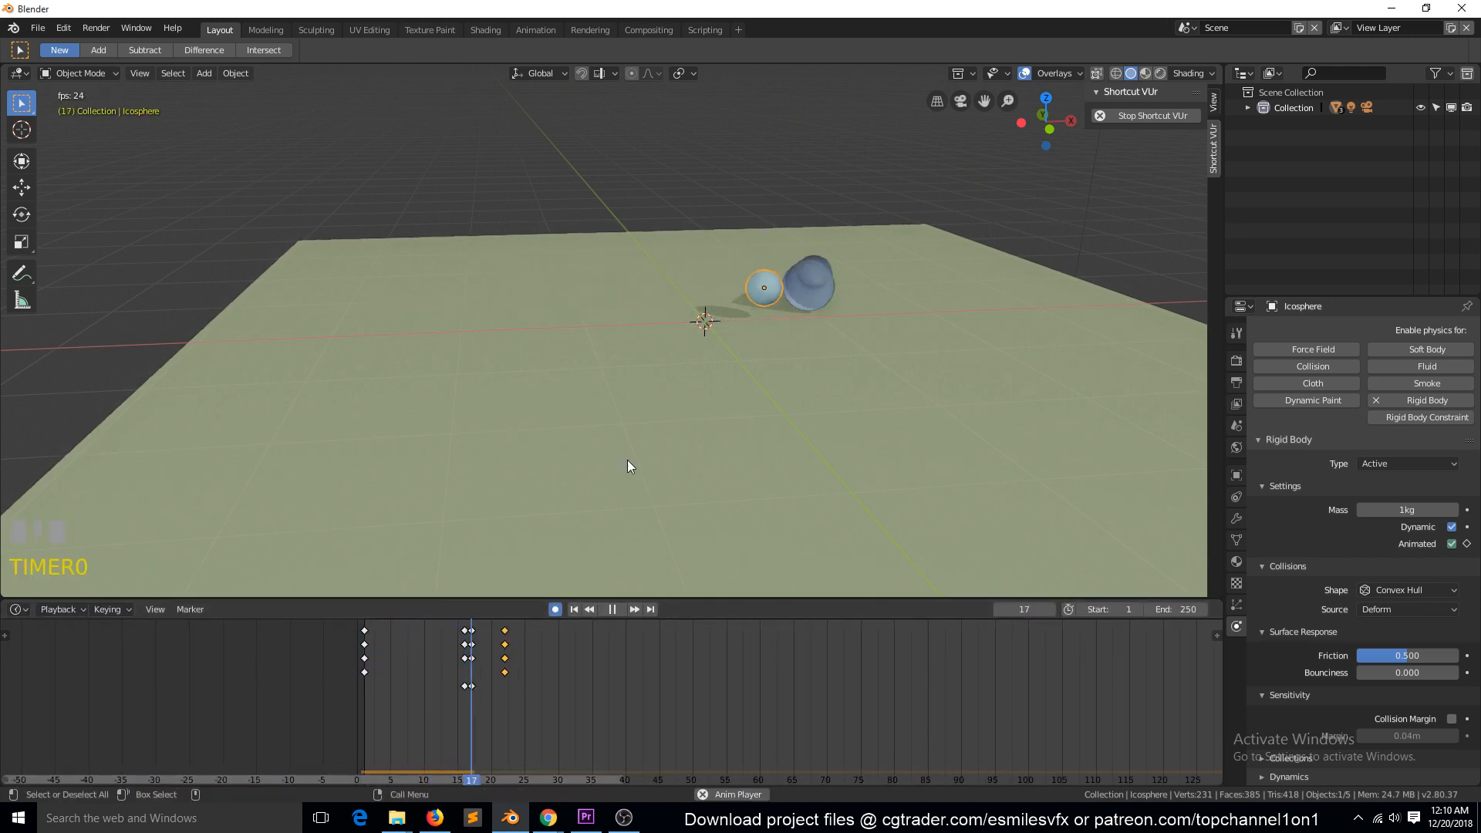
key(Escape)
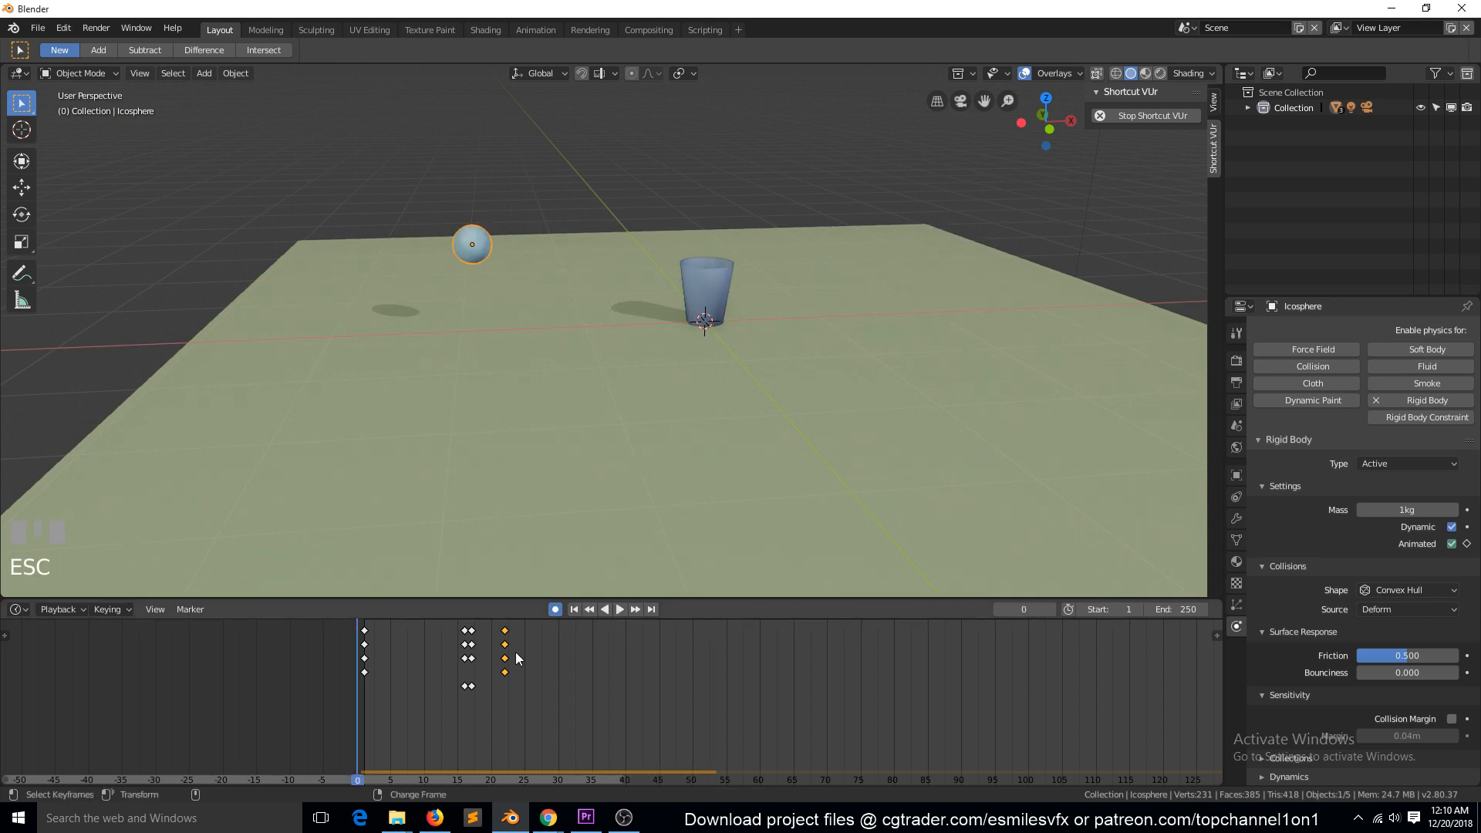
Shift the ball's last column of keyframes to frame 23 and replay the simulation
key(g)
click(624, 429)
key(space)
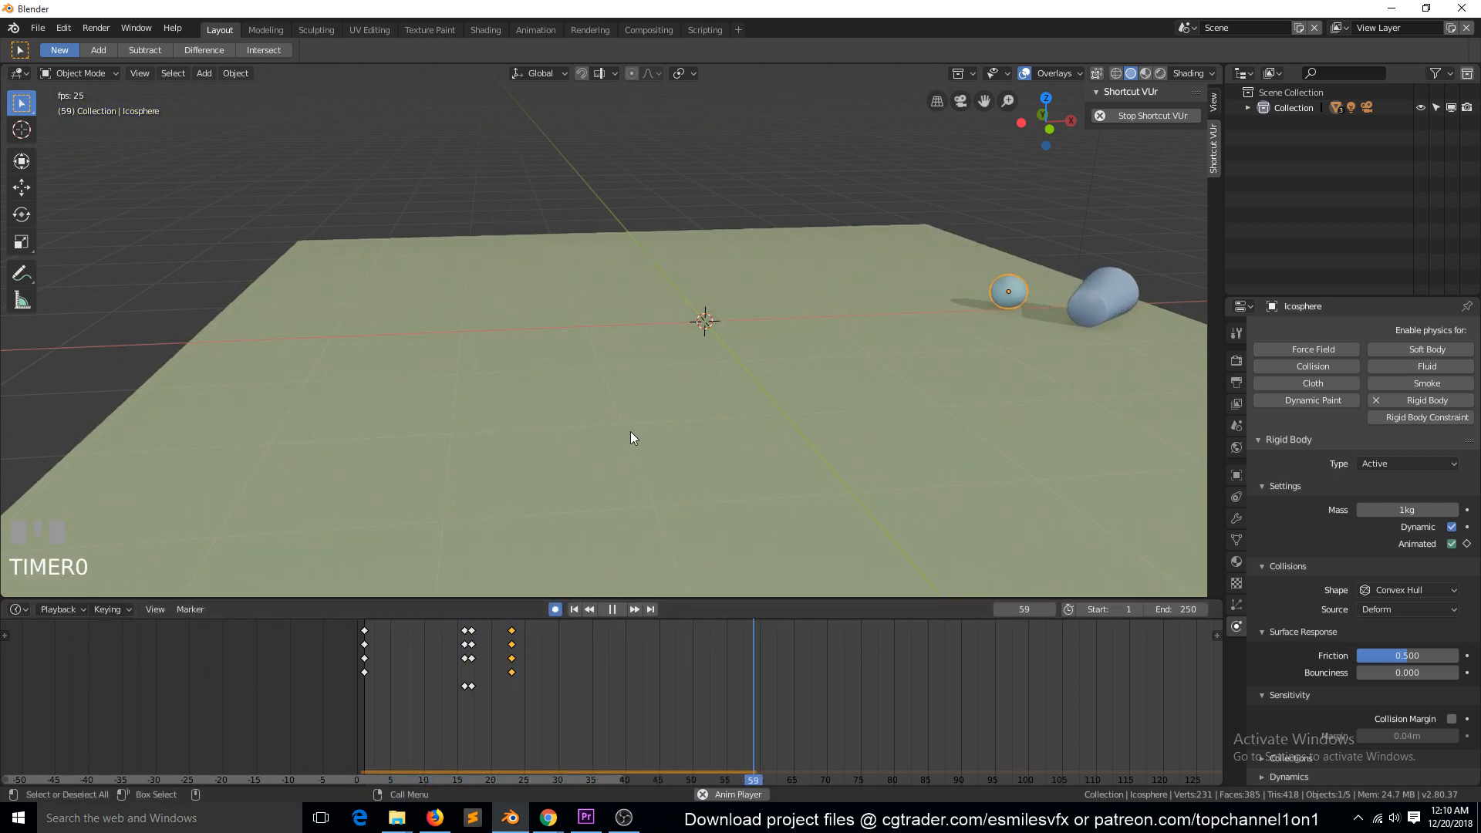
key(Escape)
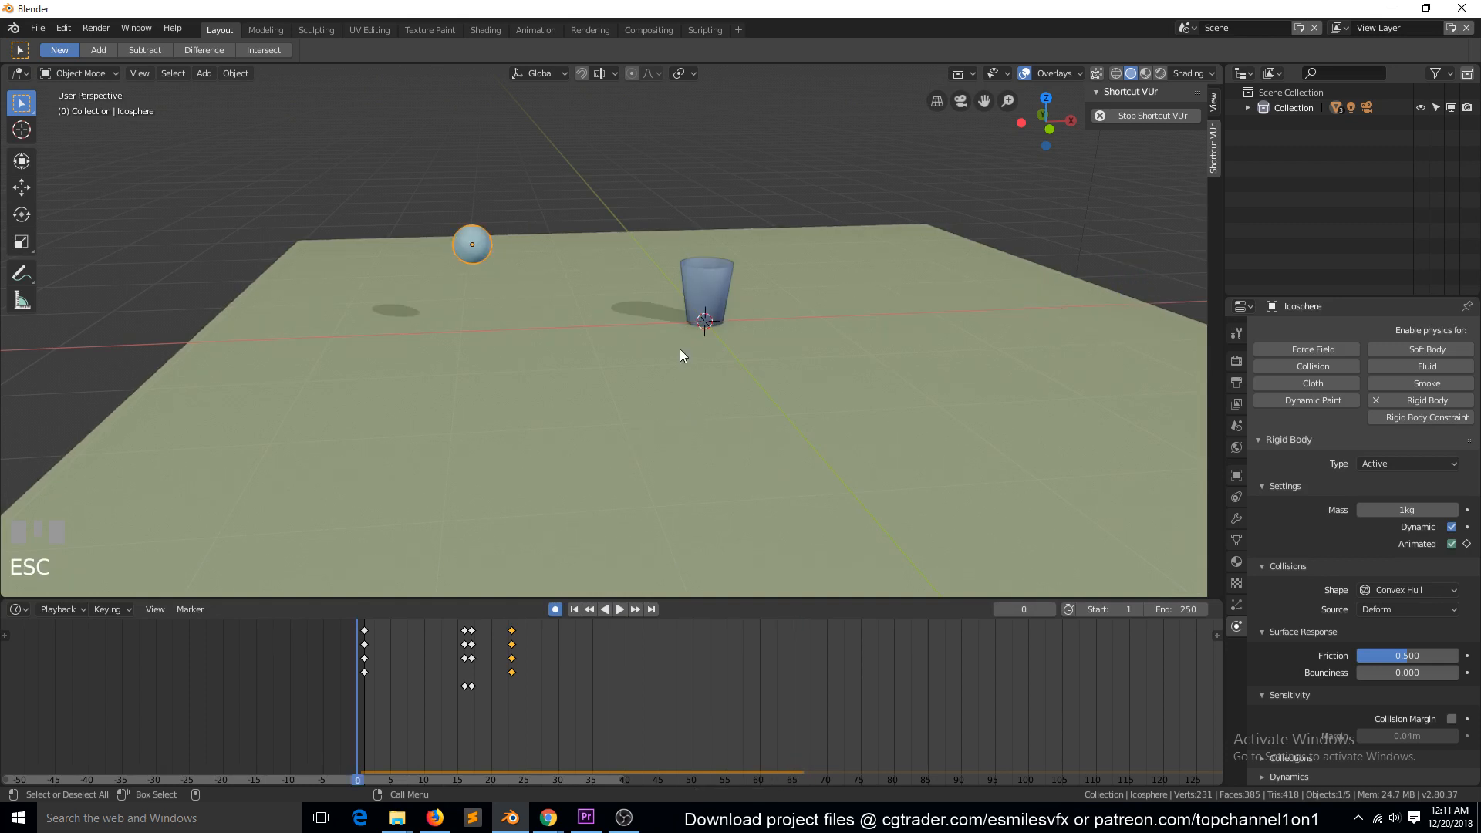
Deselect the ball and replay the simulation in perspective and top views to check the collision
click(721, 201)
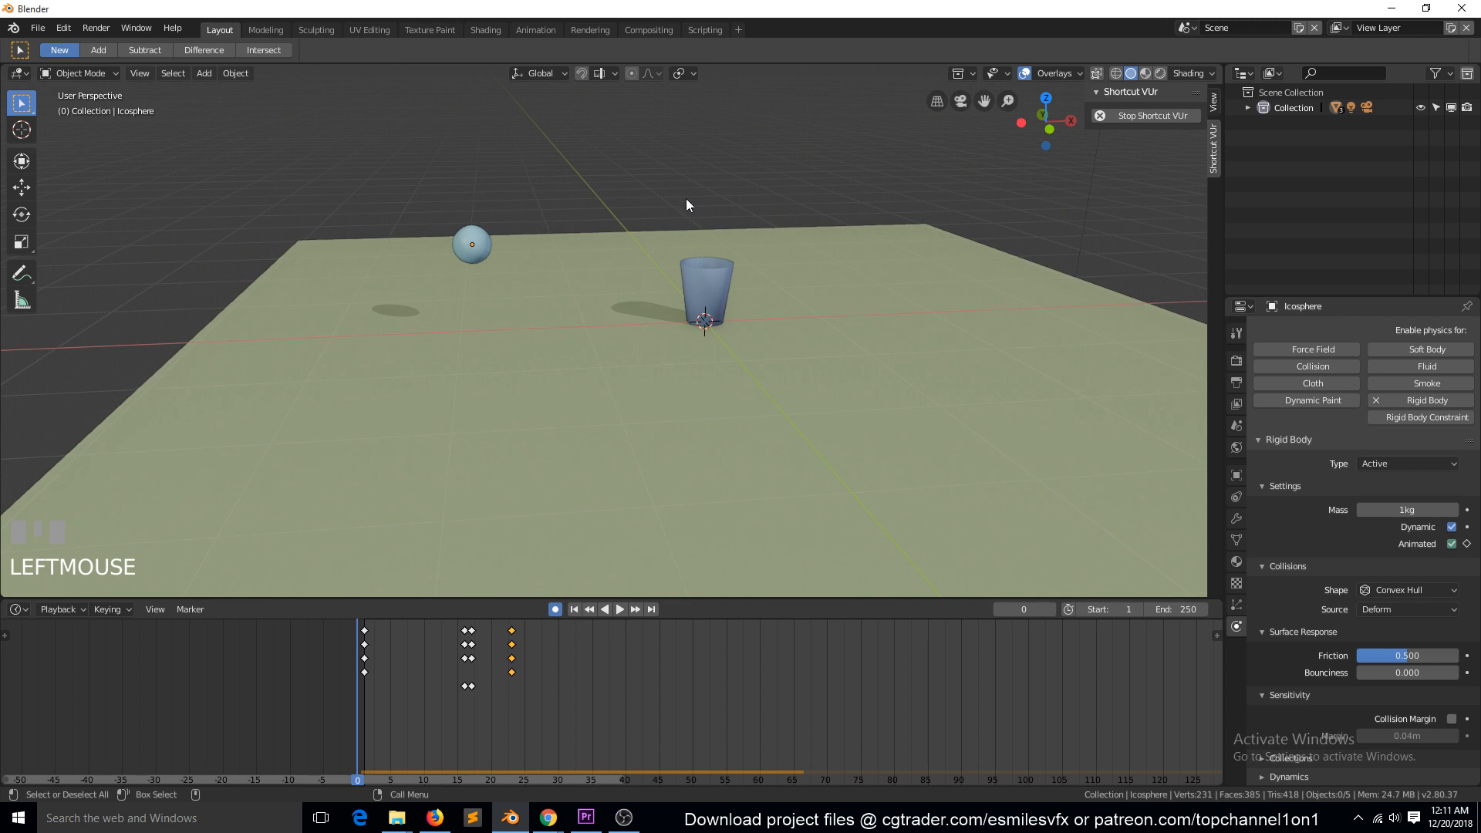
key(space)
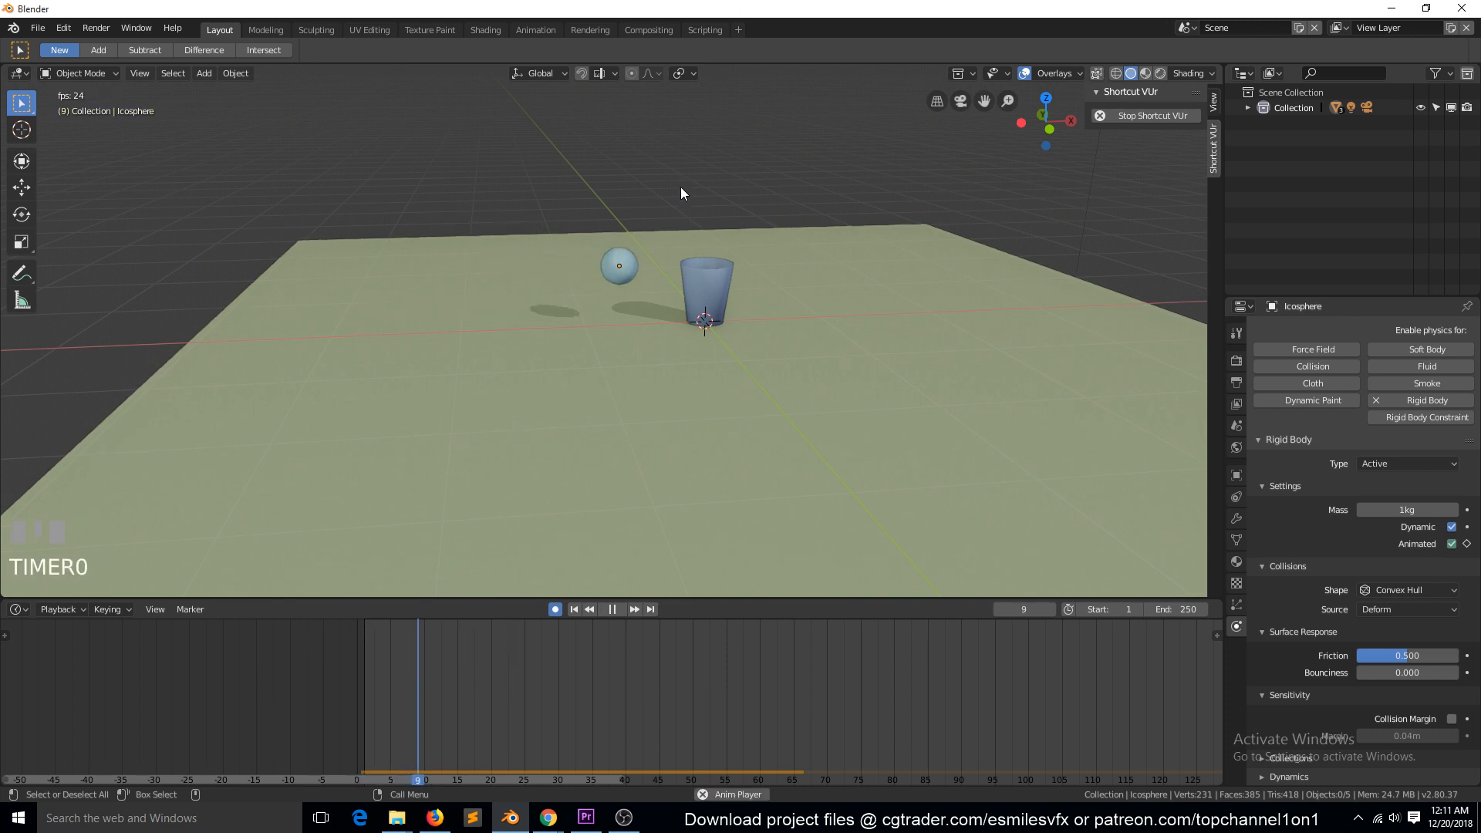
key(Escape)
key(KP_7)
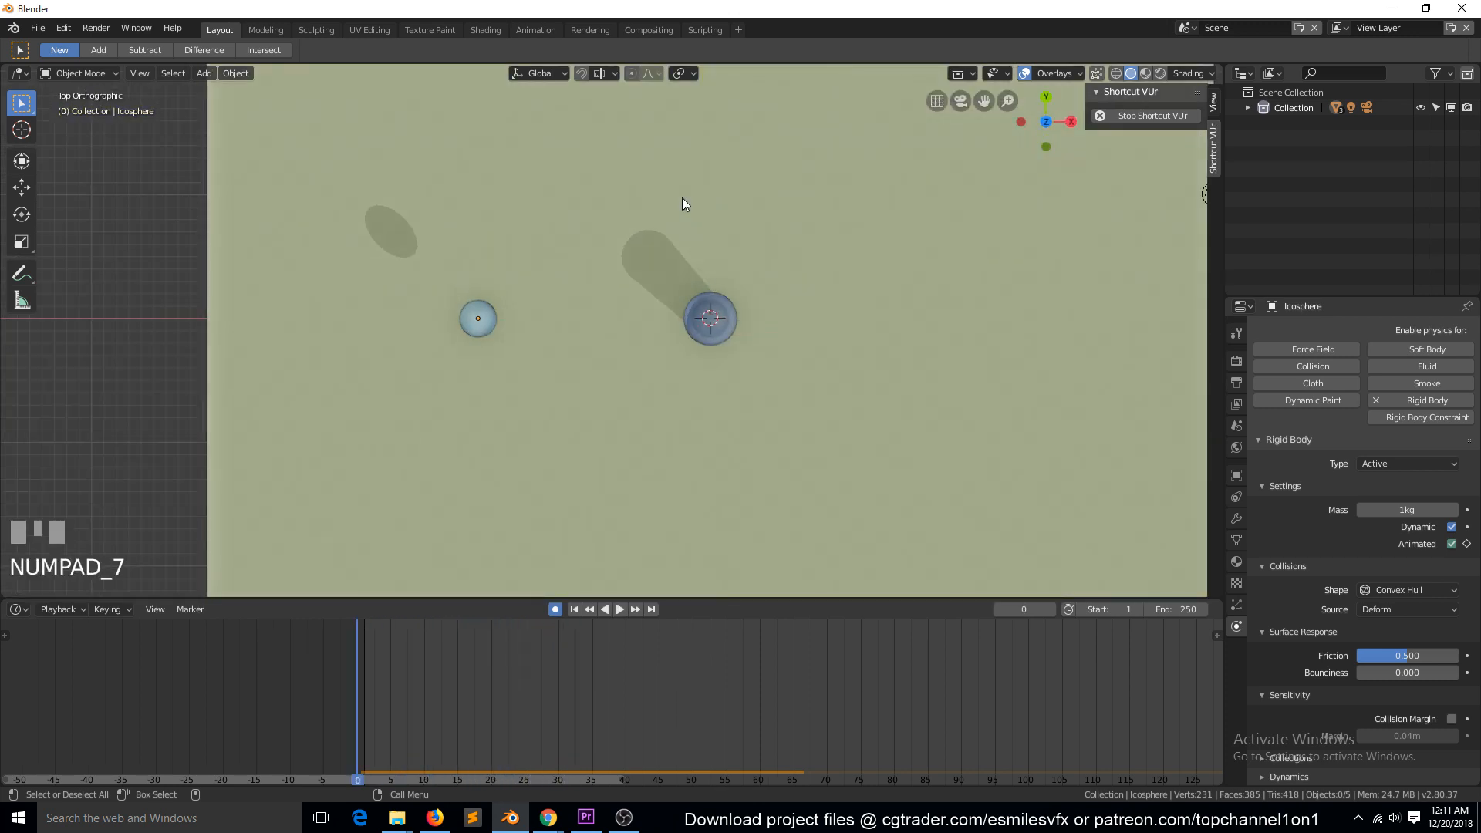
key(space)
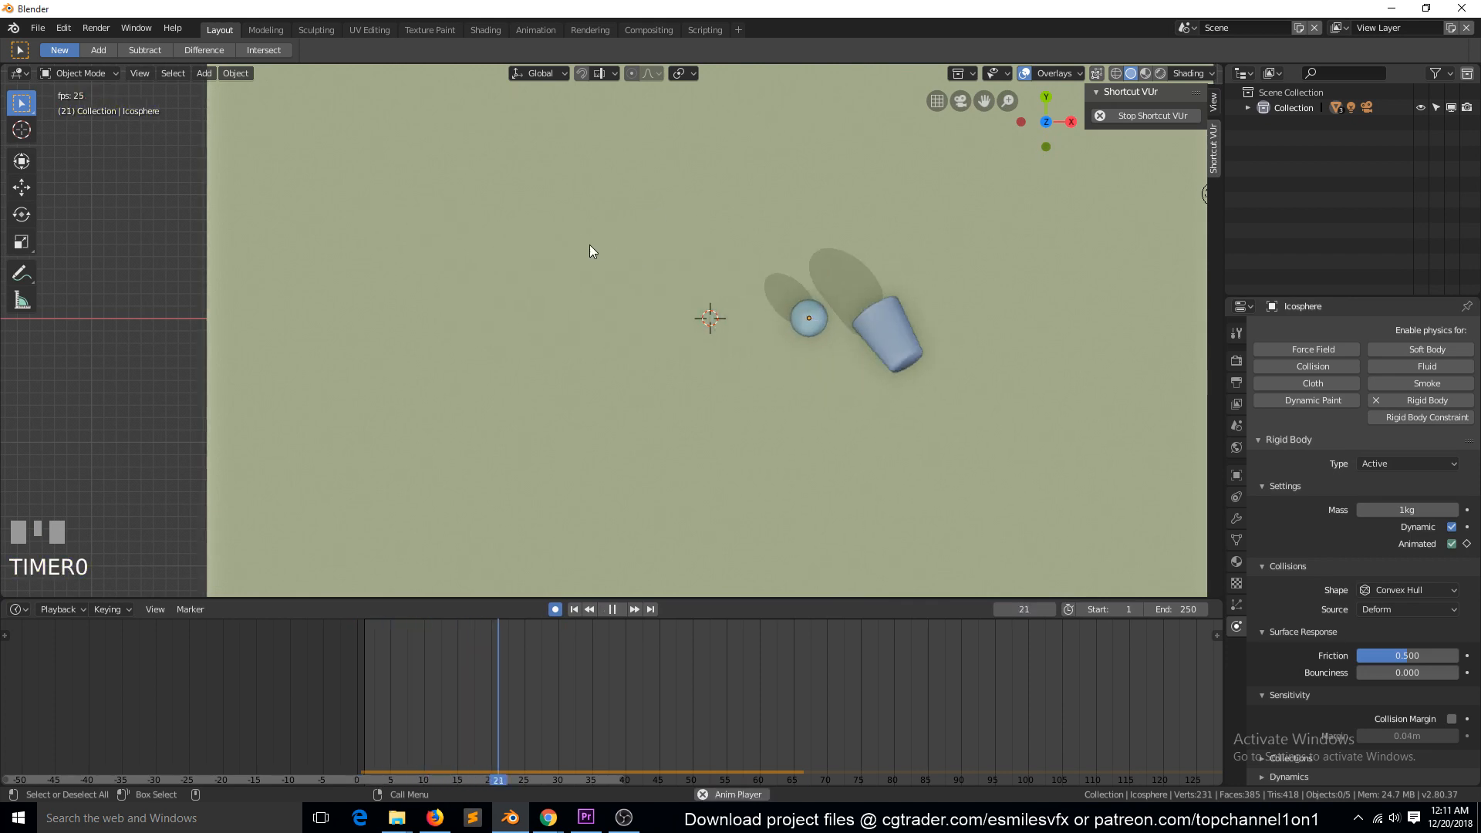
key(Escape)
Open the ball's curves in the graph editor, show the Y Location channel and select only that curve's keyframes
click(475, 330)
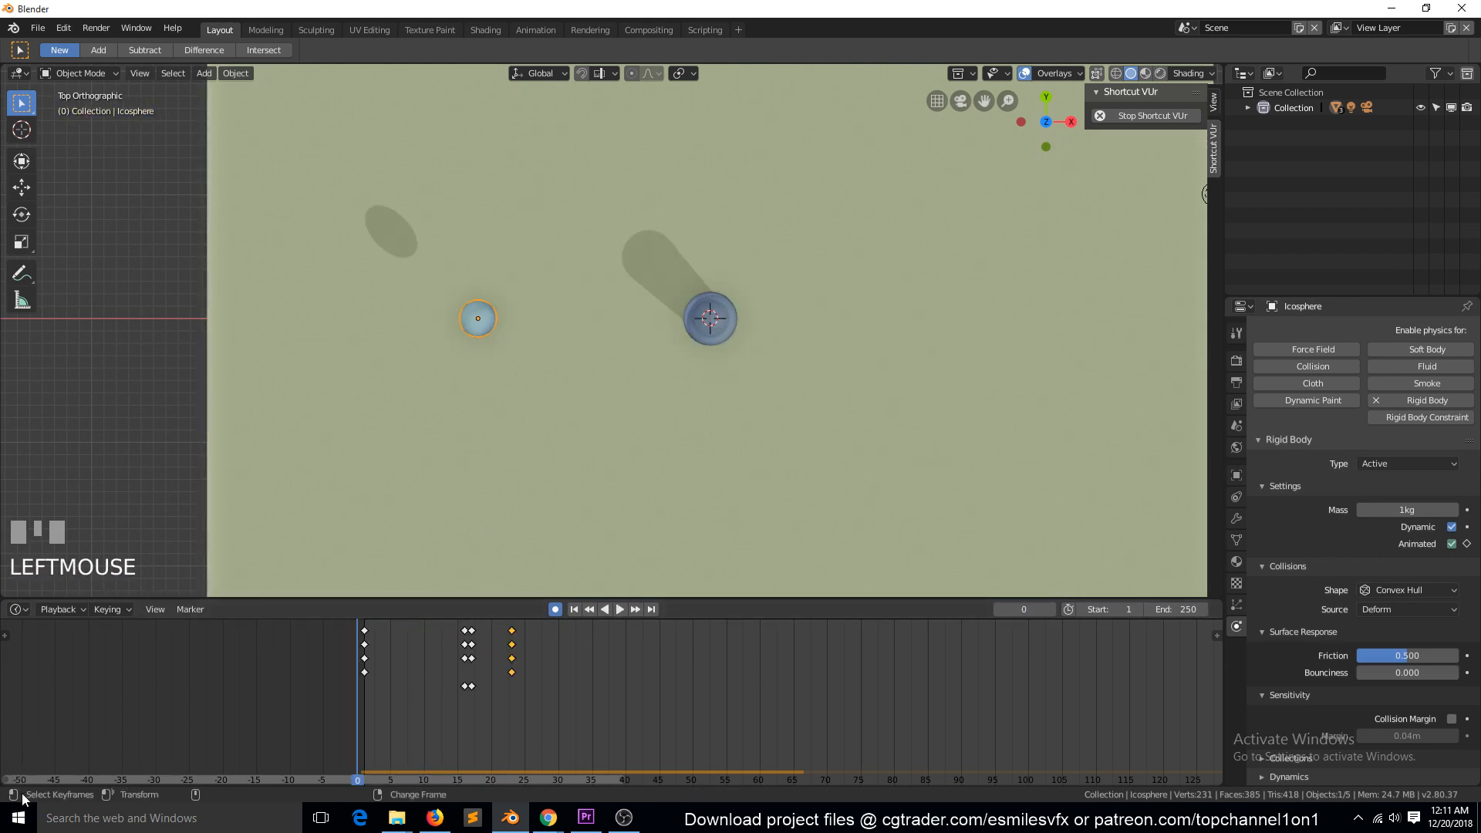
key(ctrl+Tab)
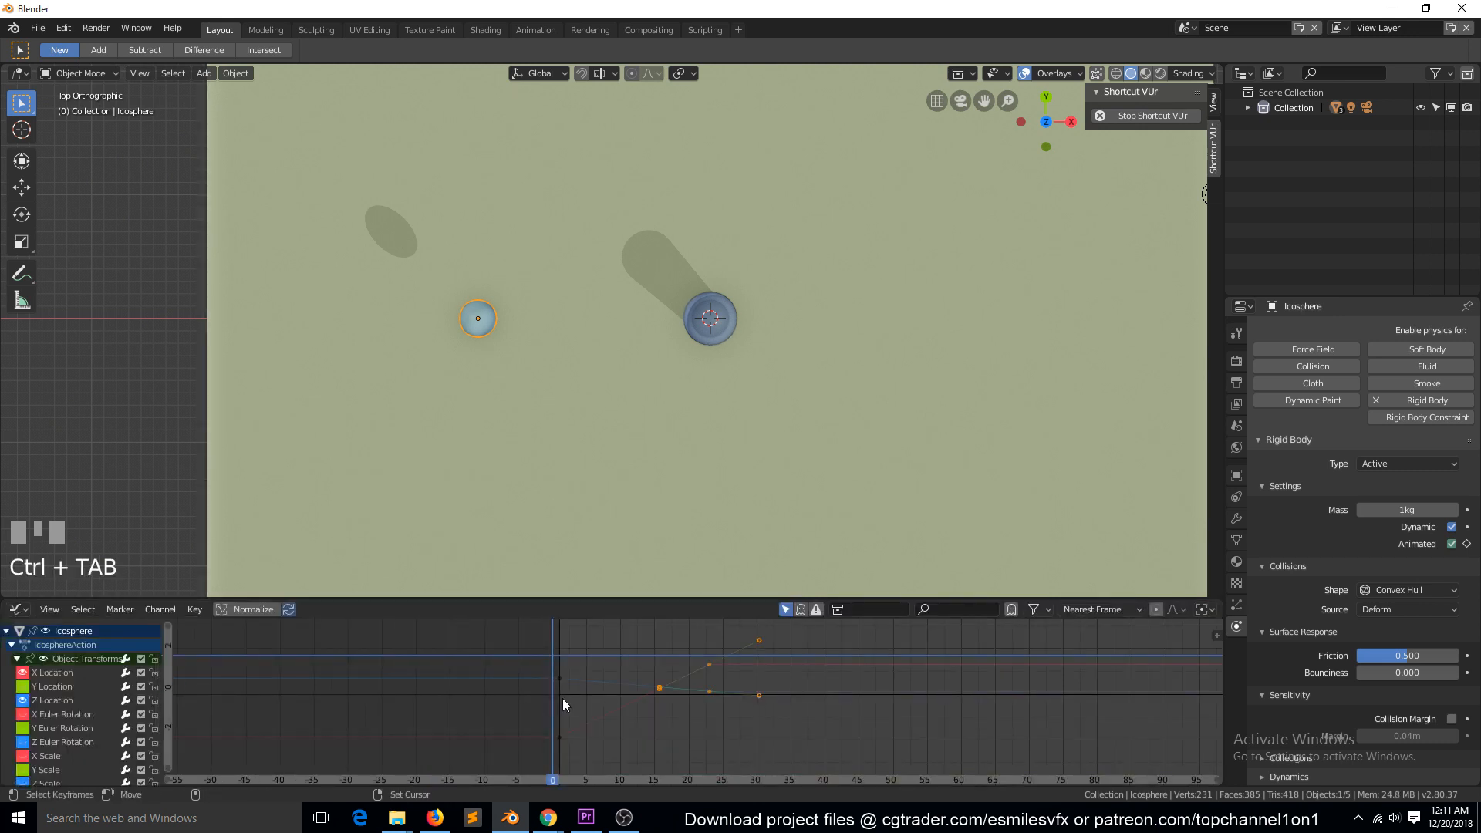
click(22, 687)
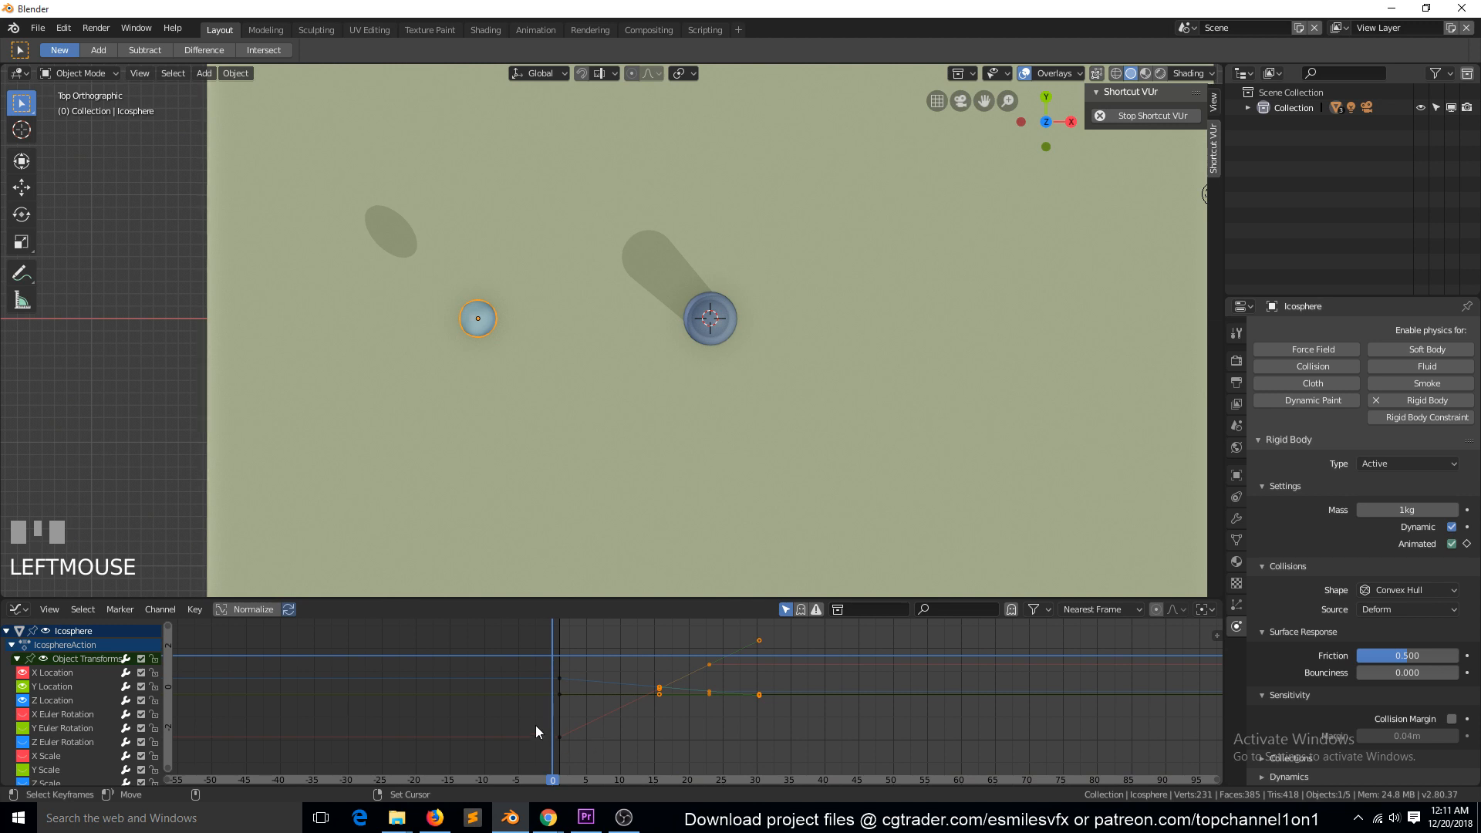
click(75, 685)
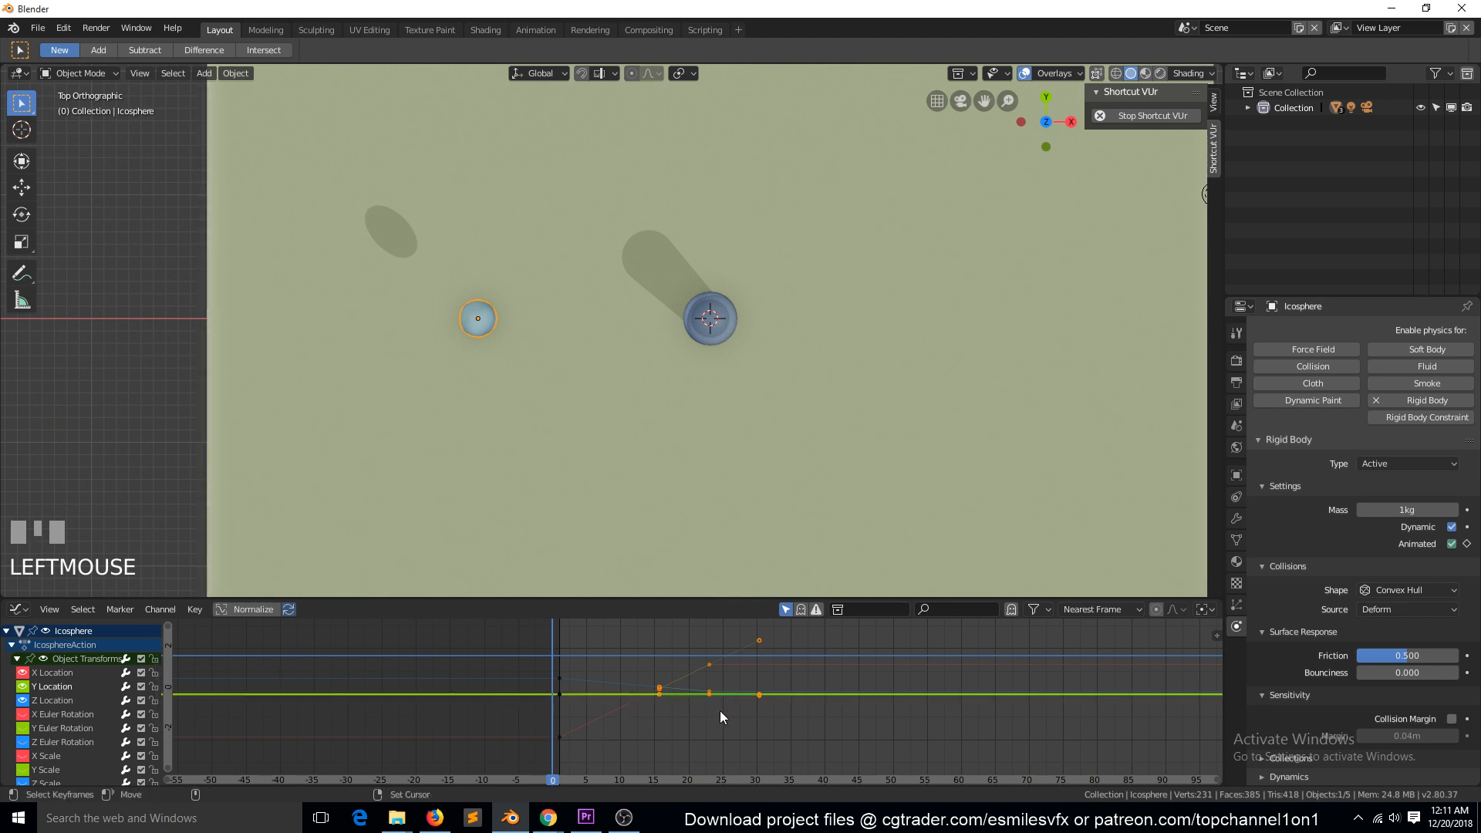
key(KP_Decimal)
scroll(712, 693, down, 3)
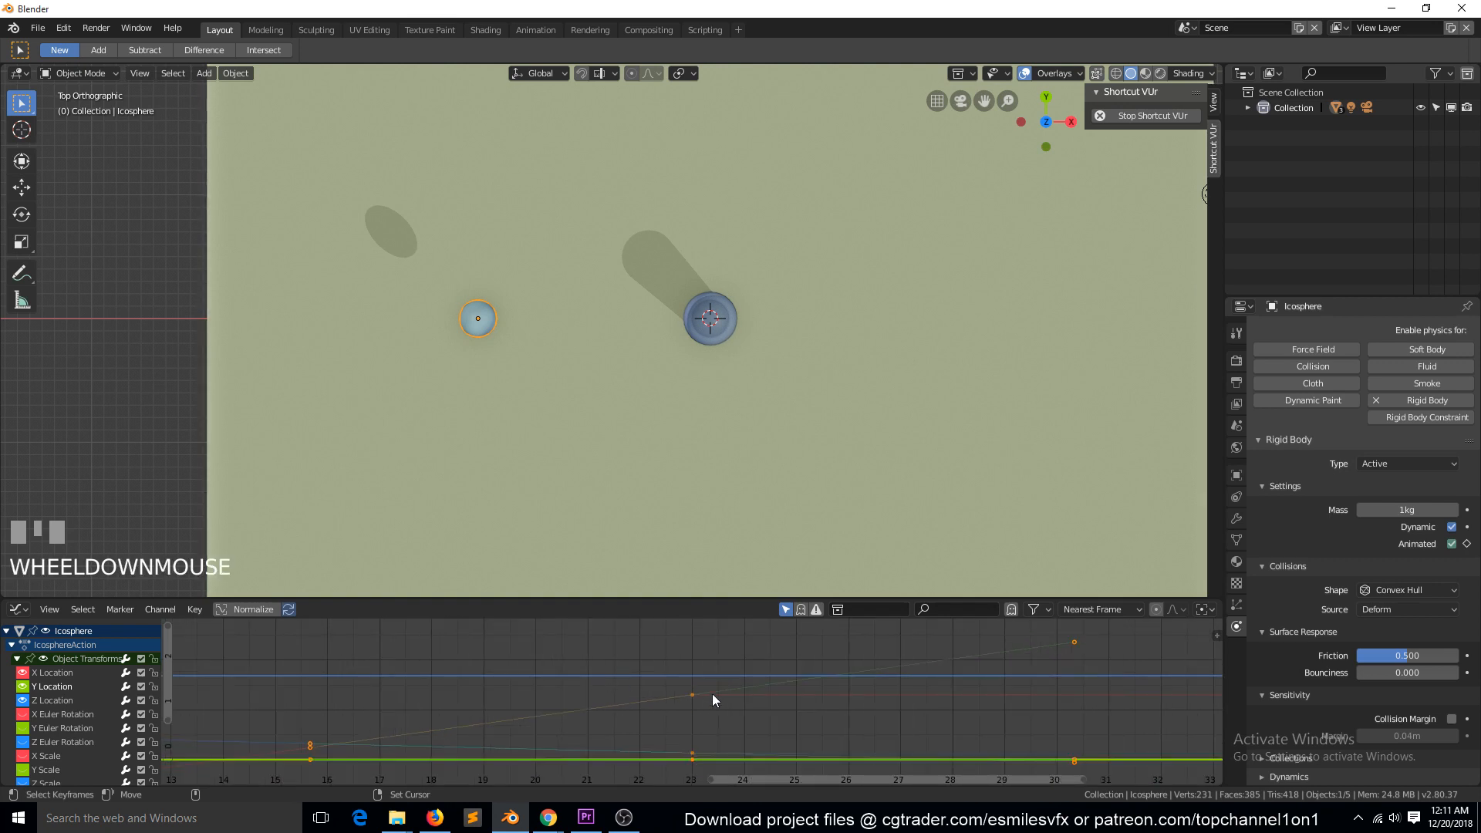
key(a)
scroll(697, 742, down, 2)
click(697, 741)
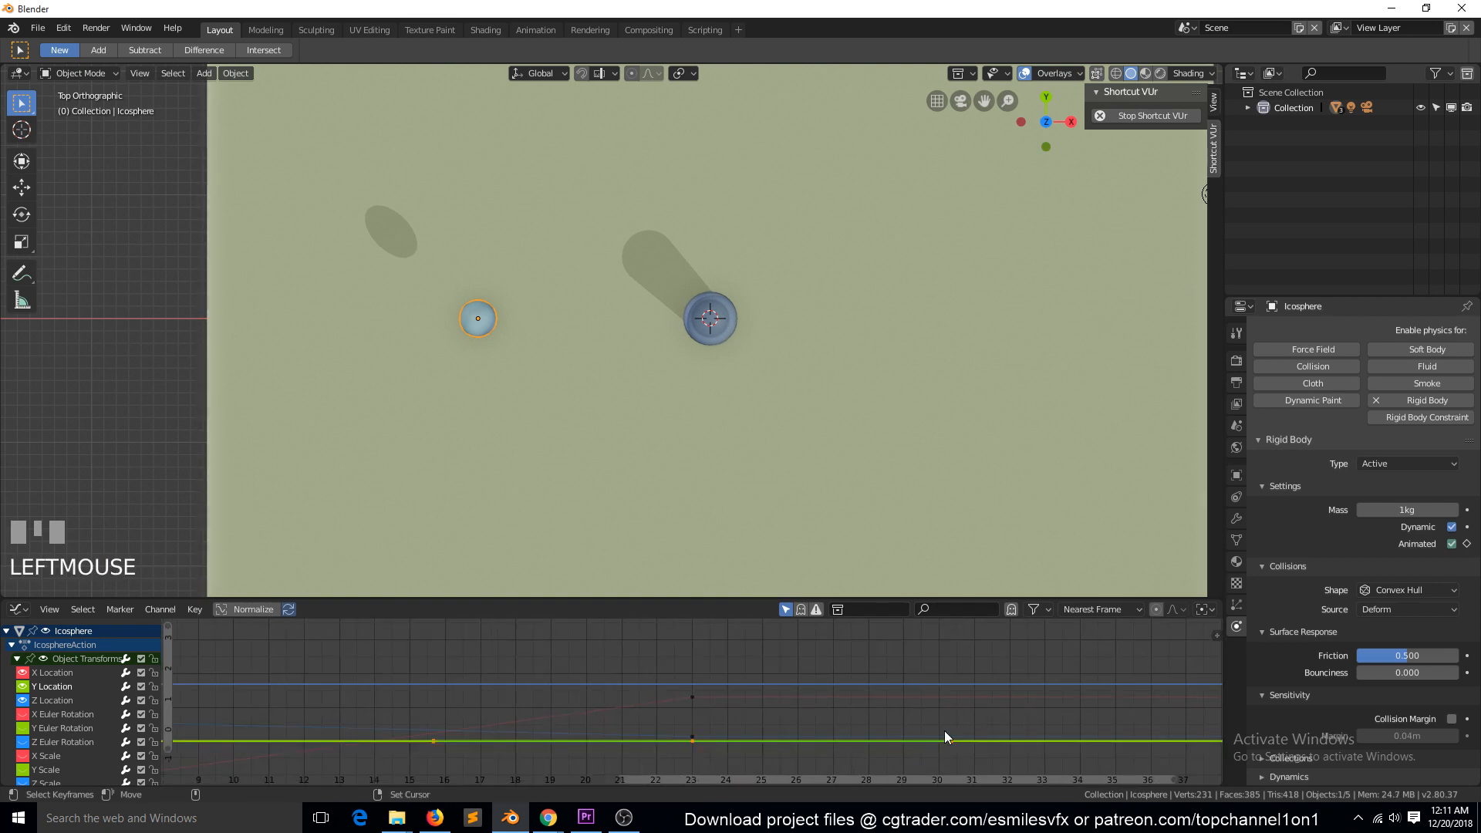
Scrub to frame 13 and raise the selected Y Location keyframes slightly so the ball hits the cup off-centre
right_drag(391, 684, 340, 695)
key(g)
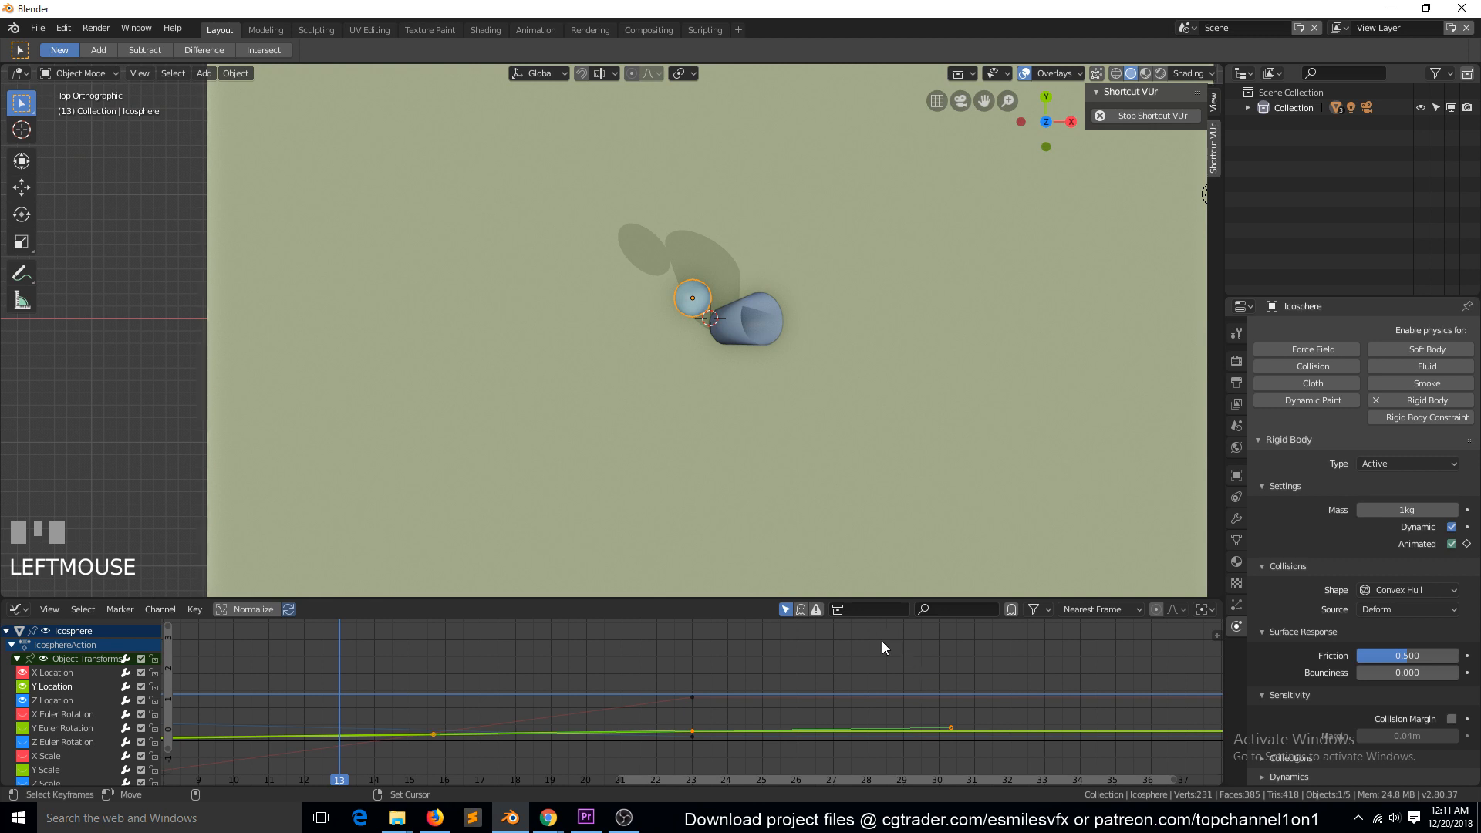
scroll(819, 729, down, 1)
key(g)
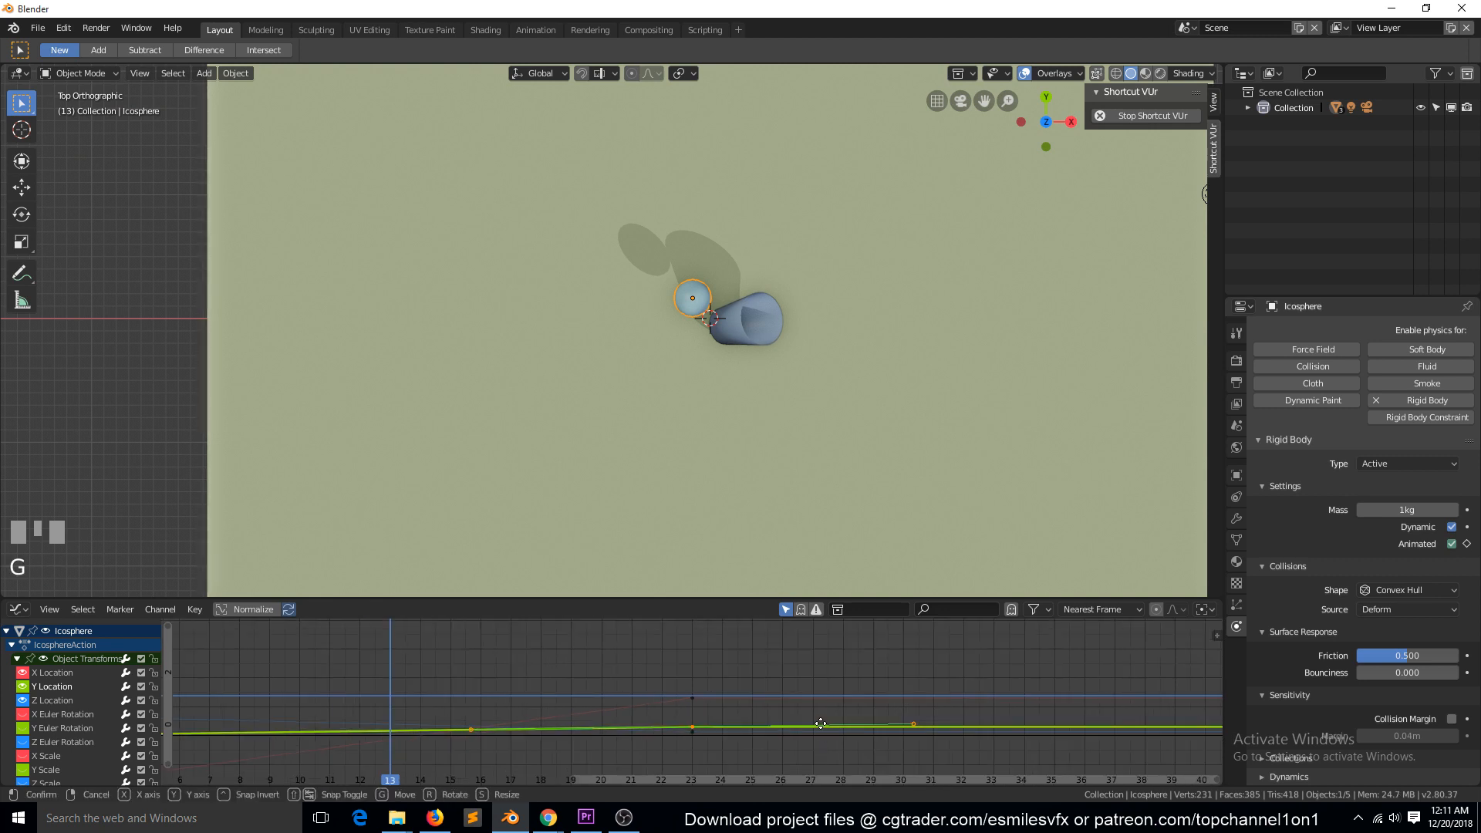
click(821, 723)
Set the handle type of all the ball's visible location keyframes to Vector
key(a)
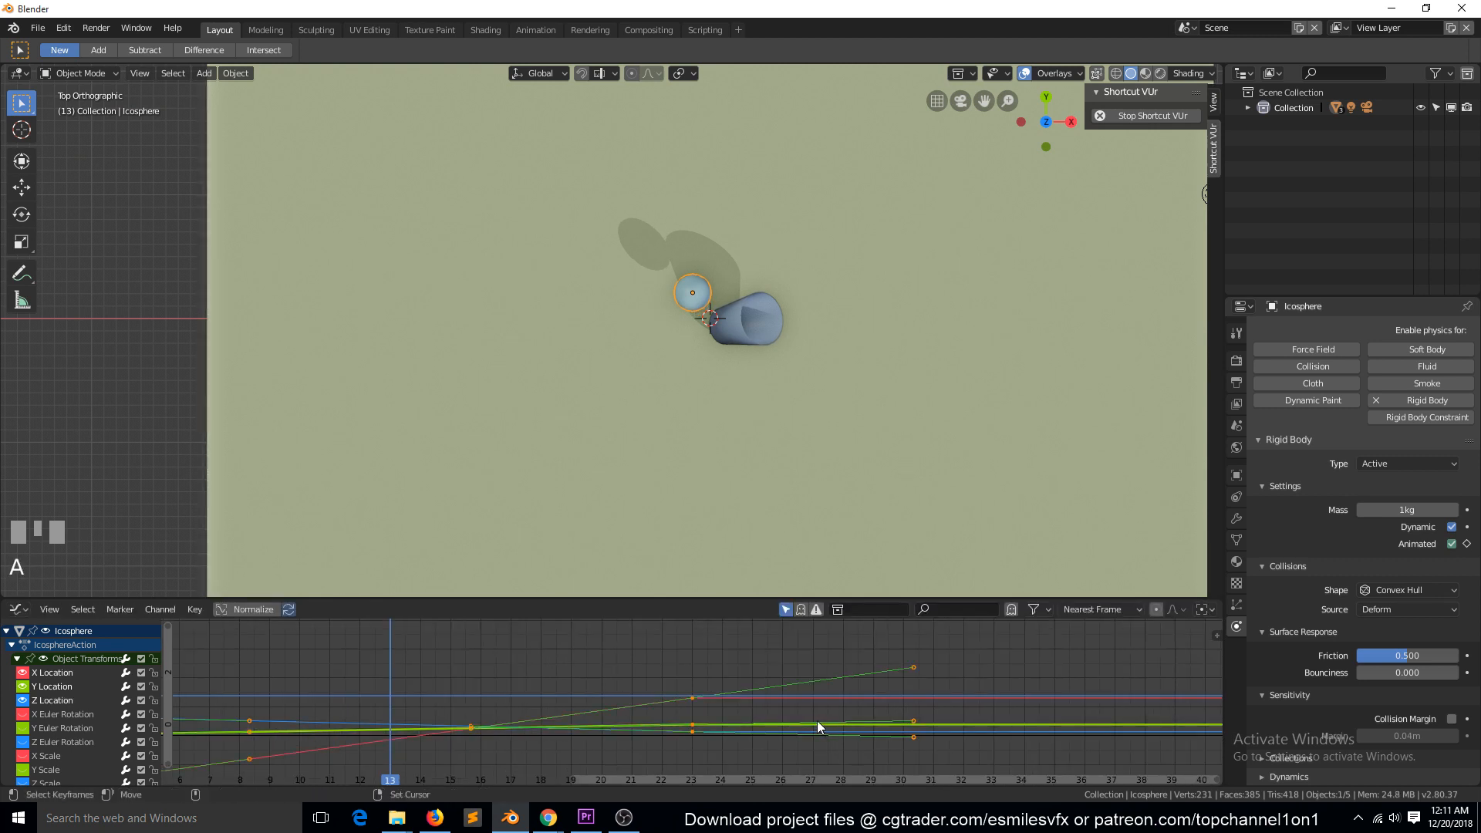
key(v)
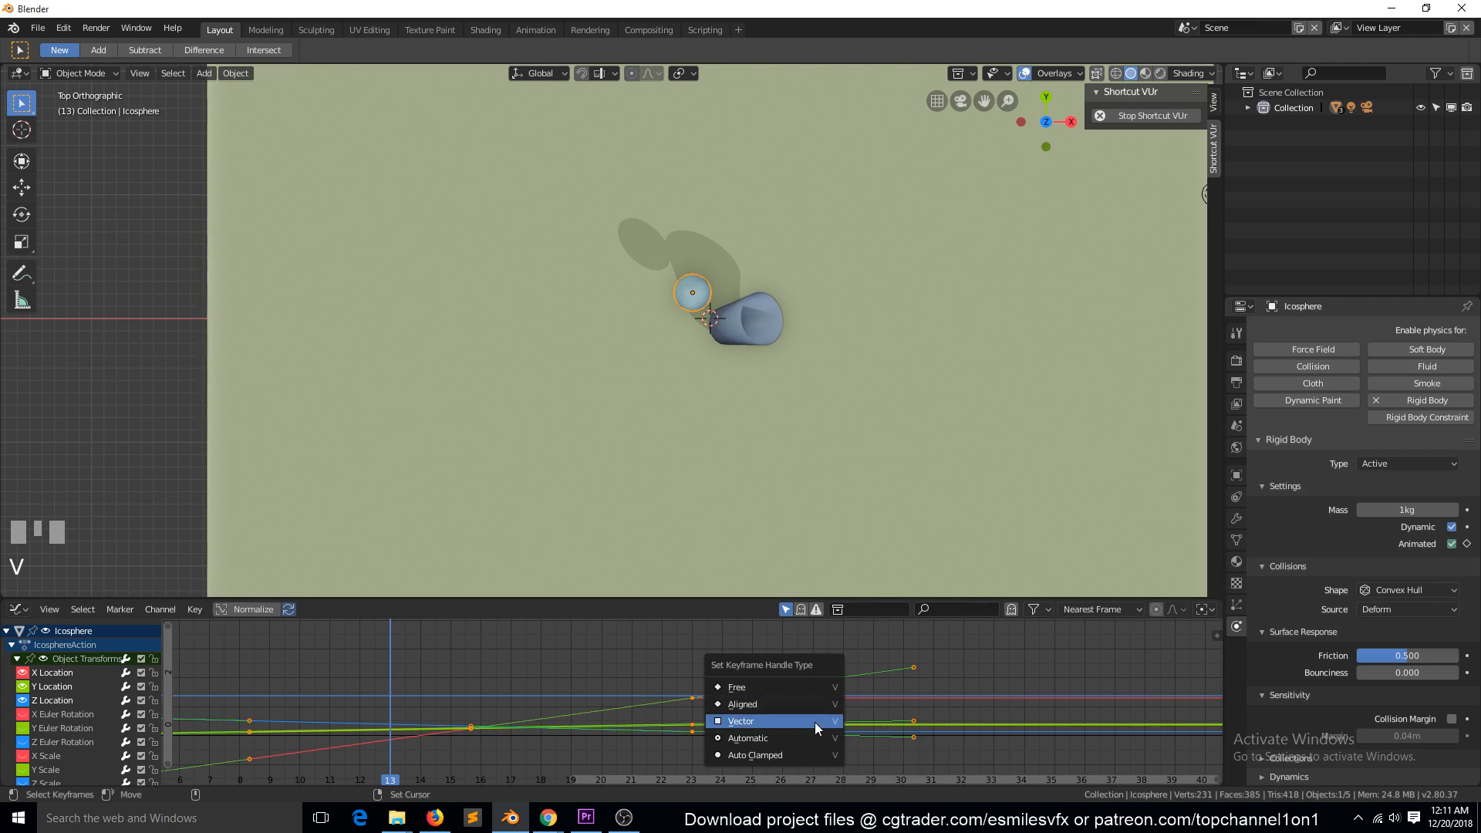
click(816, 721)
key(a)
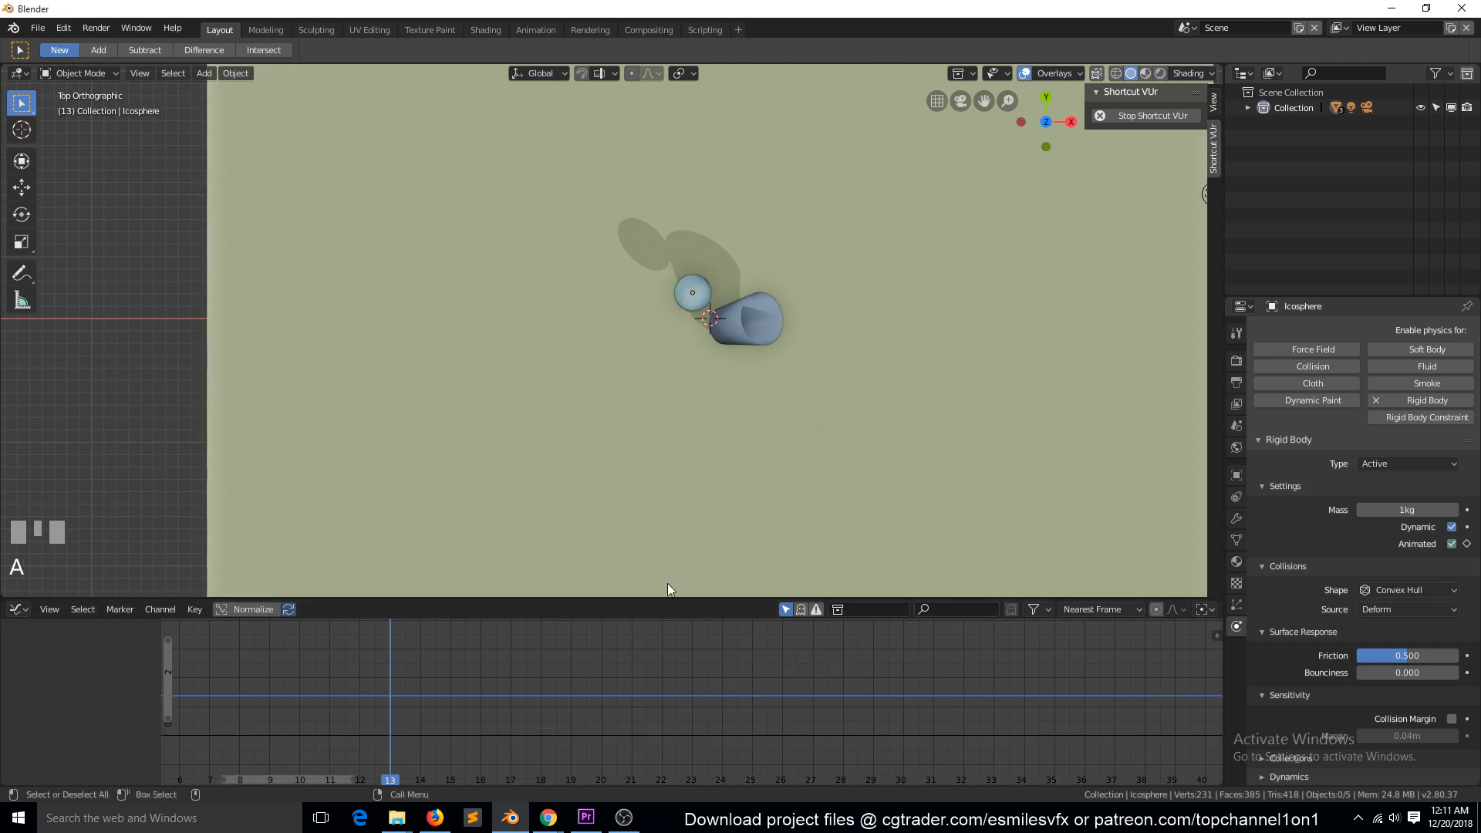
Switch back to the timeline, select the ball, rewind to frame 0 and replay the simulation from the top view
click(20, 609)
click(526, 706)
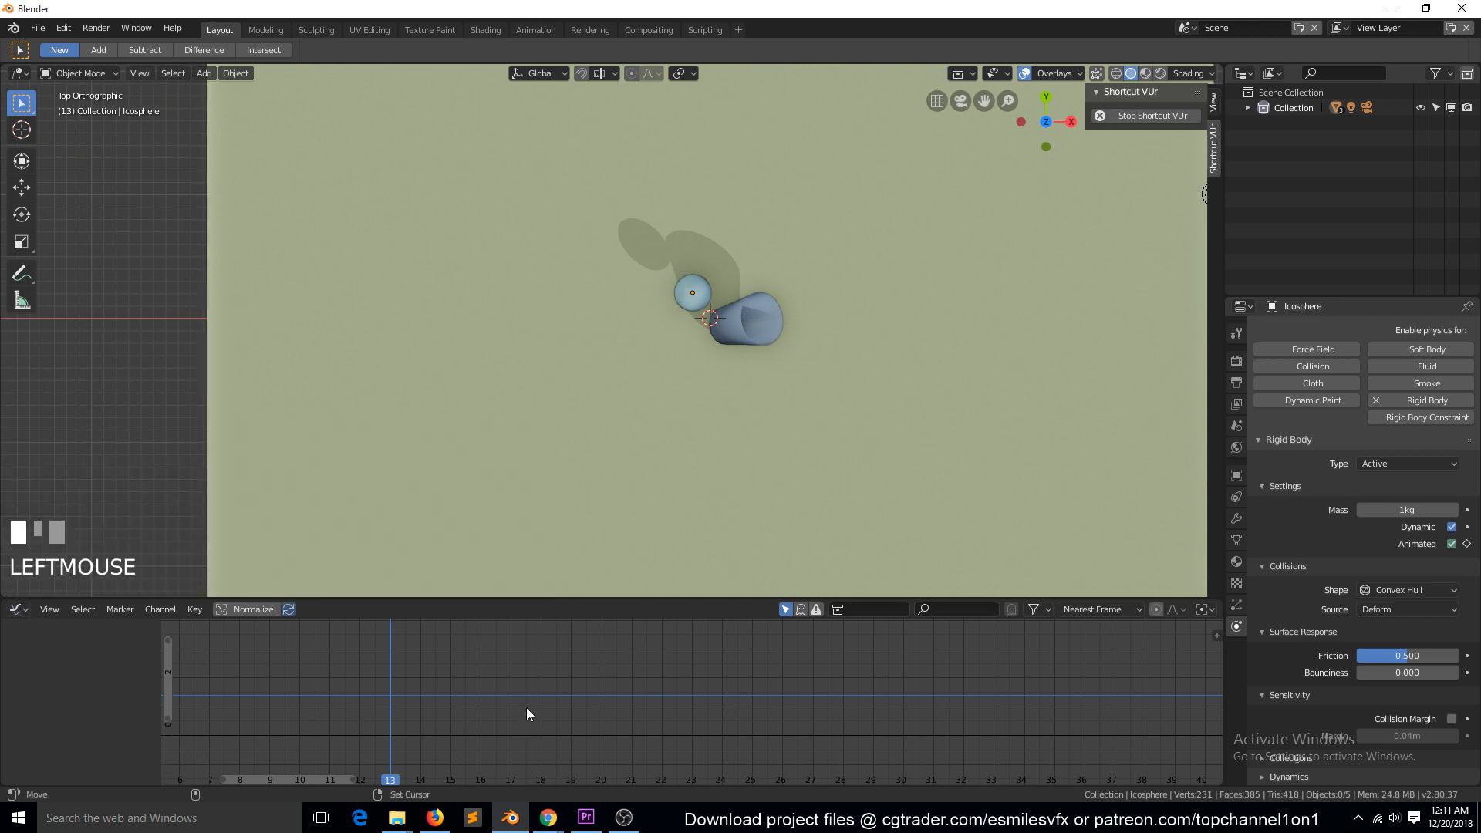
key(ctrl+Tab)
click(695, 301)
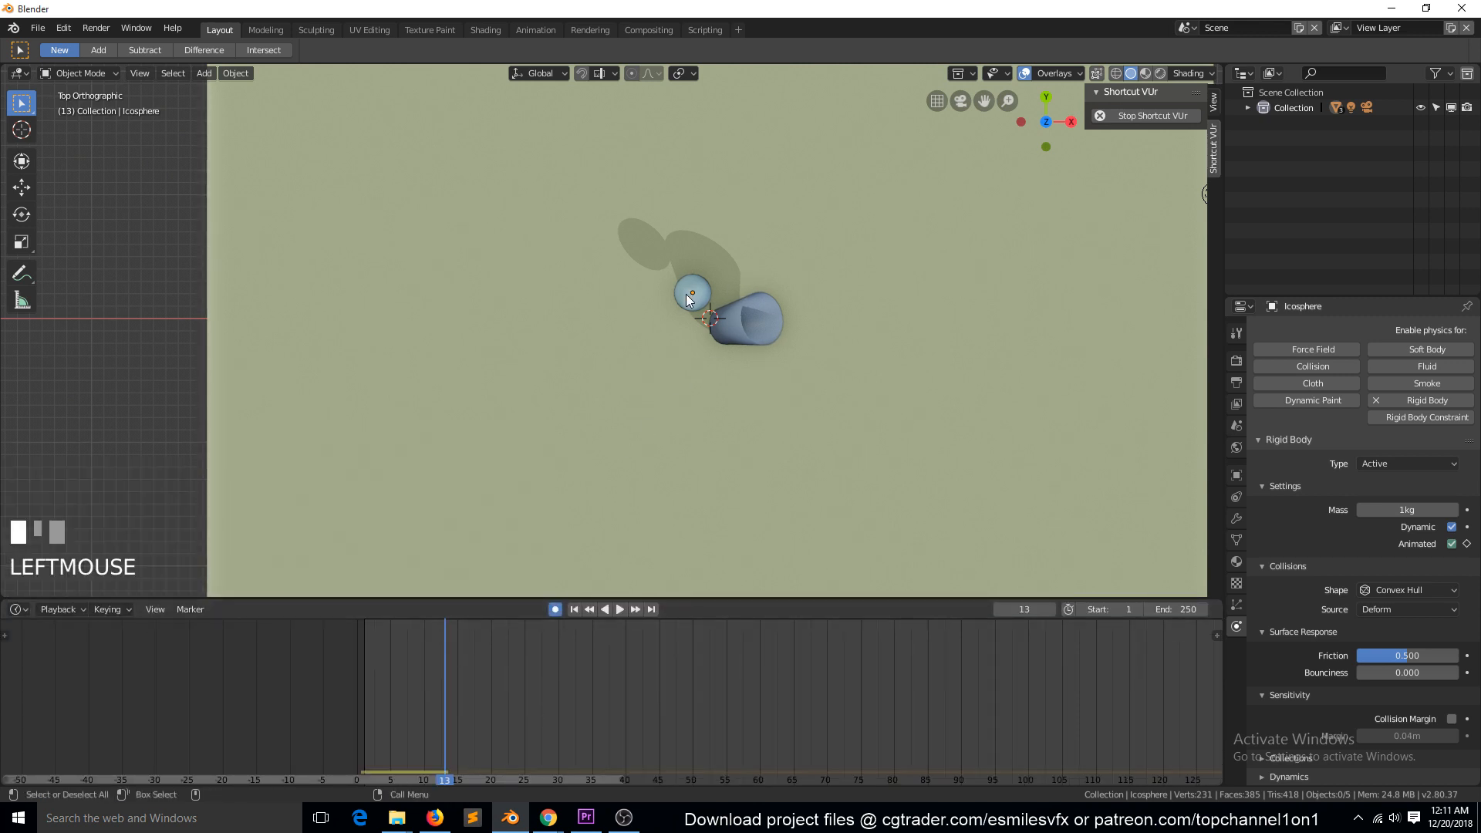
scroll(432, 640, down, 2)
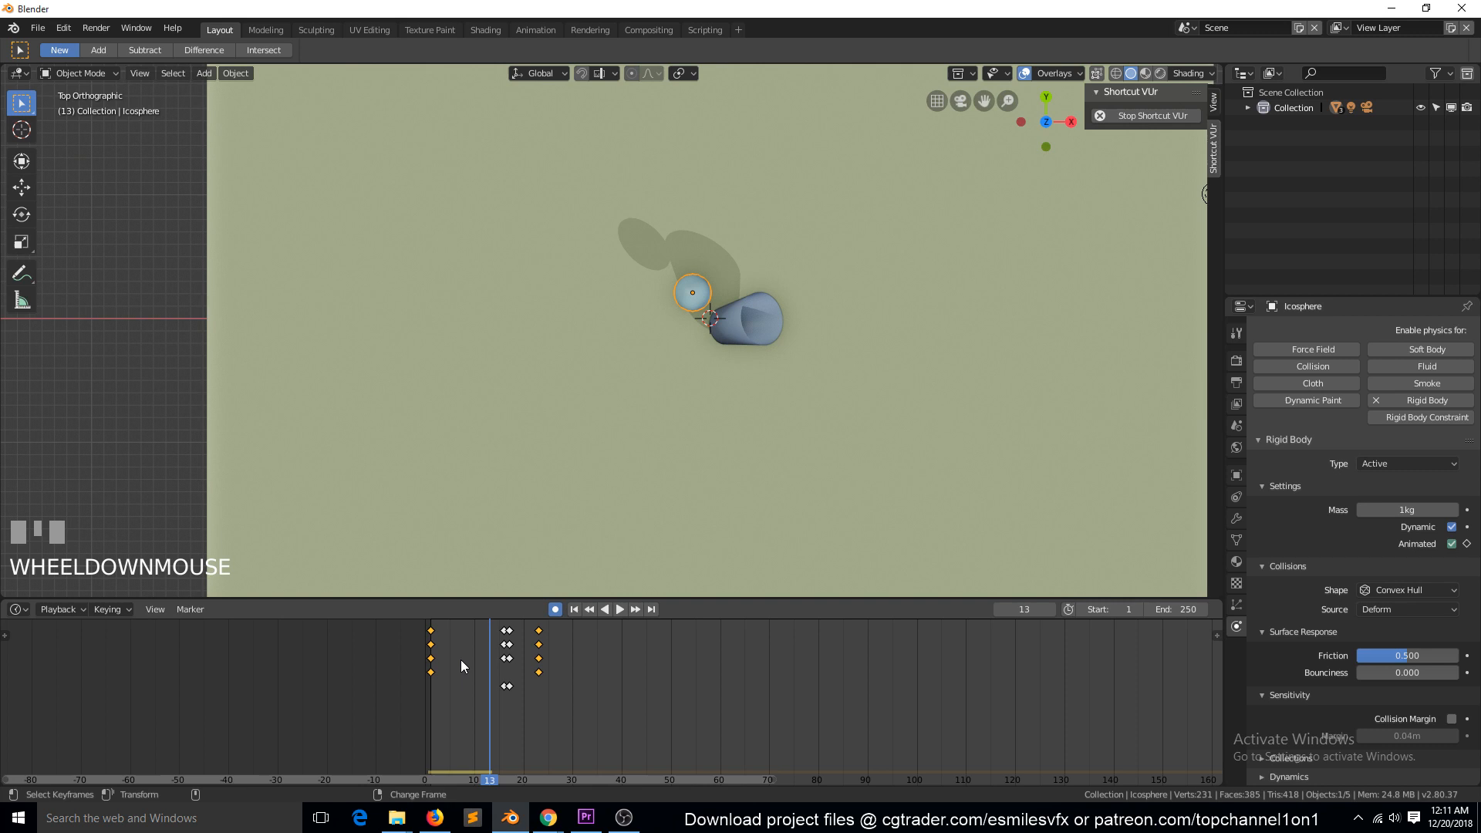
right_click(425, 637)
key(space)
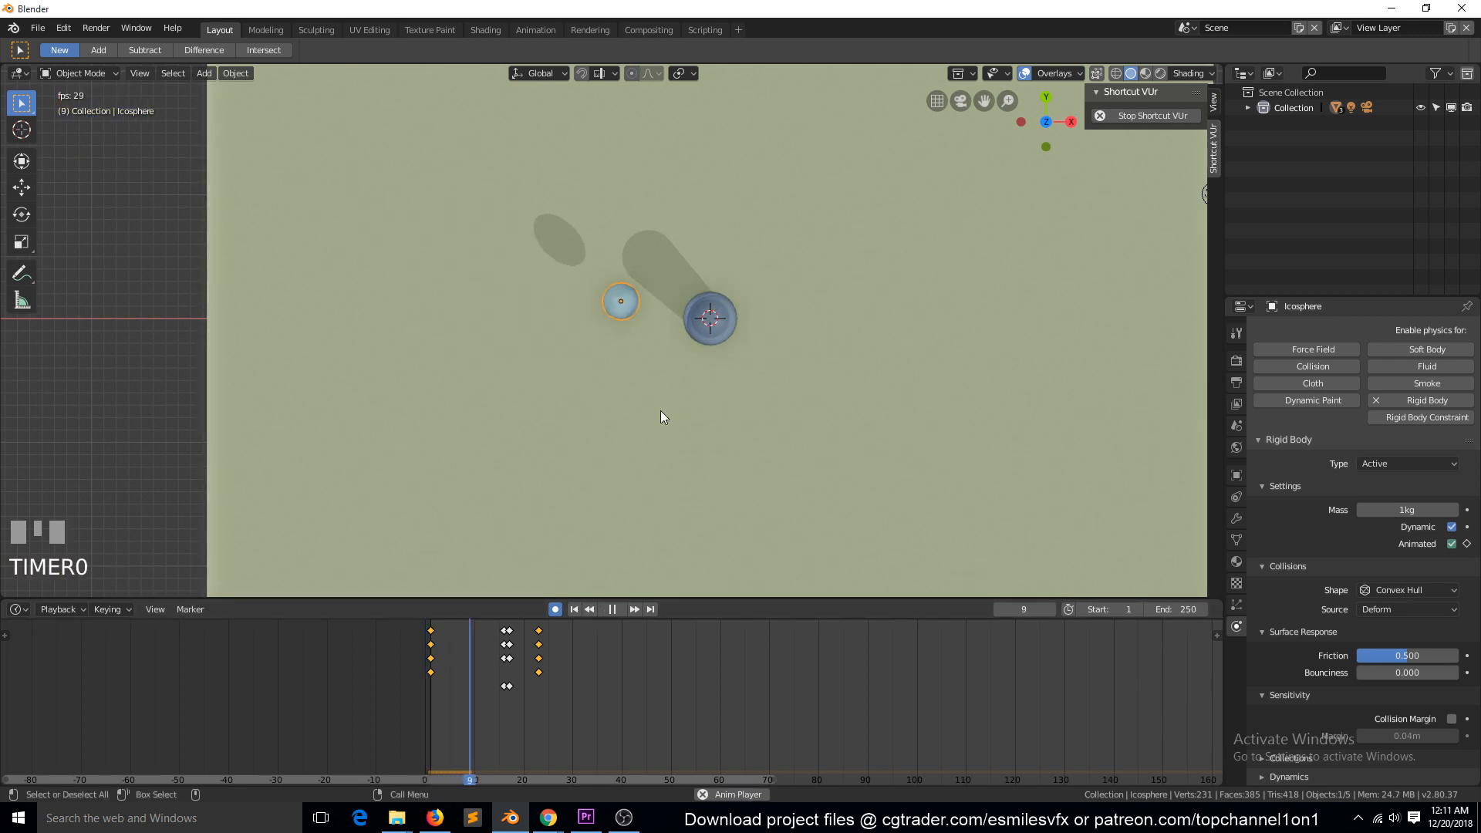
key(Escape)
Replay the simulation from two different perspective angles to check how the ball strikes the cup
key(grave)
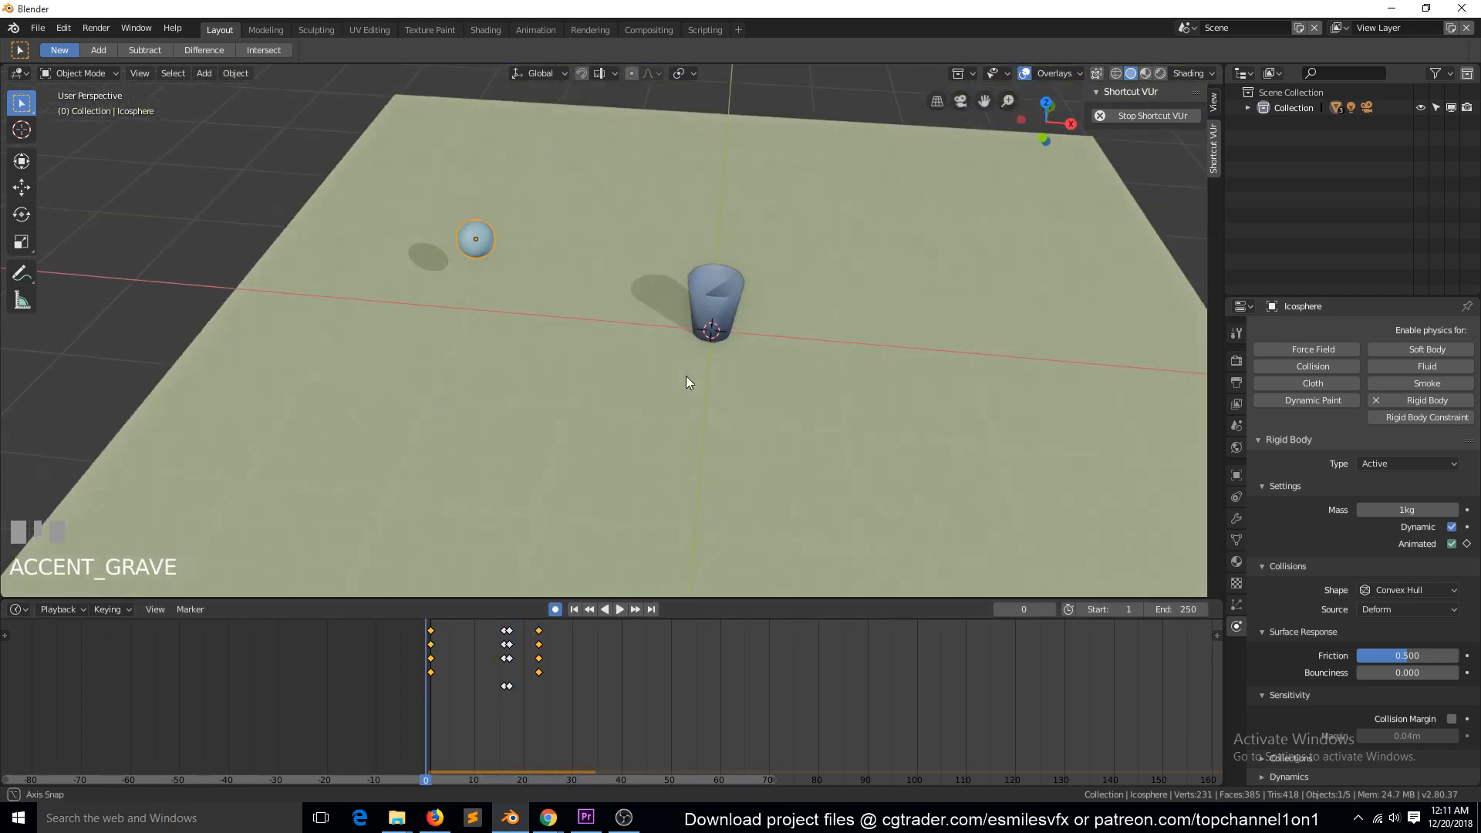
key(space)
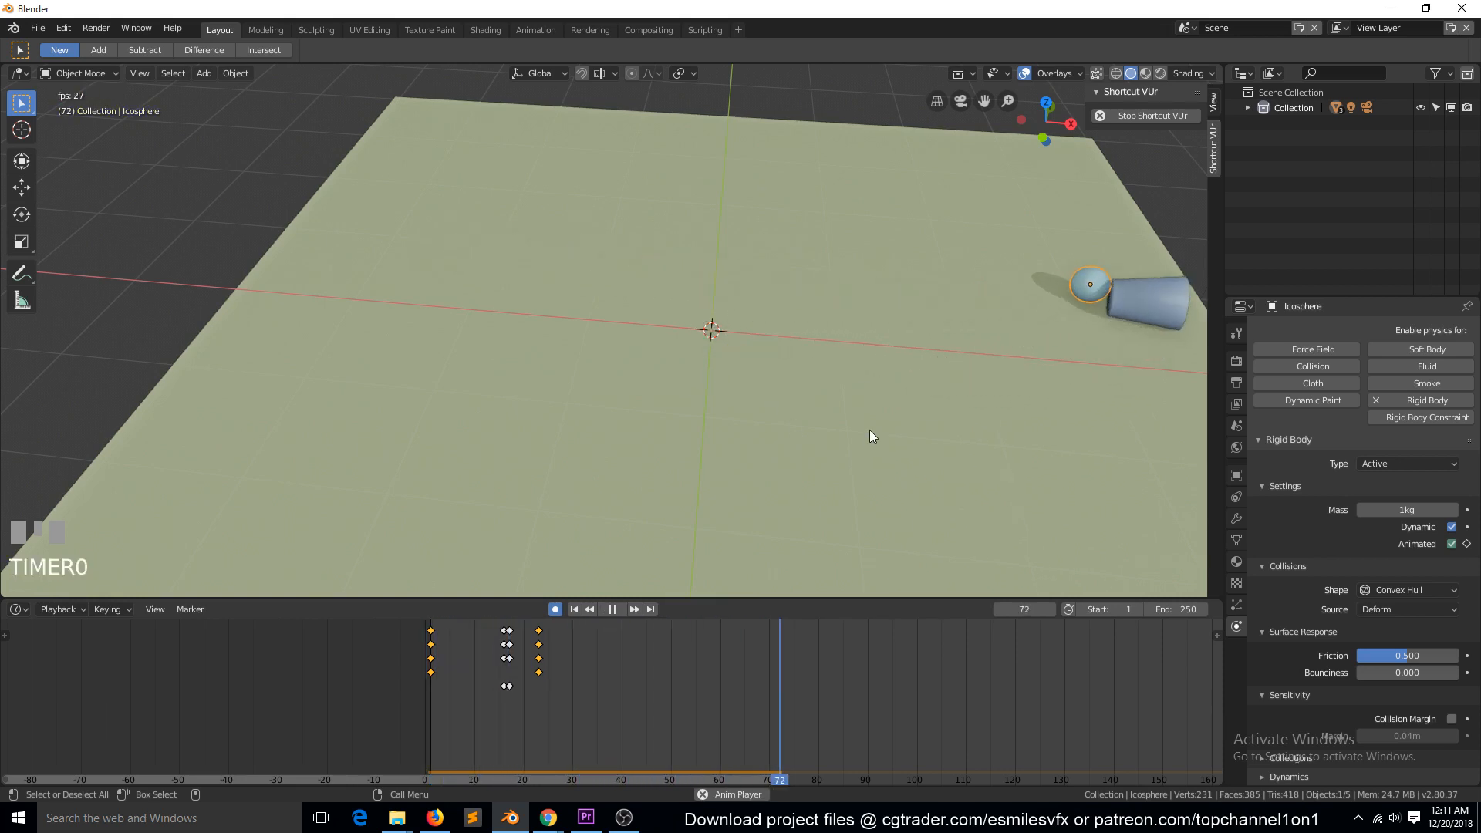
key(Escape)
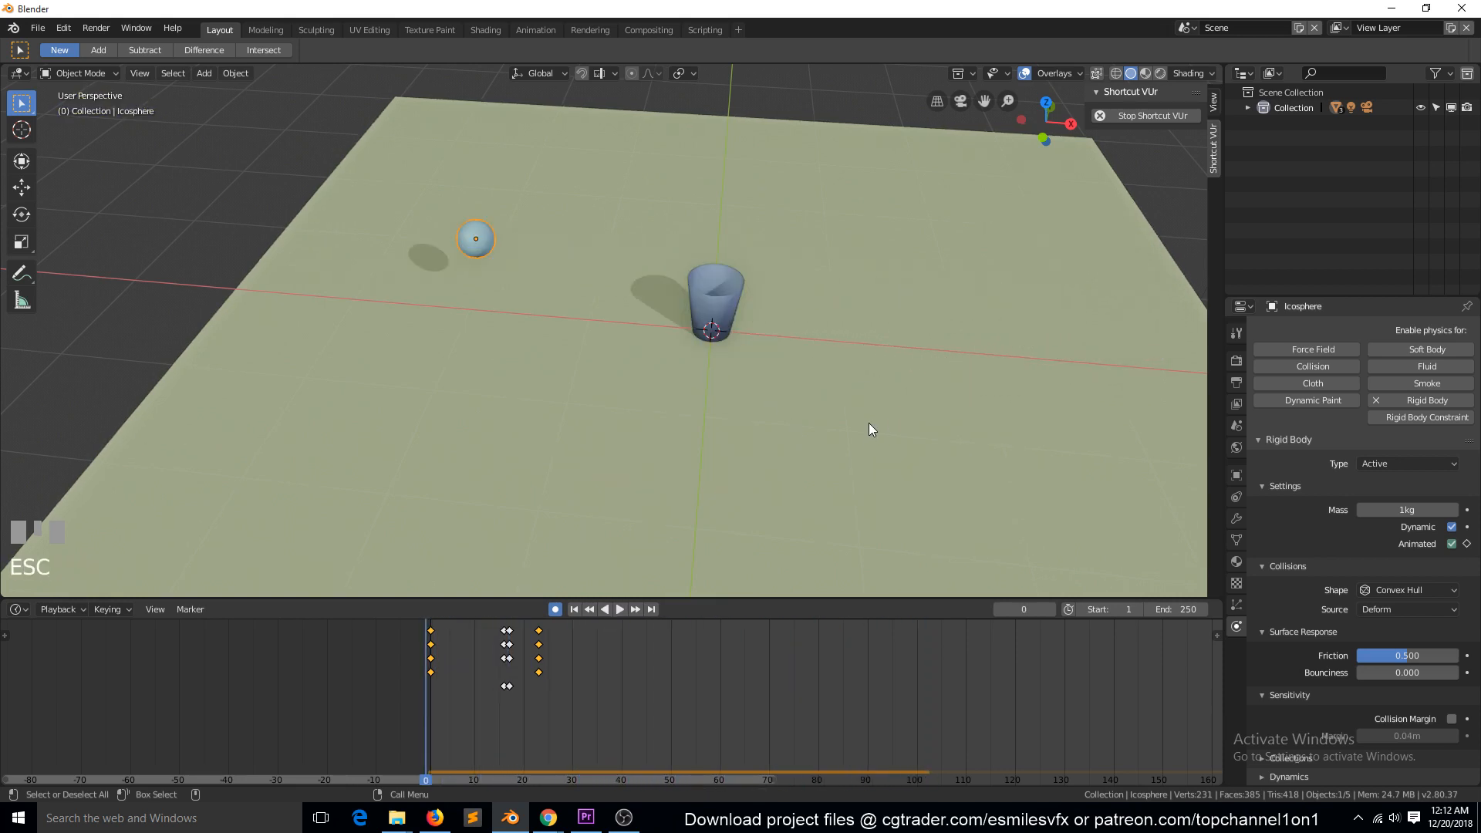
key(grave)
key(space)
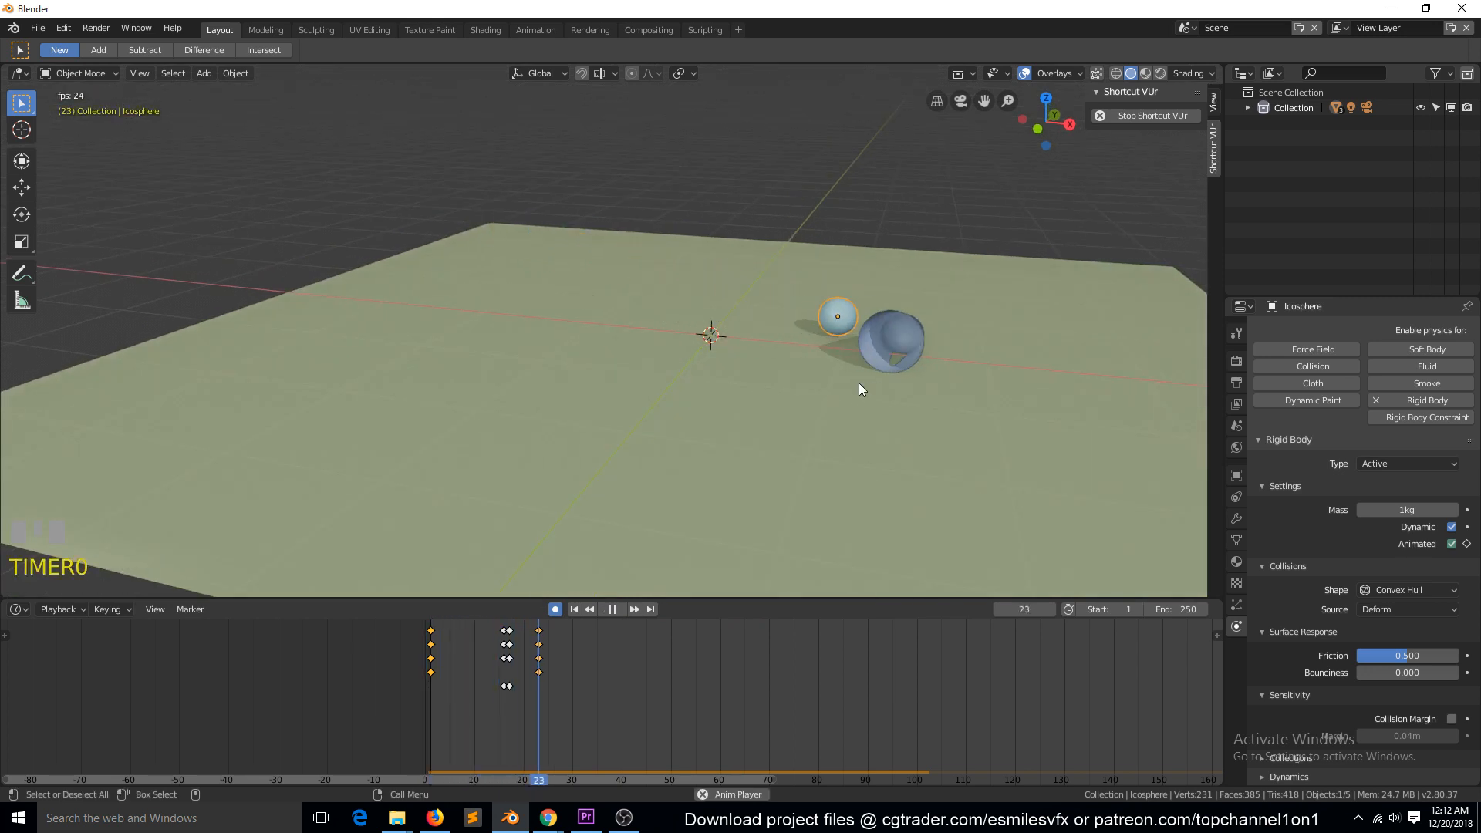
key(Escape)
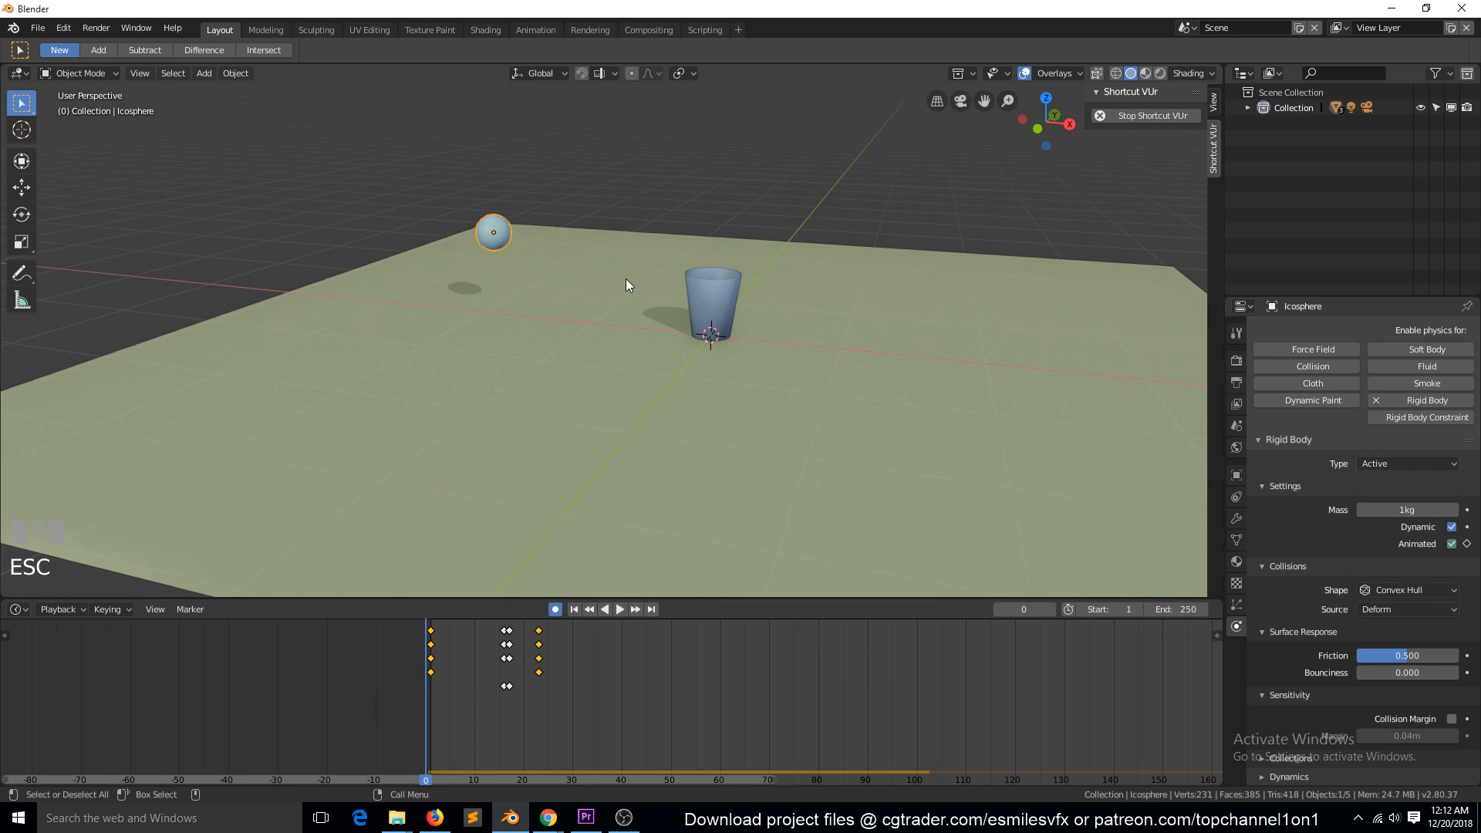
scroll(626, 281, up, 1)
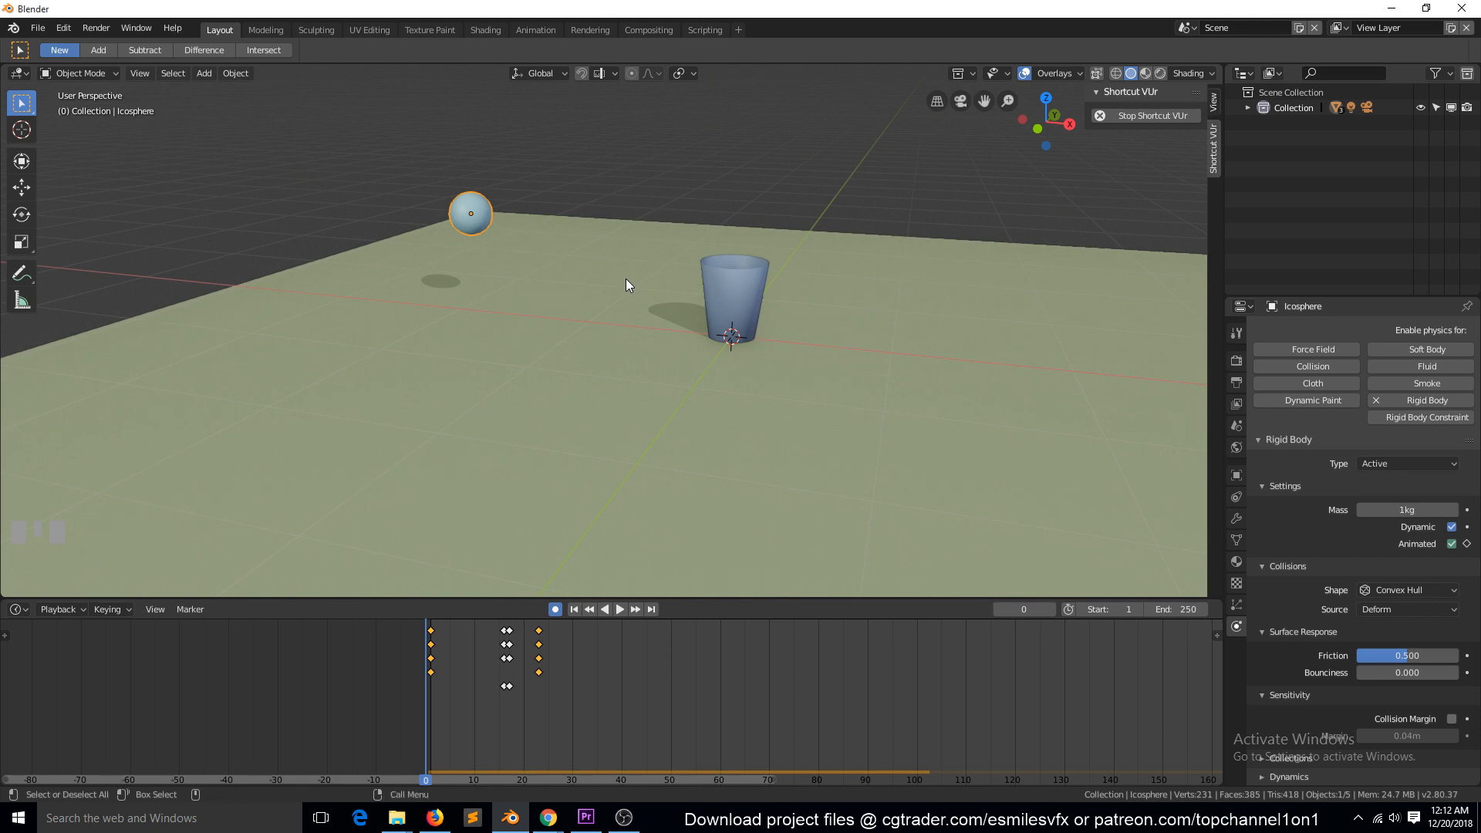
Start saving the scene, create a folder named "fluid sim" inside the december folder, and open it as the save location
key(ctrl+s)
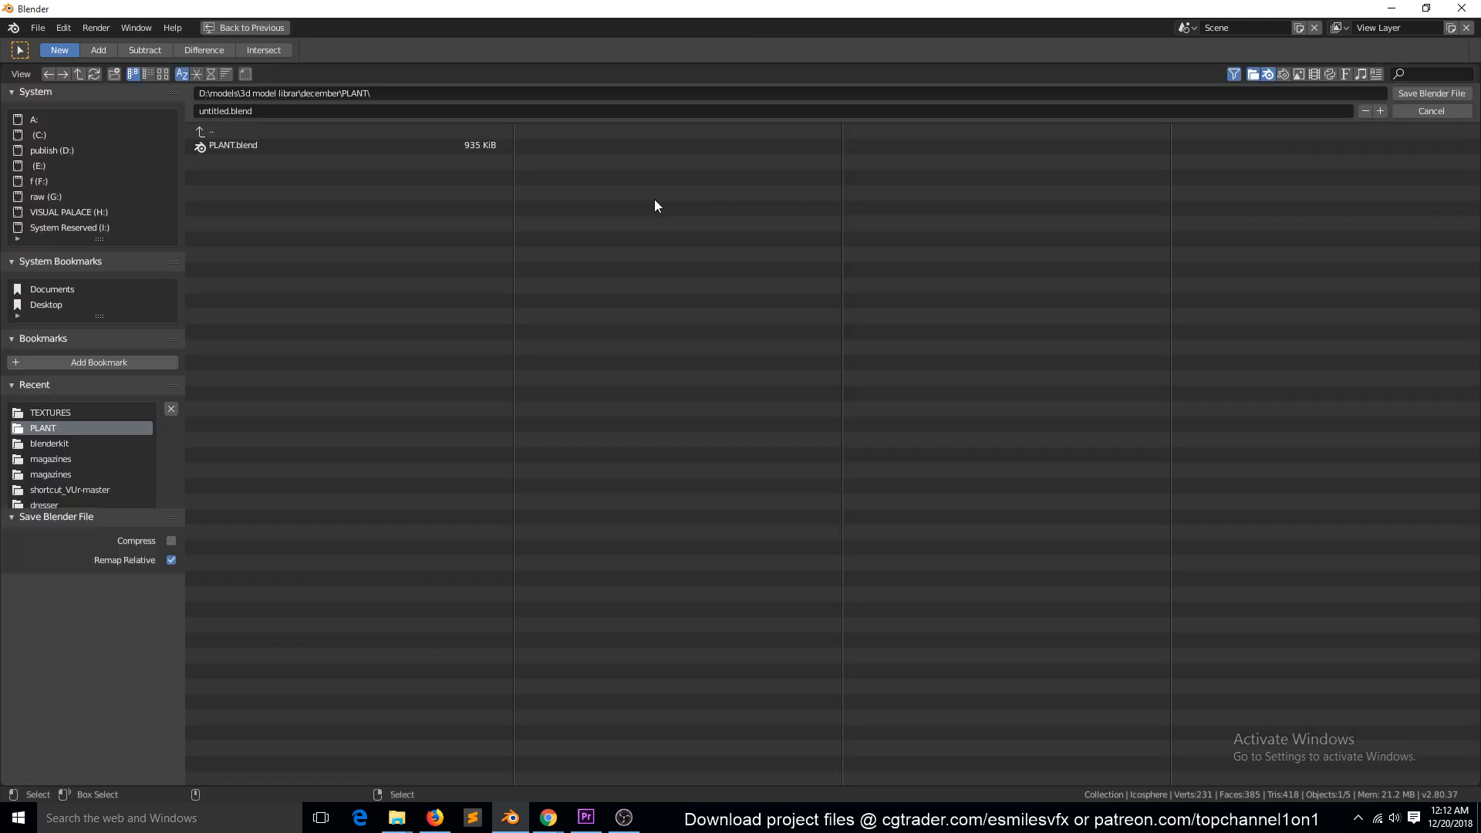
click(220, 127)
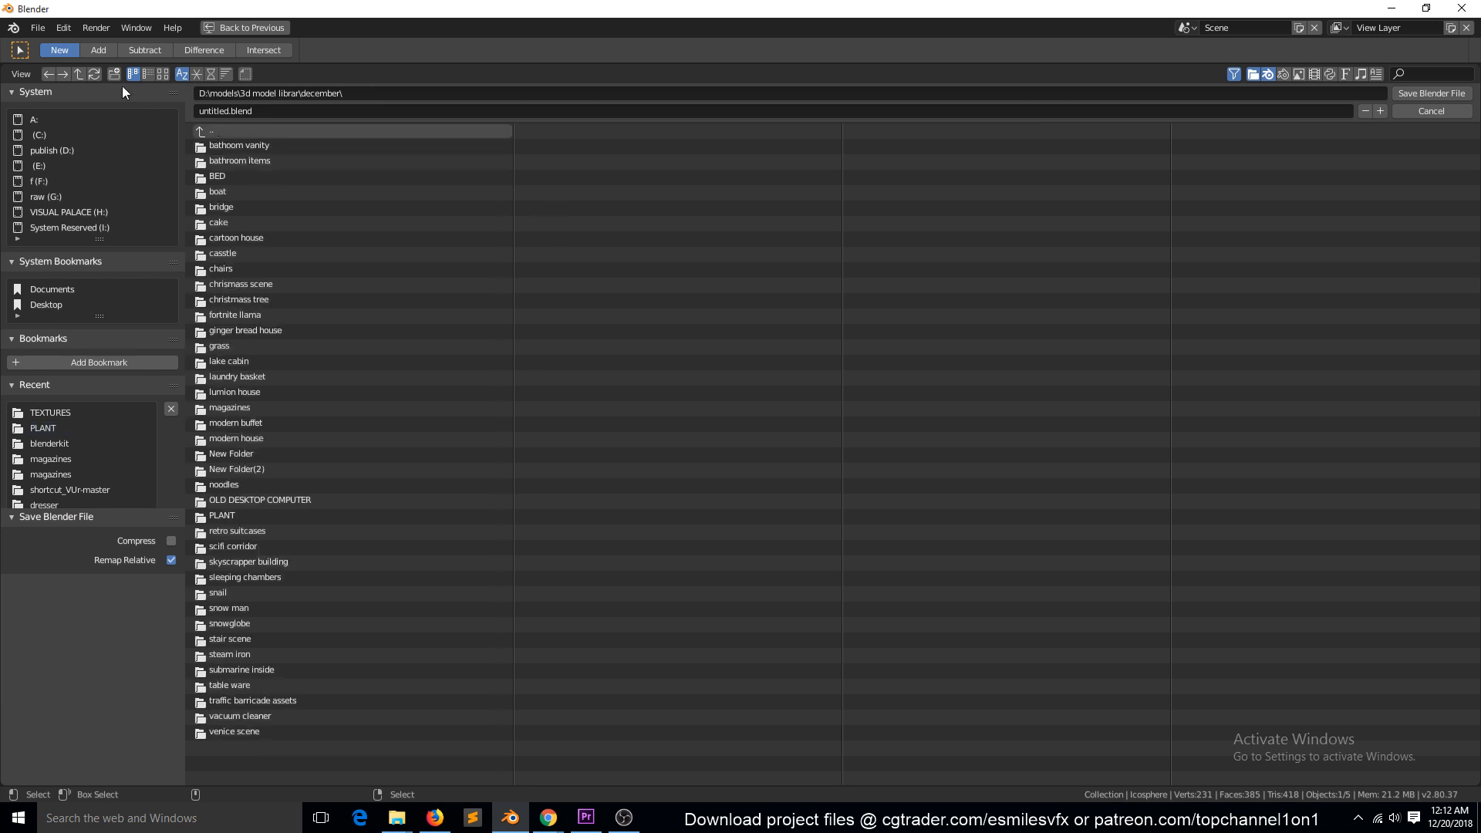
click(116, 74)
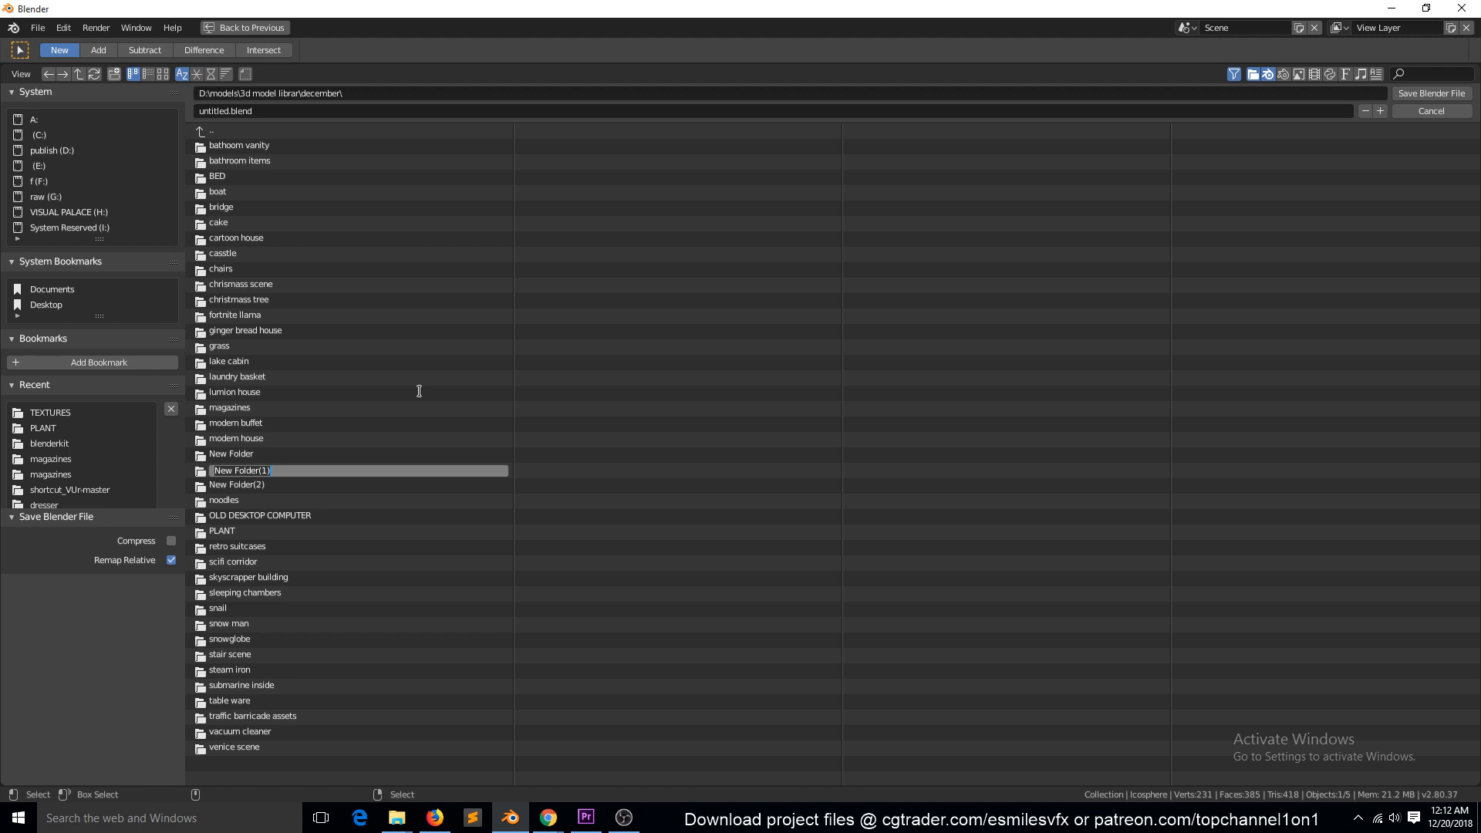
text(fl)
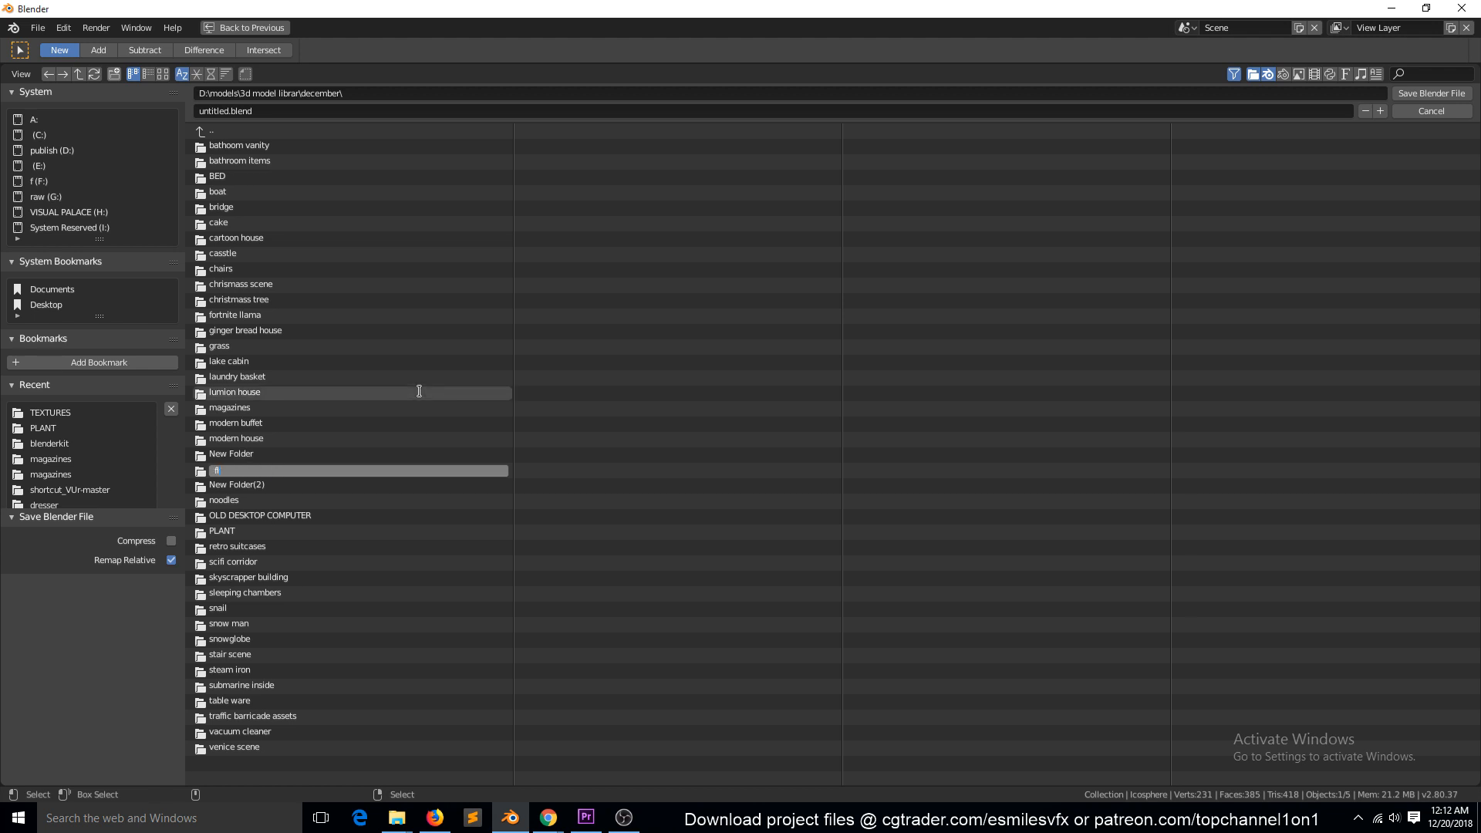
text(uid sim)
key(Return)
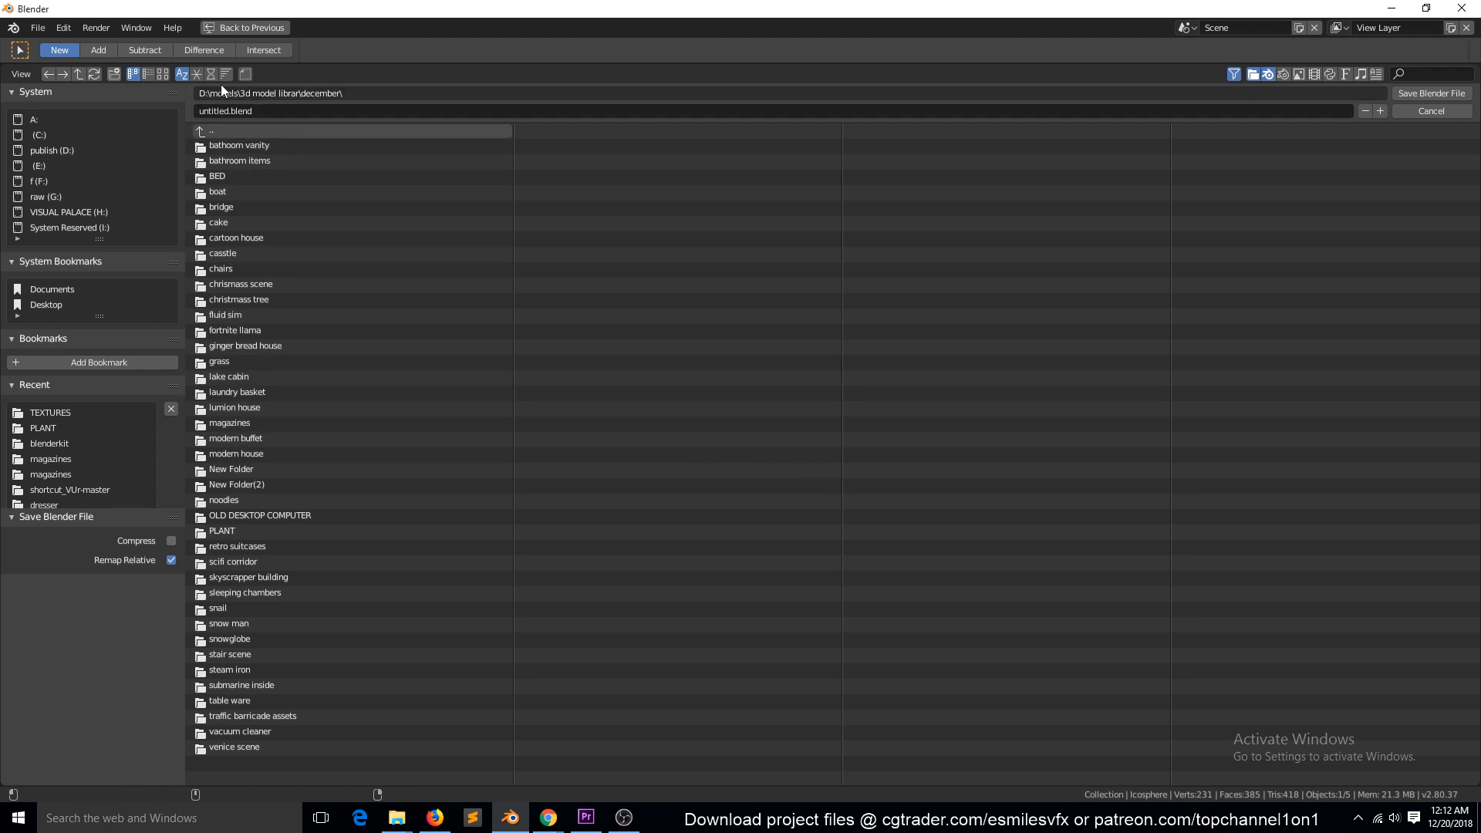
click(211, 74)
double_click(222, 143)
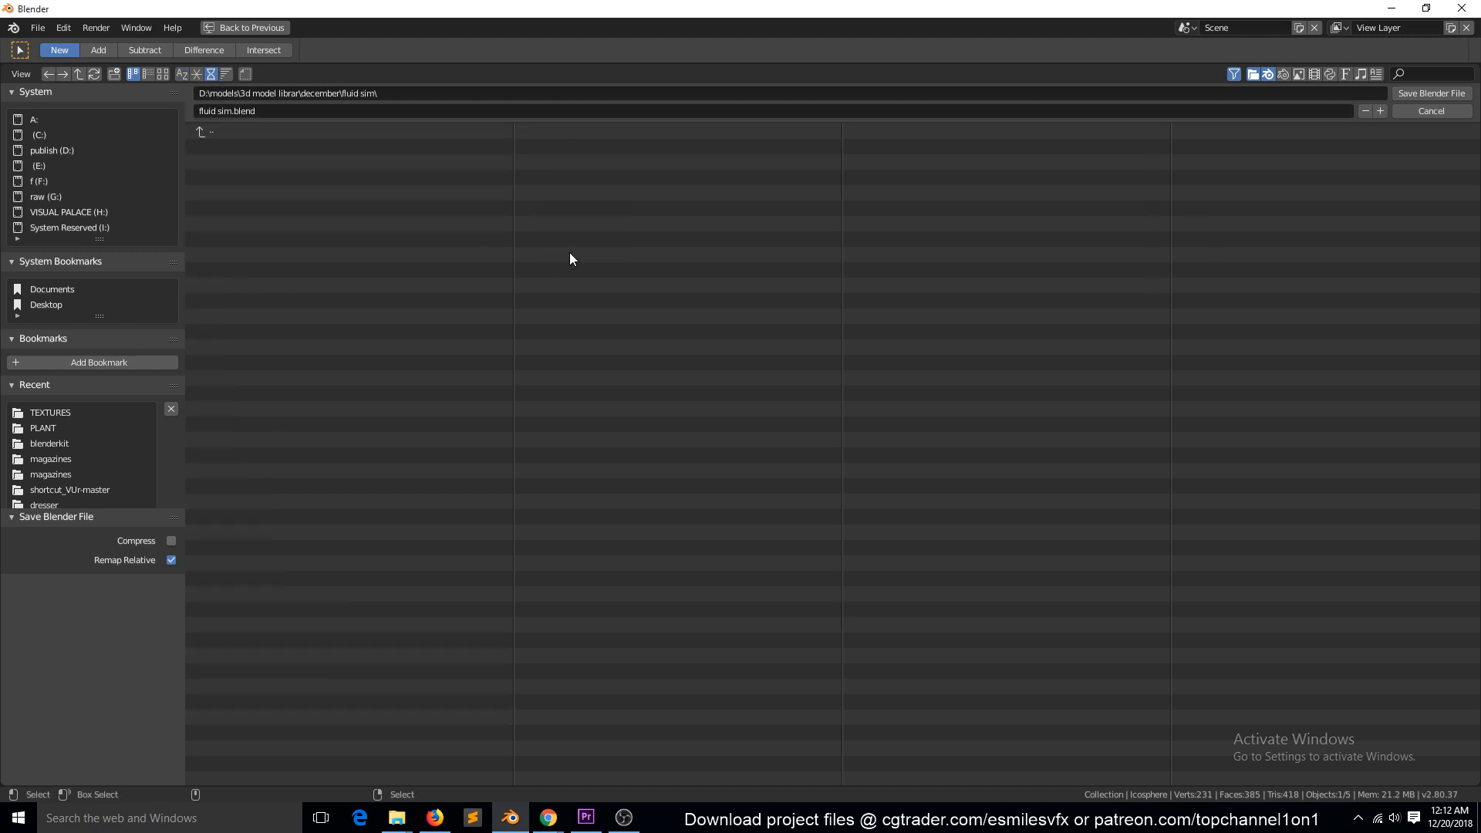